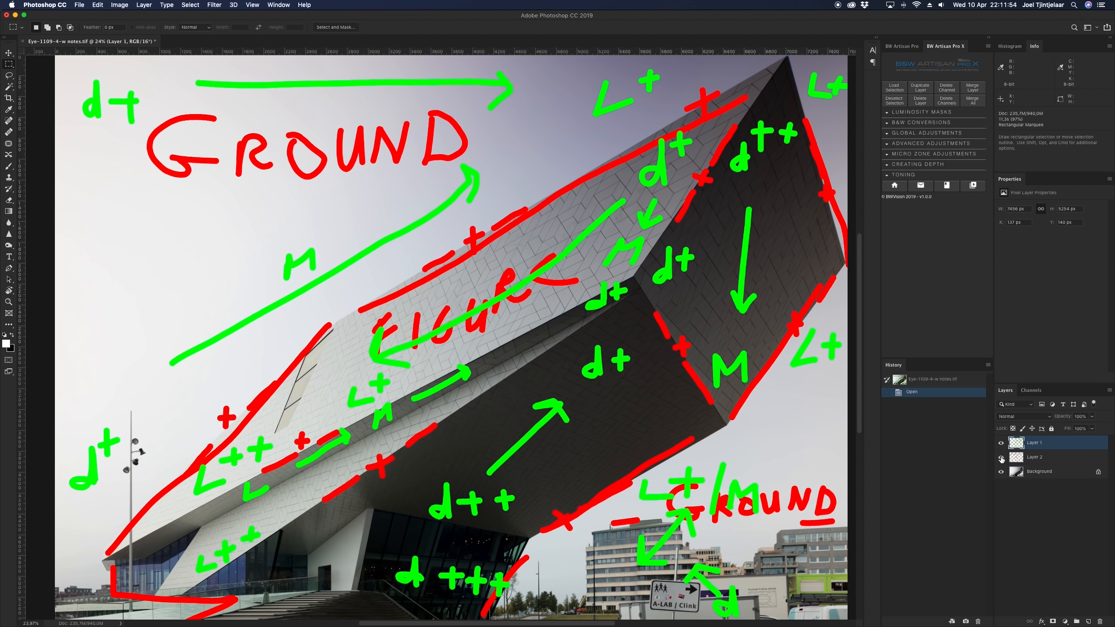
Compare the annotations on Layer 1 and Layer 2, and hide both layers to view the bare Background photo
left_click(1001, 458)
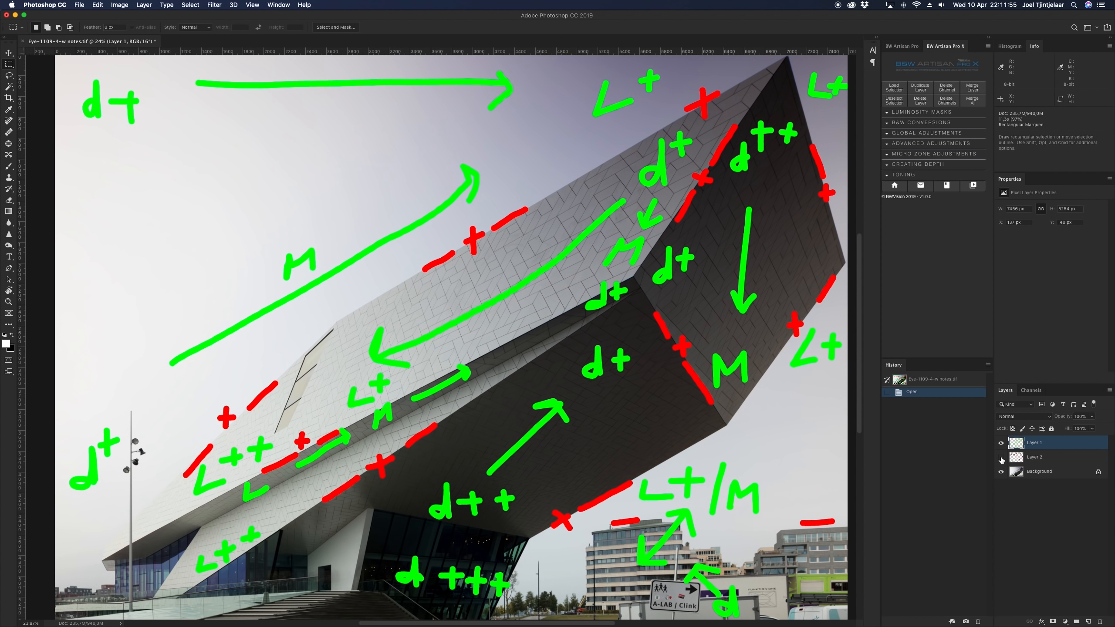
left_click(1001, 458)
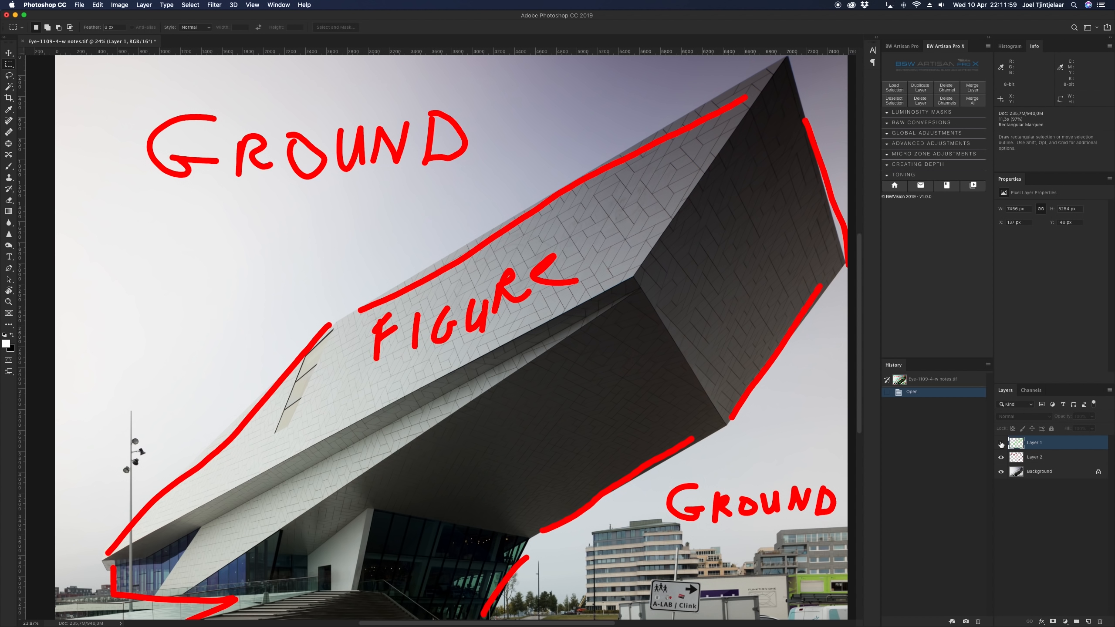
left_click(1001, 443)
left_click(1002, 458)
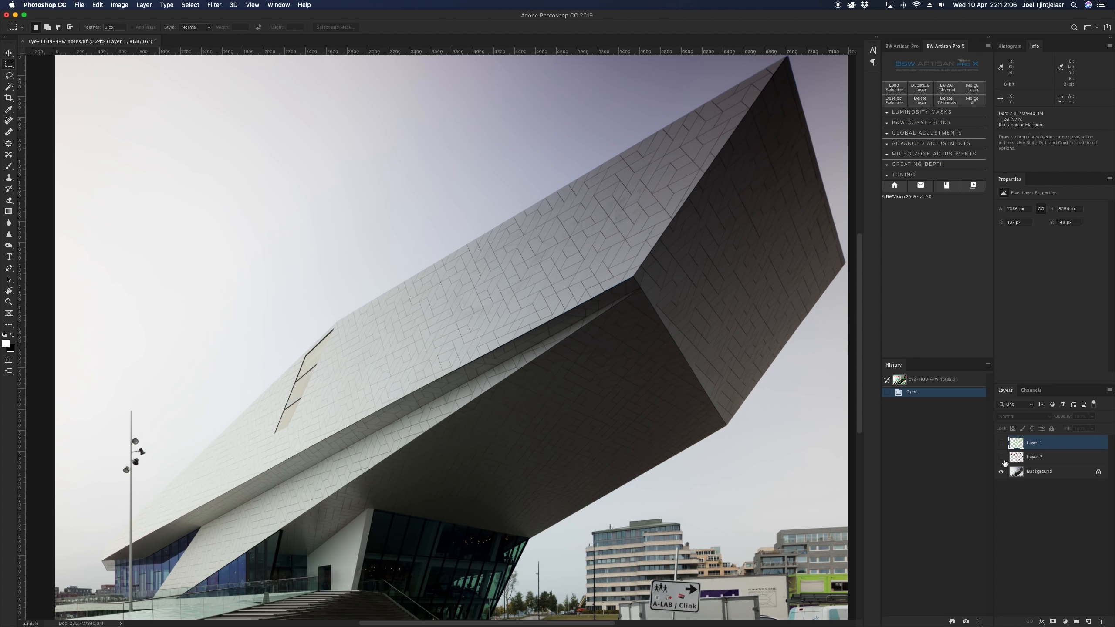
Select Layer 2 and make its red figure-ground outline visible over the photo
left_click(1017, 459)
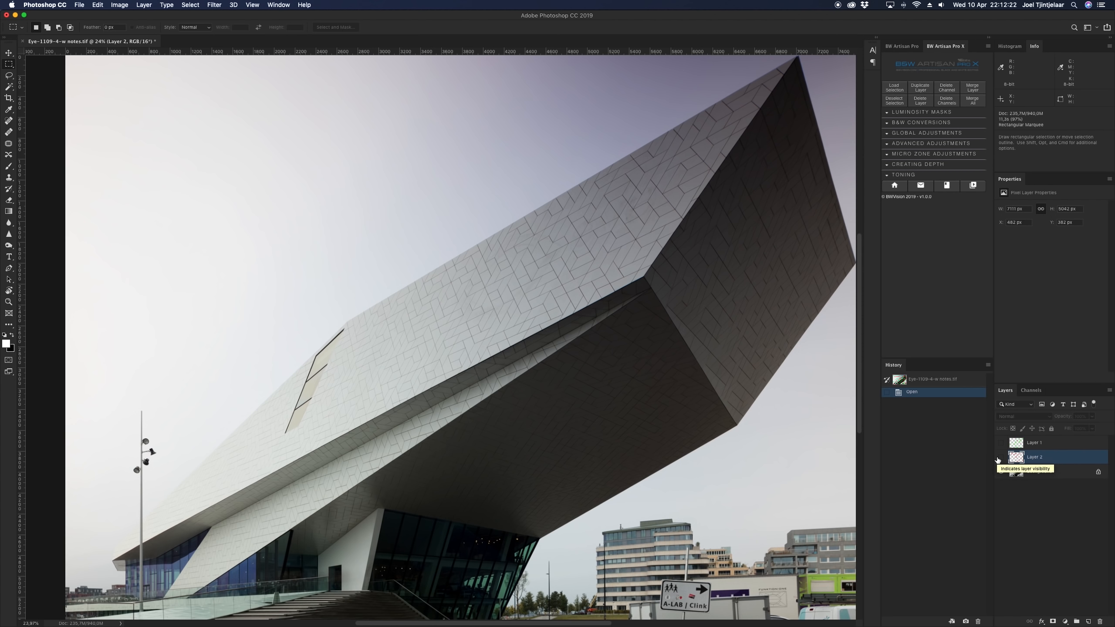
scroll(998, 460, "right", 1)
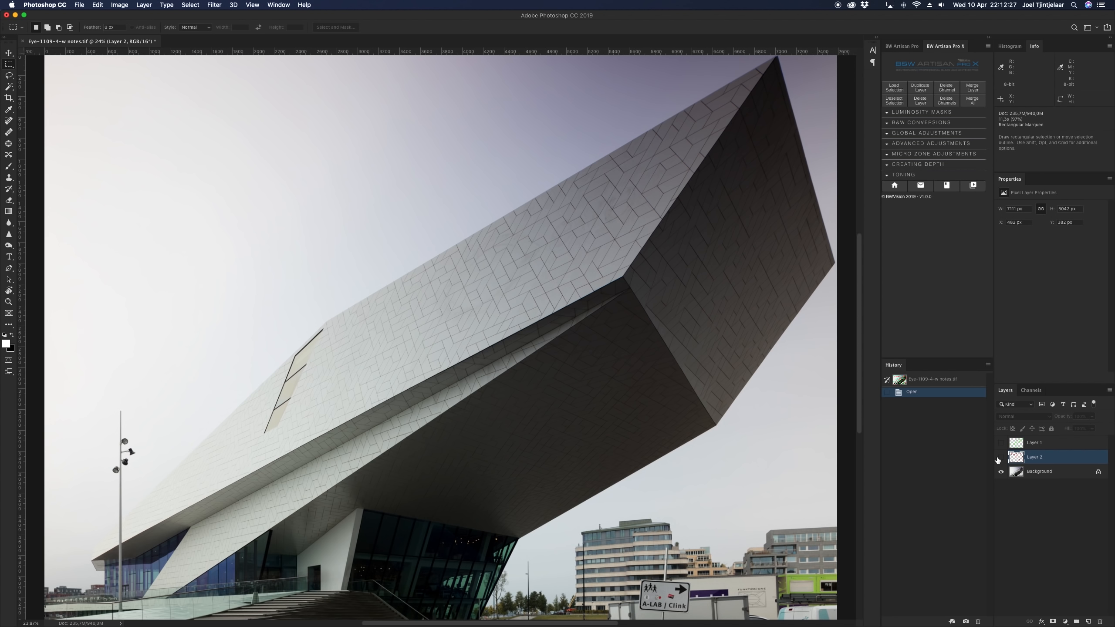
left_click(1000, 458)
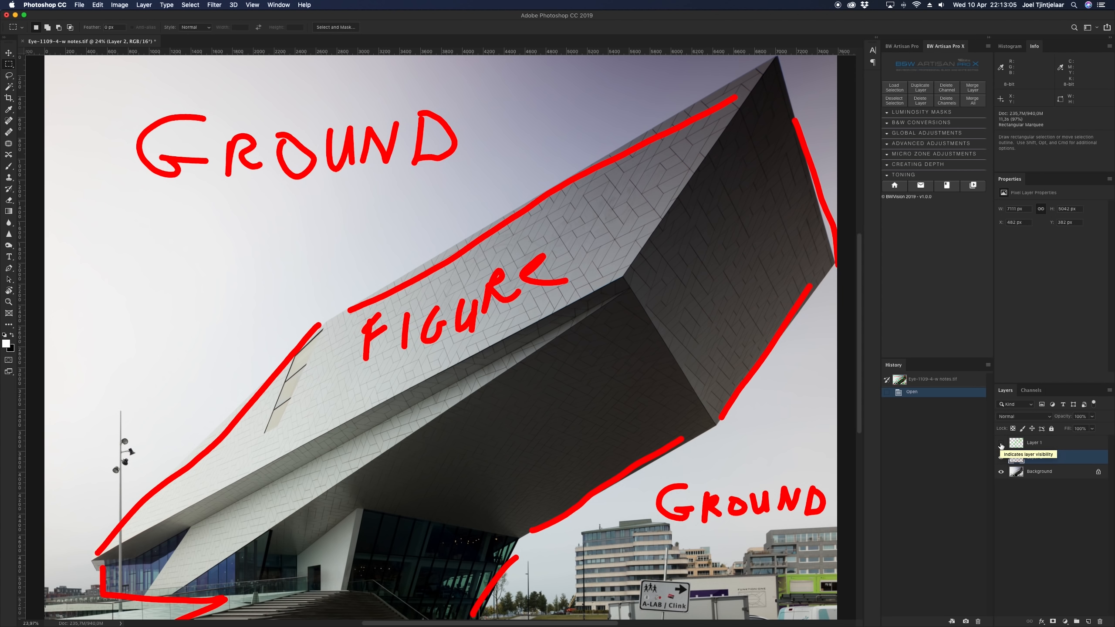
Show the light and dark notes on Layer 1 and hide the figure-ground outline on Layer 2
left_click(1001, 457)
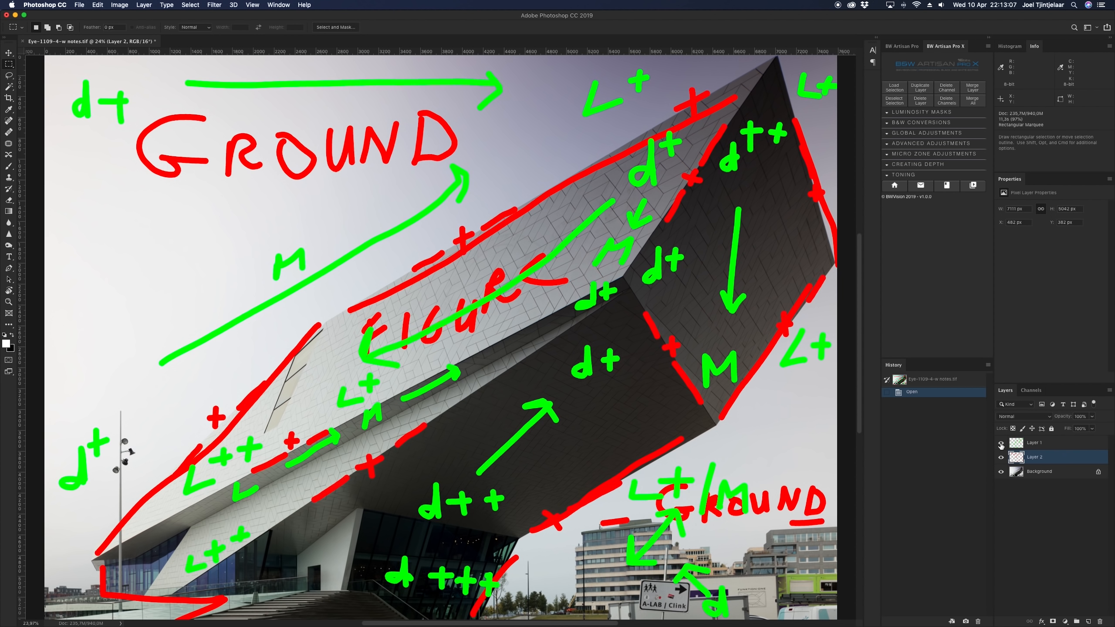
left_click(1001, 456)
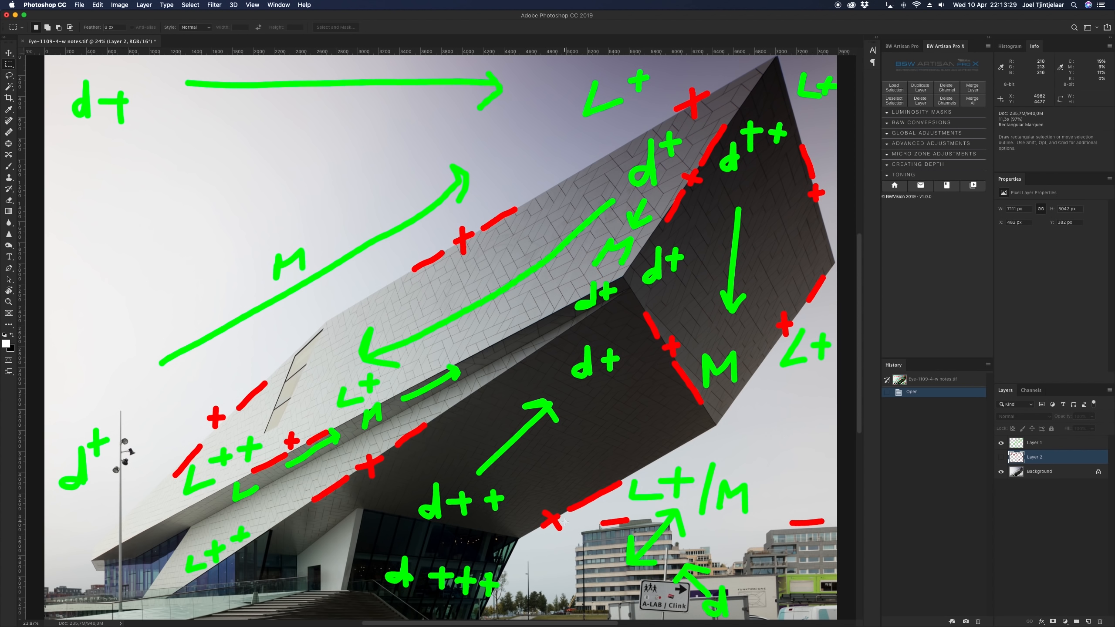
right_click(447, 275)
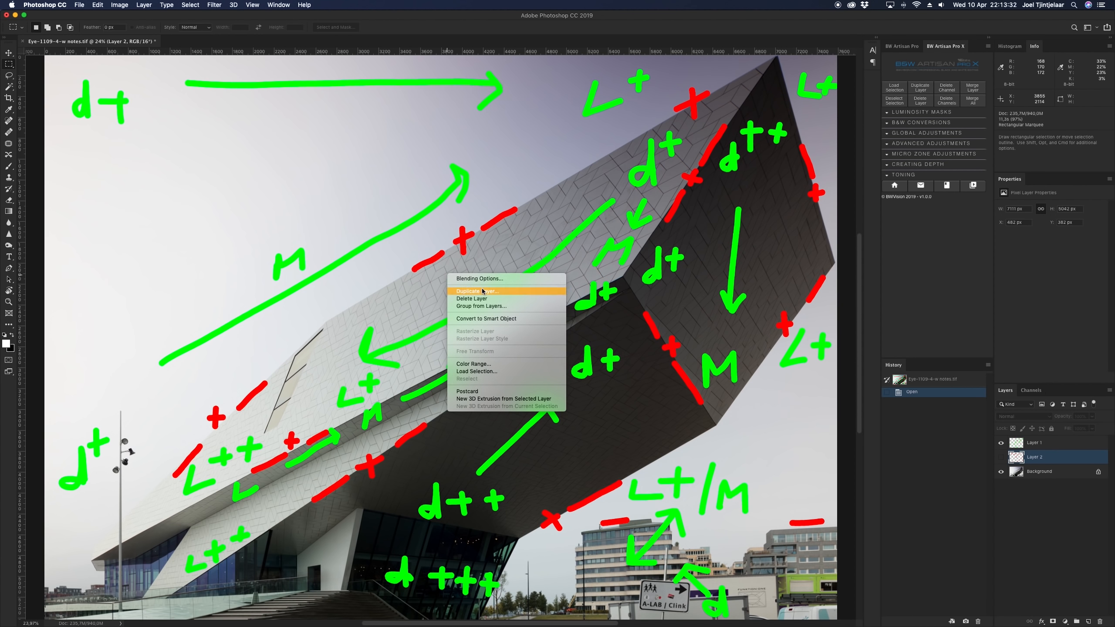
left_click(608, 28)
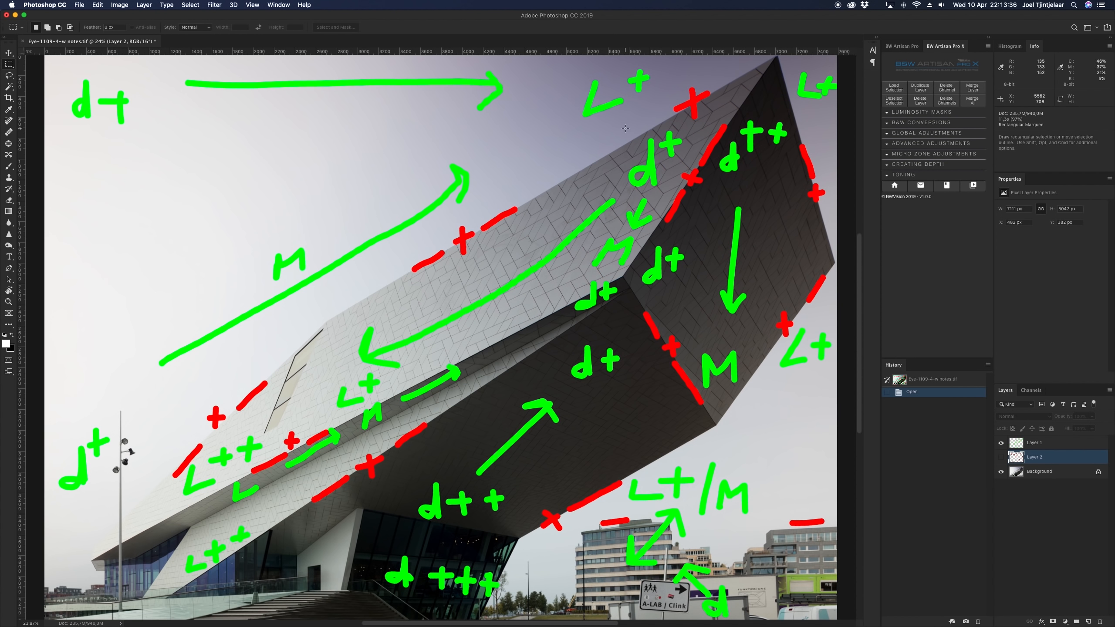
Bring back the figure-ground outline on Layer 2 and hide Layer 1 to view the outline alone
left_click(1000, 448)
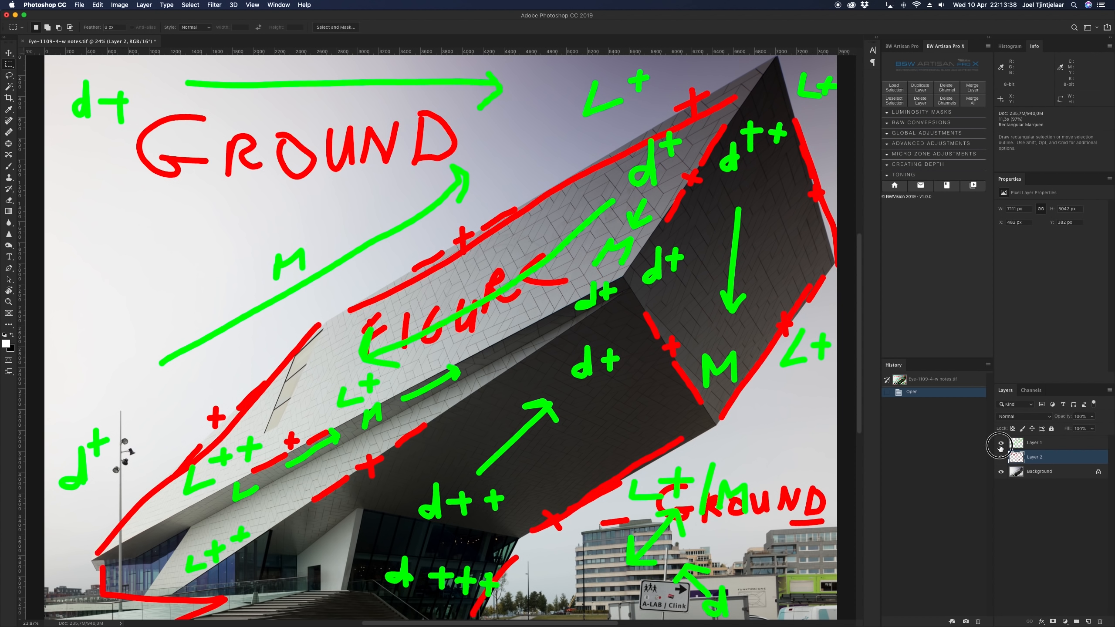
left_click(1000, 445)
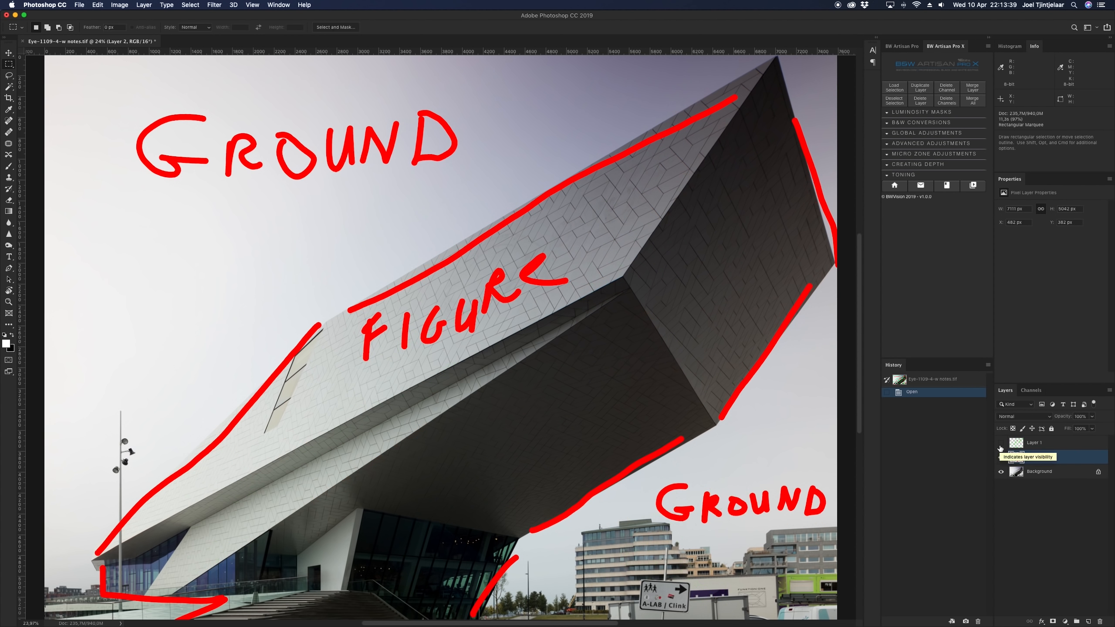
left_click(1001, 443)
left_click(1001, 457)
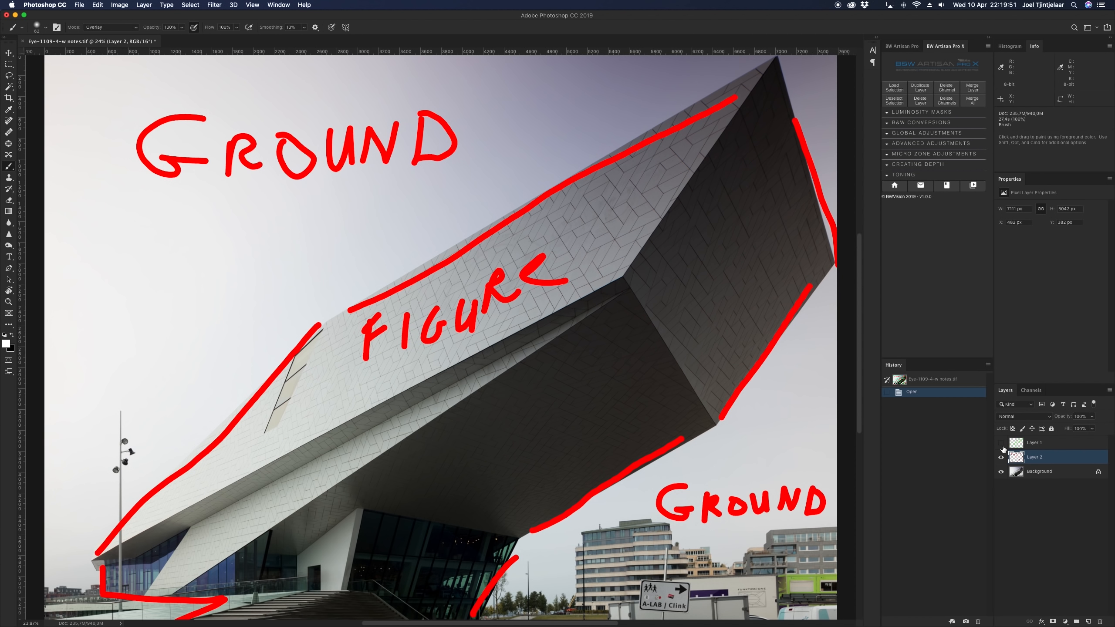
Switch back to the tonal notes on Layer 1 with Layer 2 hidden, and examine them across the building
left_click(1001, 444)
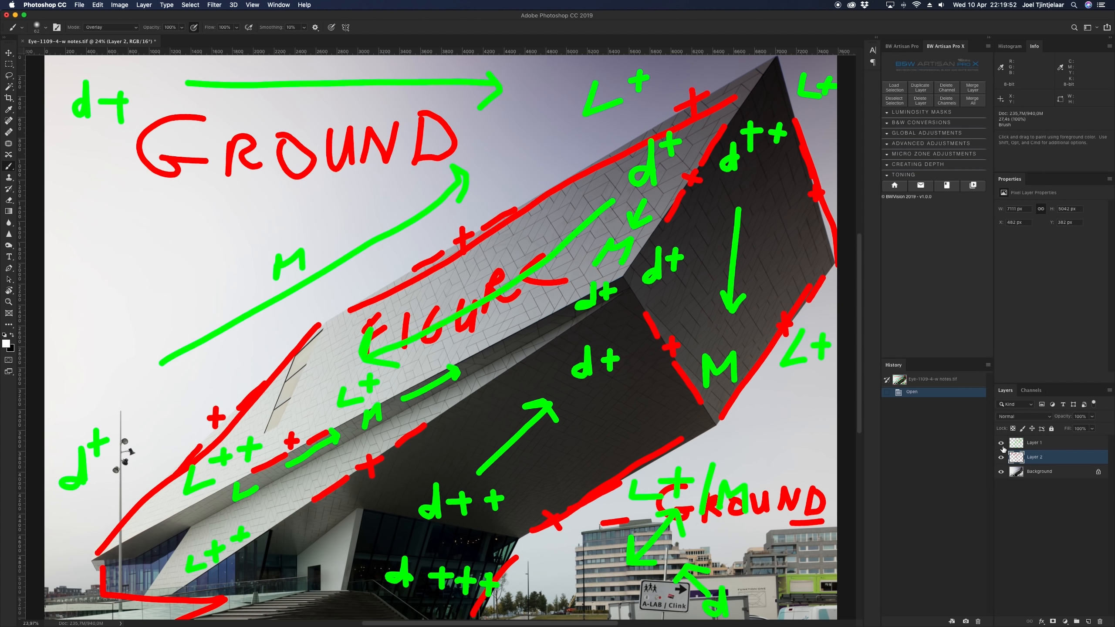
left_click(1001, 457)
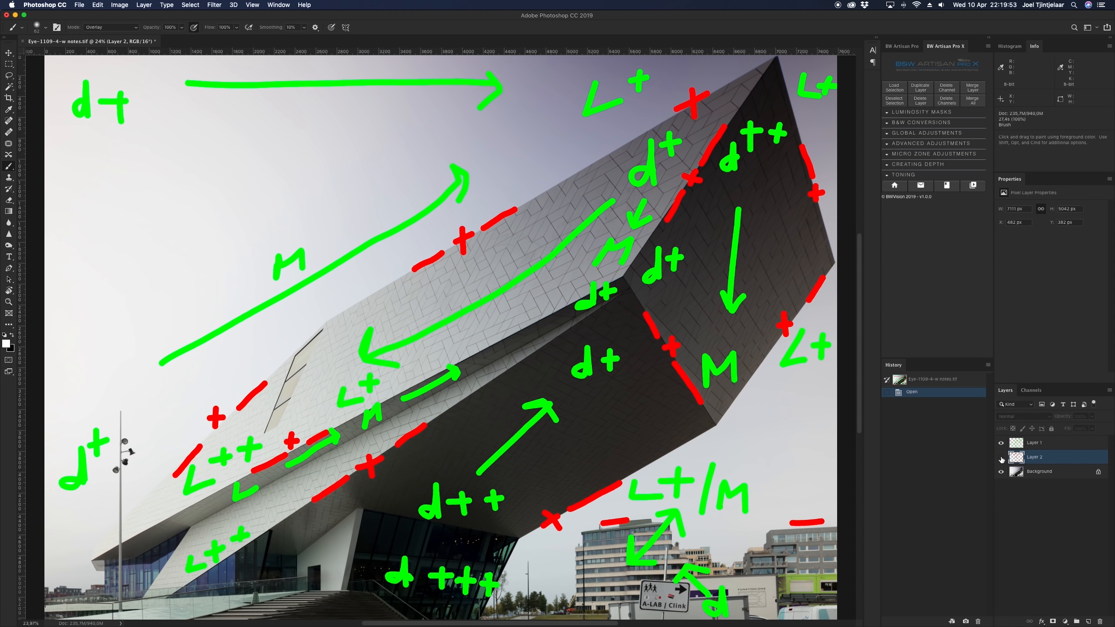
scroll(531, 320, "left", 3)
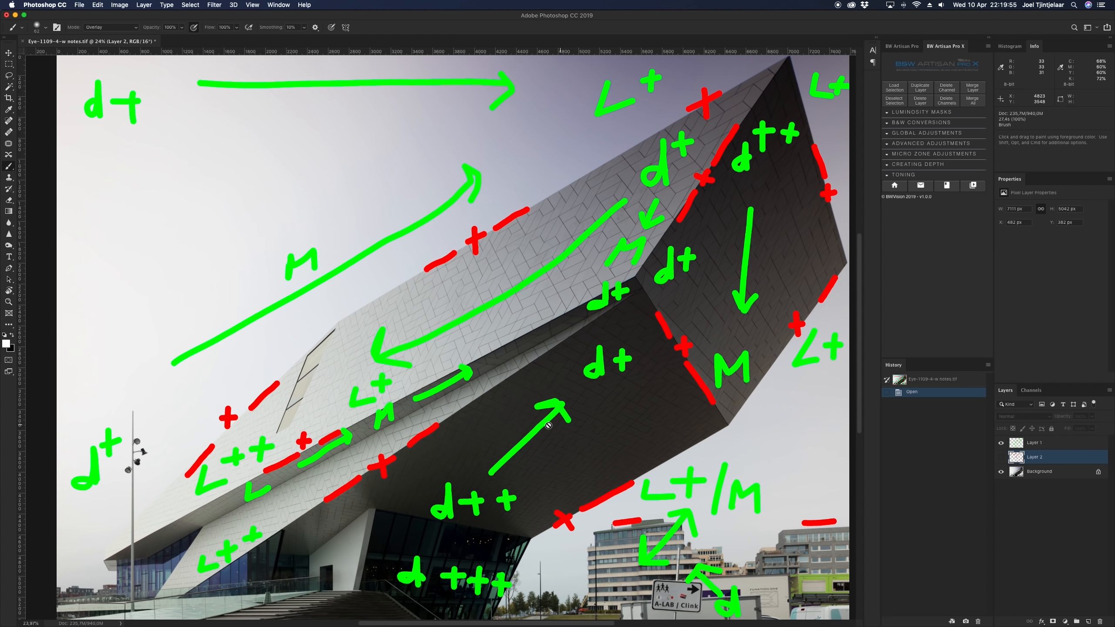
scroll(521, 312, "right", 3)
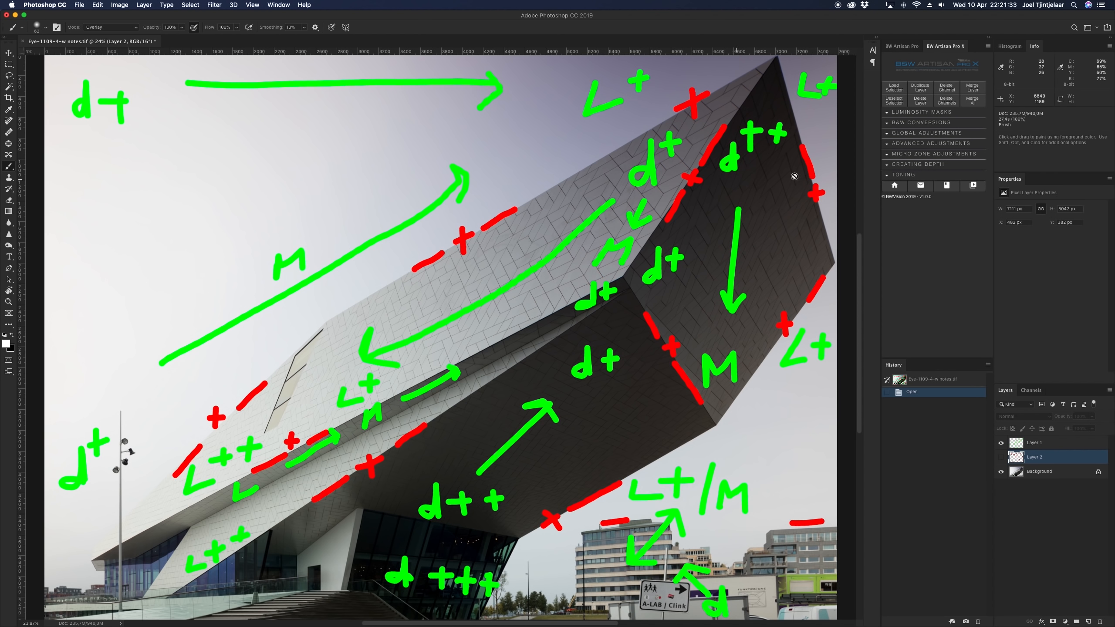
Expand the Creating Depth controls and examine the tonal notes on the building facets and in the sky
left_click(915, 164)
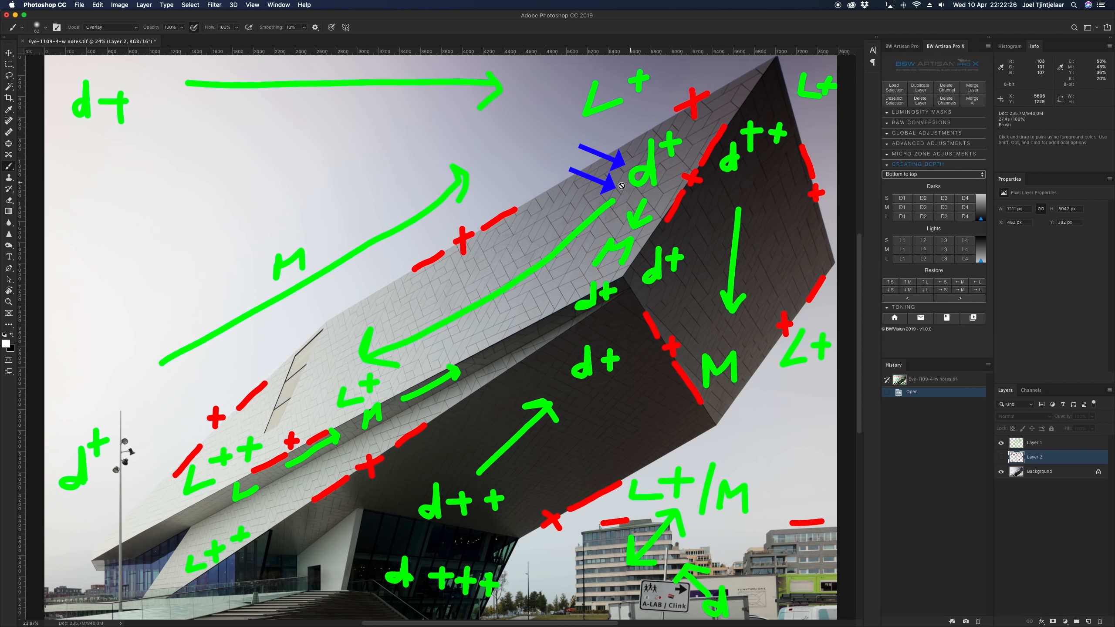
scroll(354, 361, "right", 2)
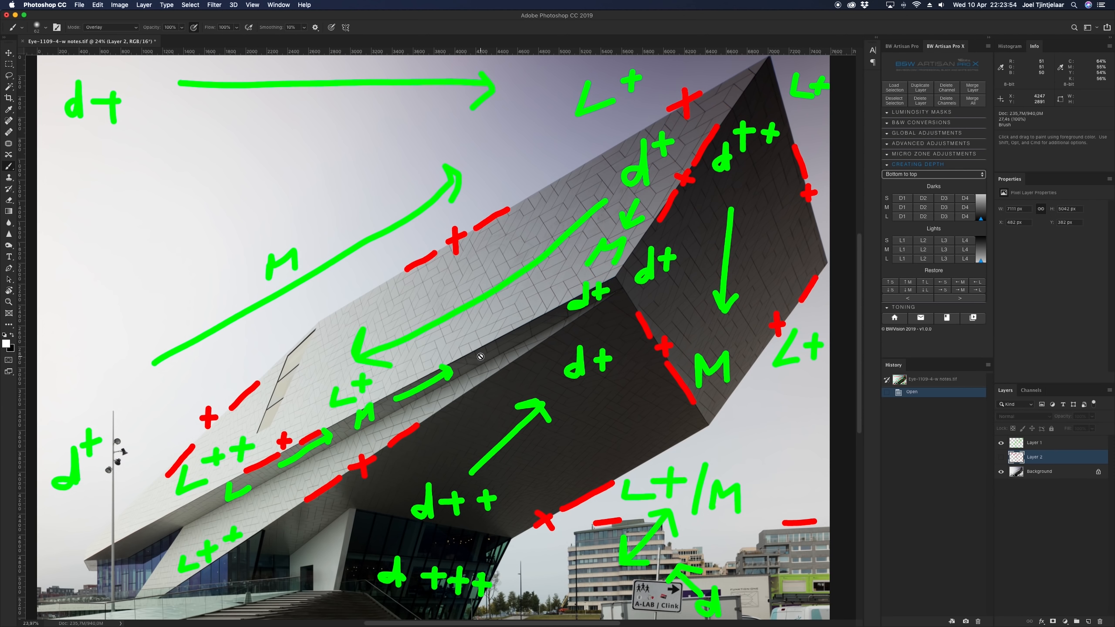
scroll(480, 356, "left", 2)
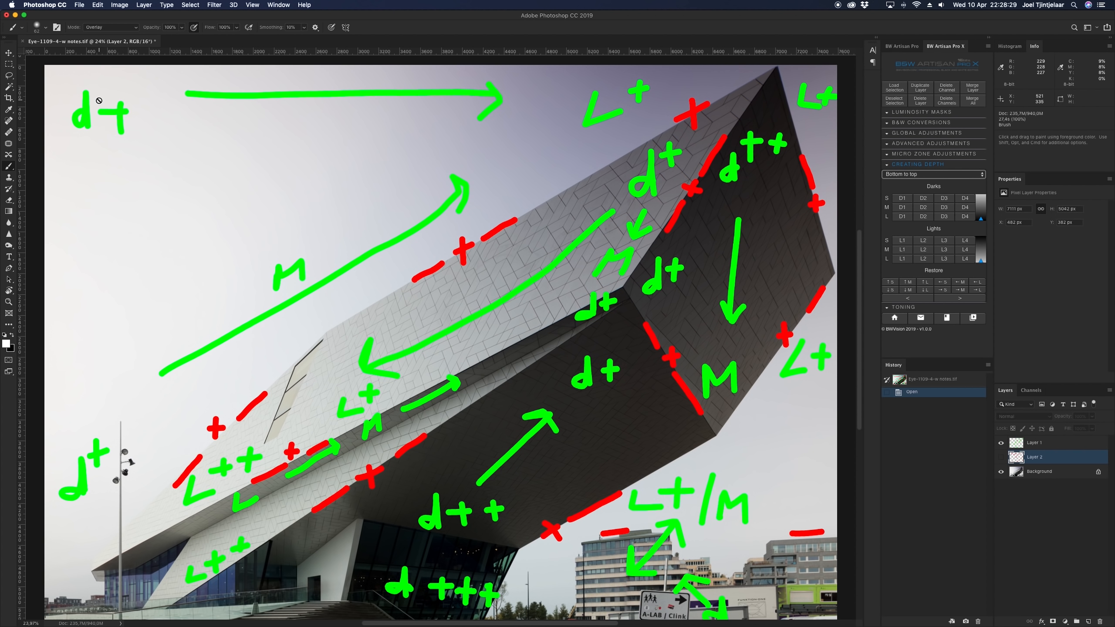
scroll(99, 101, "left", 1)
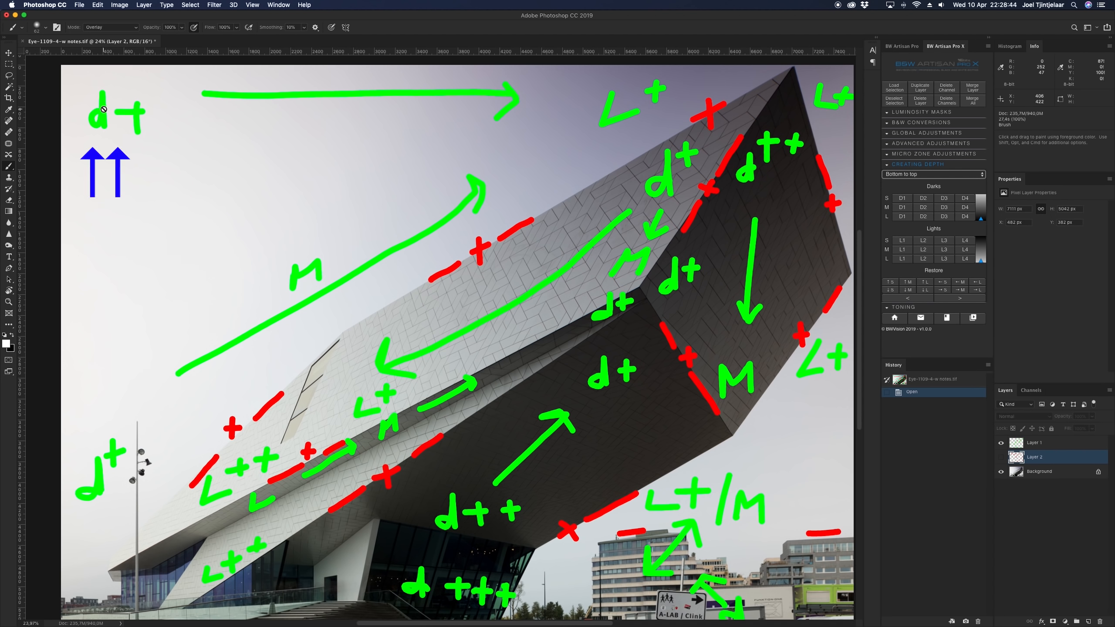
scroll(148, 115, "left", 2)
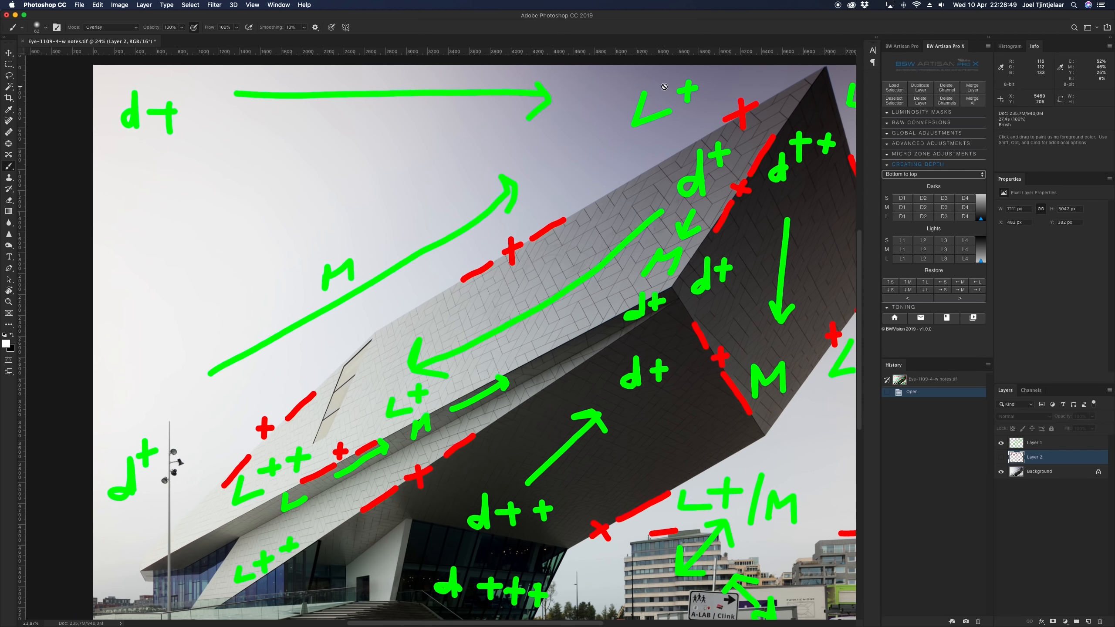
scroll(664, 87, "right", 3)
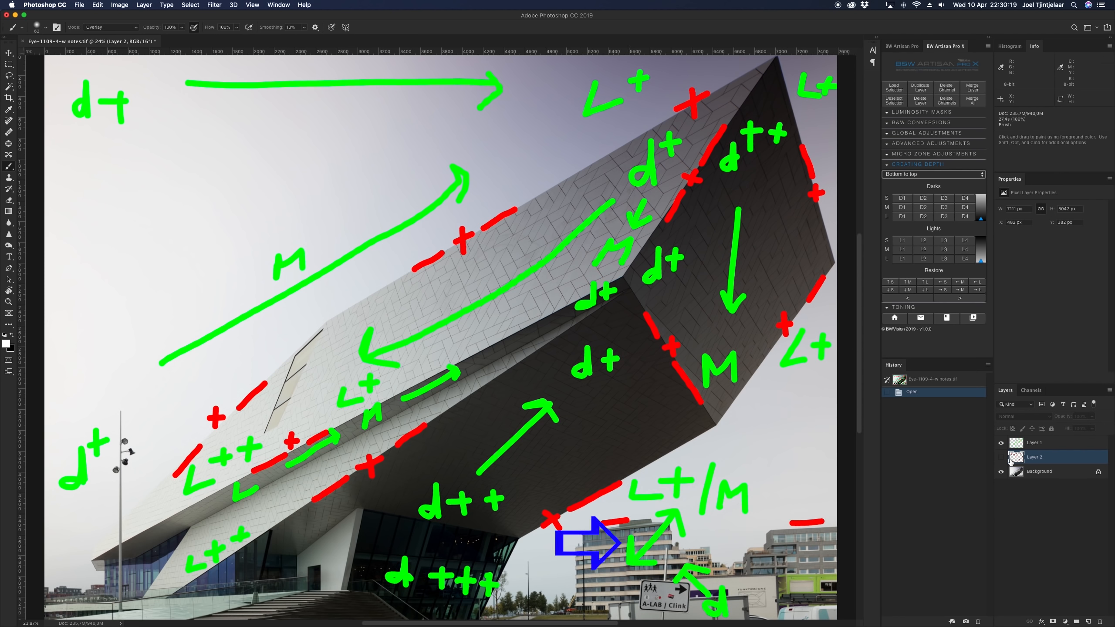
Check the figure-ground outline on Layer 2 alone and together with Layer 1, and leave only the Layer 1 notes displayed
left_click(1001, 457)
left_click(1001, 442)
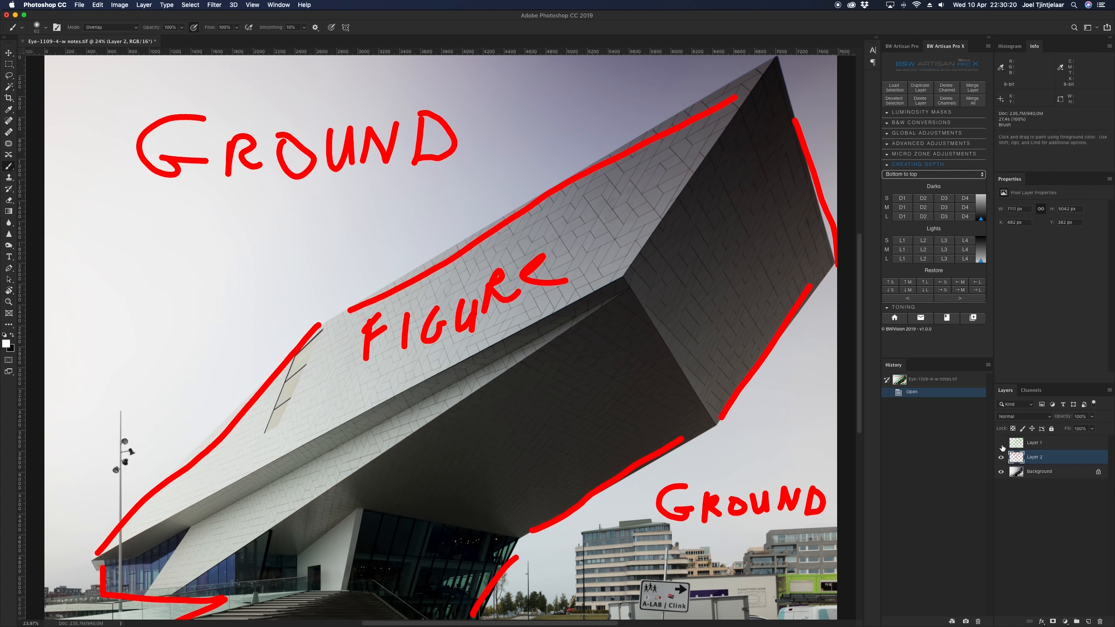
left_click(1001, 443)
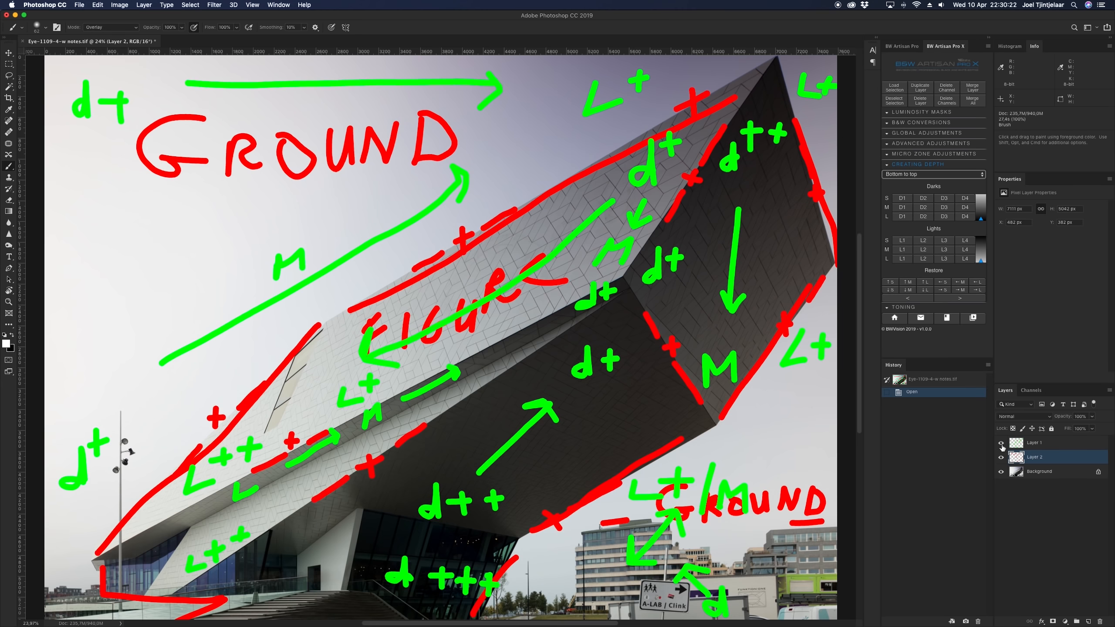
left_click(1001, 457)
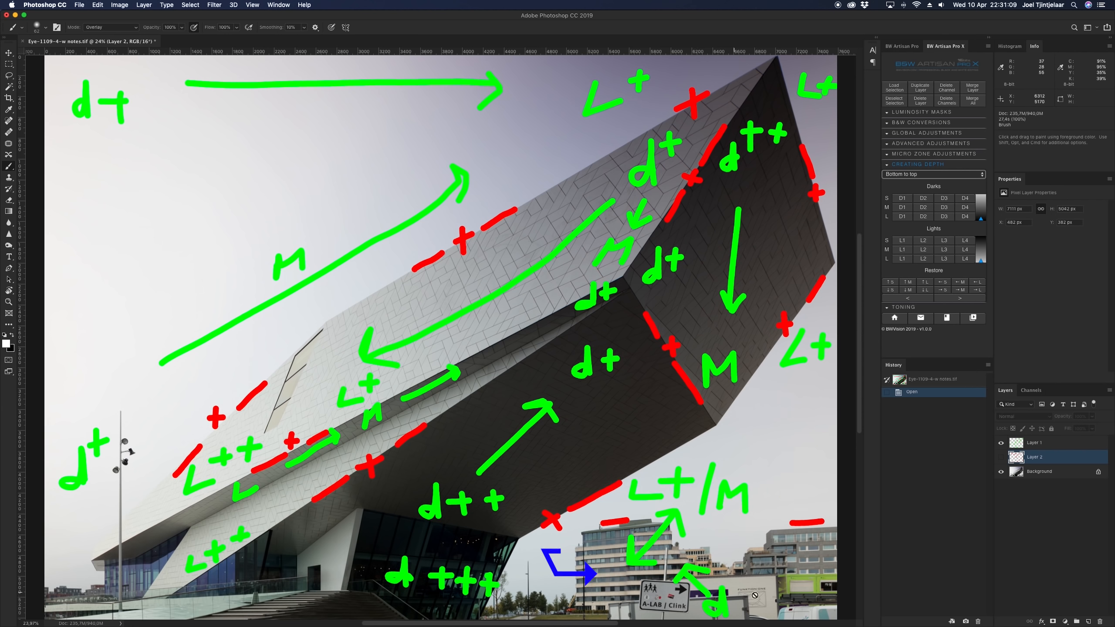
Toggle the Layer 1 notes off and on to compare them with the bare photo
left_click(1001, 442)
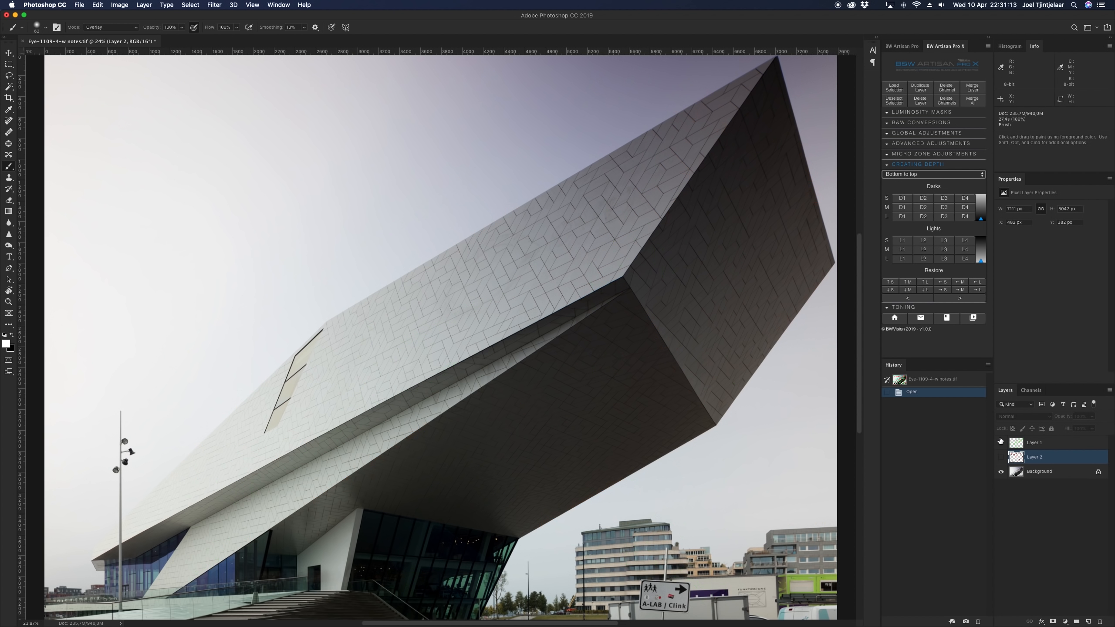
left_click(1001, 441)
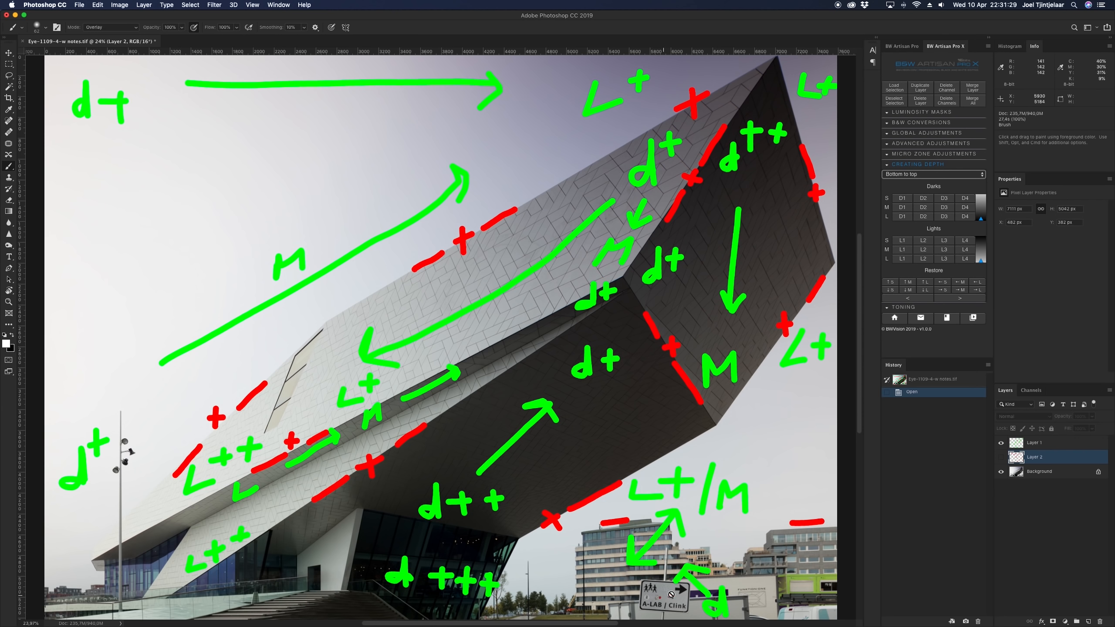
left_click(1000, 444)
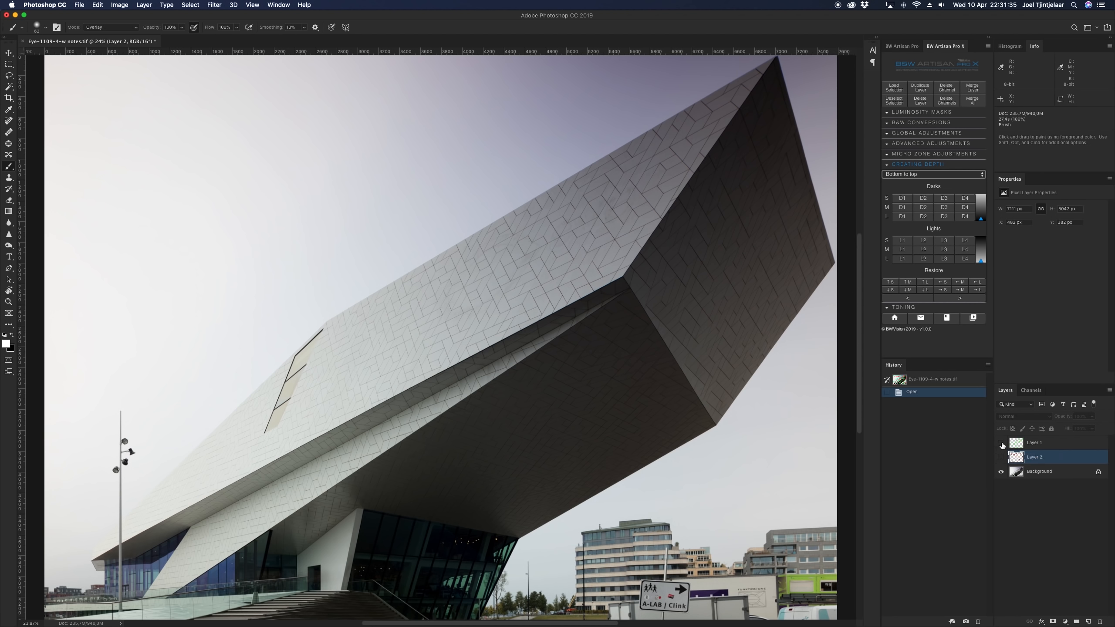
left_click(1002, 443)
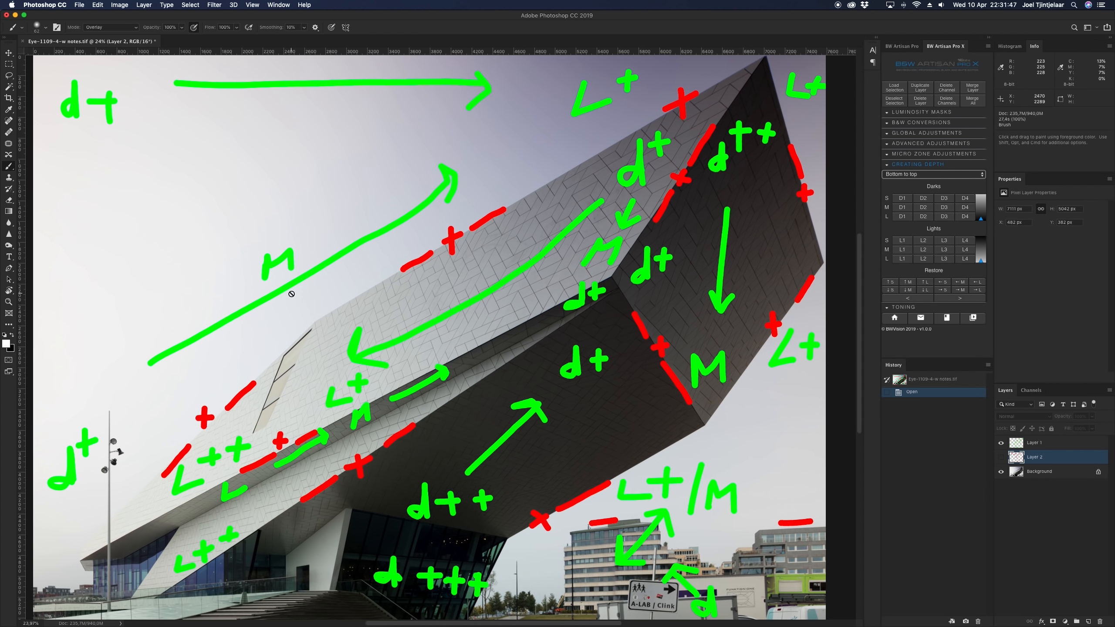
scroll(292, 293, "left", 1)
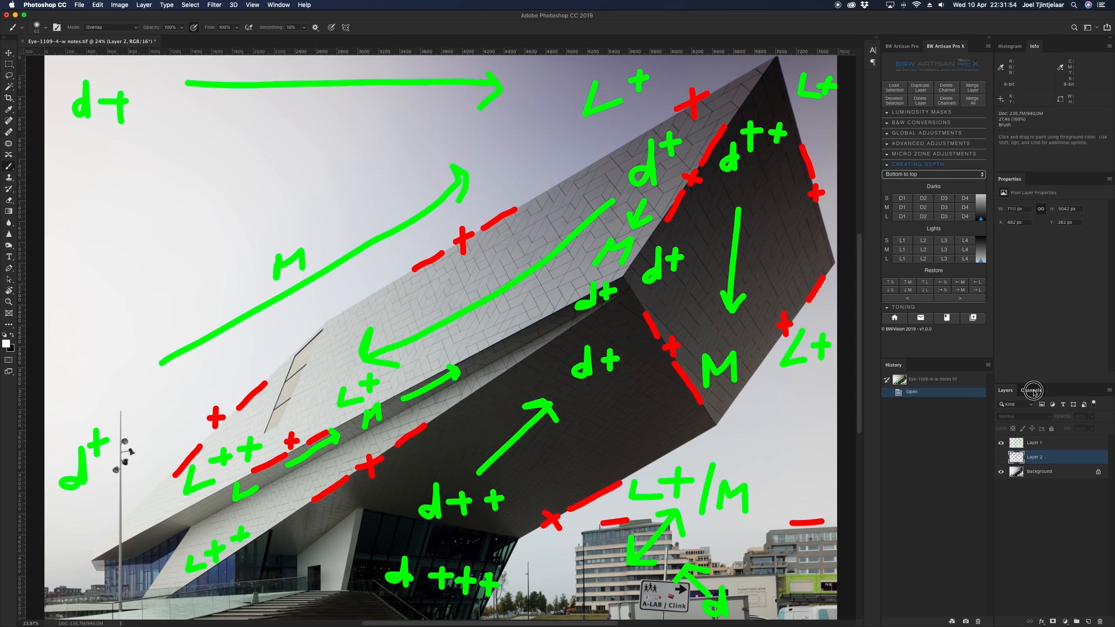
Switch to the saved channels and examine the masks one by one from sky through Building-underside
left_click(1030, 390)
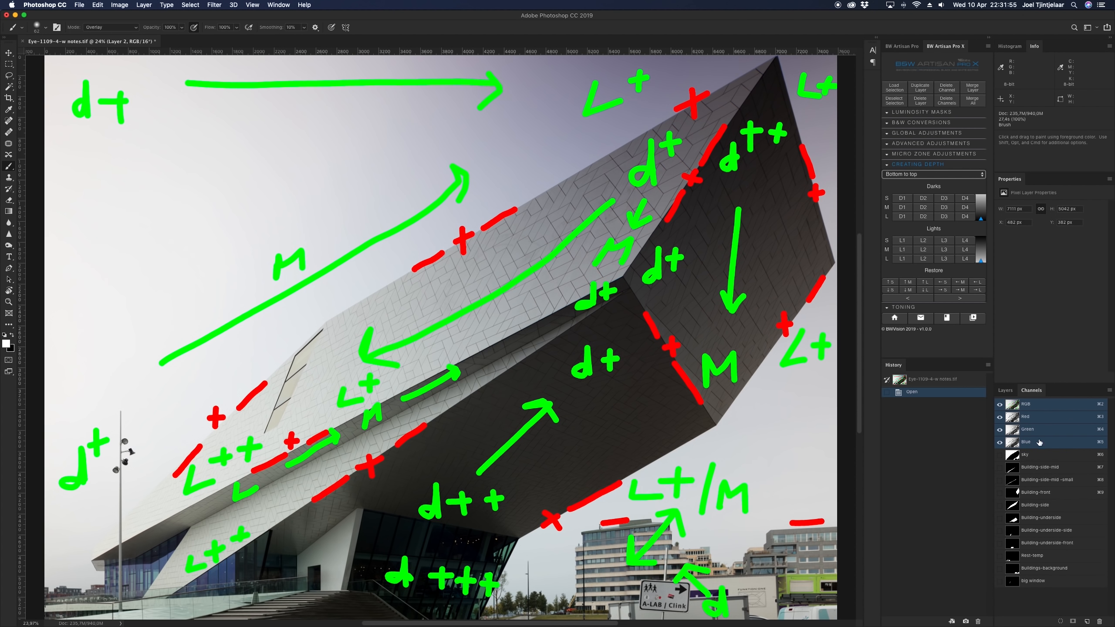
left_click(1027, 454)
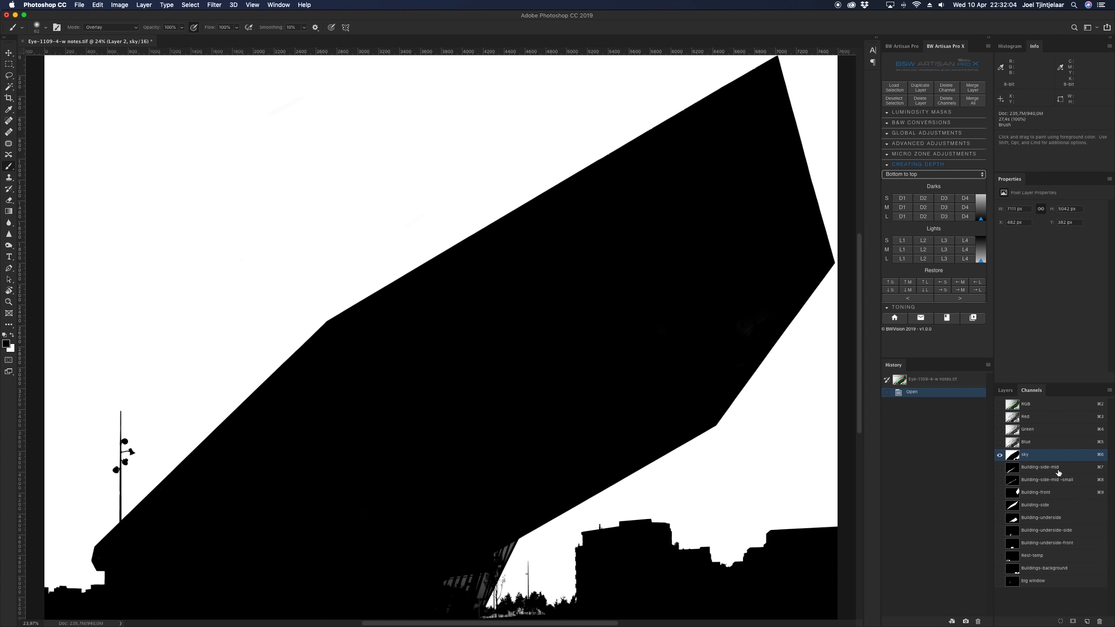
left_click(1058, 467)
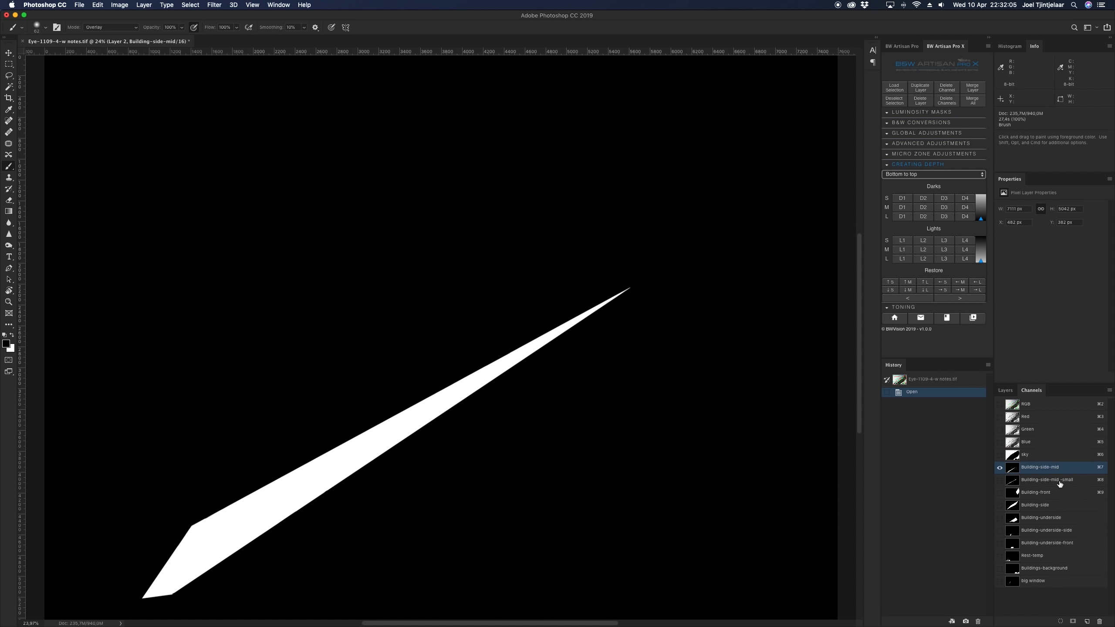
left_click(1060, 482)
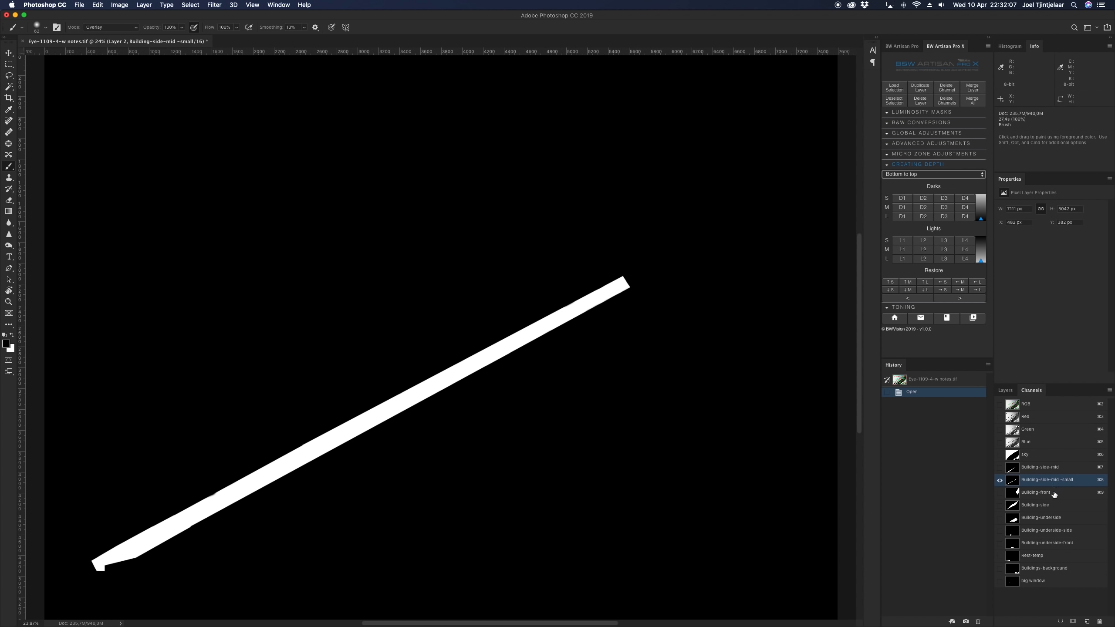
left_click(1053, 492)
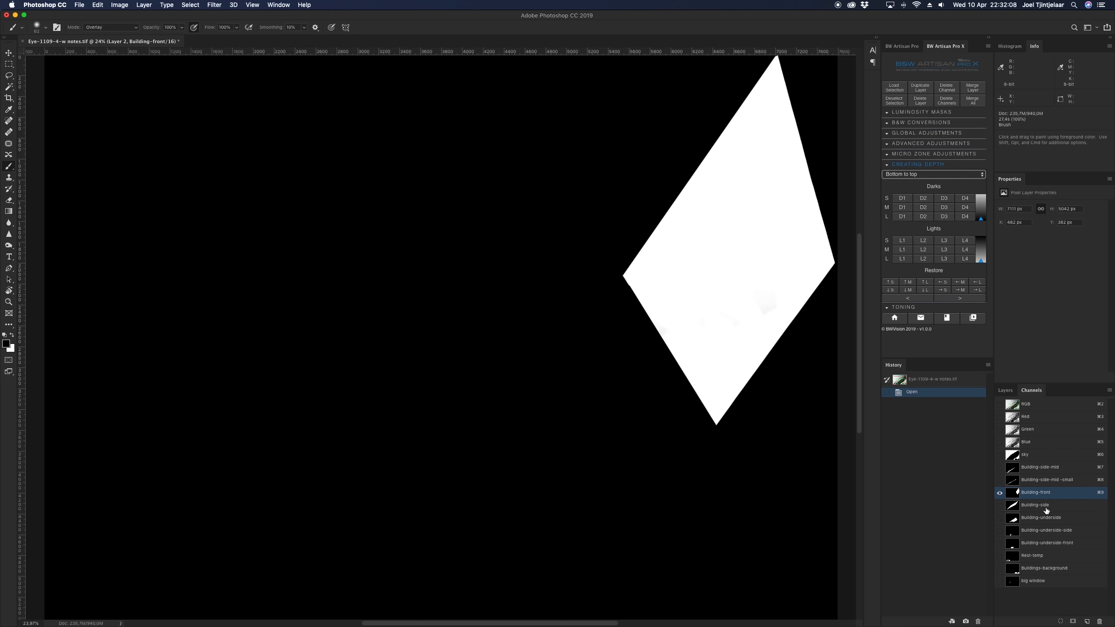
left_click(1046, 509)
left_click(1043, 520)
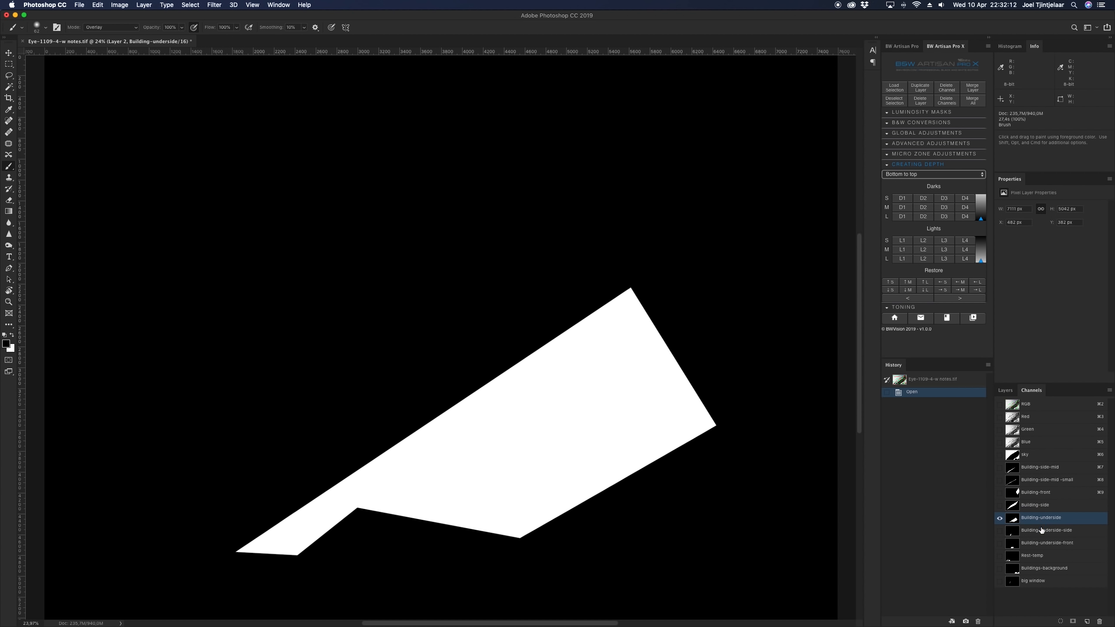
Examine the remaining saved masks one by one from Building-underside-side through big window
left_click(1041, 530)
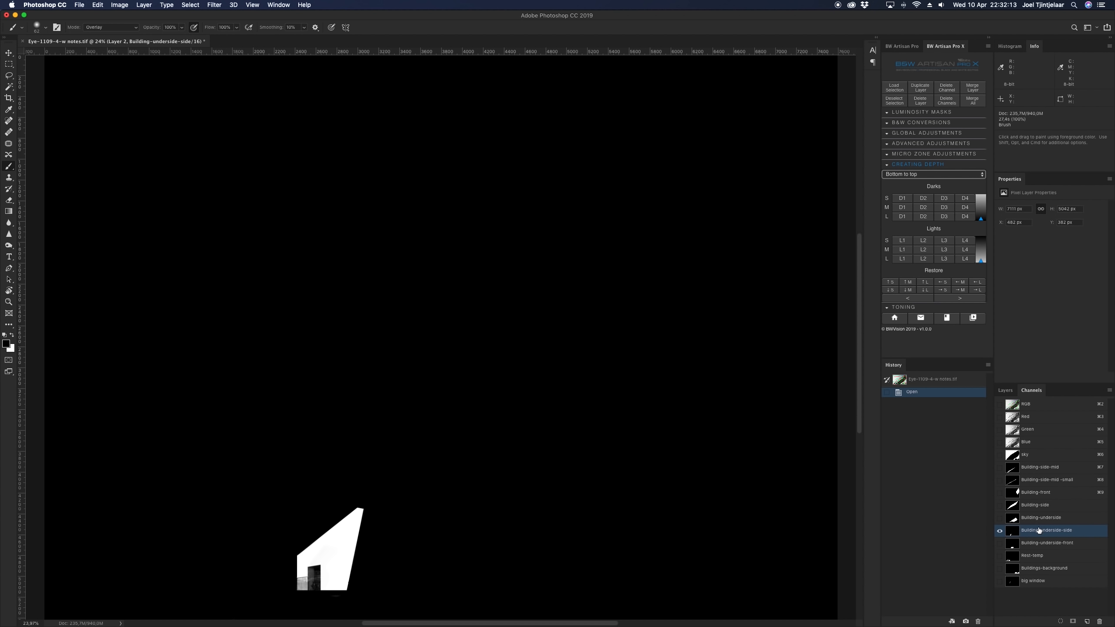
left_click(1044, 545)
left_click(1044, 556)
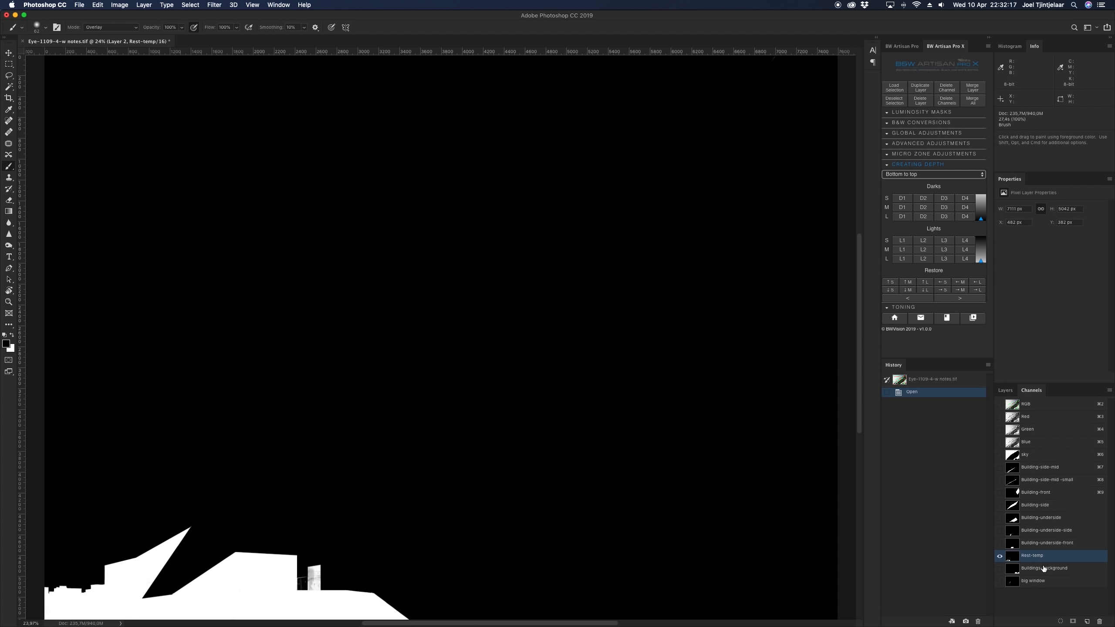
left_click(1044, 569)
left_click(1045, 581)
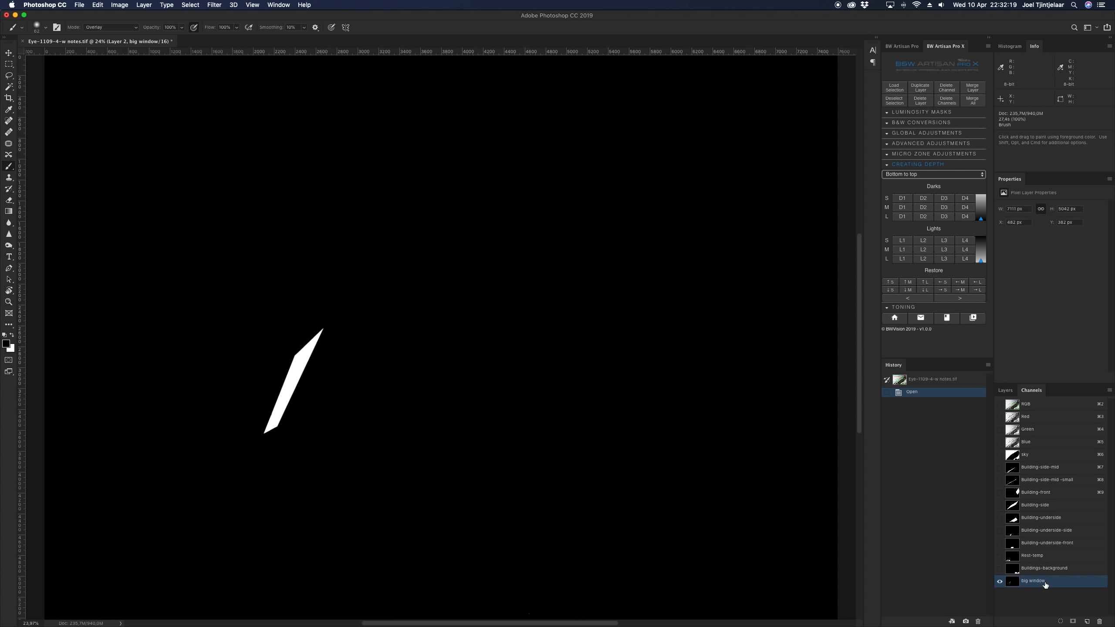
Recheck the masks from Buildings-background back up to Building-underside, and return to the RGB composite
left_click(1045, 569)
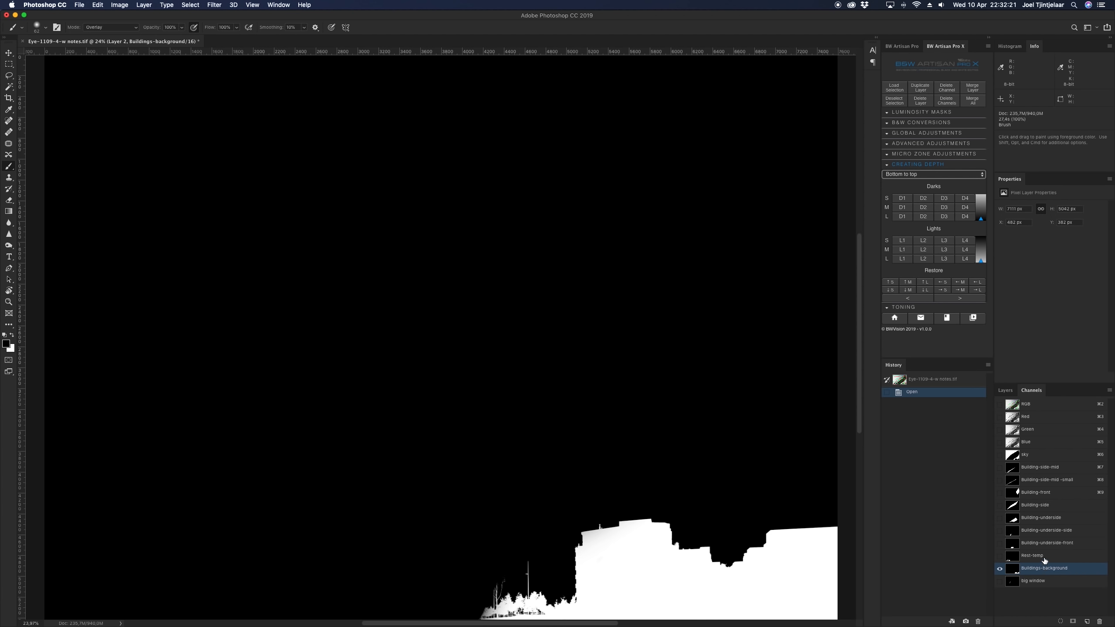
left_click(1045, 556)
left_click(1044, 545)
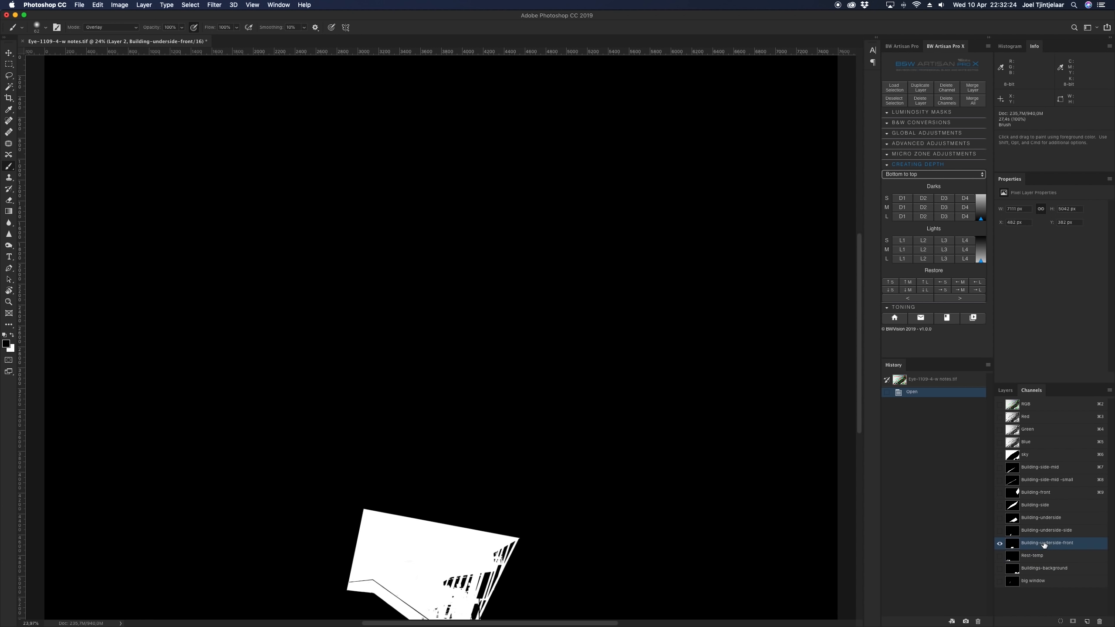
left_click(1043, 519)
left_click(1032, 408)
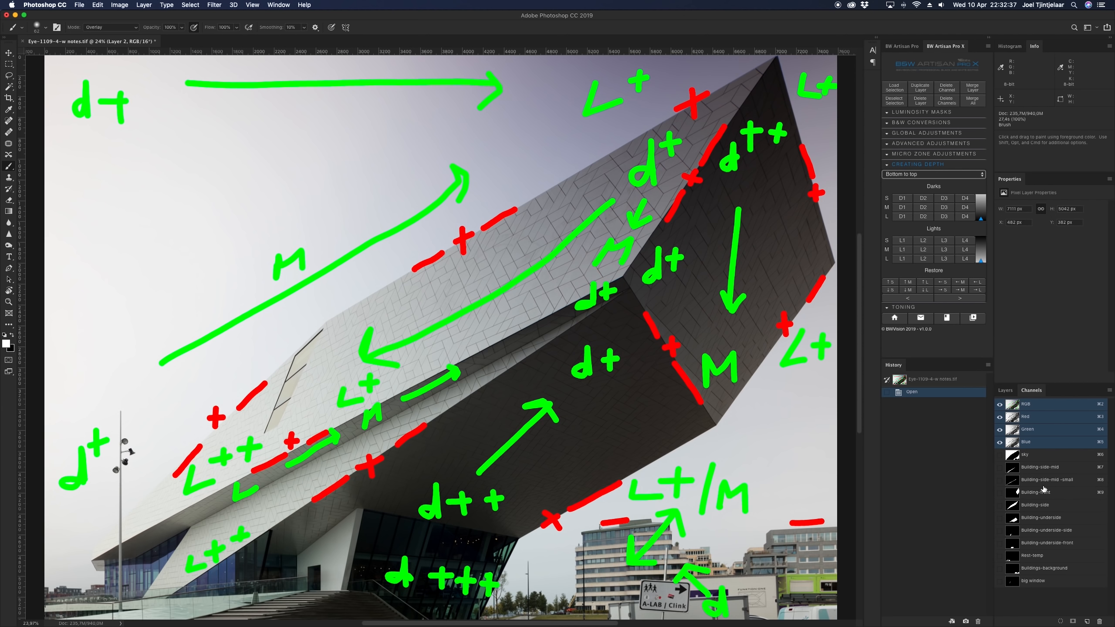
Select the Building-side-mid -small mask and set up a much larger, soft brush in Overlay mode at 100% opacity
left_click(1035, 467)
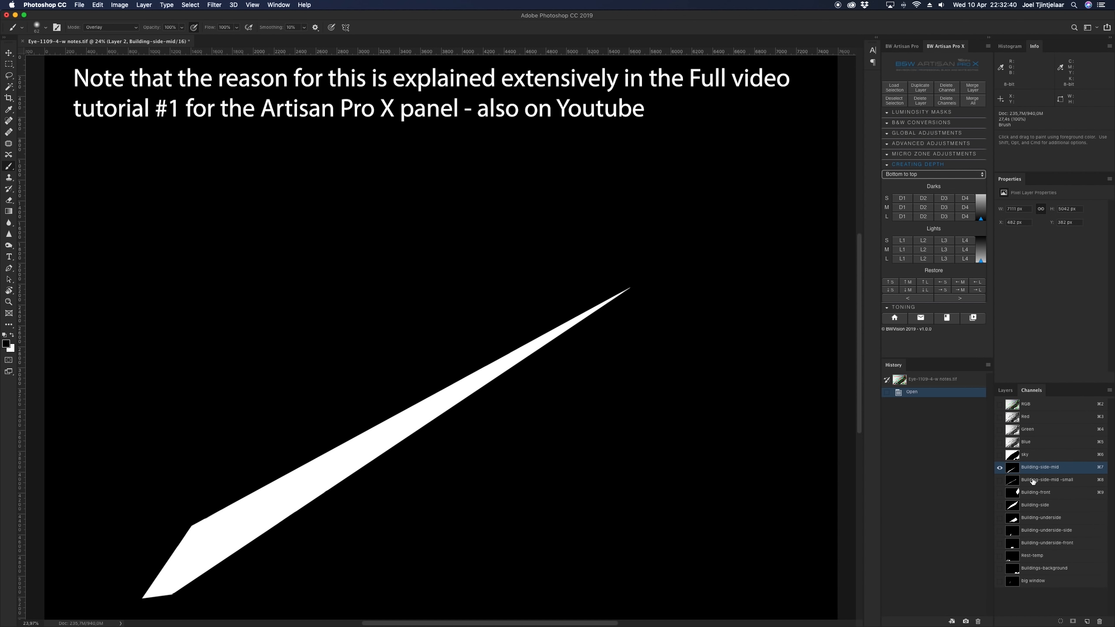
left_click(1032, 480)
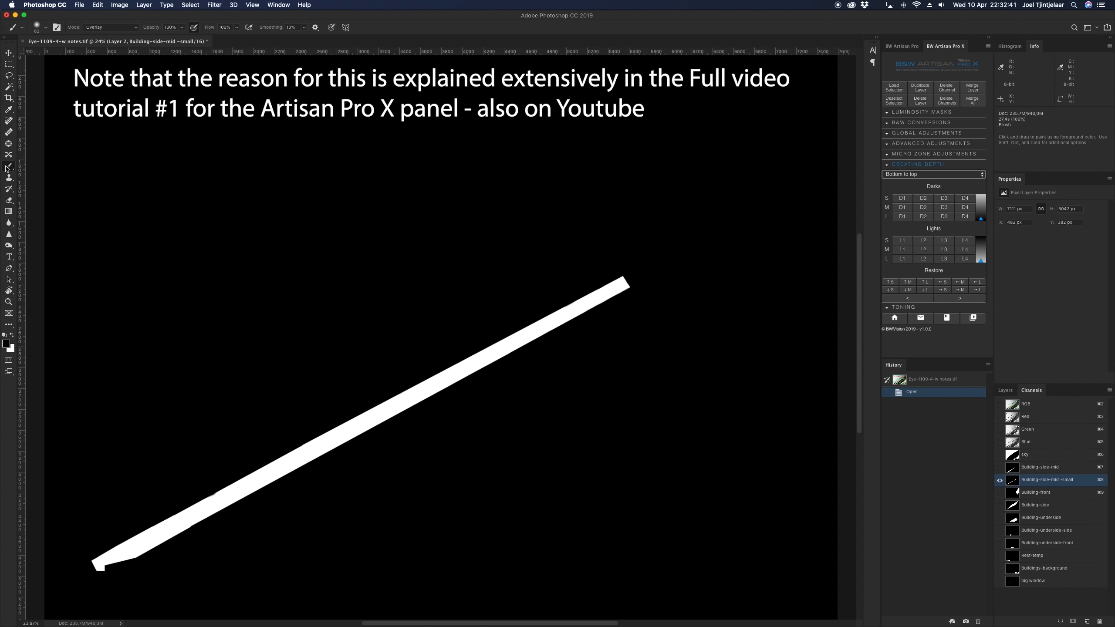
left_click(97, 28)
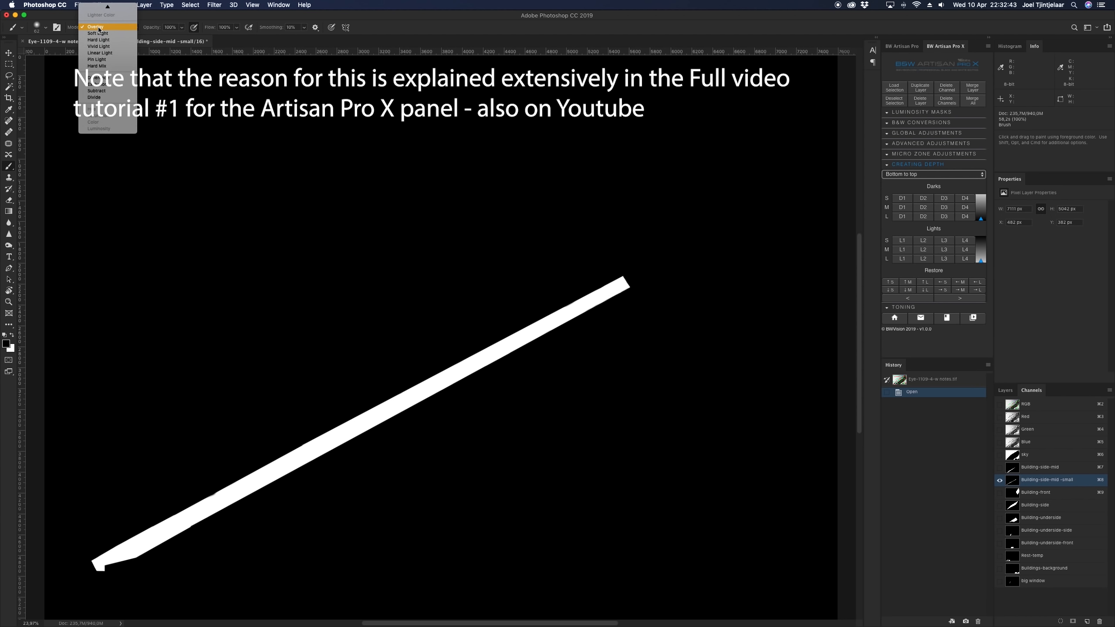
left_click(98, 29)
left_click(181, 30)
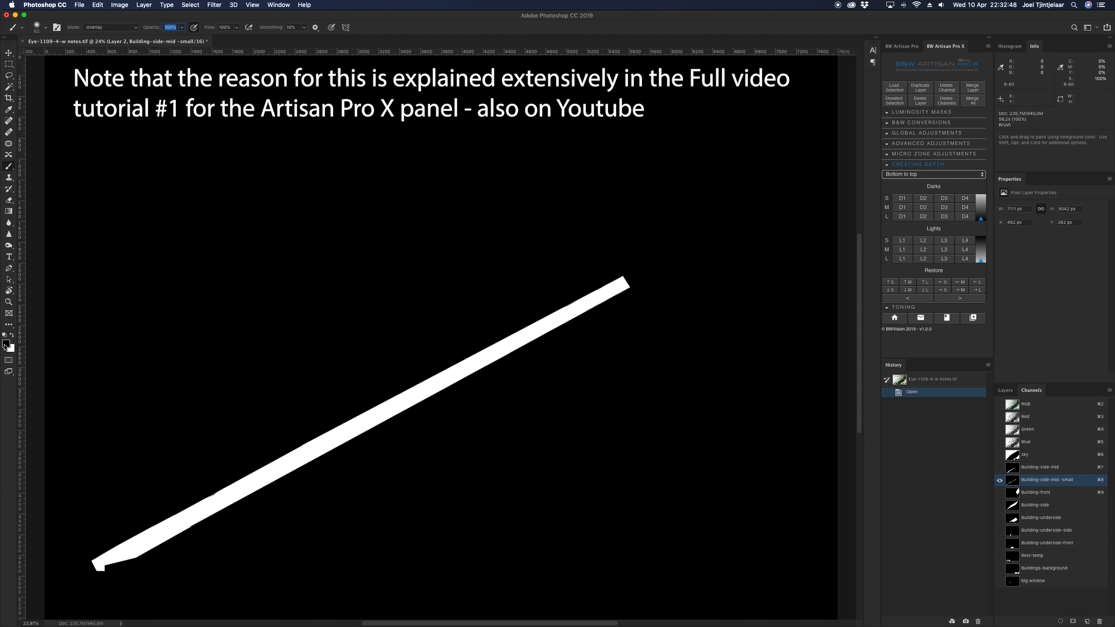
right_click(272, 300)
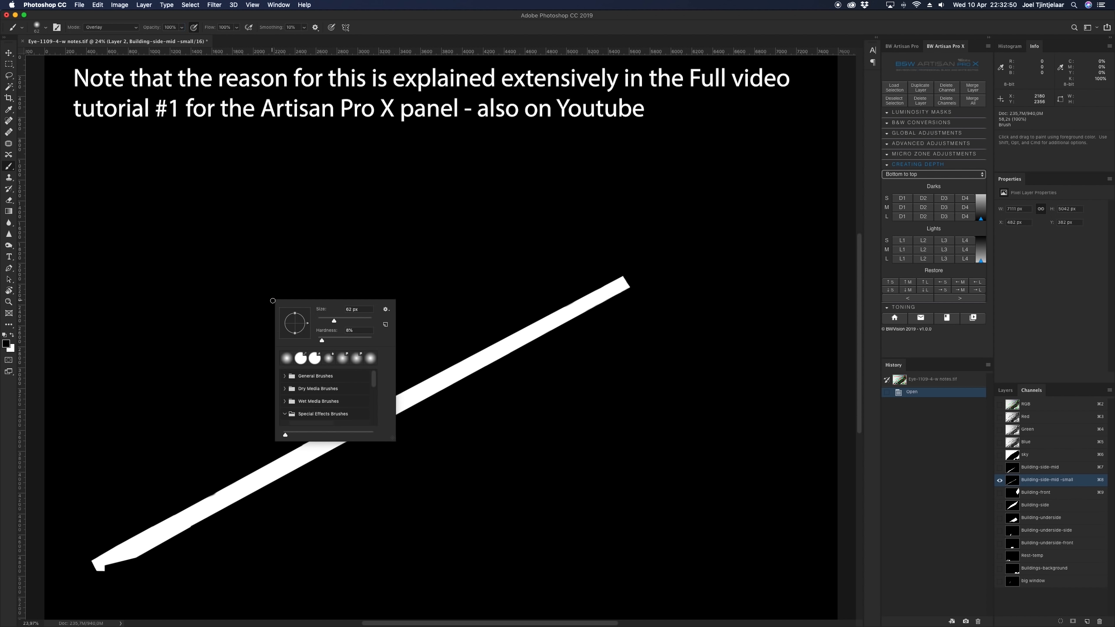
left_click(363, 319)
left_click(367, 320)
left_click_drag(364, 320, 368, 320)
Brush black over the background all around the white strip in the Building-side-mid -small mask
mouse_move(351, 196)
left_mouse_down()
mouse_move(119, 186)
mouse_move(186, 194)
left_mouse_up()
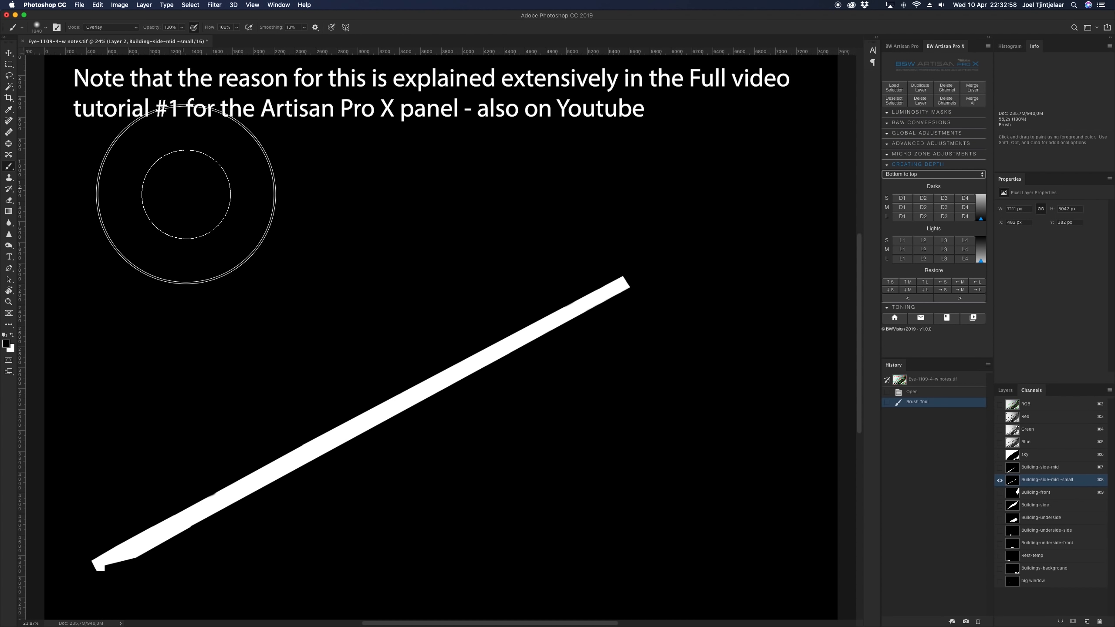
mouse_move(119, 382)
left_mouse_down()
mouse_move(614, 246)
mouse_move(254, 468)
mouse_move(620, 522)
mouse_move(340, 584)
left_mouse_up()
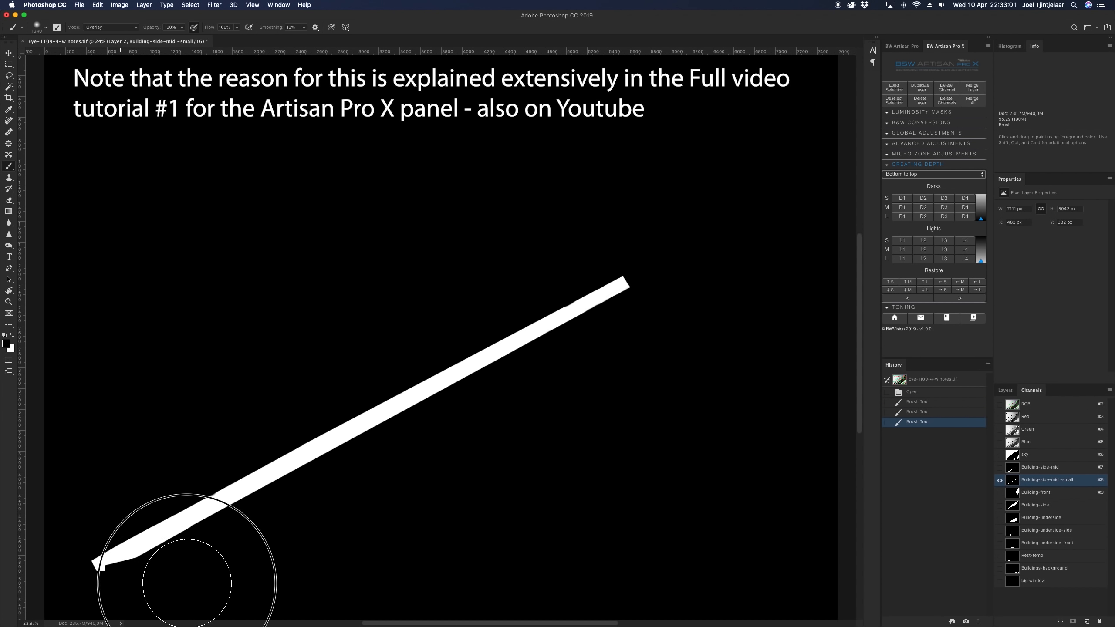
left_click_drag(728, 562, 824, 566)
left_click_drag(172, 83, 23, 623)
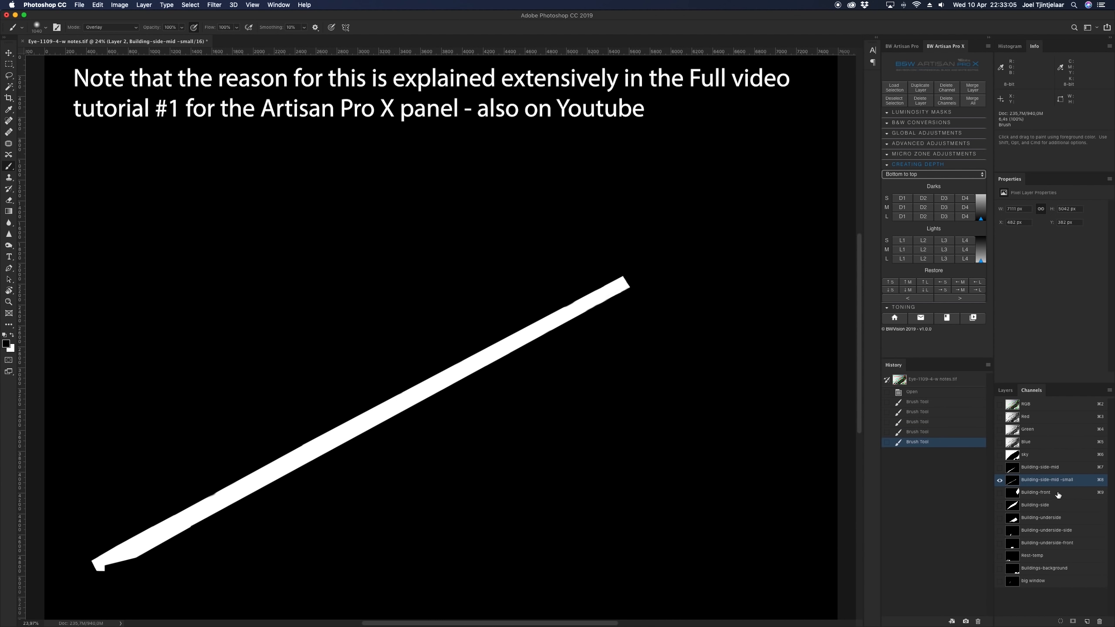
Brush black over the background around the white wedge in the Building-side-mid mask
left_click(1038, 467)
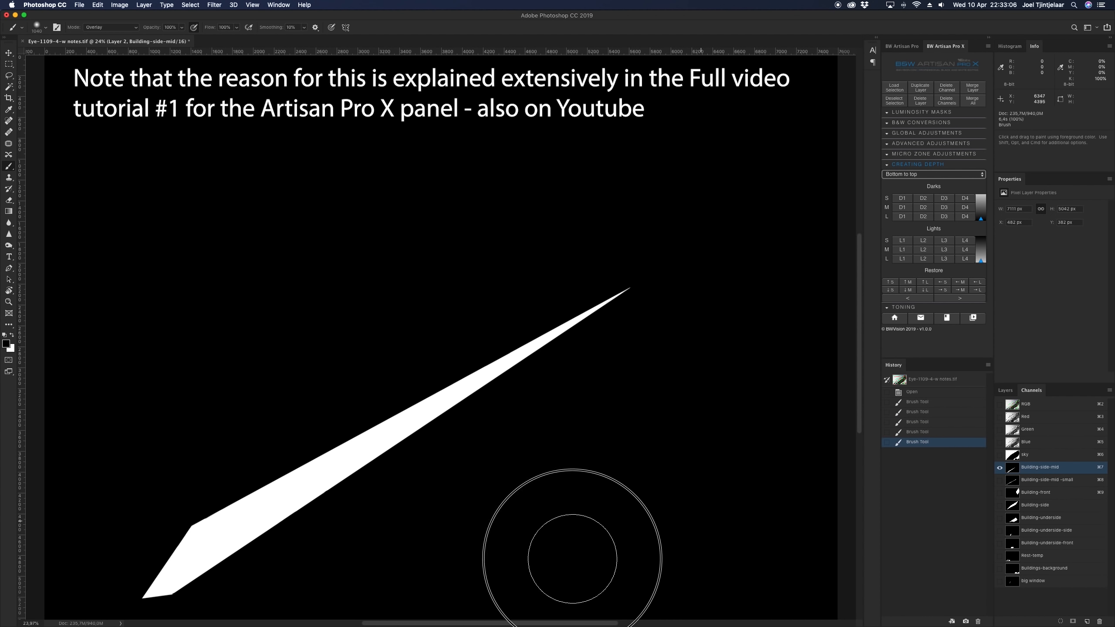
left_click_drag(690, 567, 845, 461)
mouse_move(81, 557)
left_mouse_down()
mouse_move(428, 401)
mouse_move(97, 570)
mouse_move(899, 371)
left_mouse_up()
Clean the black background of the Building-front and Building-side masks with the Overlay brush
key("super+9")
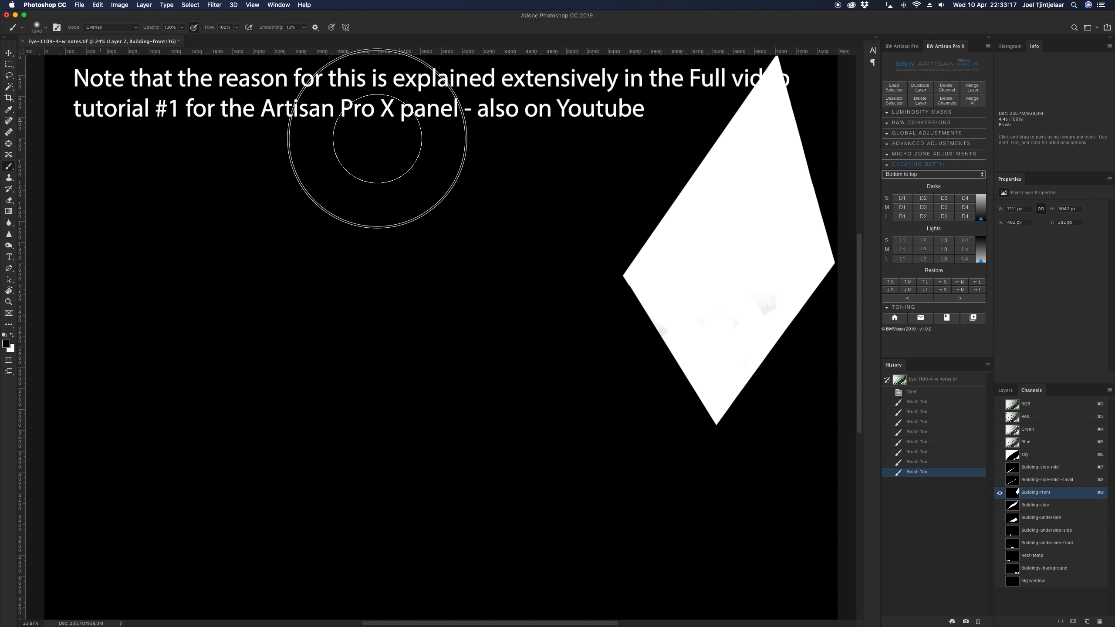
left_click_drag(399, 121, 821, 112)
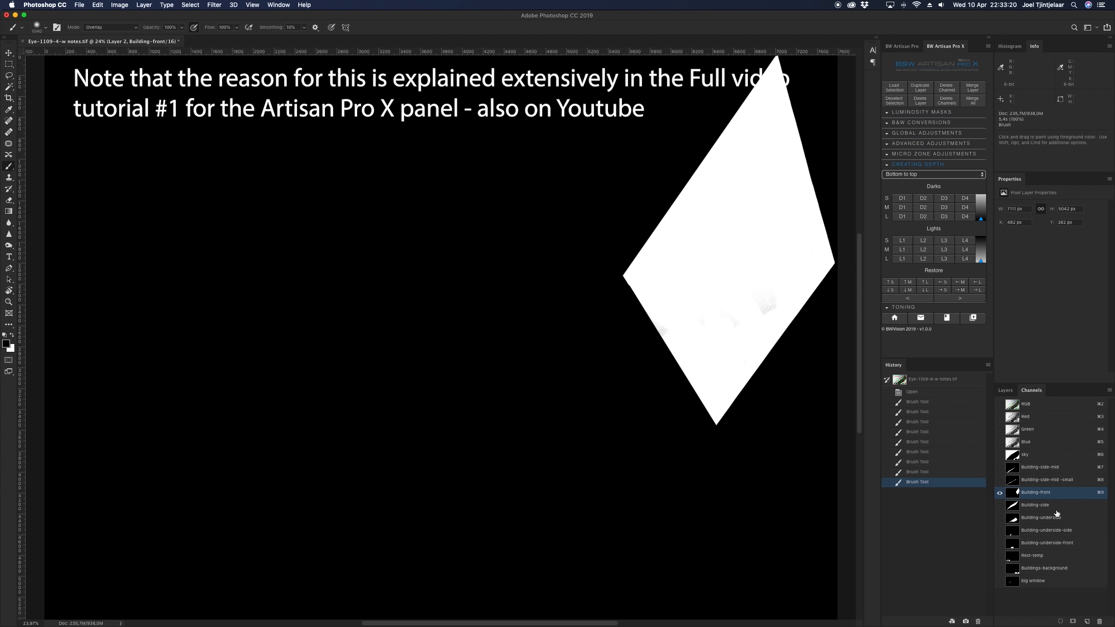
left_click(1055, 510)
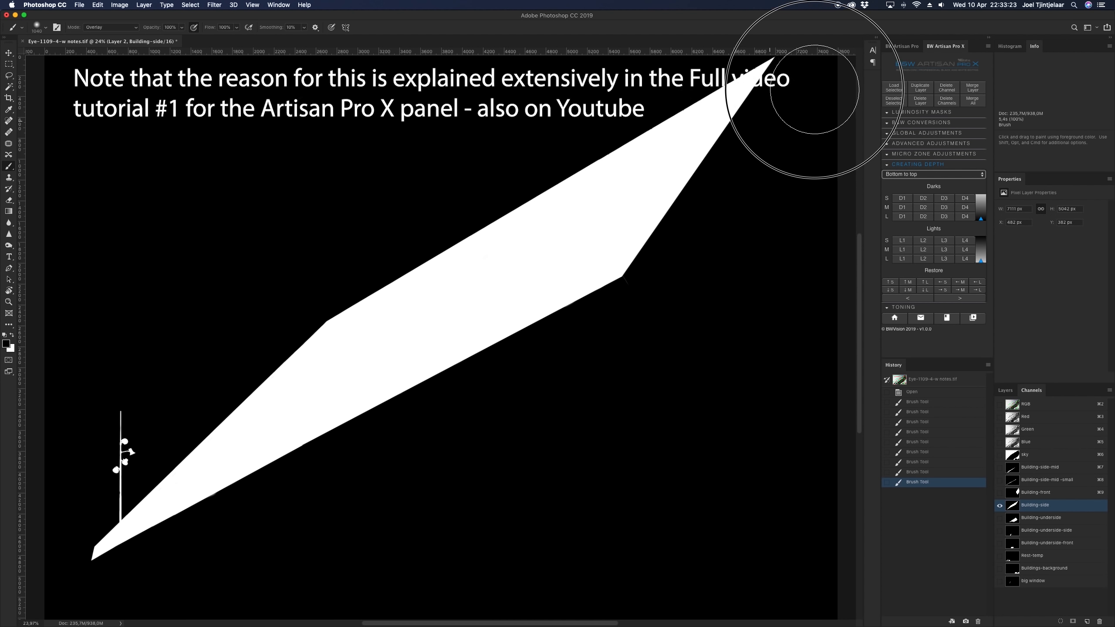
left_click_drag(274, 149, 145, 80)
Brush black over the backgrounds of the Building-underside and Building-underside-side masks
left_click(1051, 518)
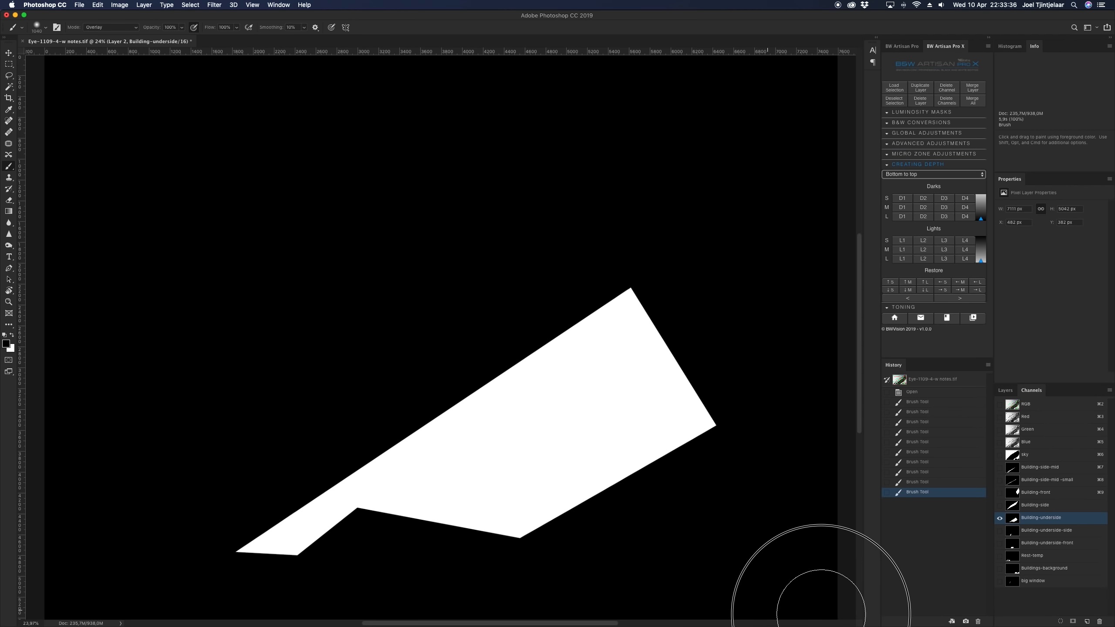
mouse_move(821, 614)
left_mouse_down()
mouse_move(763, 509)
mouse_move(814, 373)
mouse_move(800, 319)
left_mouse_up()
left_click(1050, 531)
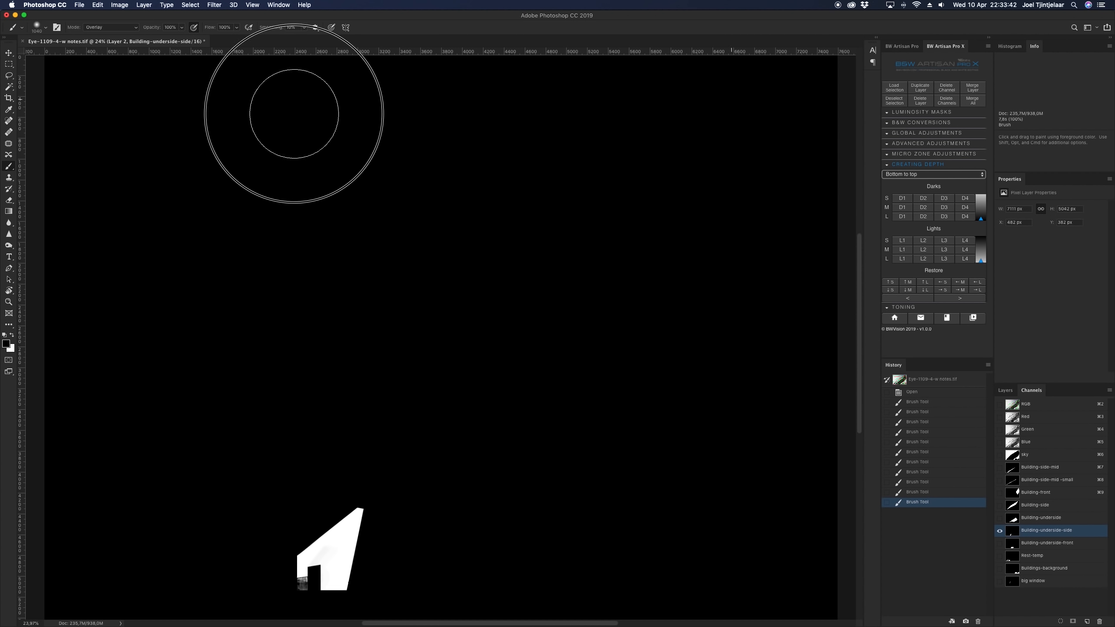
left_click_drag(294, 113, 749, 443)
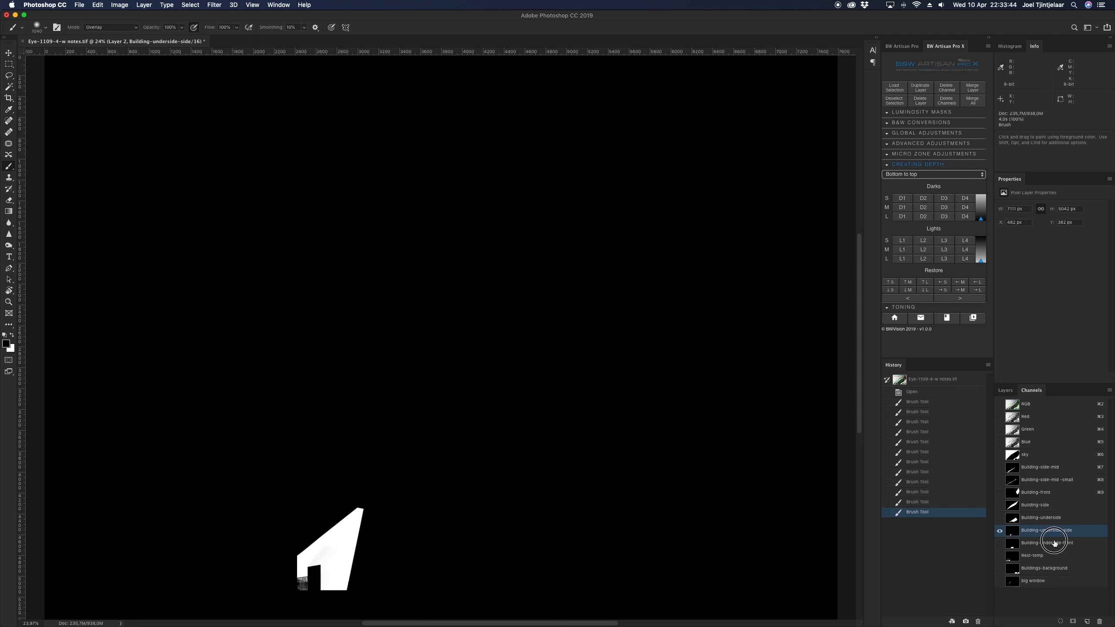
Brush black over the Building-underside-front and Buildings-background masks, and undo the last stroke on Buildings-background
left_click(1051, 543)
mouse_move(288, 388)
left_mouse_down()
mouse_move(236, 199)
mouse_move(498, 435)
left_mouse_up()
left_click(1038, 557)
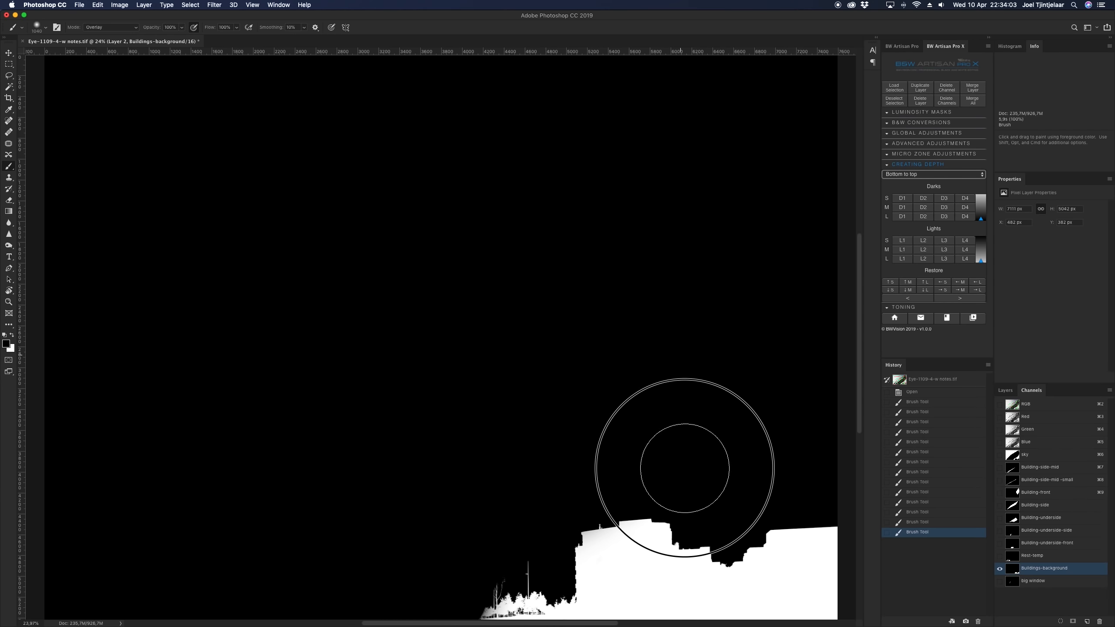
mouse_move(684, 468)
left_mouse_down()
mouse_move(754, 518)
mouse_move(237, 542)
left_mouse_up()
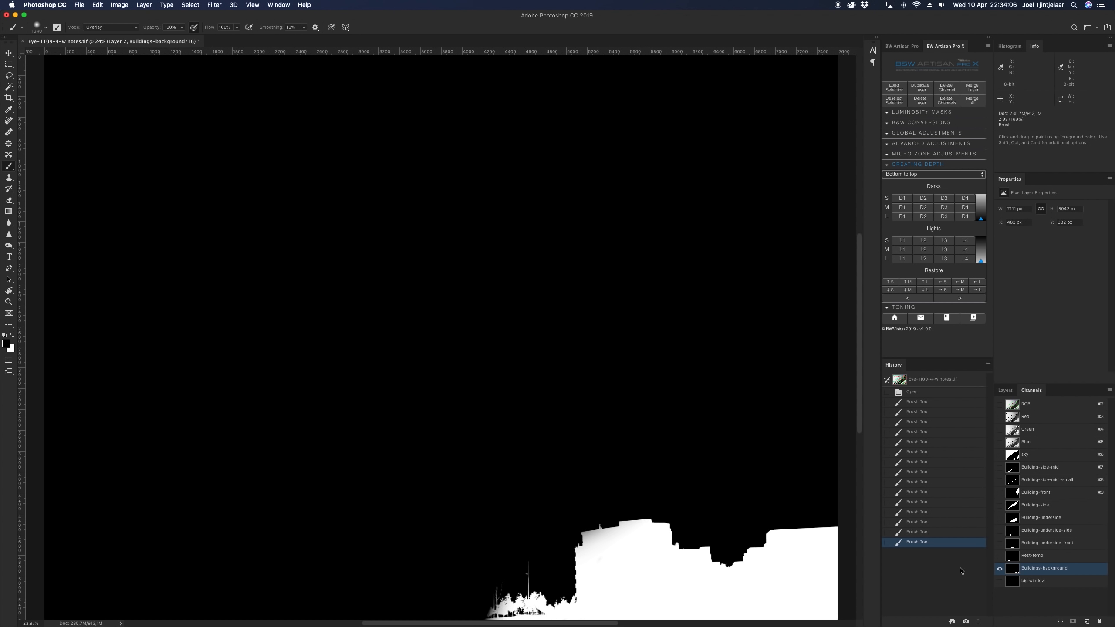
left_click(939, 533)
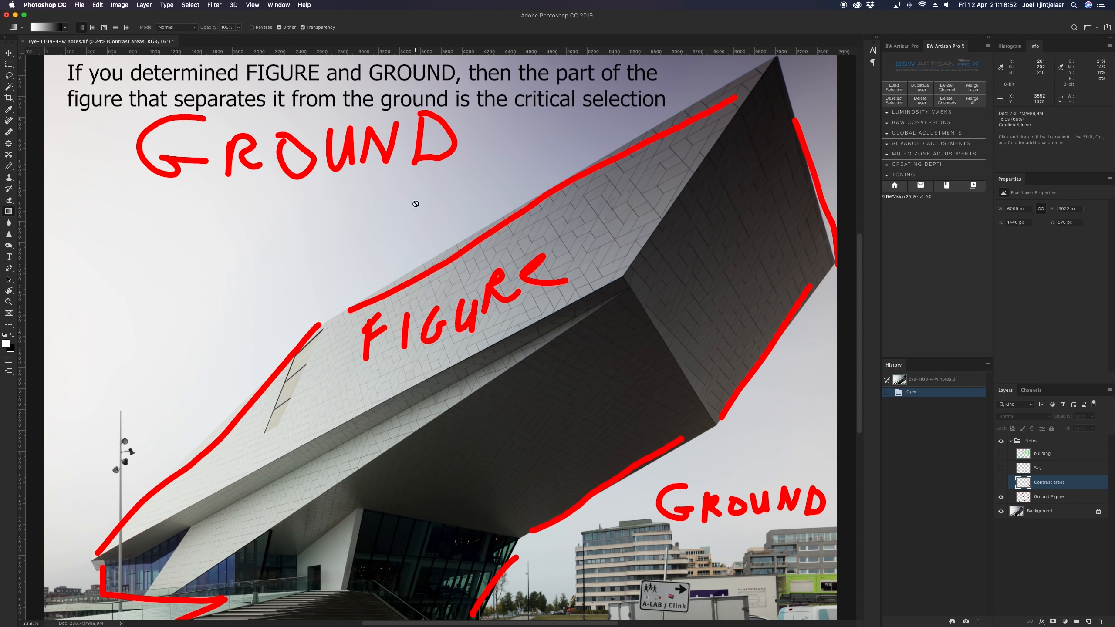
Show the Contrast areas layer over the photo and hide the Ground Figure layer
left_click(1001, 483)
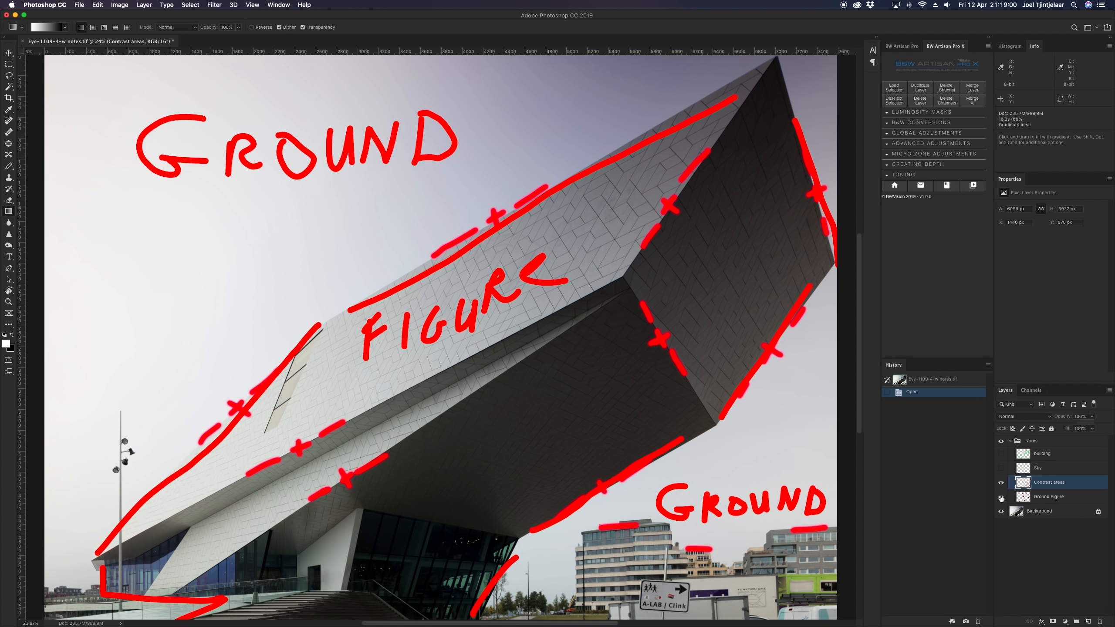
left_click(1001, 498)
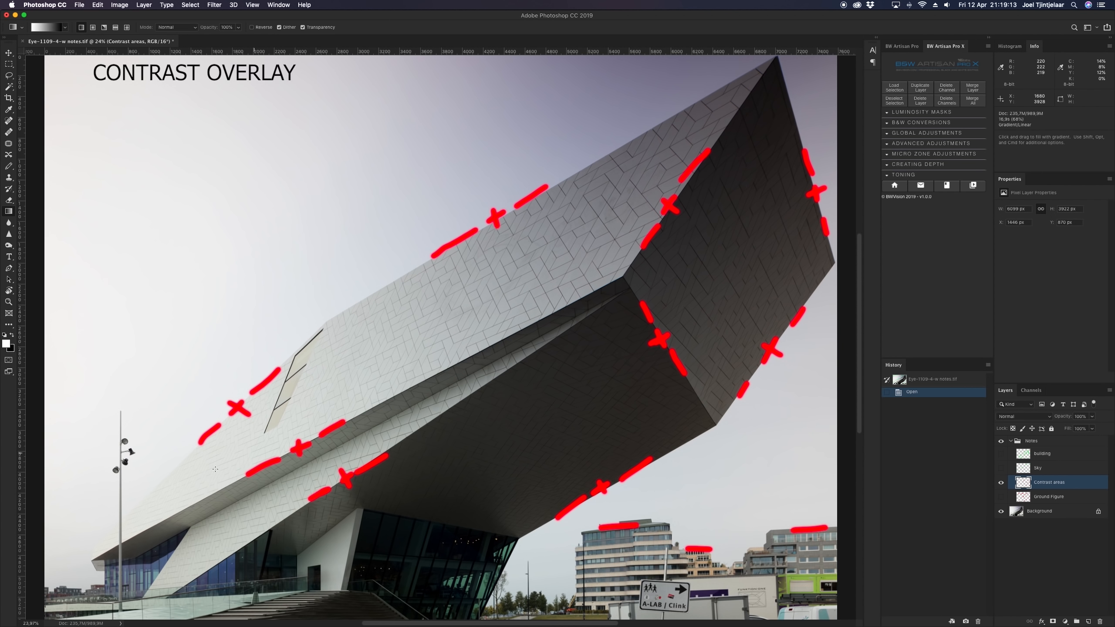
Activate the Brush tool and slightly enlarge its size
left_click(12, 167)
right_click(448, 341)
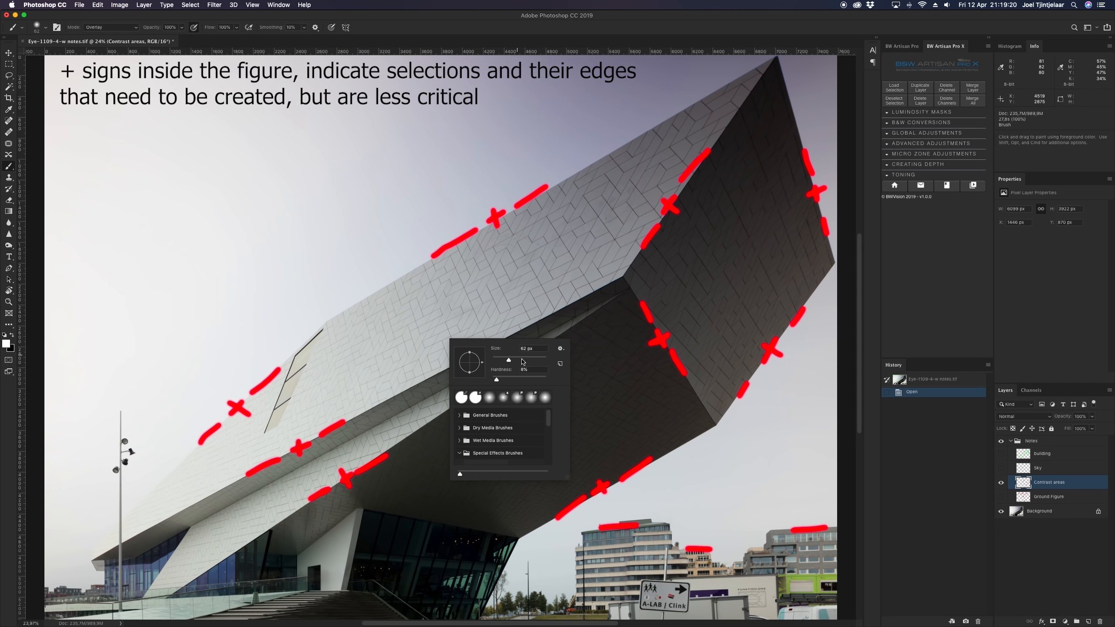
left_click_drag(509, 360, 515, 360)
left_click(602, 27)
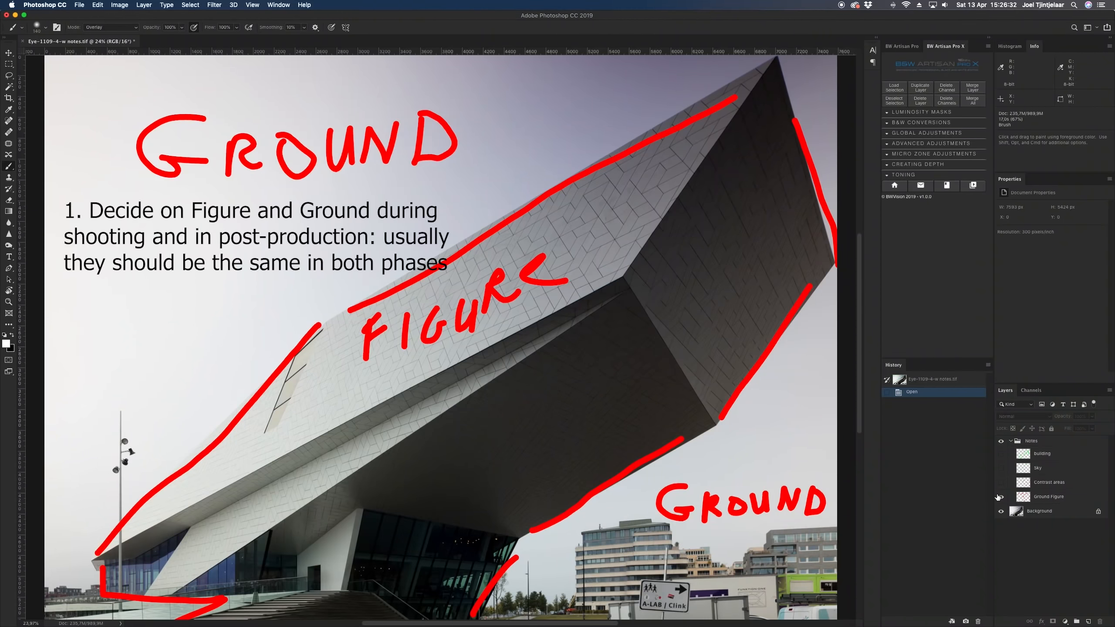
Replace the displayed Ground Figure notes with the Contrast areas notes
left_click(1000, 497)
left_click(1001, 483)
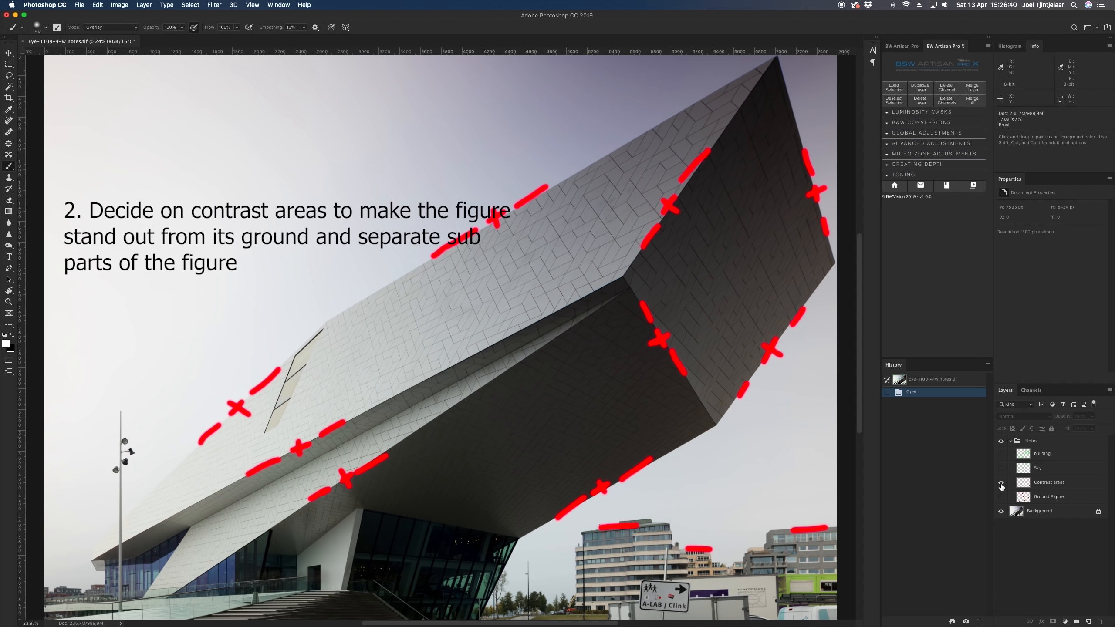
Hide the Contrast areas notes, examine the saved channel masks from sky through Building-side, and return to the RGB composite and the layers
left_click(1001, 483)
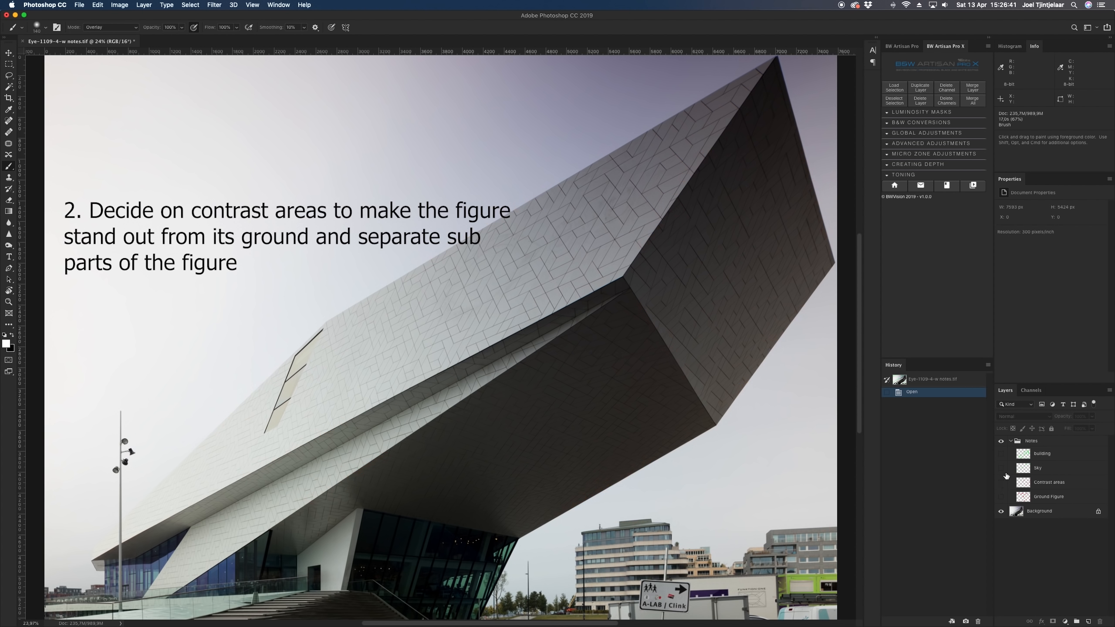
left_click(1030, 390)
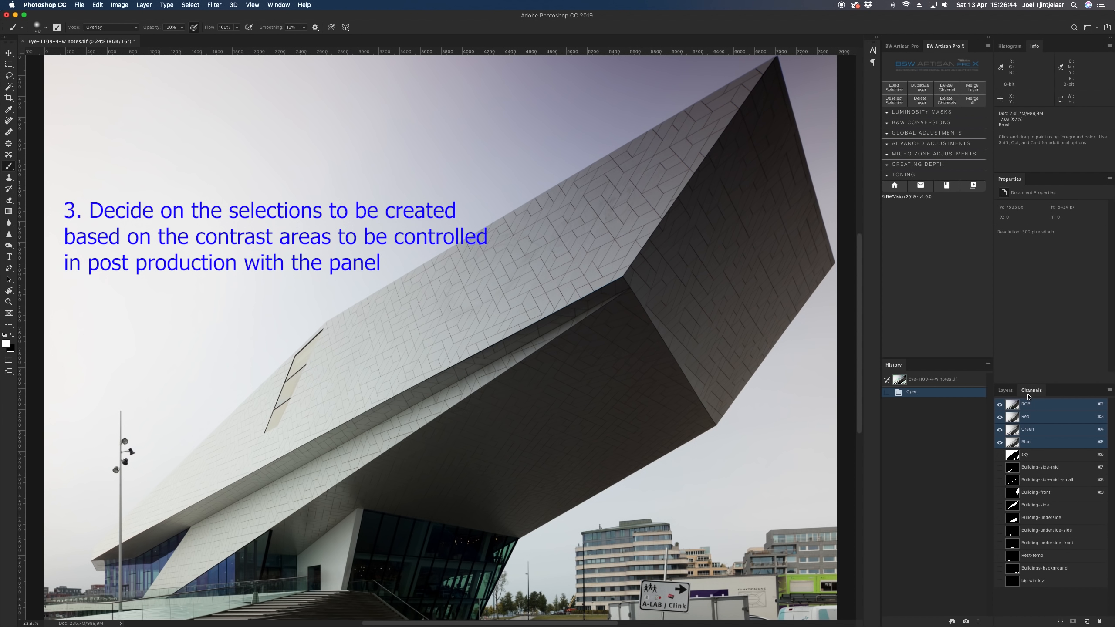
left_click(1029, 456)
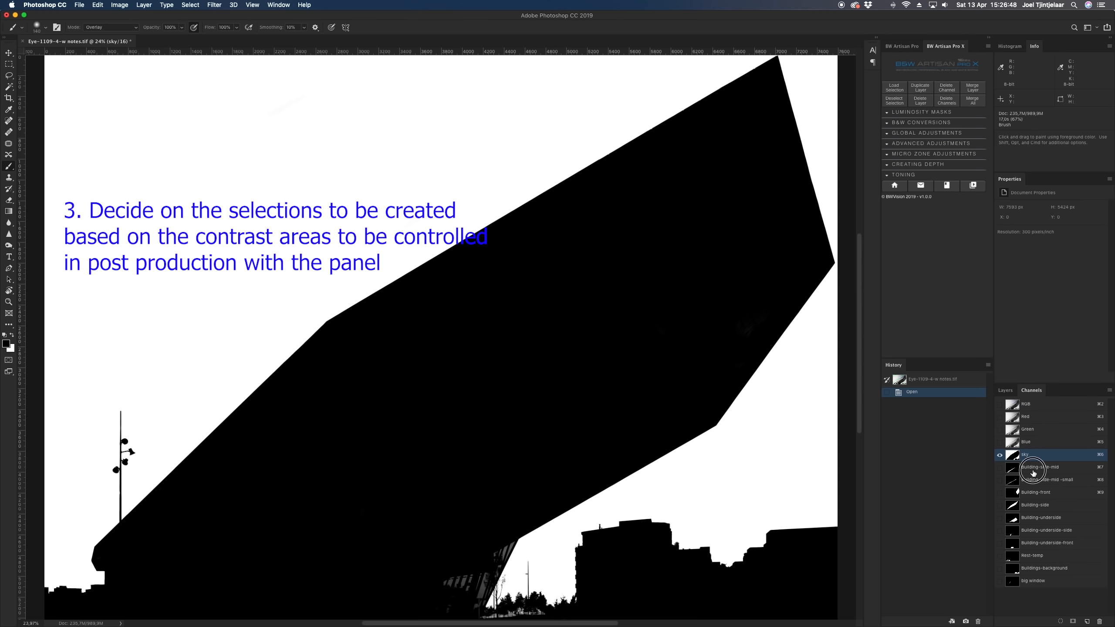
left_click(1034, 468)
left_click(1034, 479)
left_click(1035, 492)
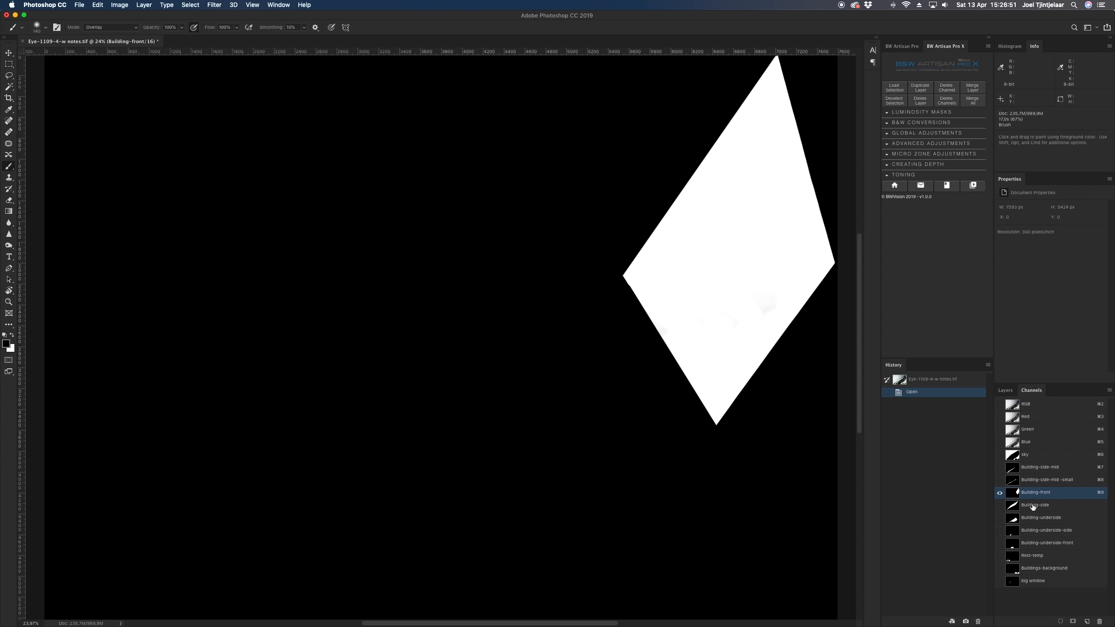
left_click(1034, 505)
left_click(1023, 404)
left_click(1011, 390)
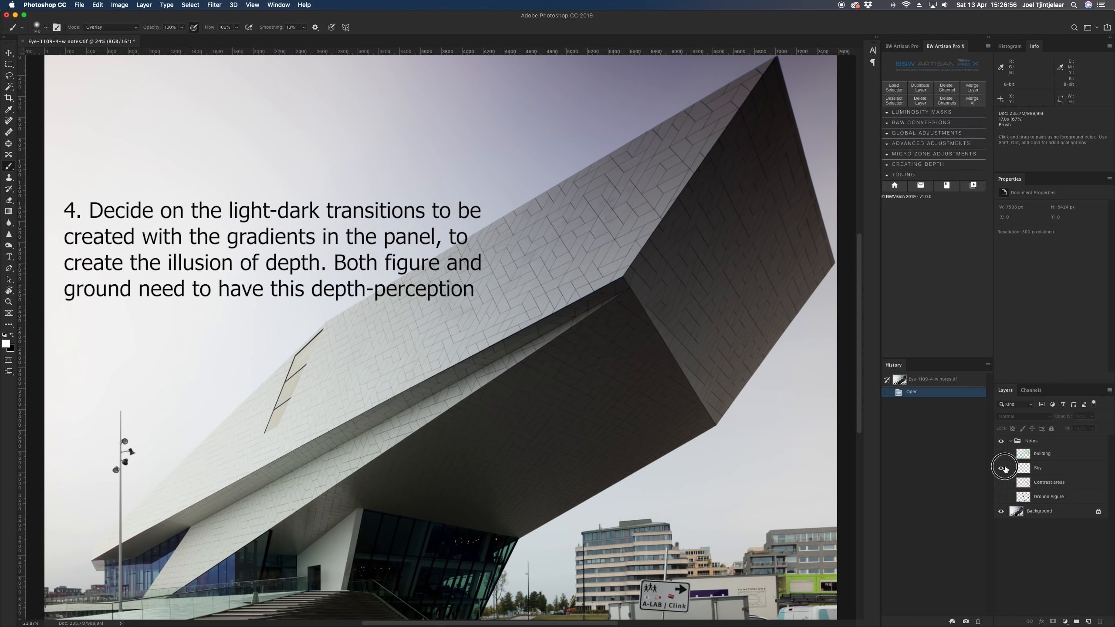
Display the Sky notes over the photo and briefly check the building notes
left_click(1001, 468)
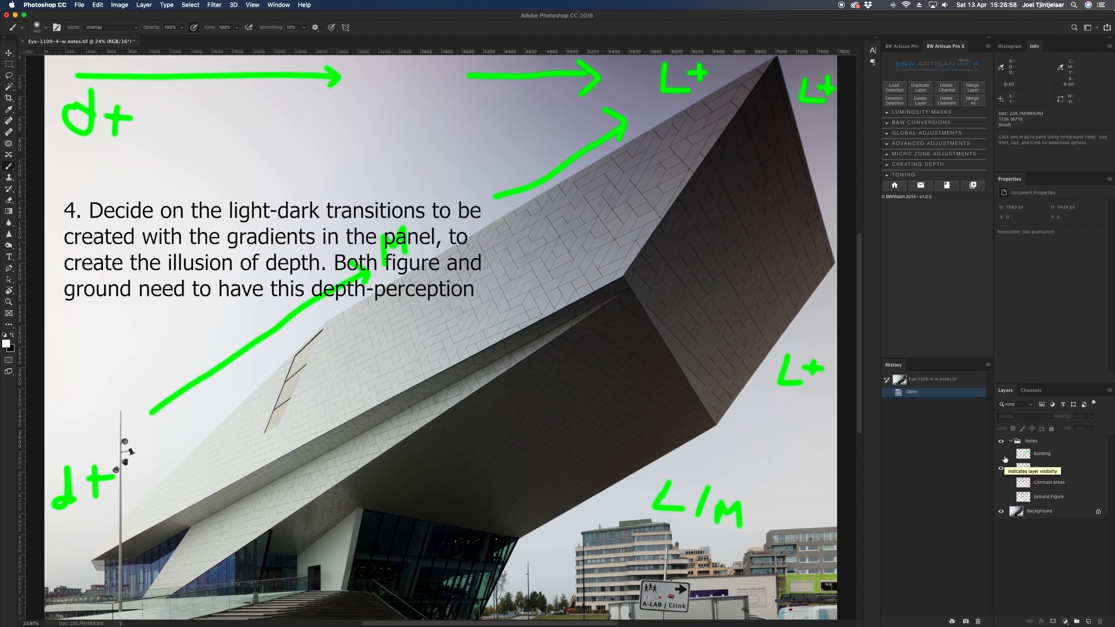
left_click(1003, 457)
left_click(1003, 458)
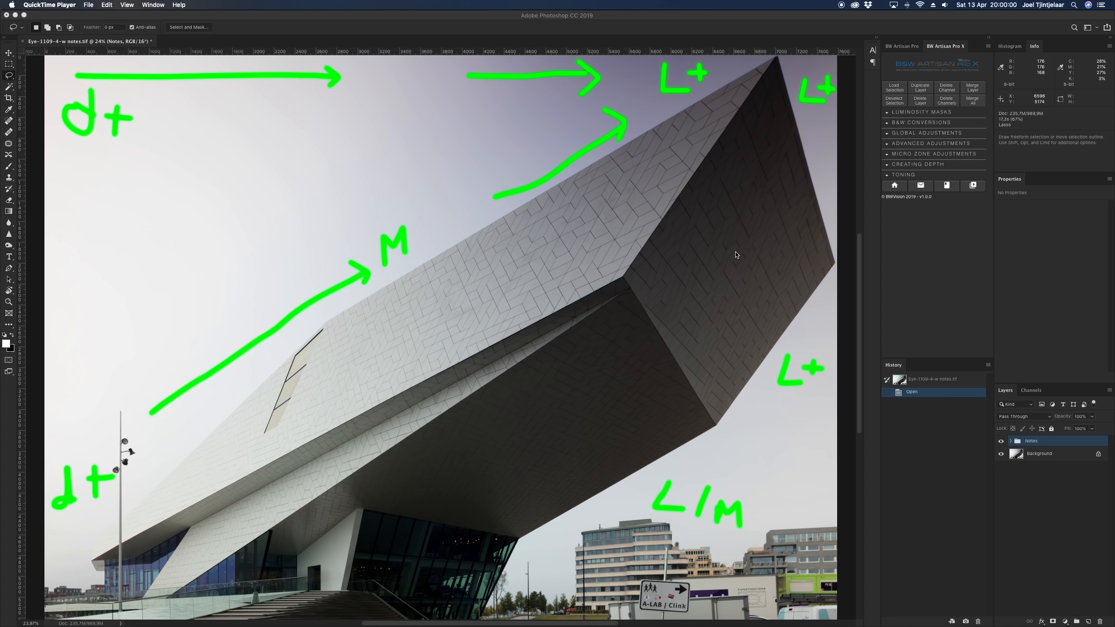
With the Notes group hidden, convert the Background to black and white using the Neutral standard conversion and merge the result down
left_click(1001, 441)
left_click(1011, 455)
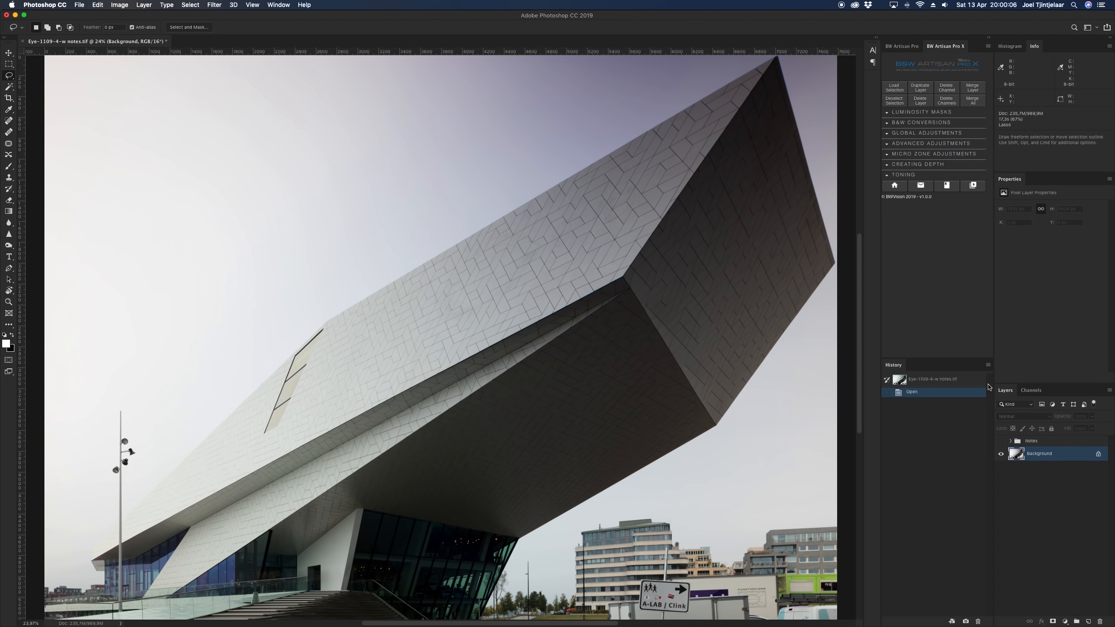
left_click(924, 123)
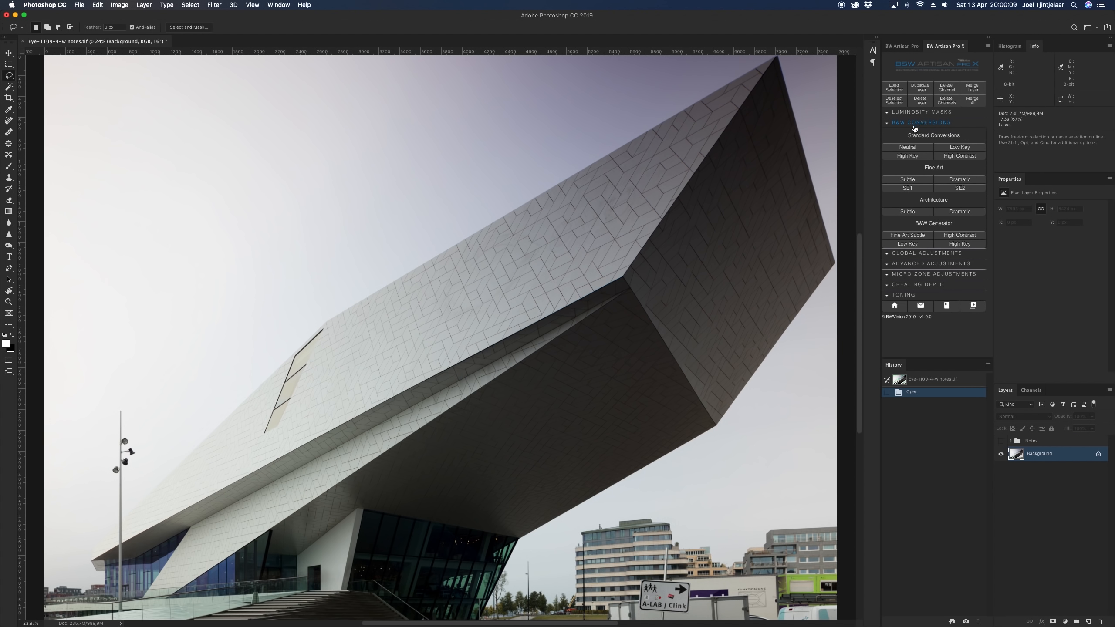
left_click(906, 148)
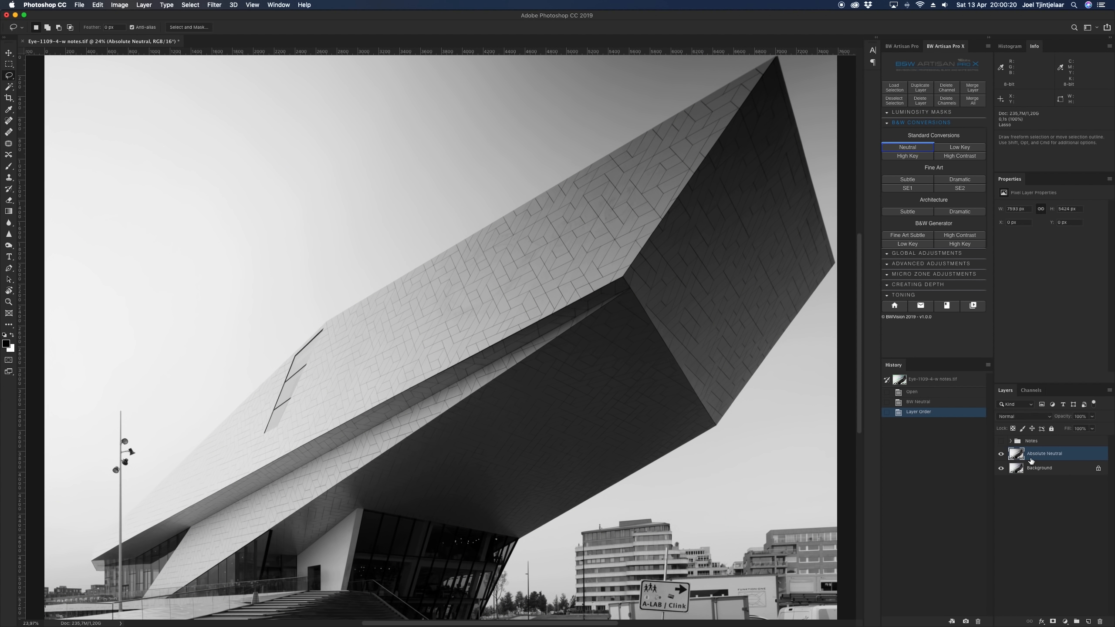
right_click(1053, 454)
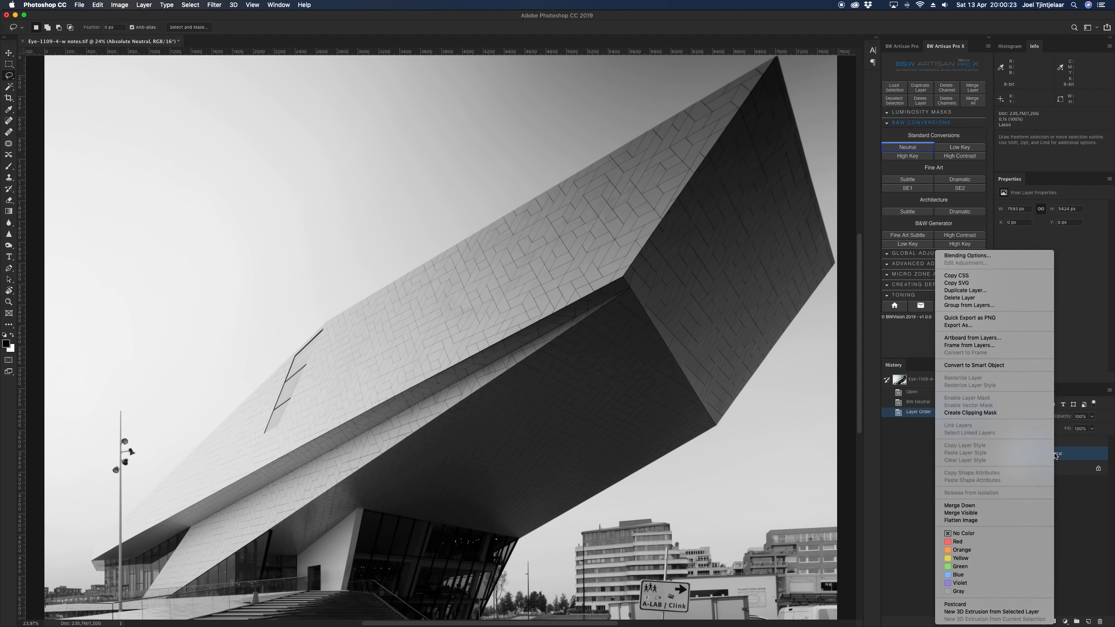
left_click(994, 505)
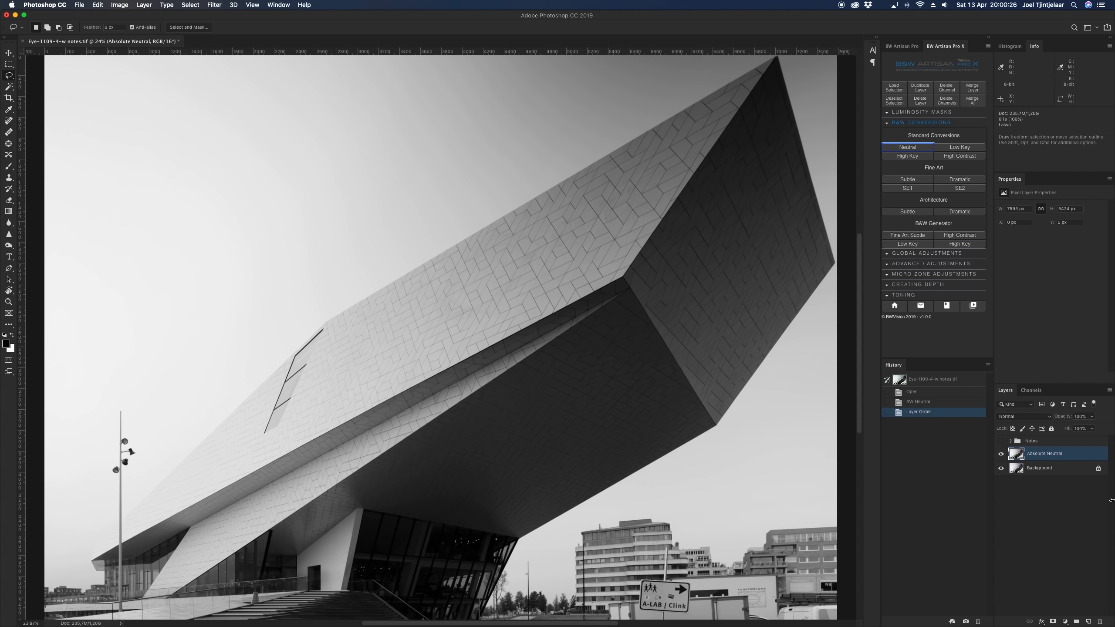
Compare the neutral black-and-white conversion with the sky notes, and hide the Notes group again
left_click(1001, 440)
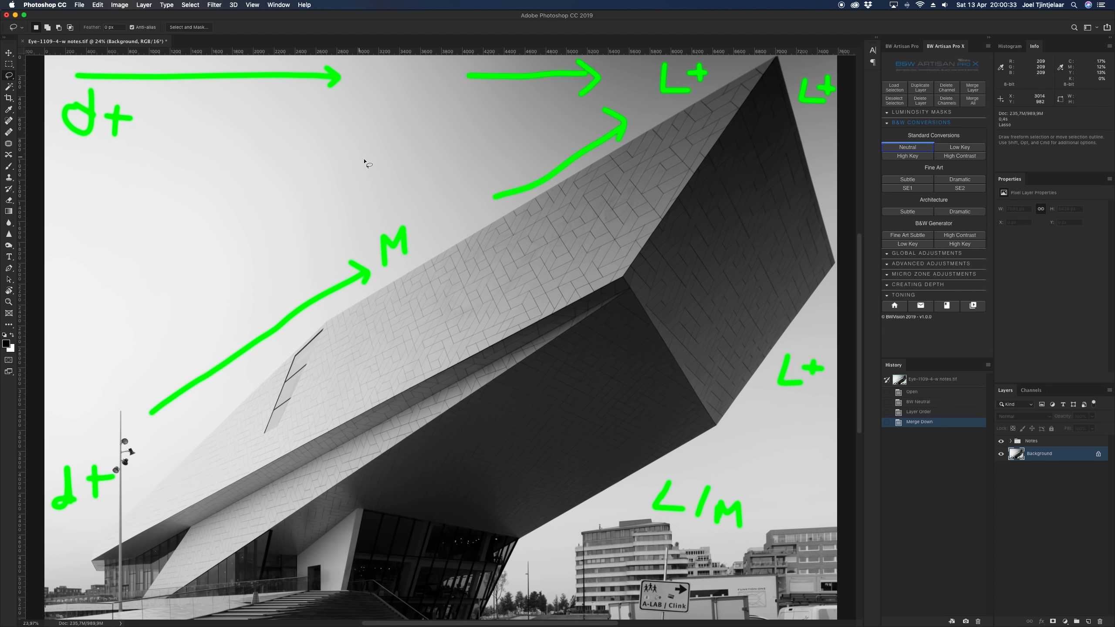
left_click(1001, 442)
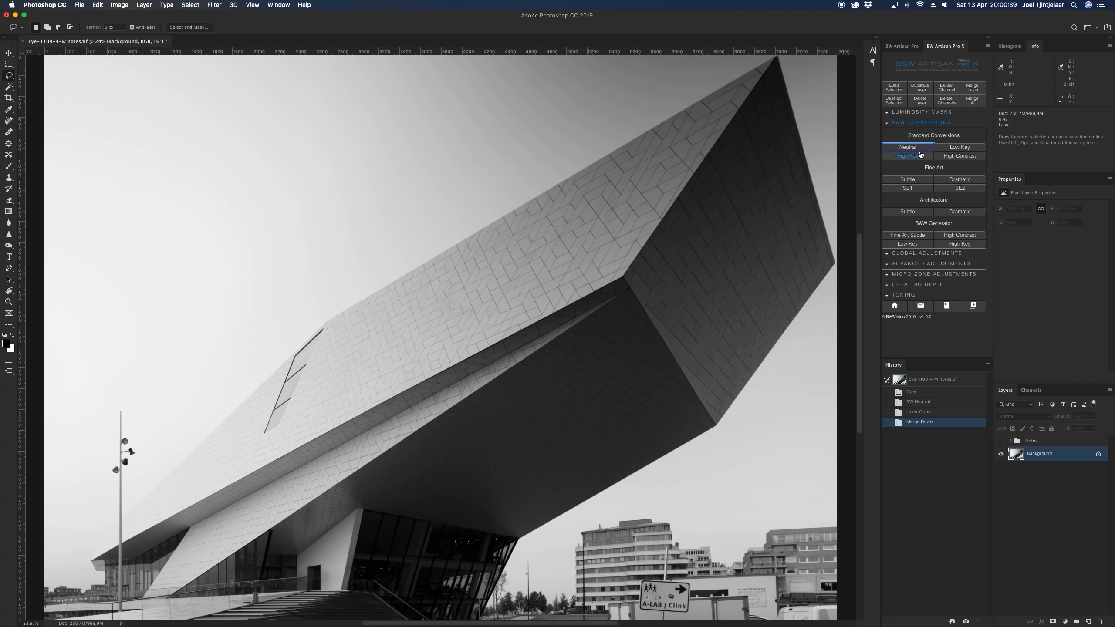
Load the sky channel as a selection and apply the Low Key global contrast adjustment at intensity 100
left_click(916, 254)
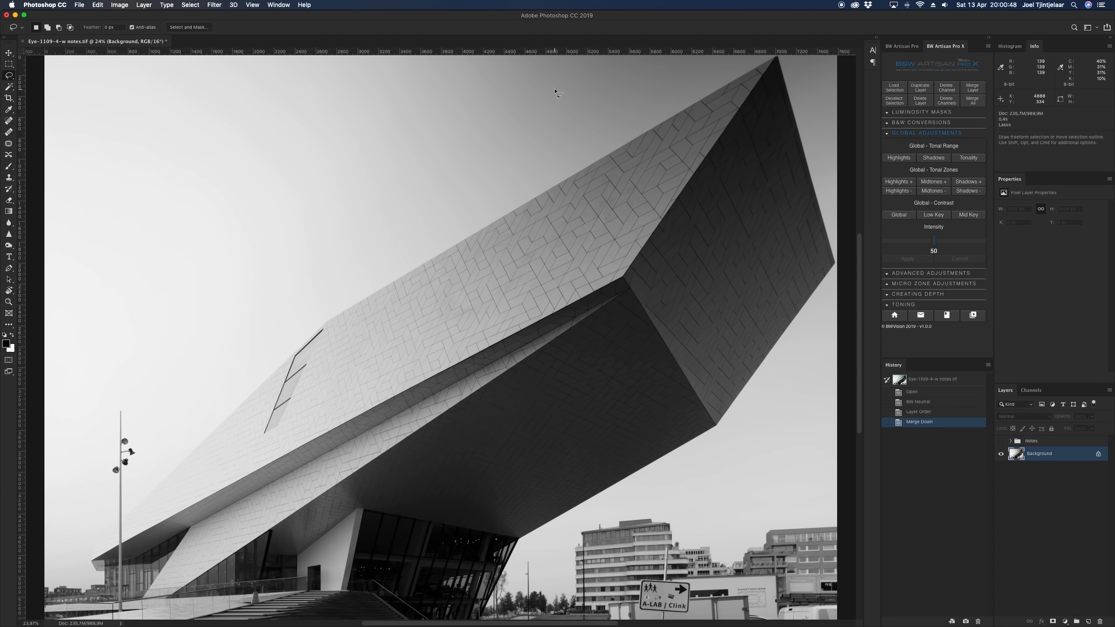
left_click(894, 87)
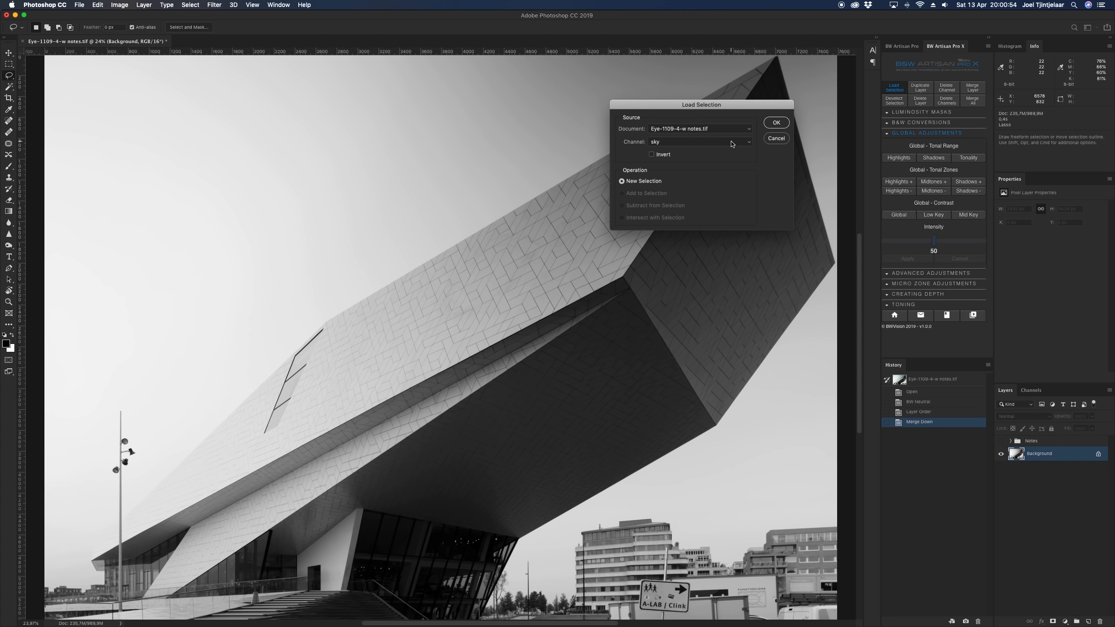
left_click(776, 123)
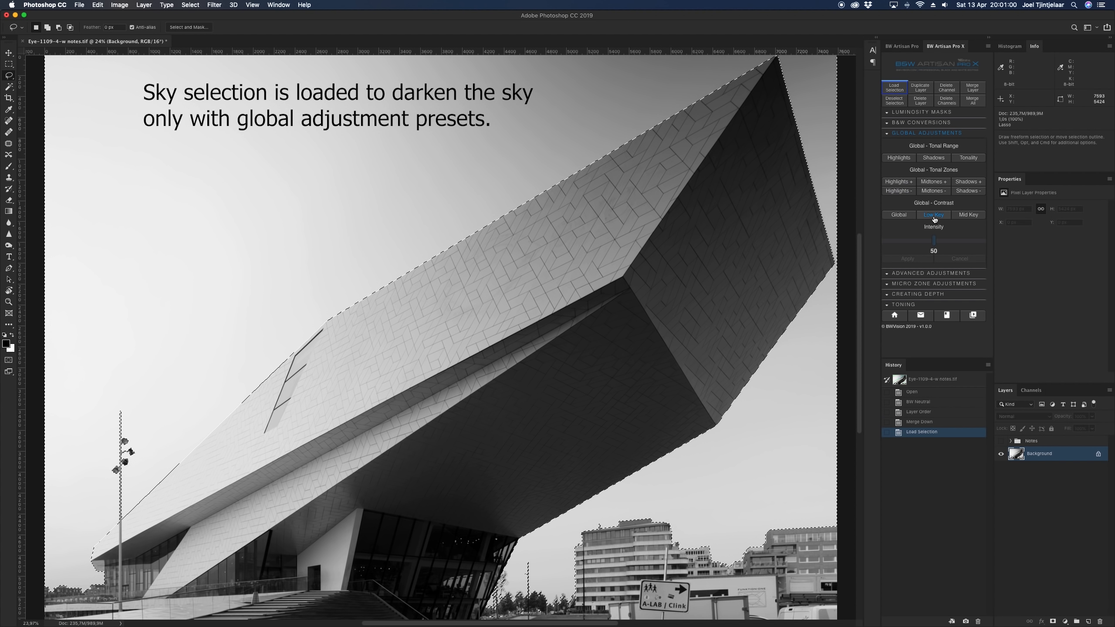
left_click(933, 214)
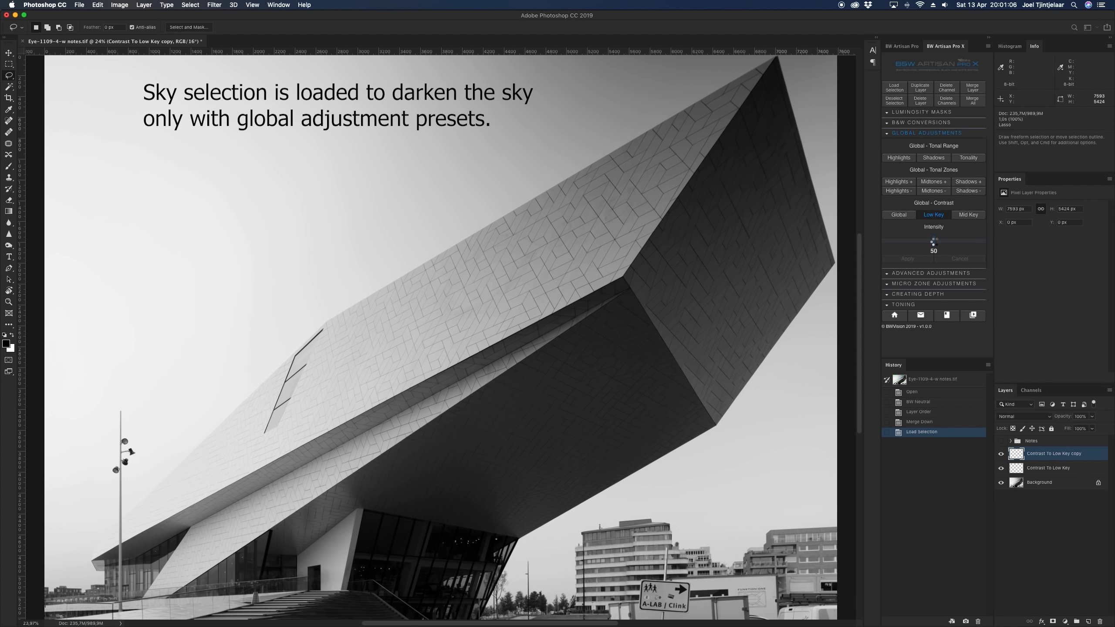
left_click_drag(933, 241, 990, 242)
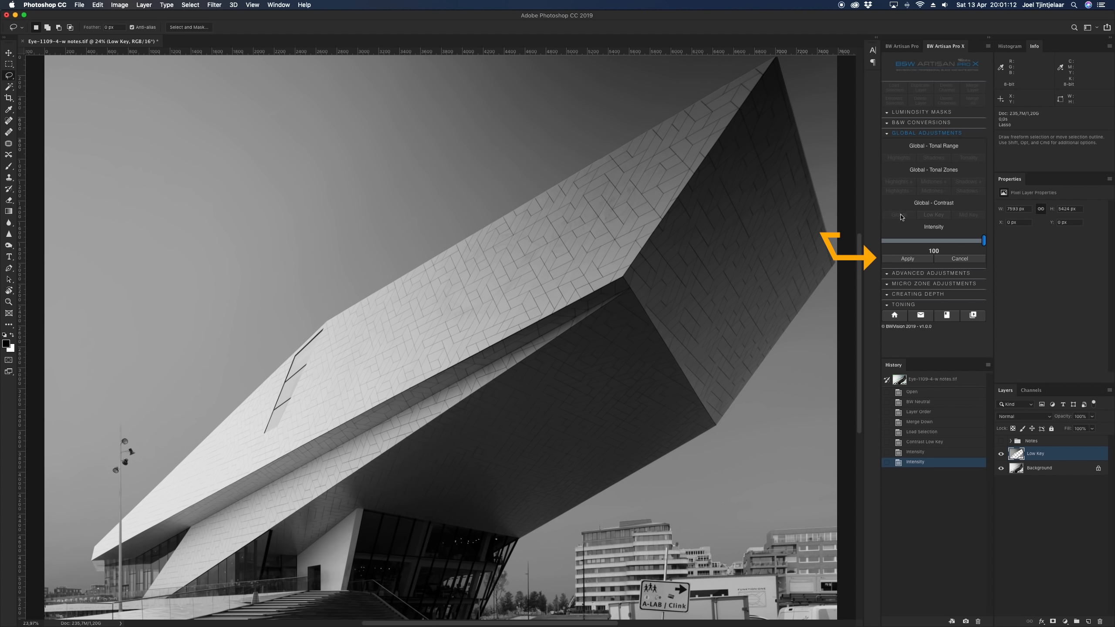
left_click(909, 259)
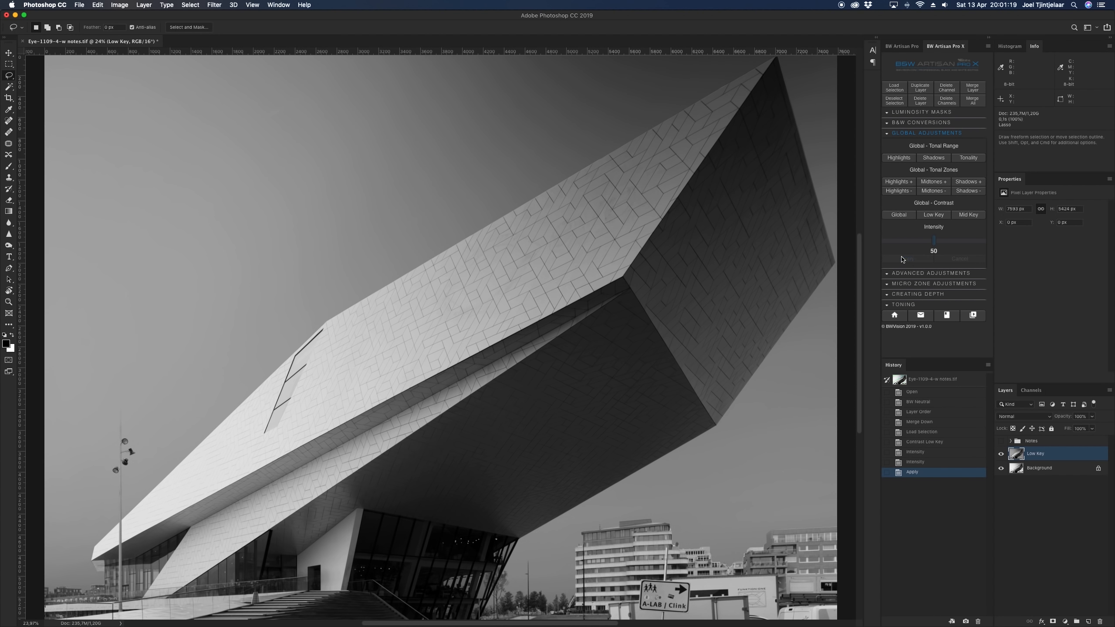
Check the darkened sky against the planned light-dark transitions in the notes, and hide the notes again
left_click(1001, 441)
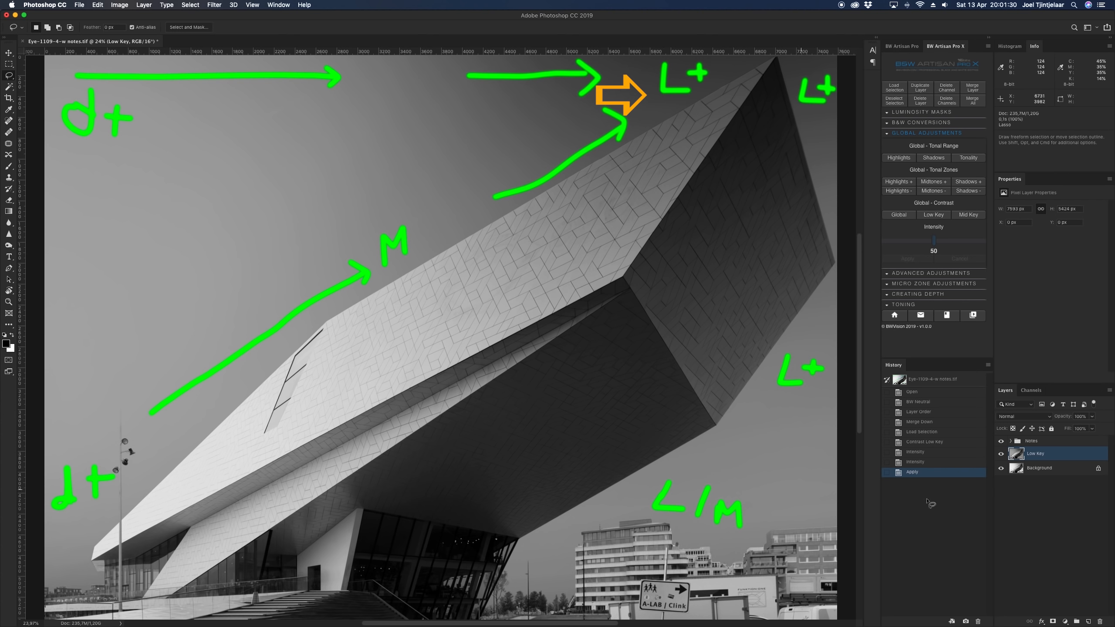
left_click(1001, 440)
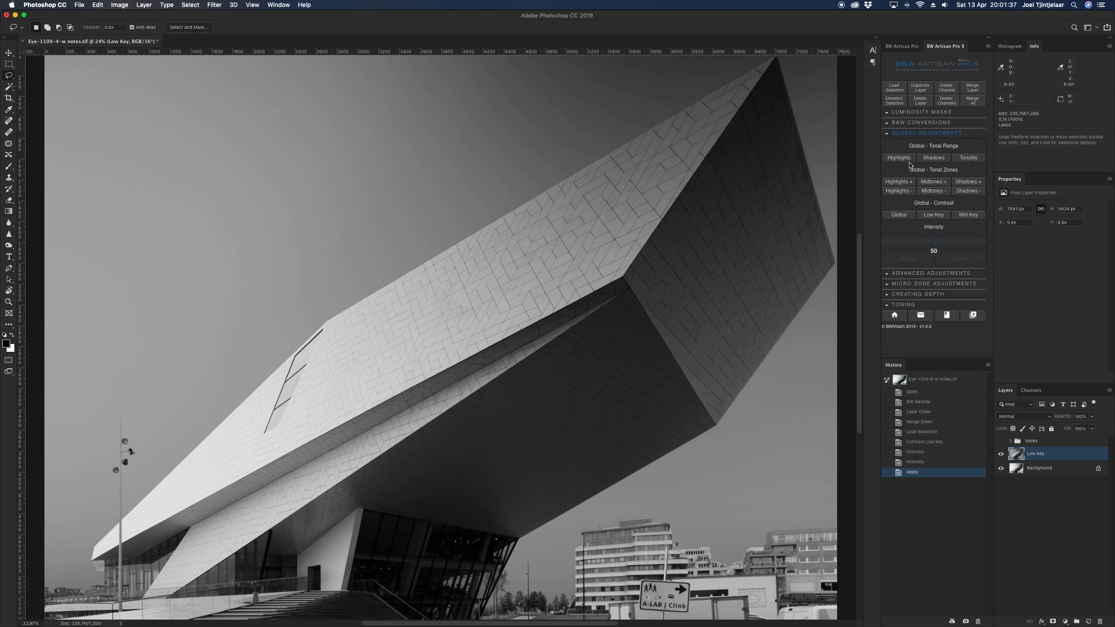
Open the Creating Depth adjustments and load the sky channel as a new selection
left_click(917, 294)
left_click(894, 88)
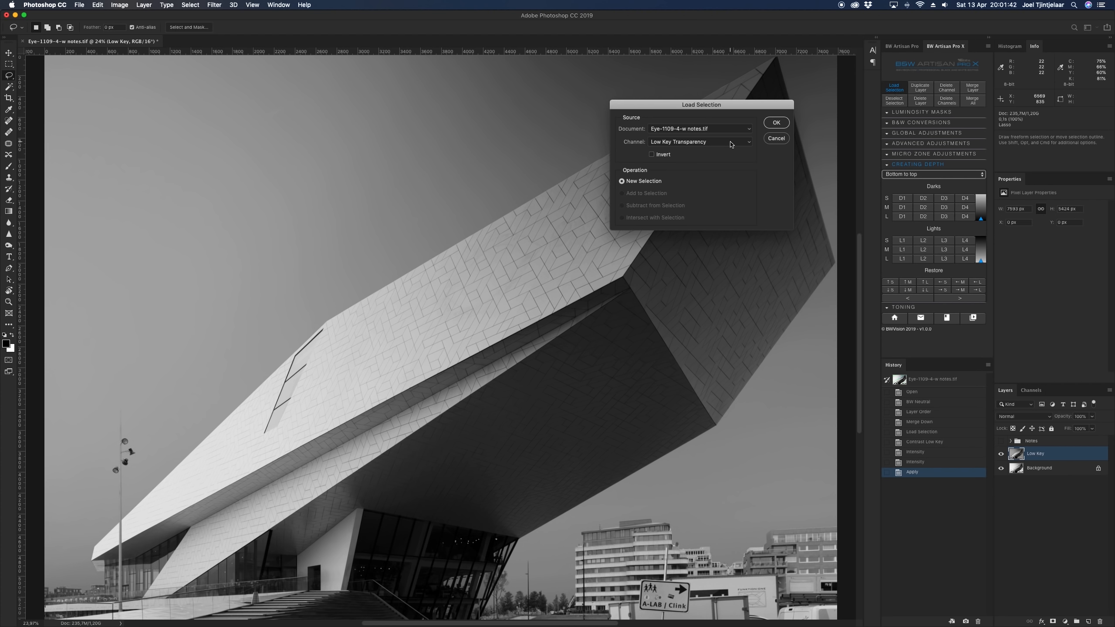
left_click(732, 142)
left_click(710, 154)
left_click(776, 123)
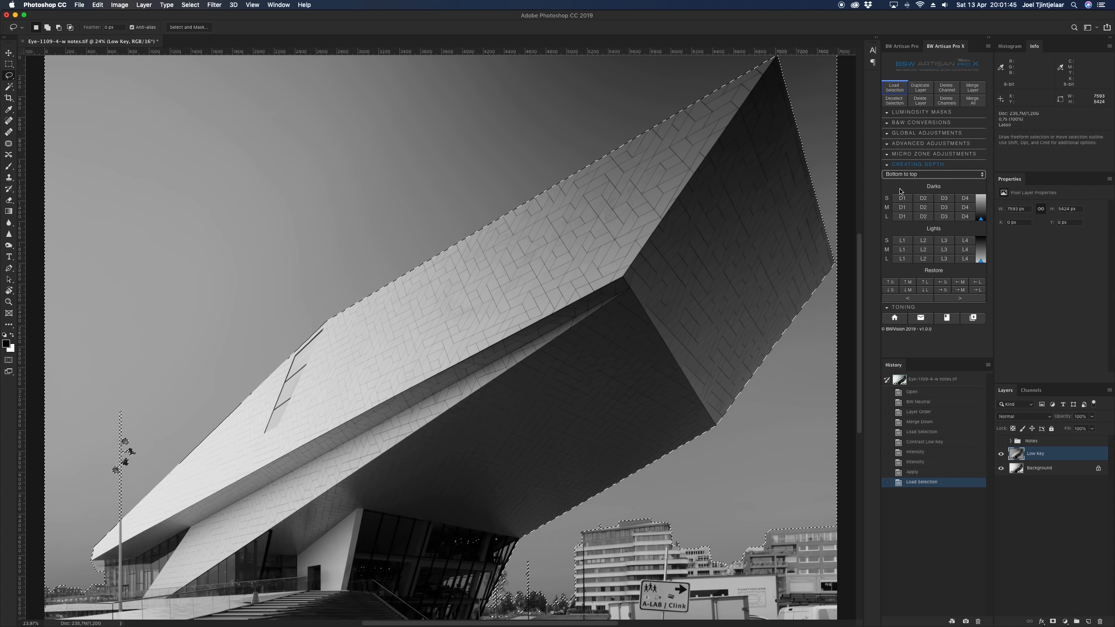
Apply a left-to-right D2 medium dark gradient to the selected sky and compare the photo with and without it
left_click(902, 174)
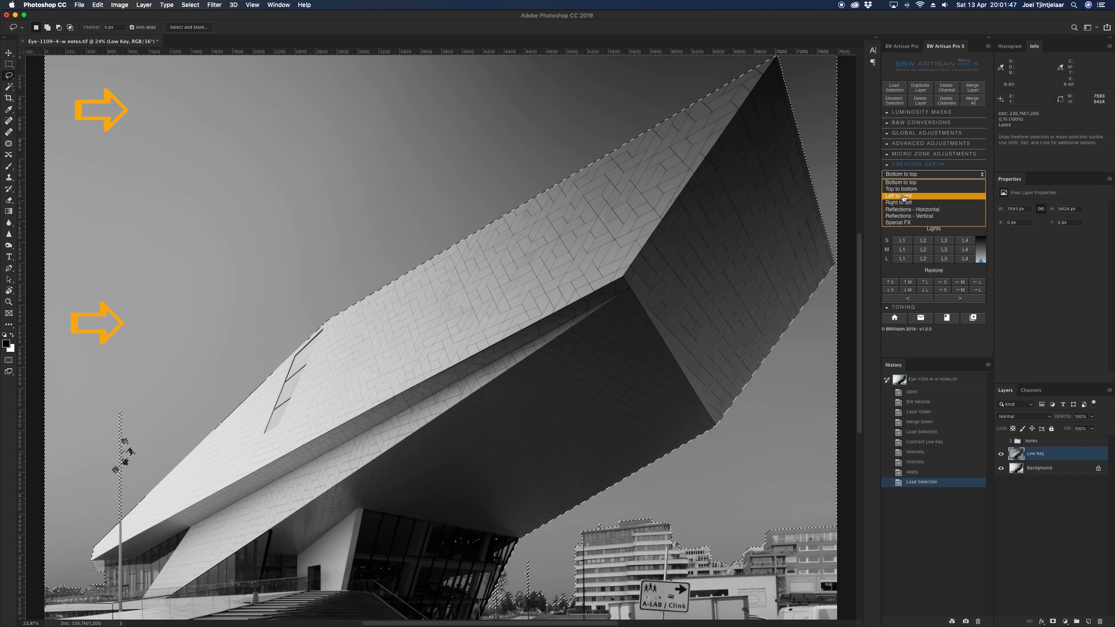
left_click(899, 196)
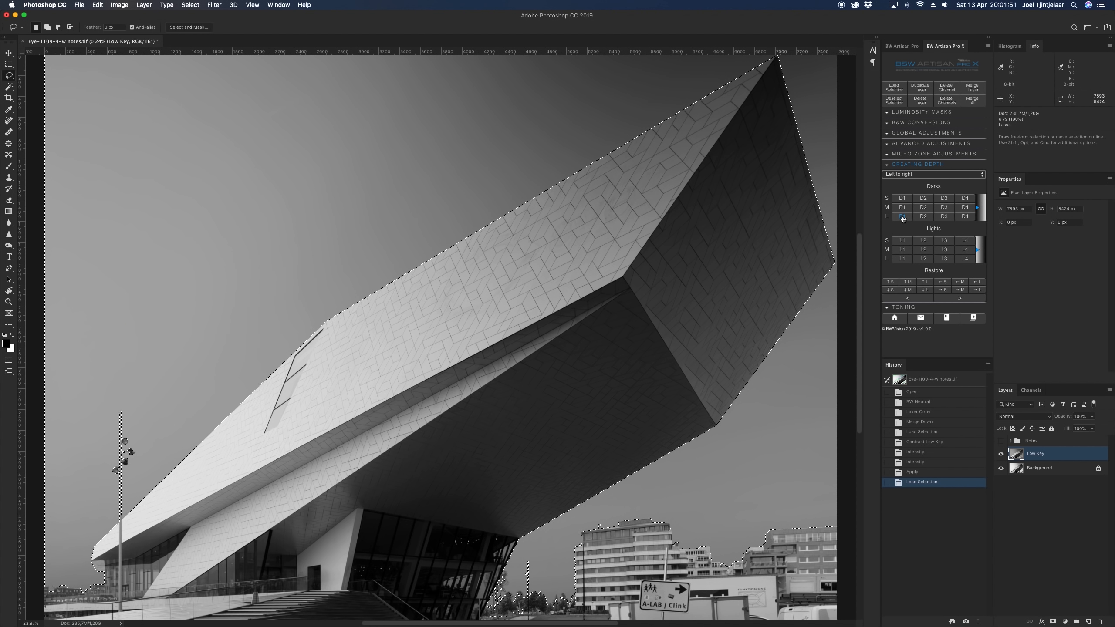
left_click(923, 206)
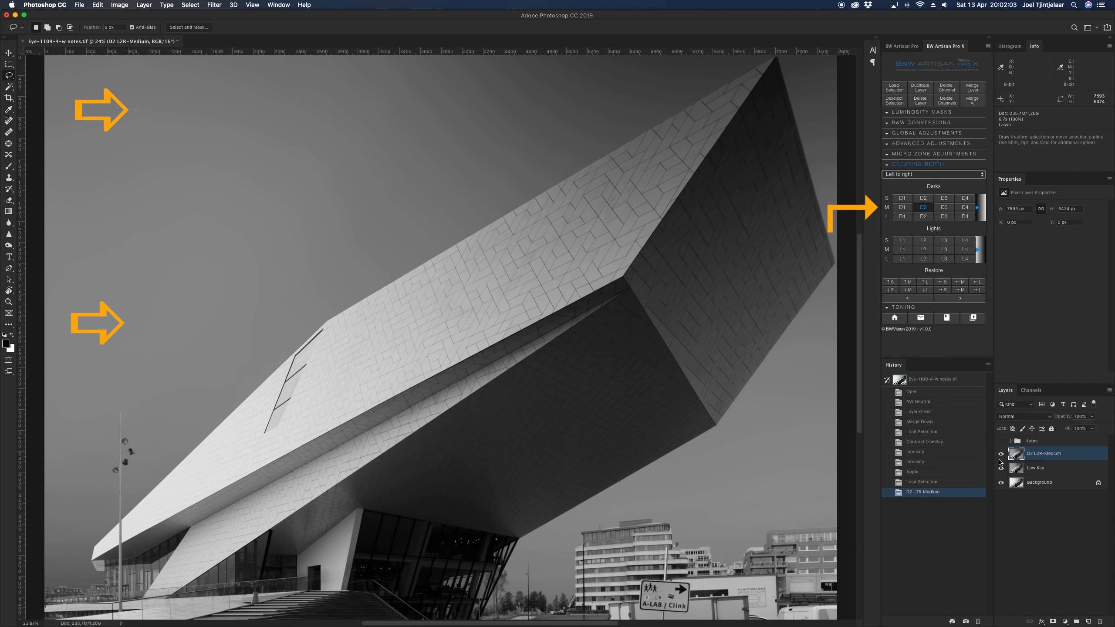
left_click(1001, 455)
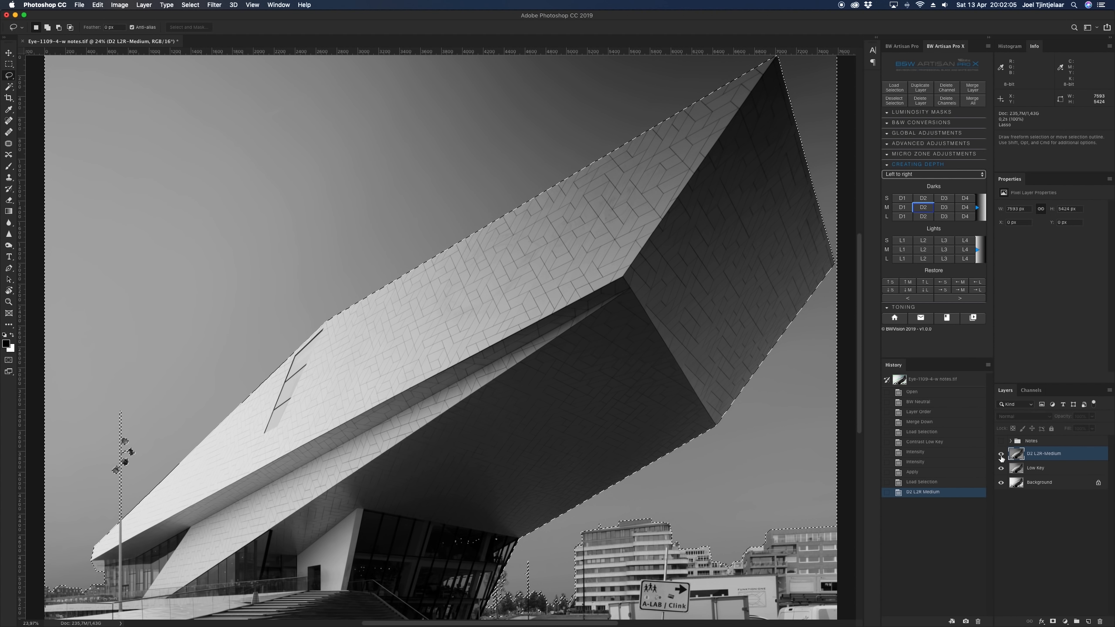
left_click(1001, 455)
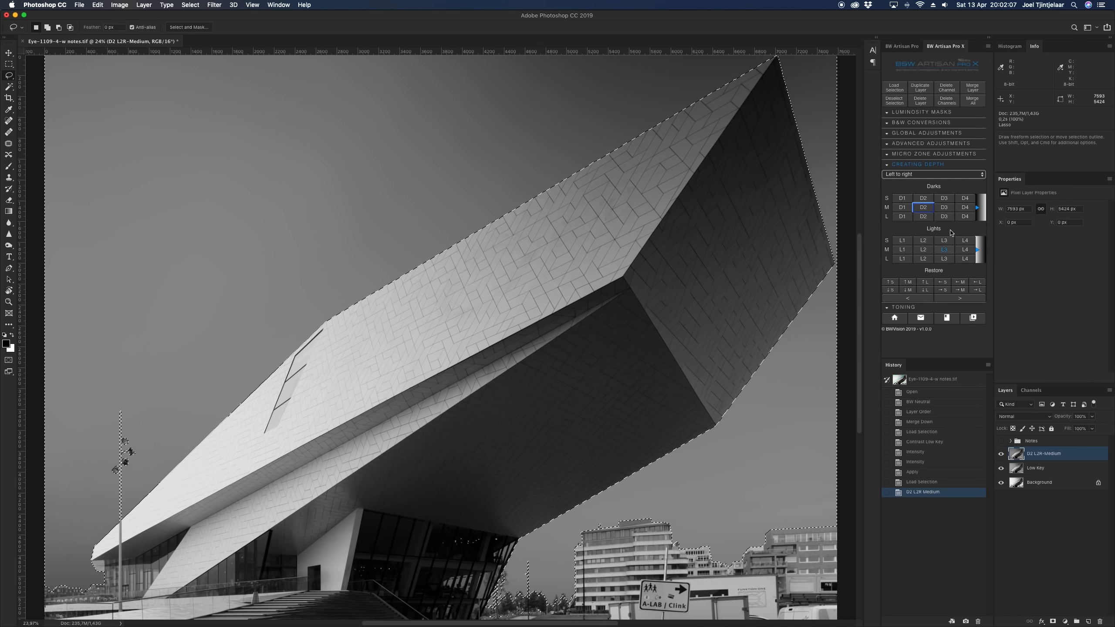
Darken the sky further with a second left-to-right D2 medium gradient and a D2 large gradient, comparing the second medium one
left_click(919, 208)
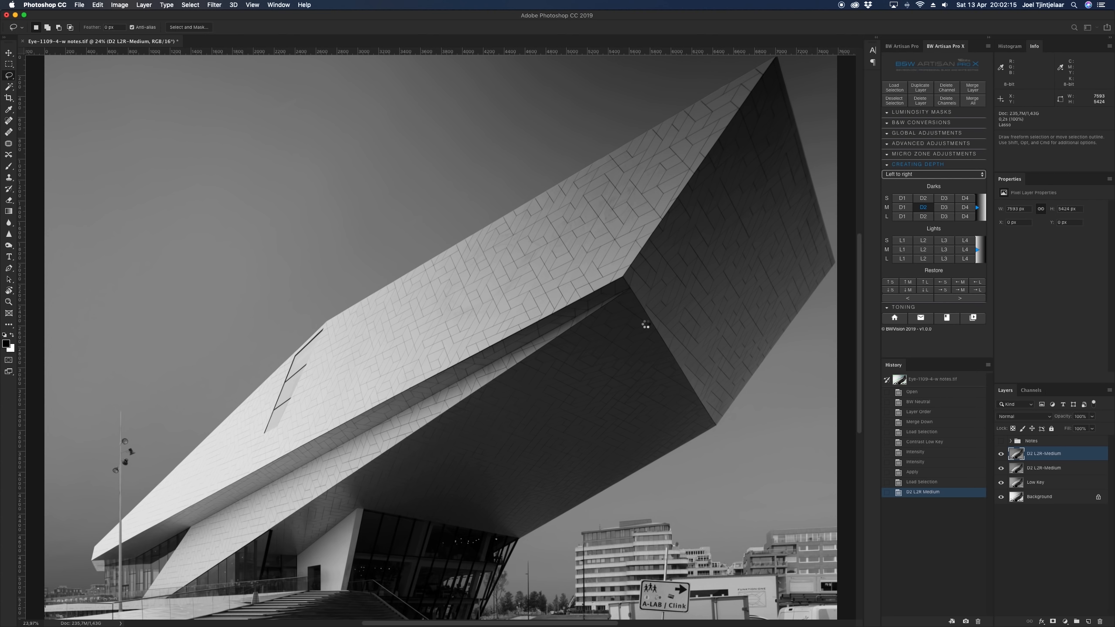
left_click(1003, 455)
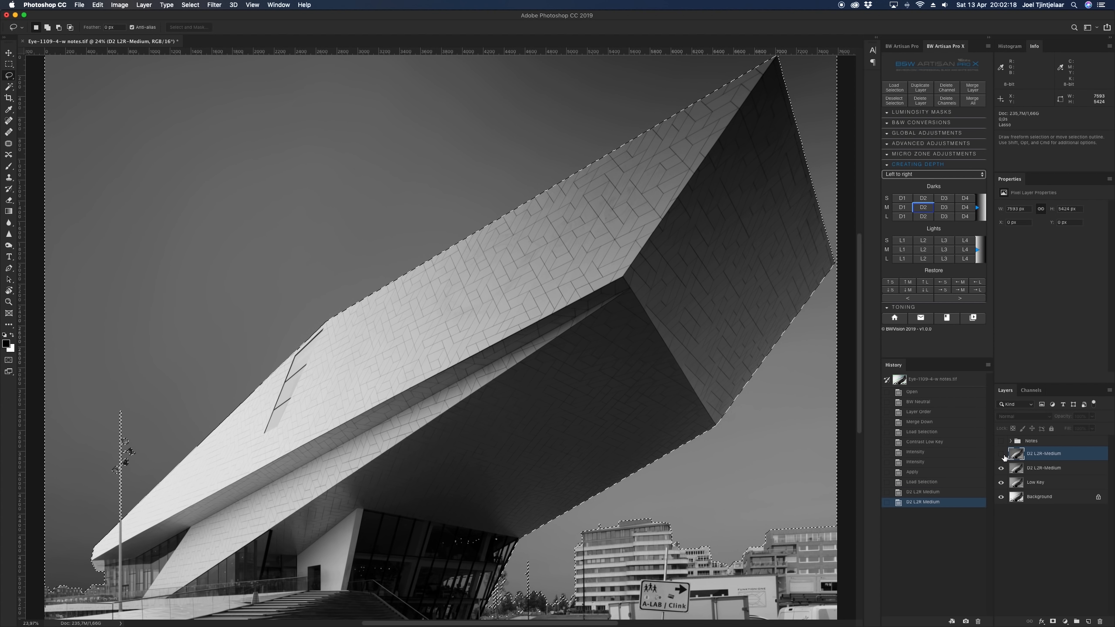
left_click(1001, 455)
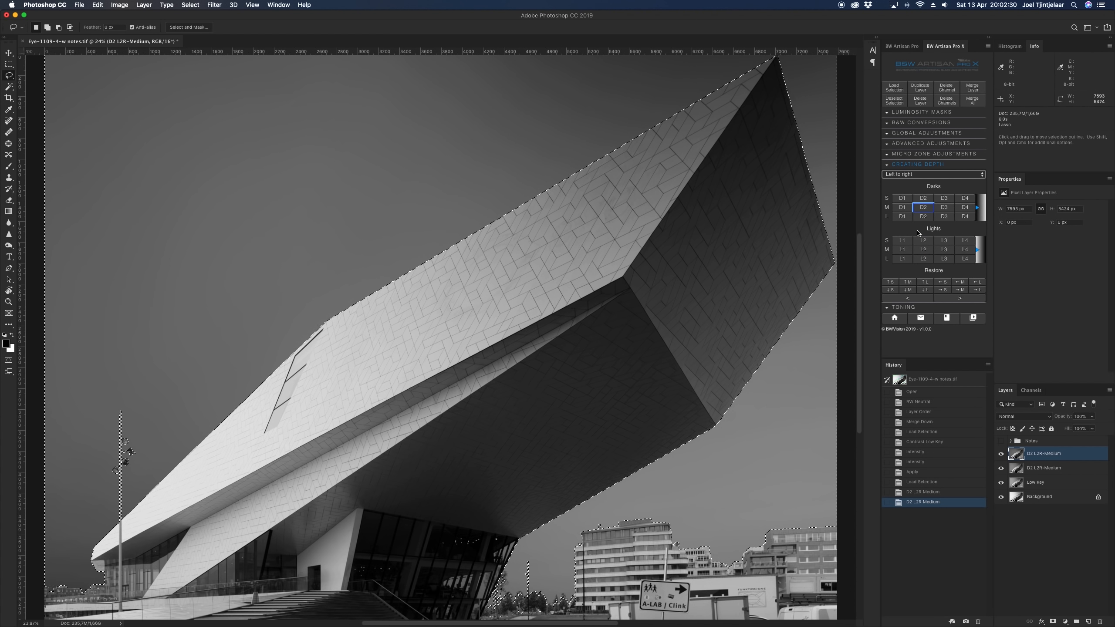
left_click(925, 216)
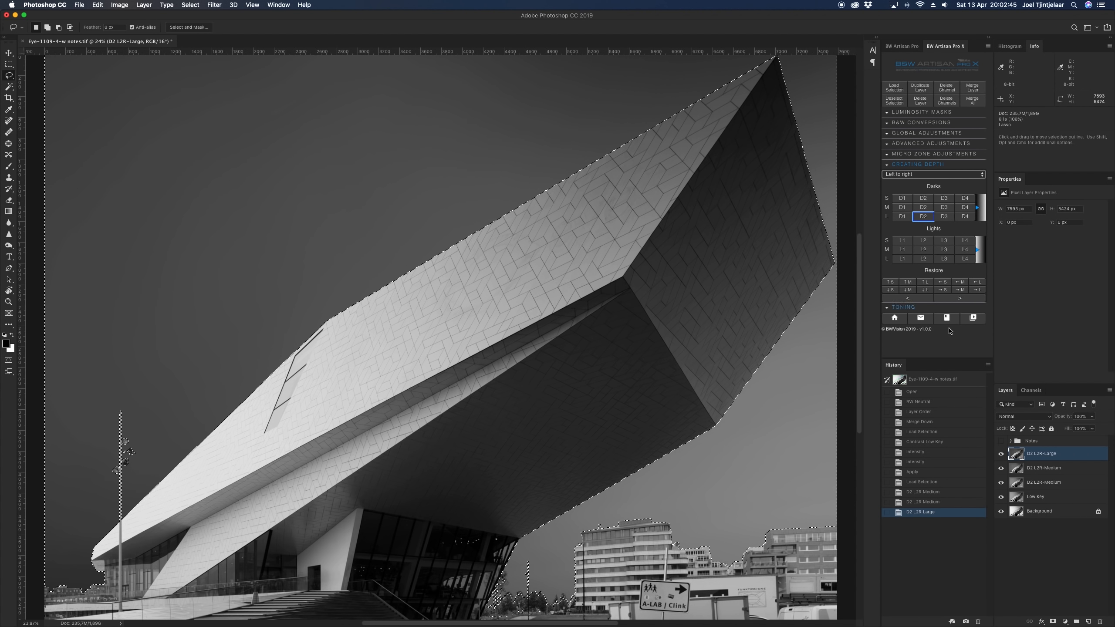
Hide the three D2 gradient layers for comparison, redisplay the upper two, and hide the Low Key layer
left_click_drag(1001, 457, 1001, 482)
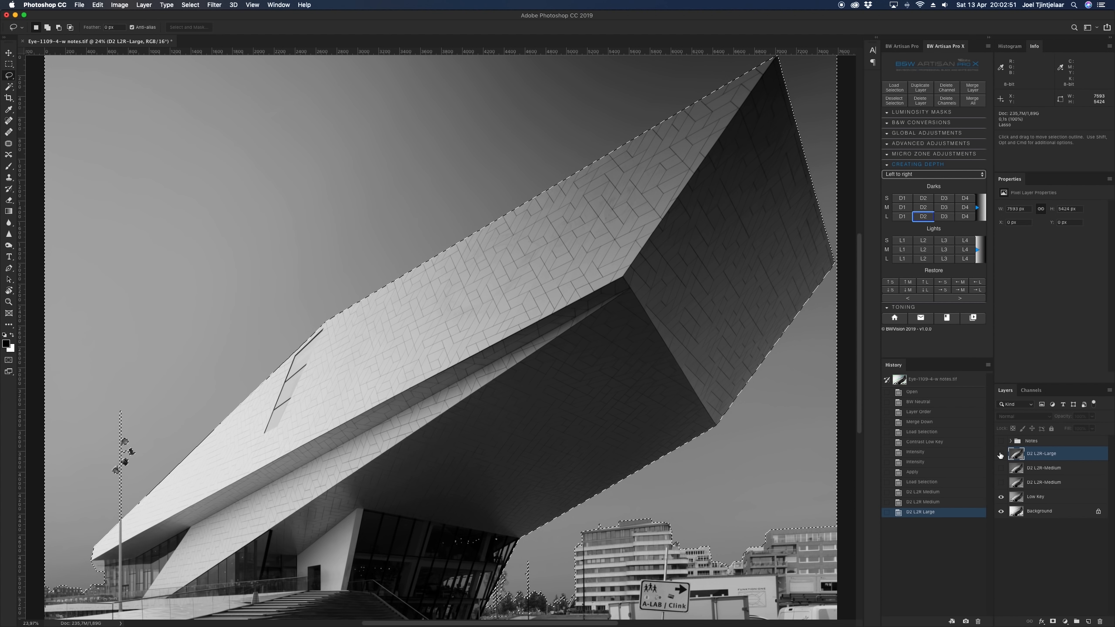
left_click(1001, 454)
left_click(1001, 468)
left_click(1001, 497)
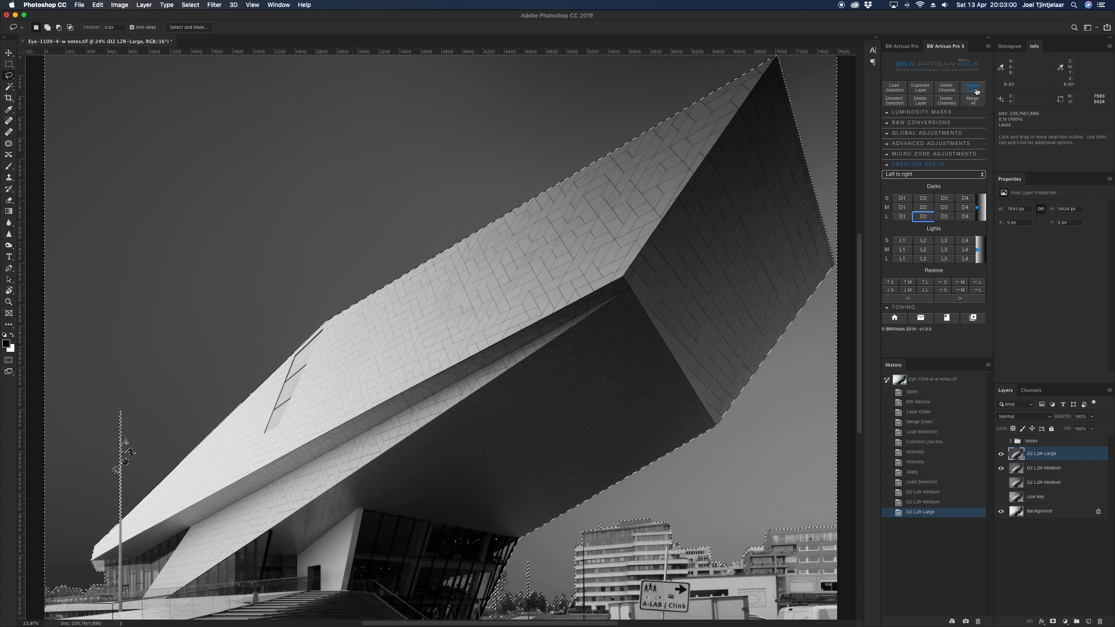
Merge the sky adjustment layers into one layer named SKY and compare the photo with and without it
left_click(976, 91)
left_click(1000, 454)
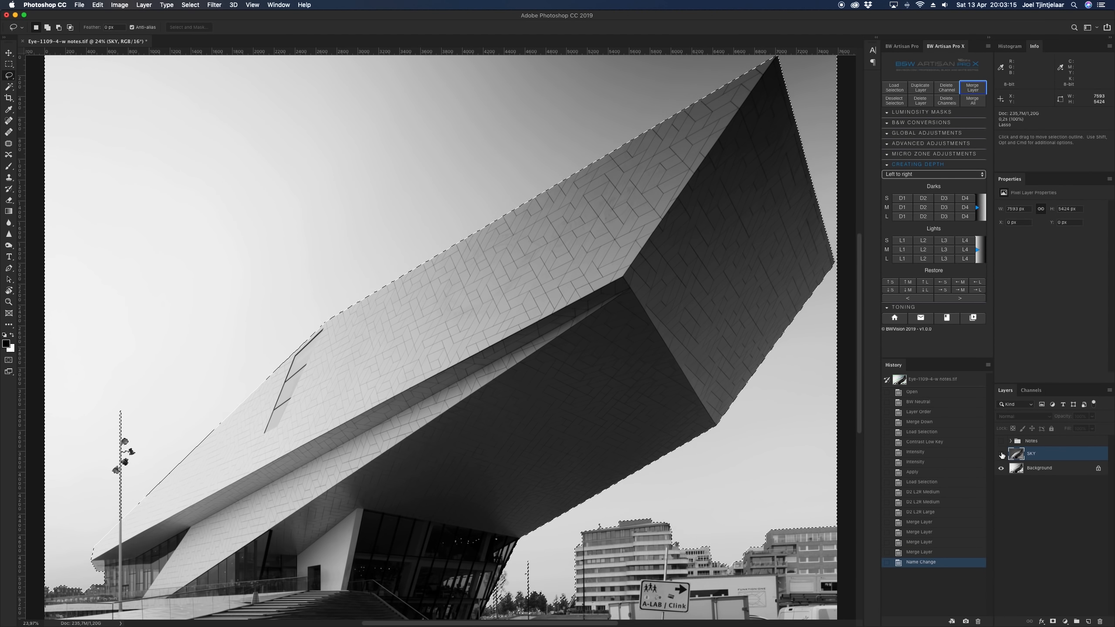
left_click(1001, 454)
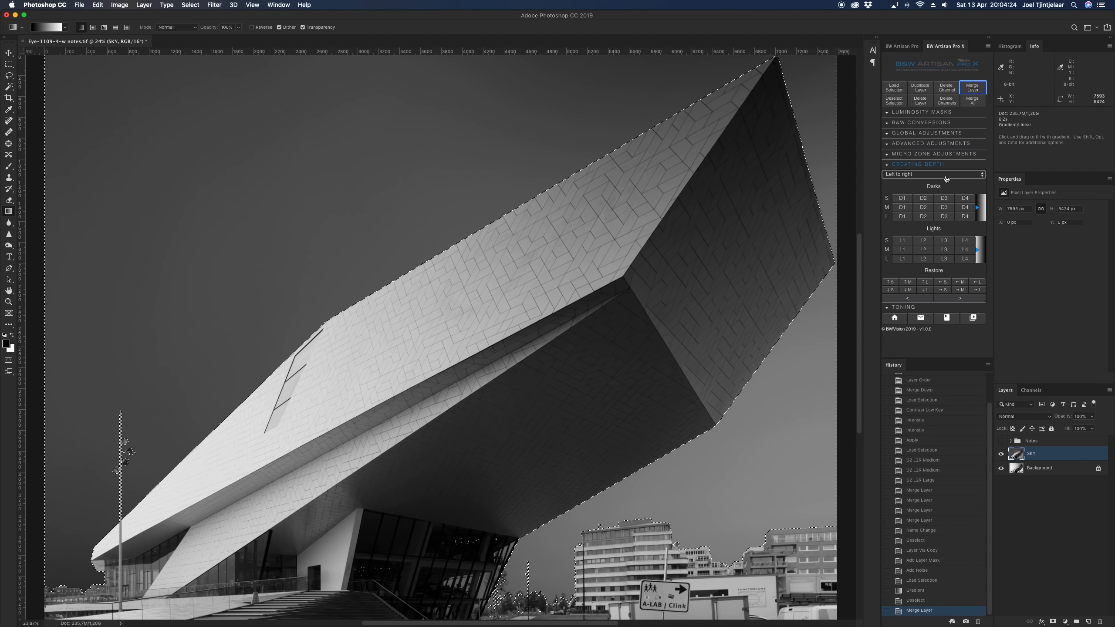
Set the gradient direction to Right to left, lighten the selected sky with an L2 medium gradient, and compare its effect
left_click(947, 174)
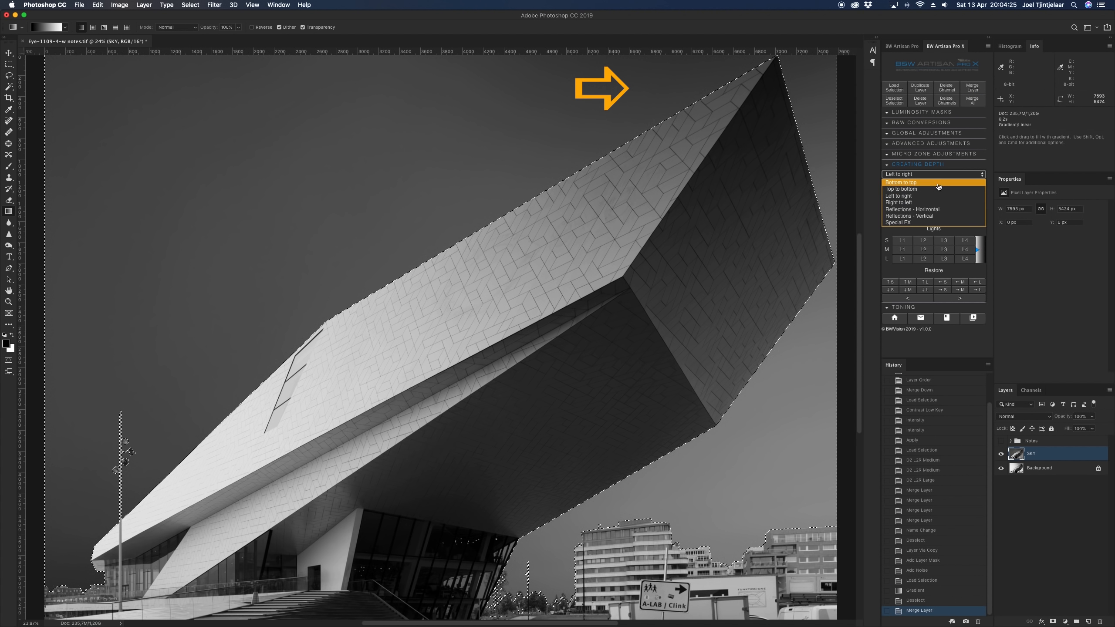
left_click(932, 202)
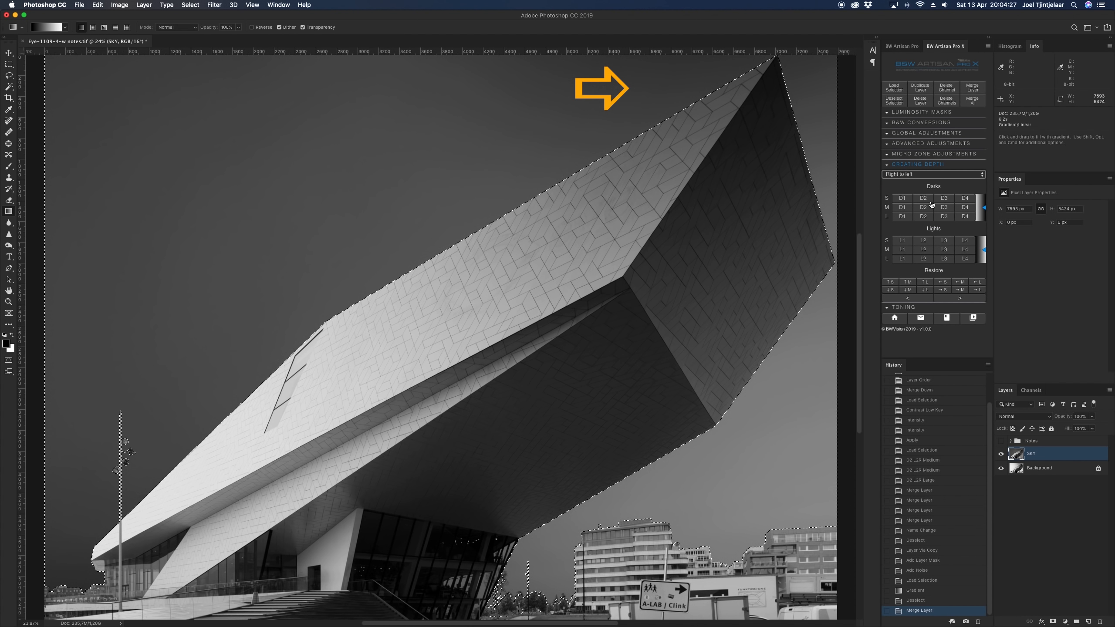
left_click(924, 250)
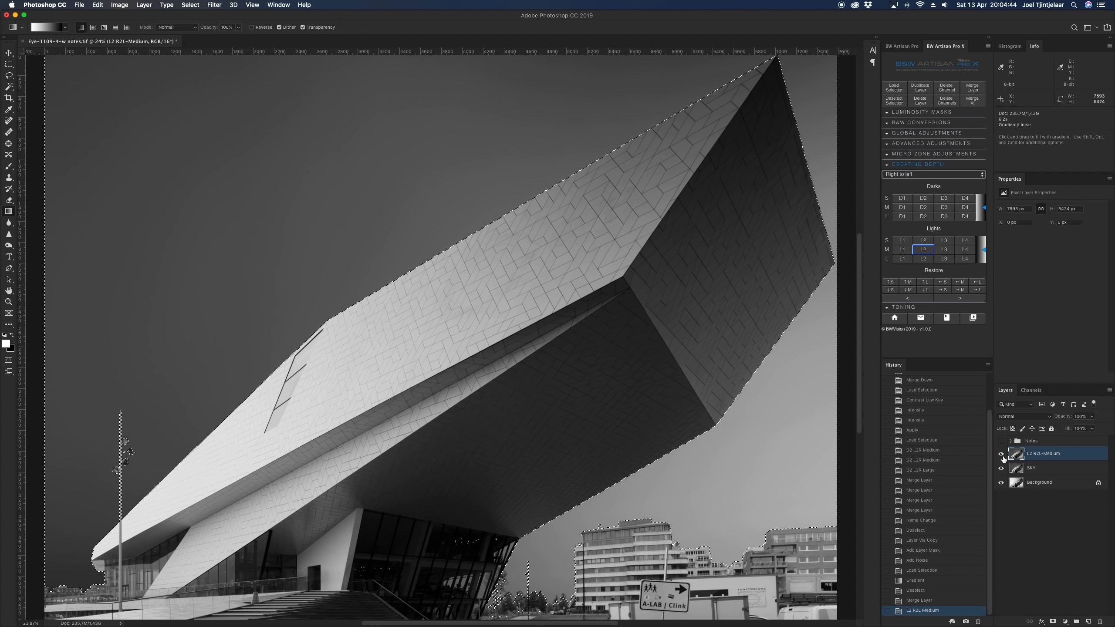
left_click(1001, 454)
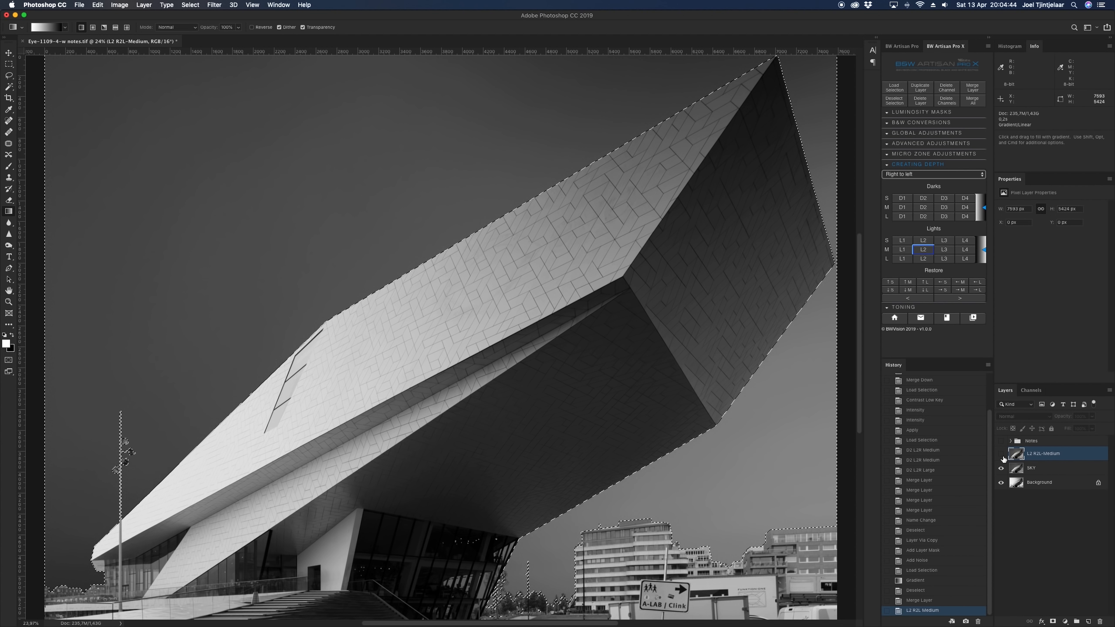
left_click(1002, 456)
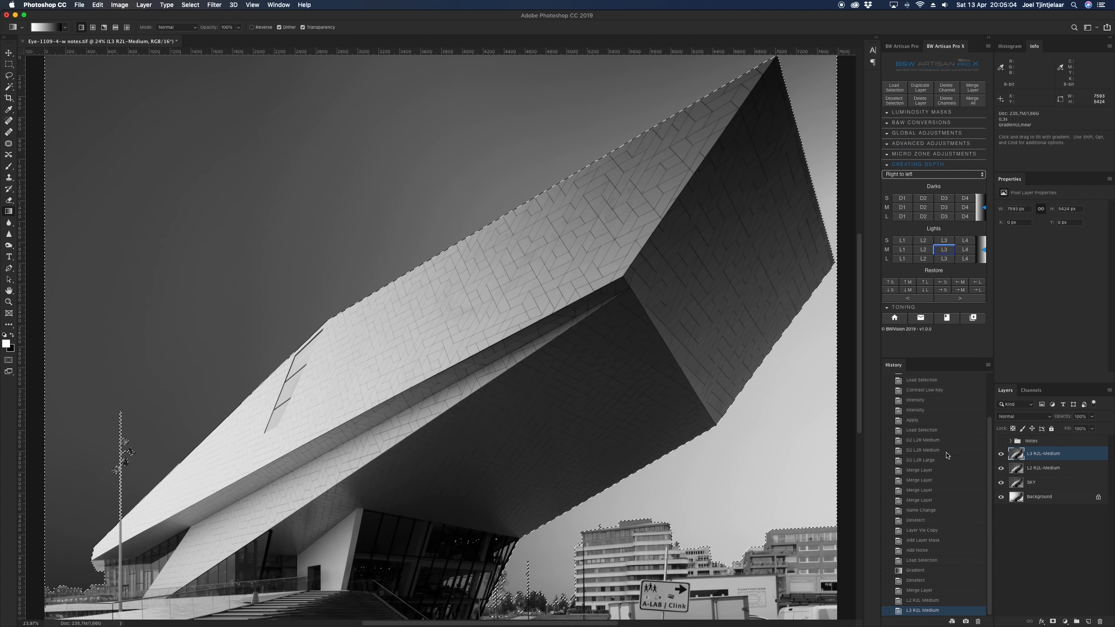
Compare the photo with and without the L3 and L2 right-to-left medium layers, leaving both hidden and the SKY layer active
left_click(1000, 457)
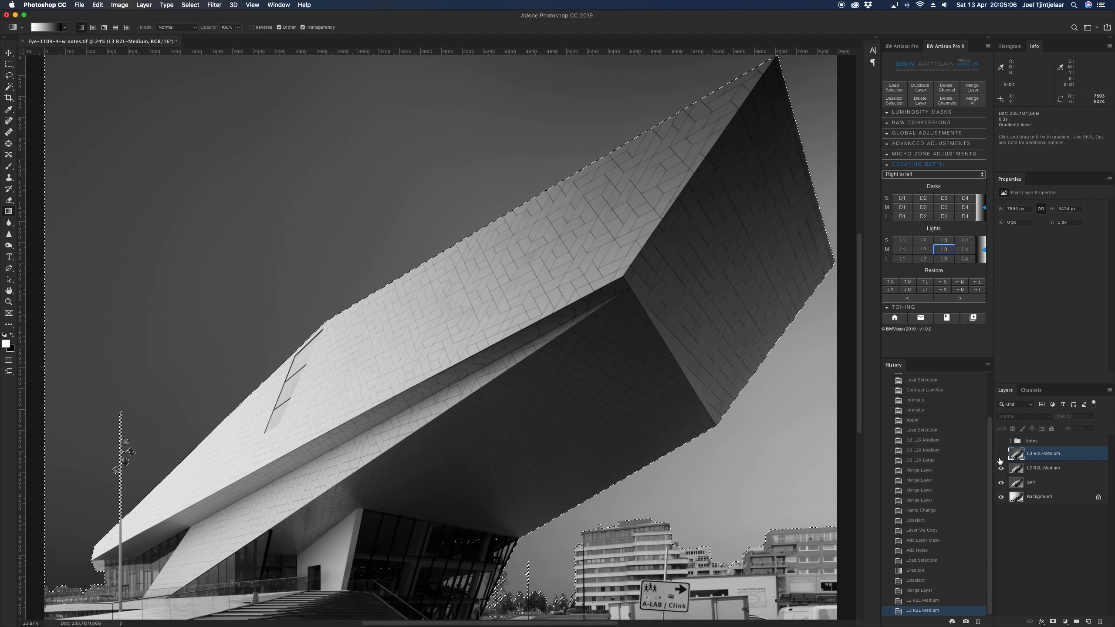
left_click(1000, 456)
left_click(1000, 468)
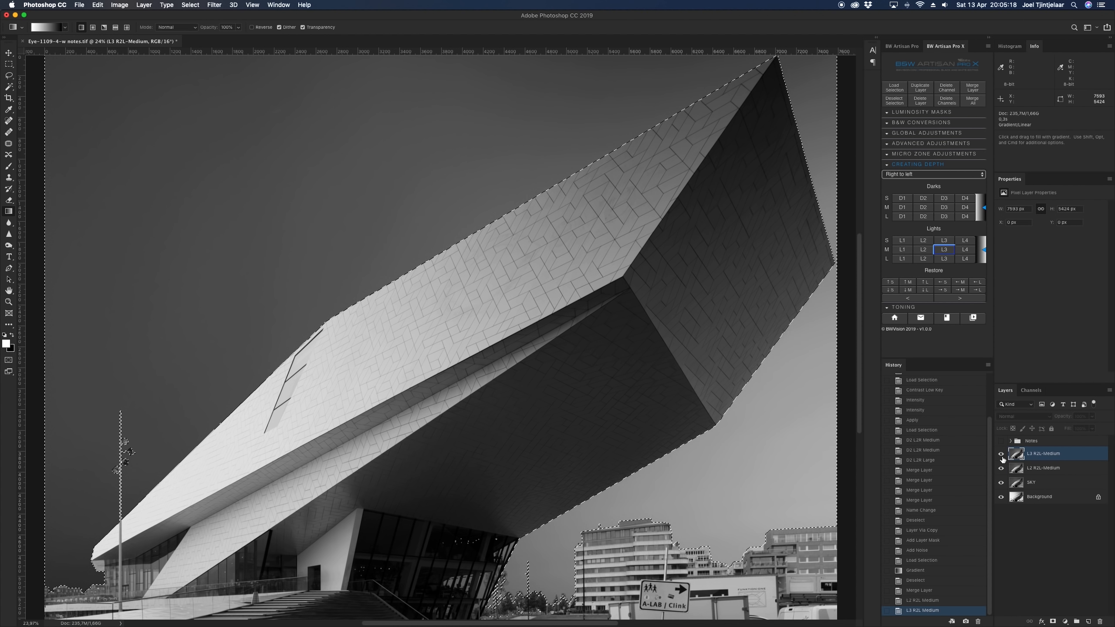
left_click(1001, 468)
left_click(1001, 455)
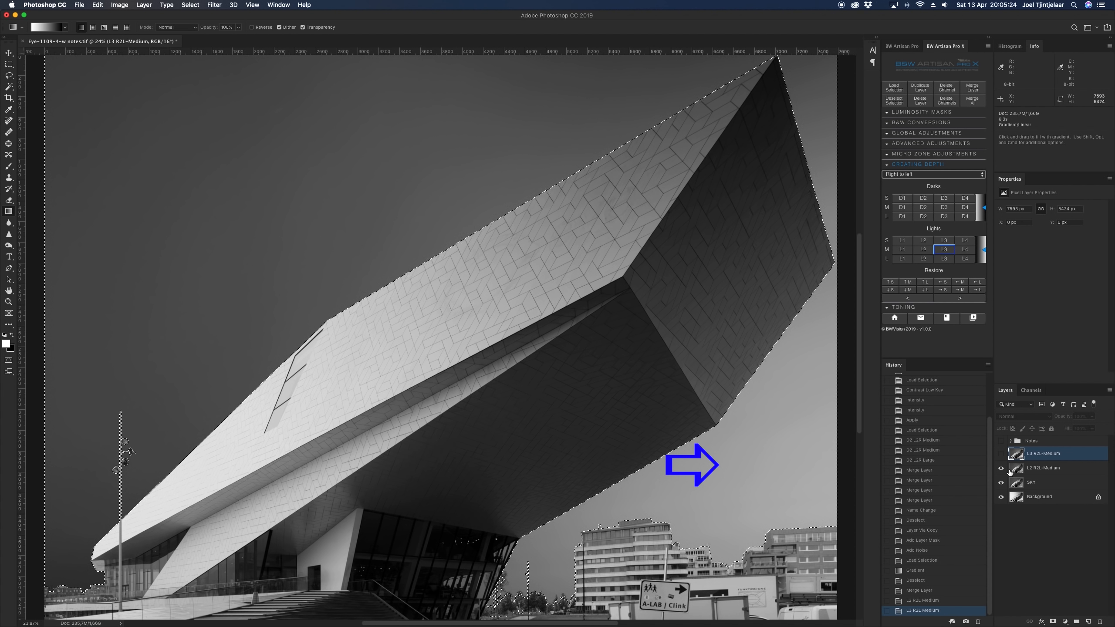
left_click(1000, 469)
left_click(1018, 483)
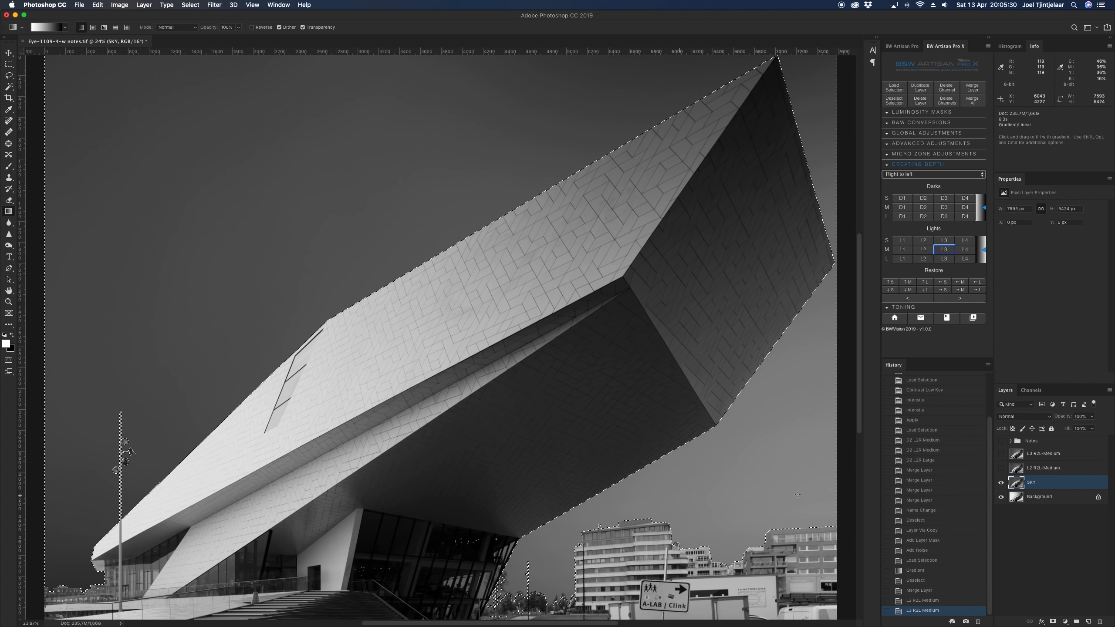
Redisplay the L2 and L3 right-to-left medium layers one after the other and make the L3 layer active
left_click(1001, 467)
left_click(1016, 468)
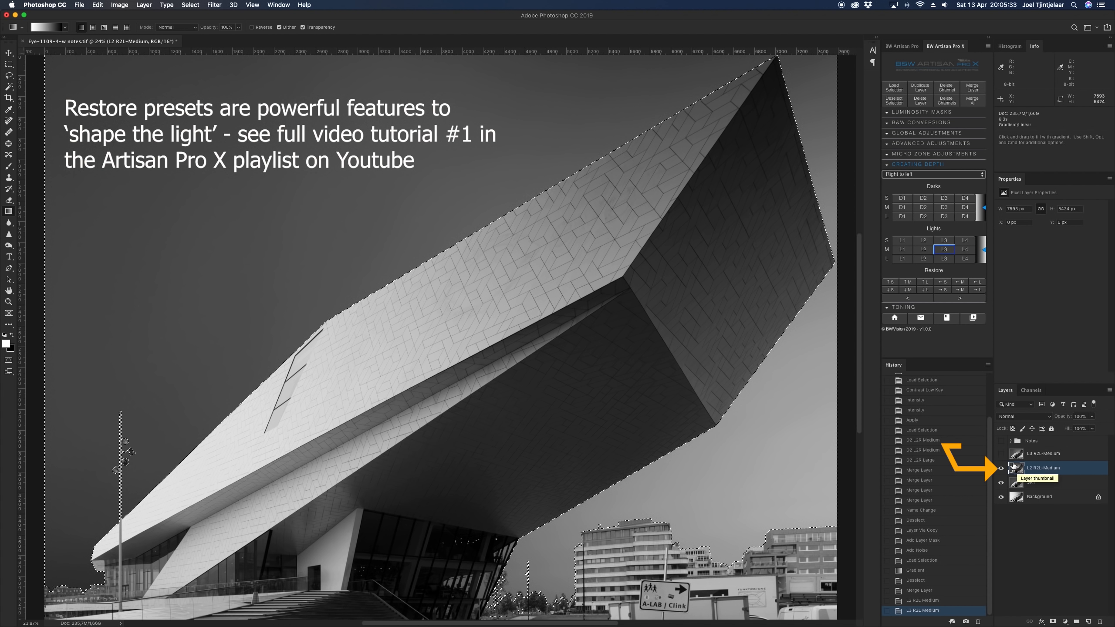
left_click(1001, 457)
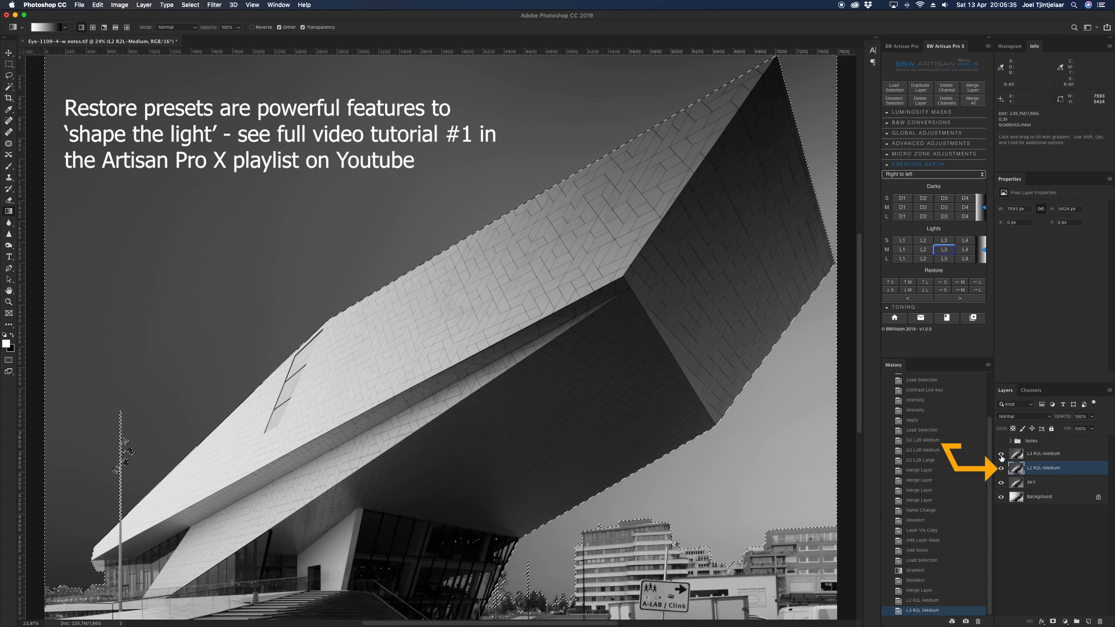
left_click(1015, 454)
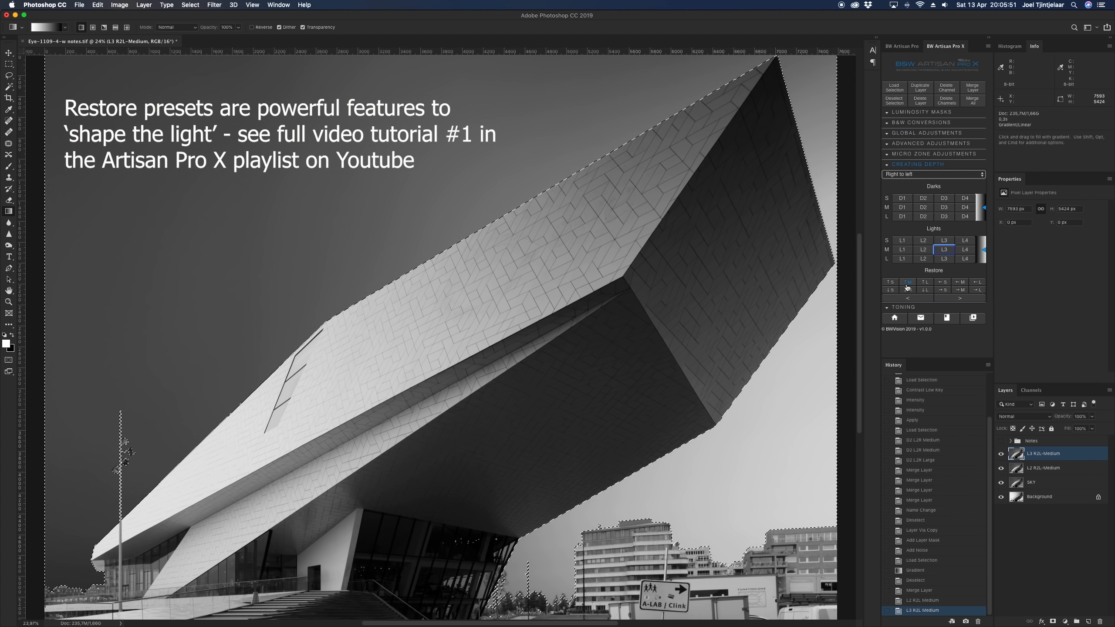
Partially restore the L3 medium layer with the upward small and upward medium Restore presets, and compare the photo with and without it
left_click(895, 283)
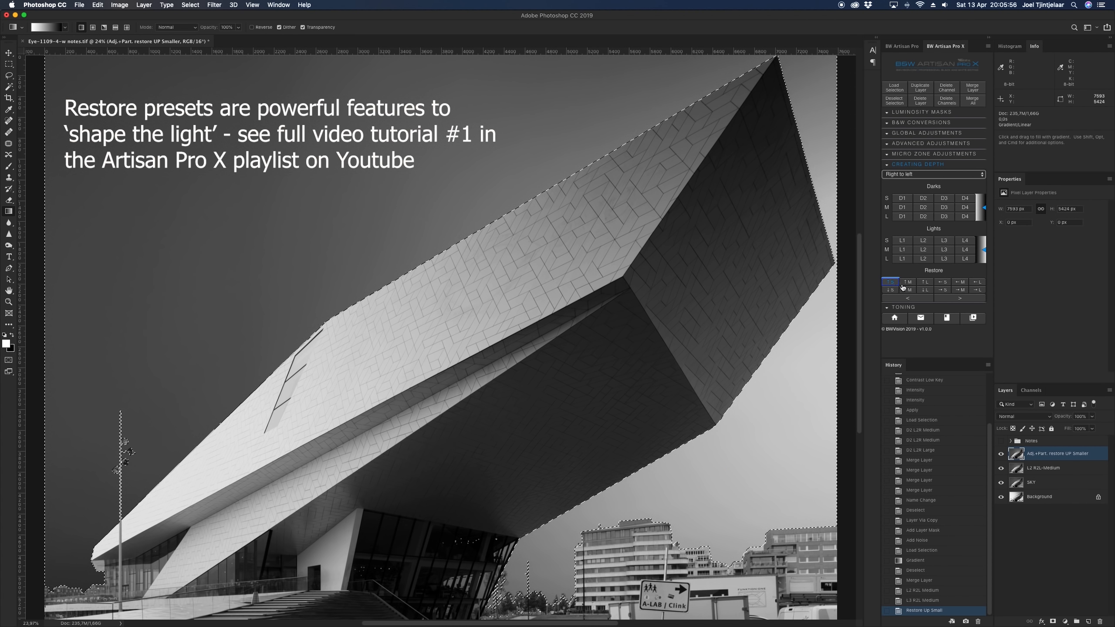
left_click(906, 283)
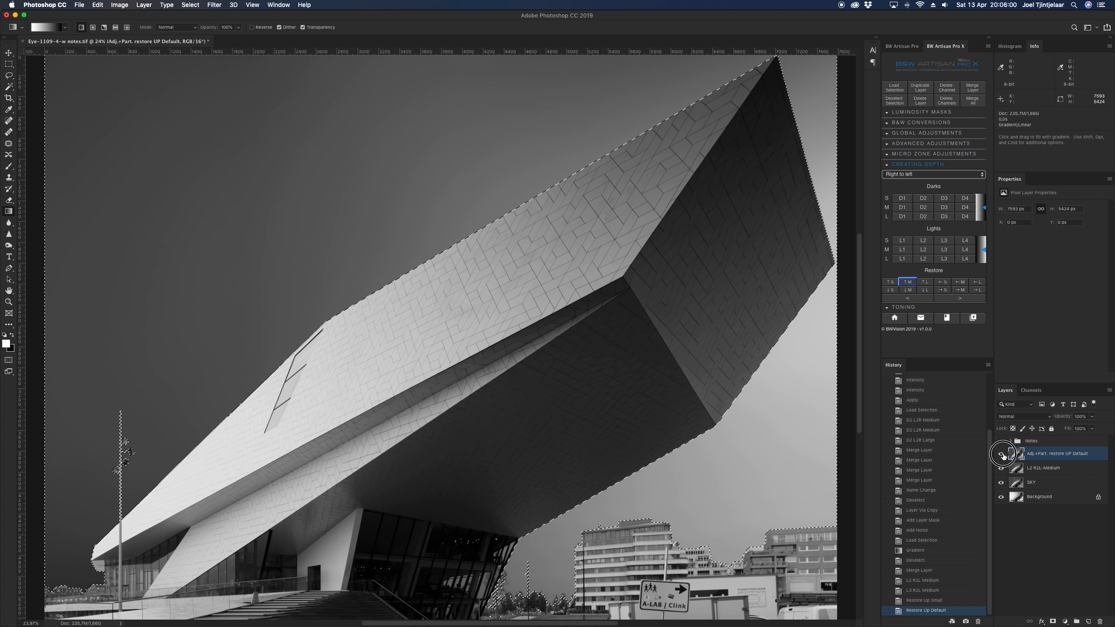
left_click(1002, 455)
left_click(1001, 455)
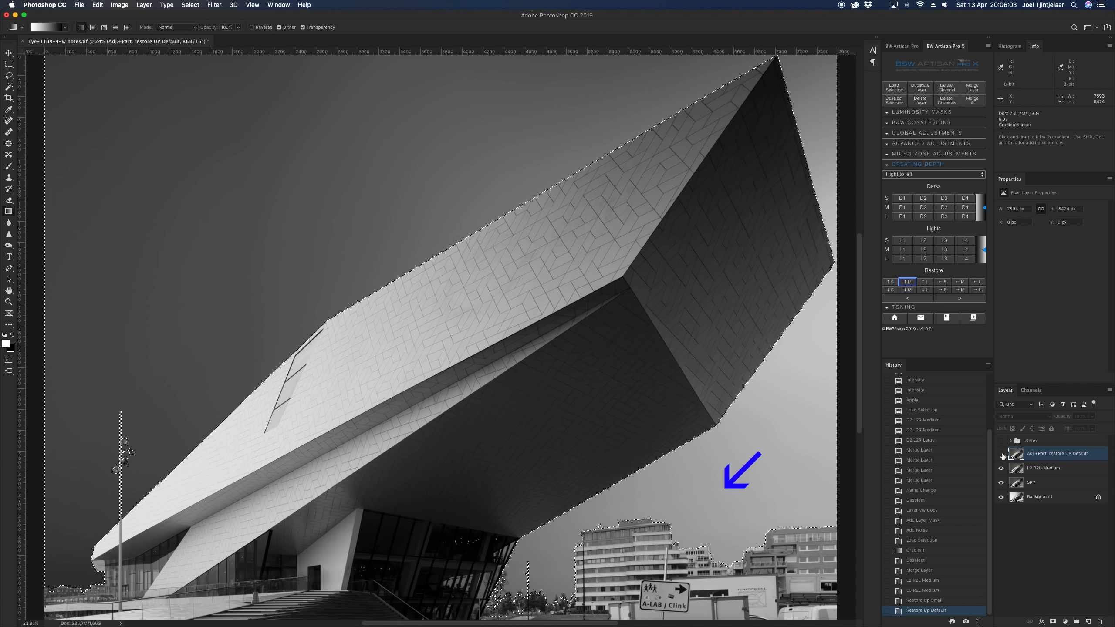
left_click(1001, 454)
left_click(1001, 454)
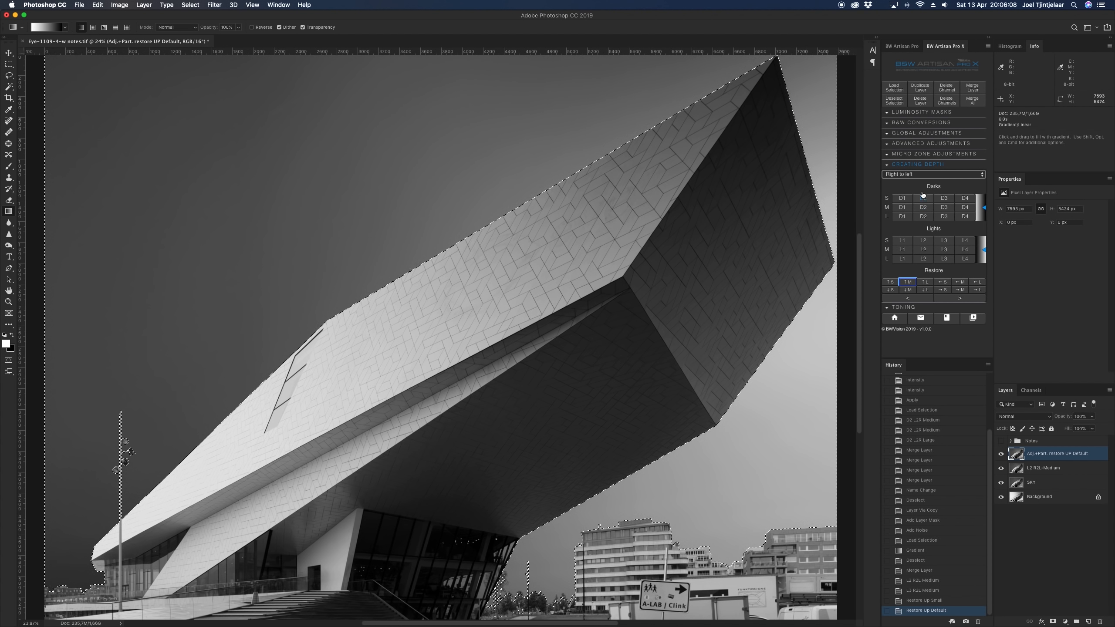
Add an L2 small right-to-left light gradient to the selected sky and compare the photo with and without it
left_click(923, 241)
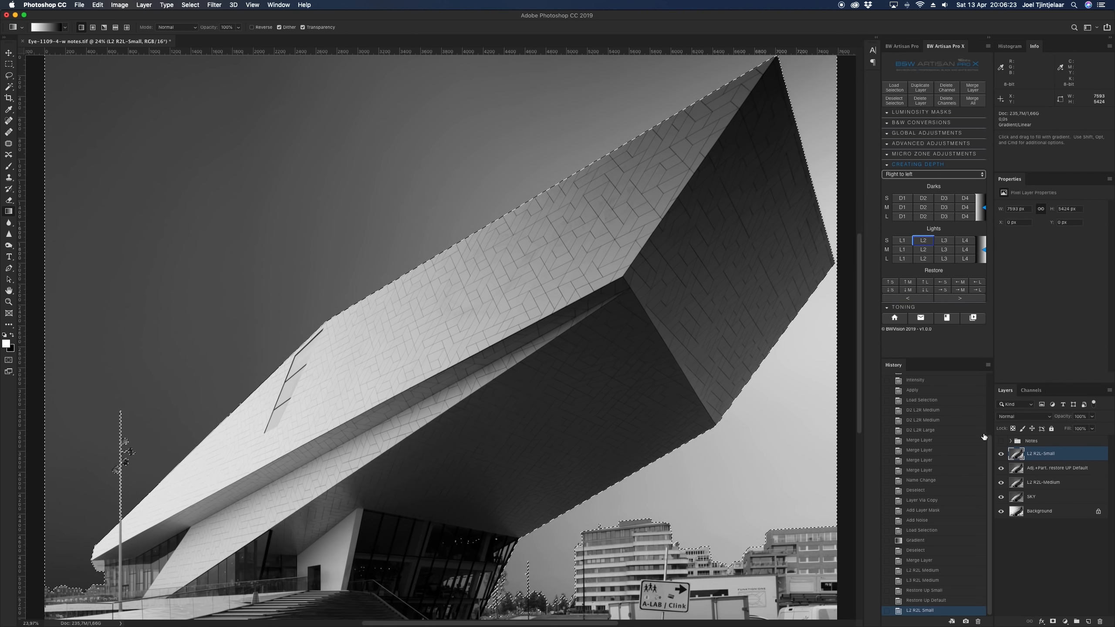
left_click(1001, 454)
left_click(1001, 454)
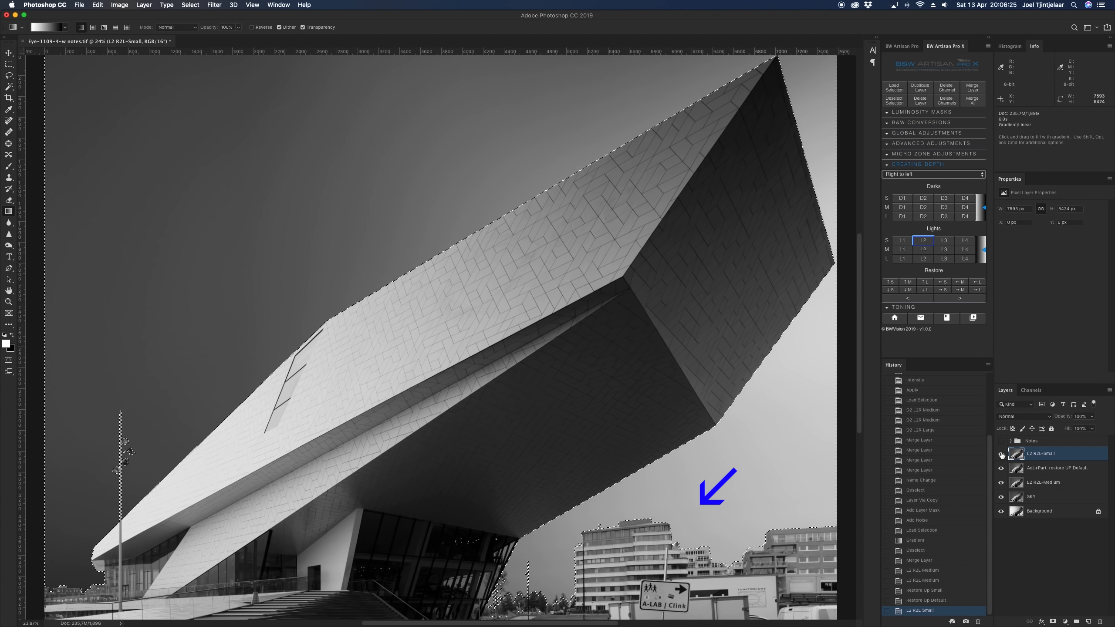
left_click(1002, 455)
left_click(1001, 454)
Add an L3 medium right-to-left light gradient to the sky and compare it and the L2 small layer by toggling their visibility
left_click(944, 250)
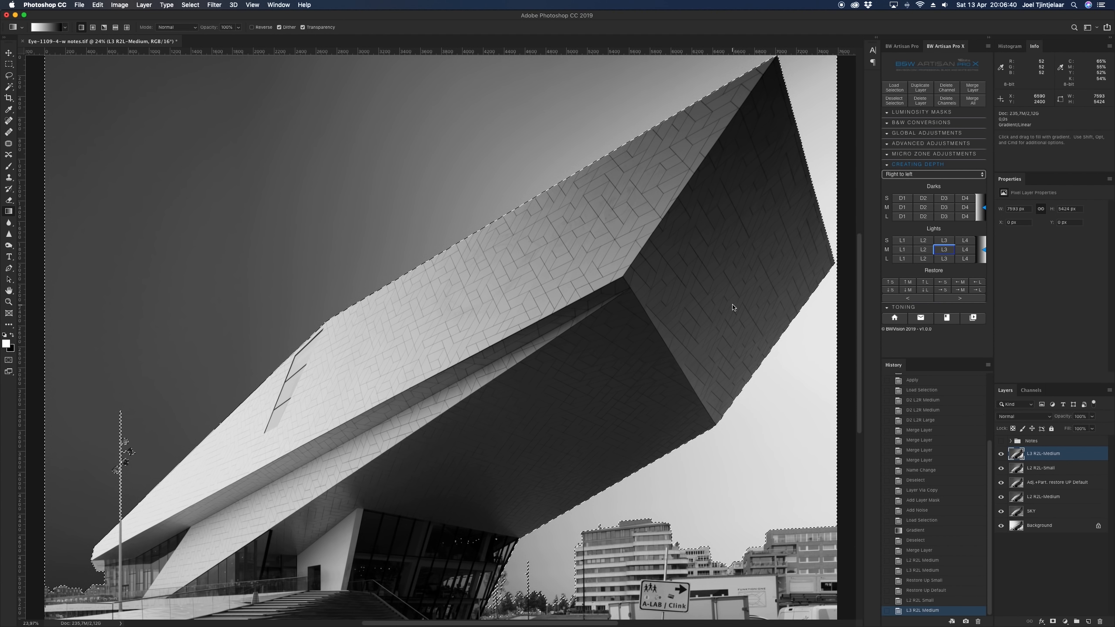
left_click(1001, 454)
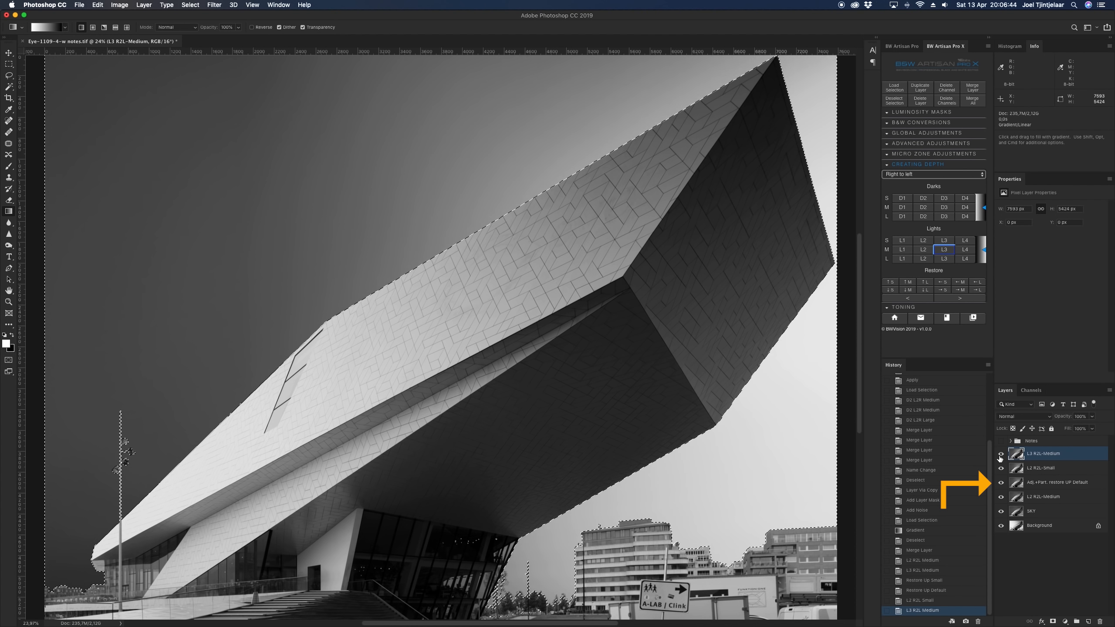
left_click(1001, 468)
left_click(1001, 468)
left_click(1001, 454)
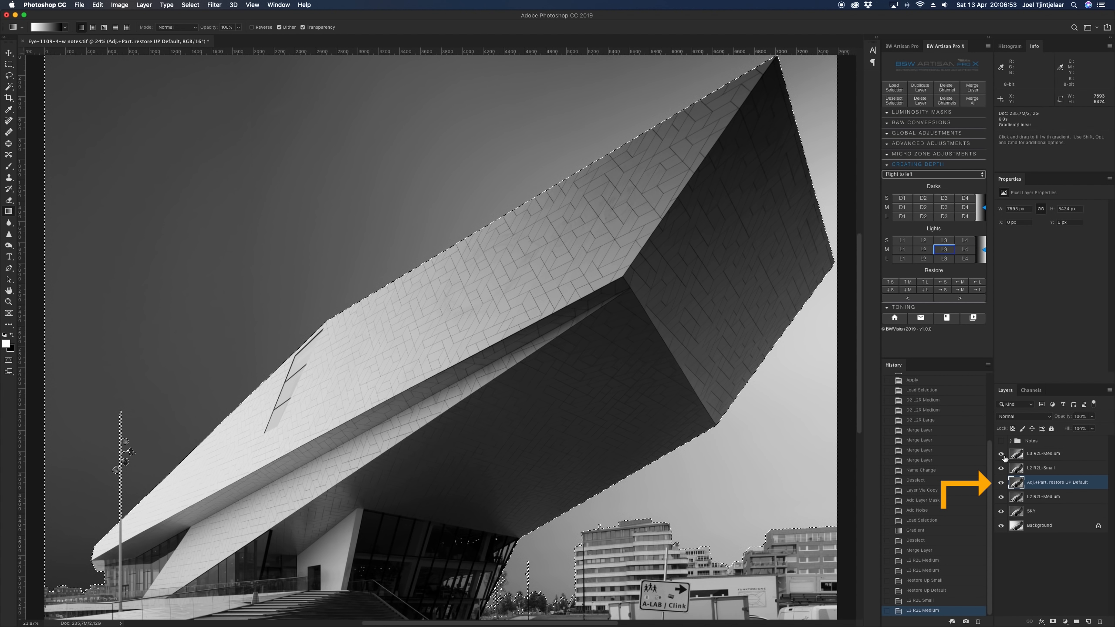
Merge the top L3 medium layer into the L2 small layer and compare the photo with and without the merged layer
left_click(972, 88)
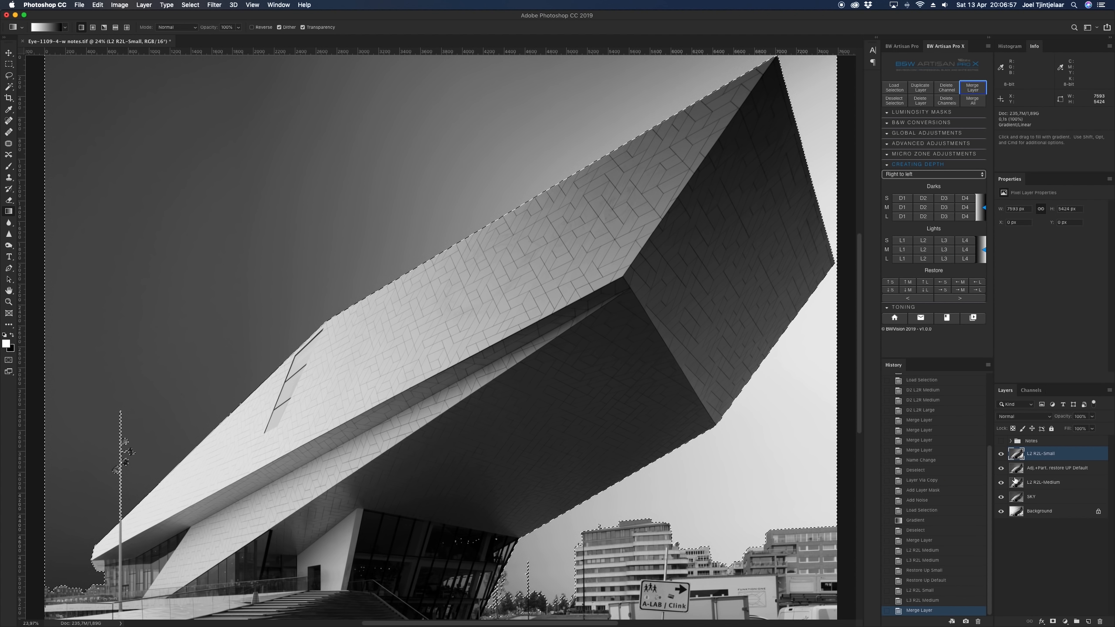
left_click(1003, 455)
left_click(1002, 455)
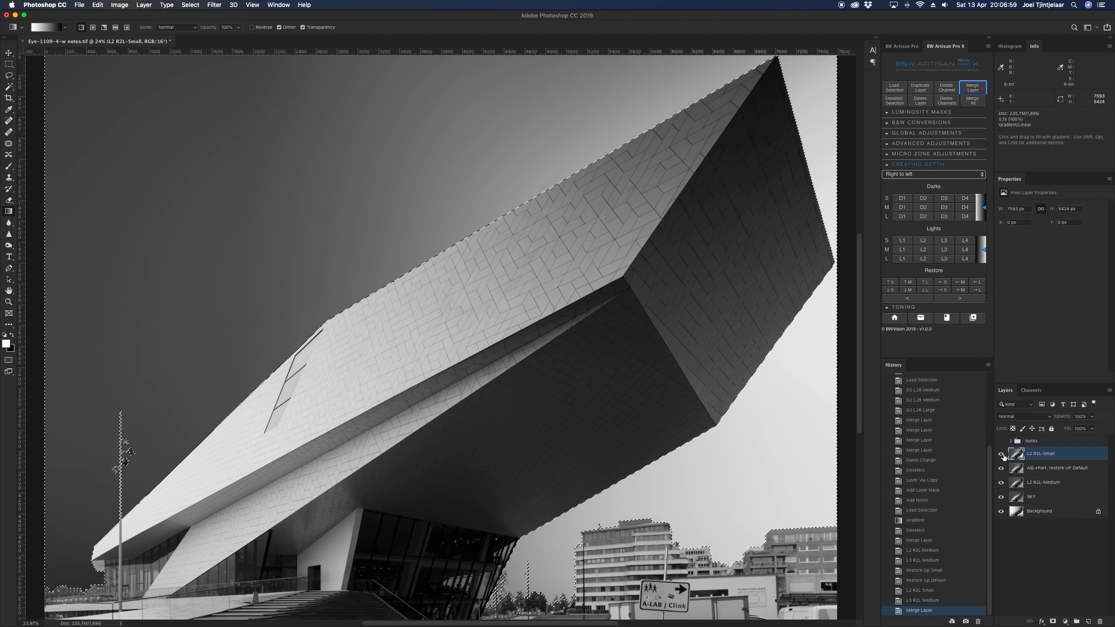
Partially restore the merged L2 small layer with the upward medium Restore preset and compare its effect on the whole photo
left_click(907, 284)
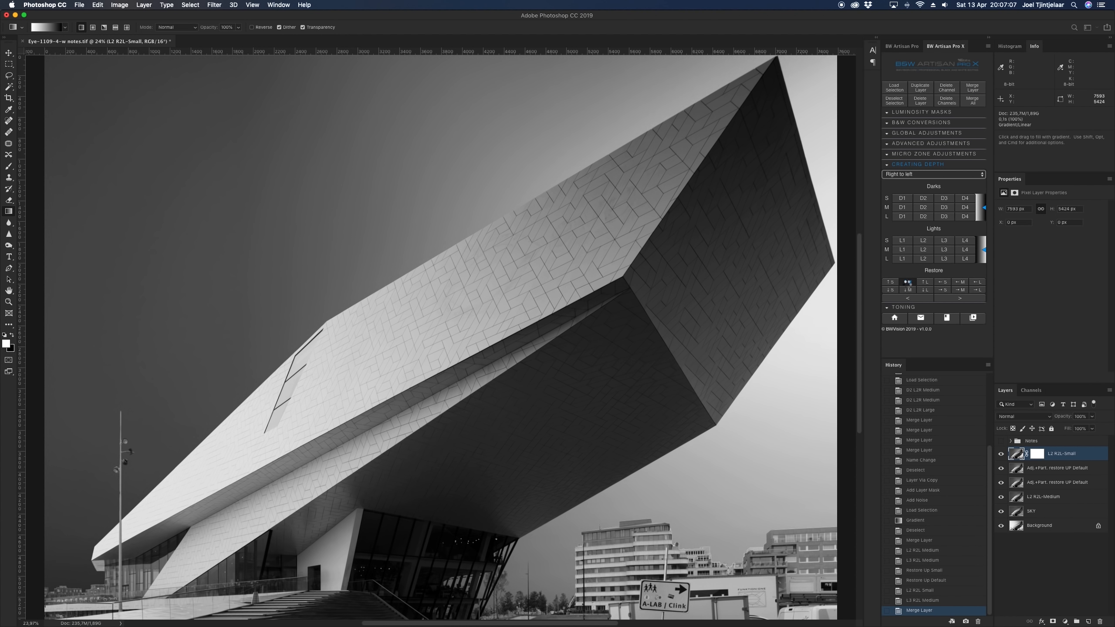
left_click(1003, 455)
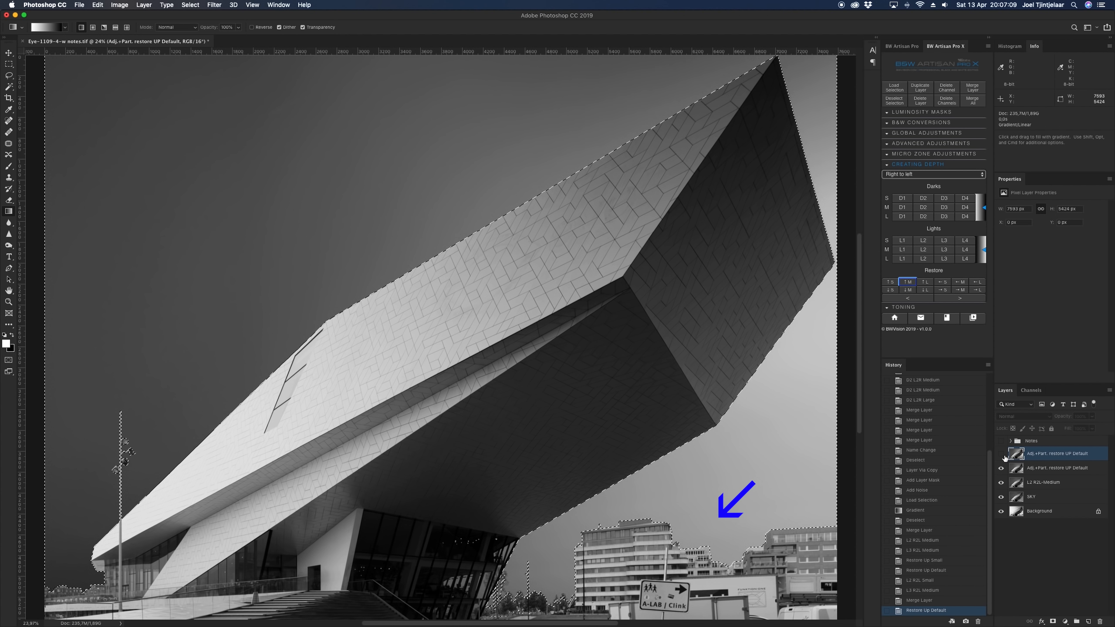
left_click(1003, 456)
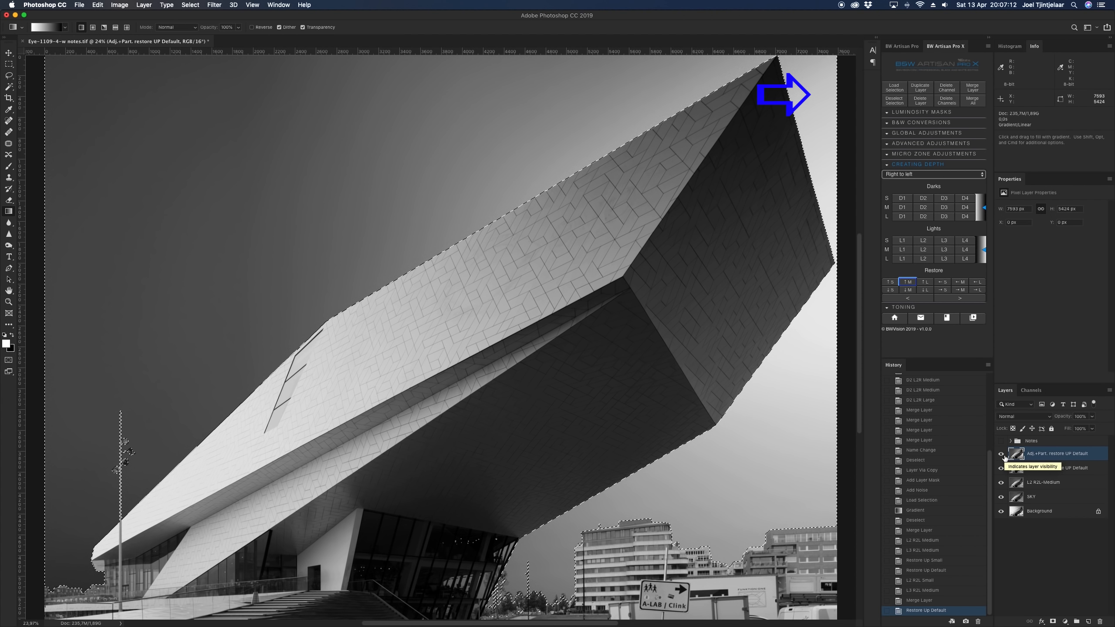
left_click(1002, 455)
left_click(1003, 456)
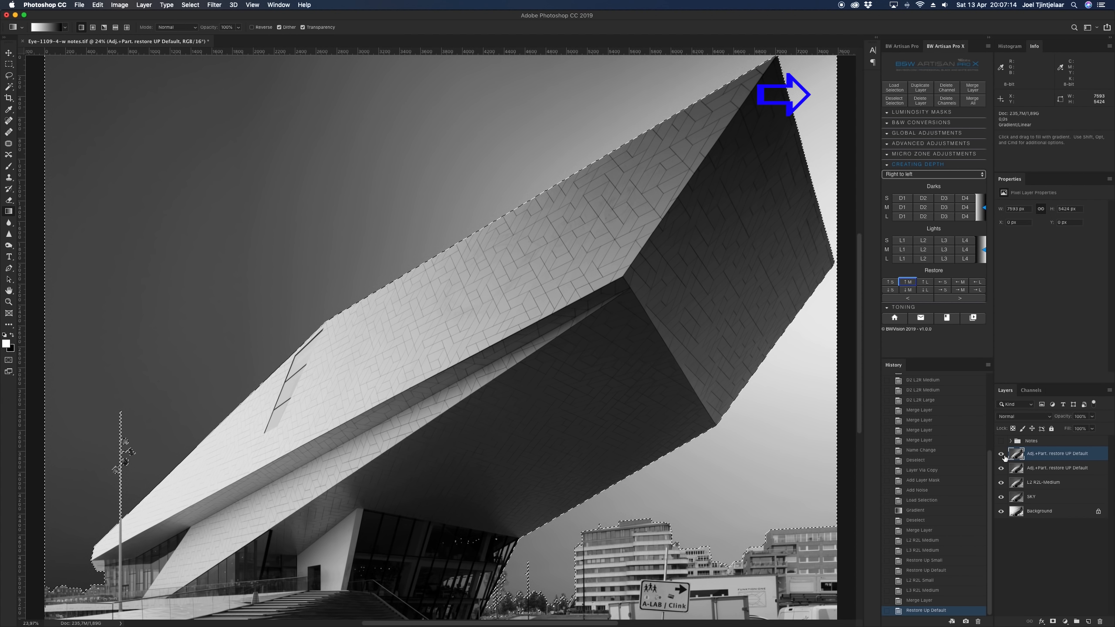
key("super+minus")
key("super+minus")
key("super+minus")
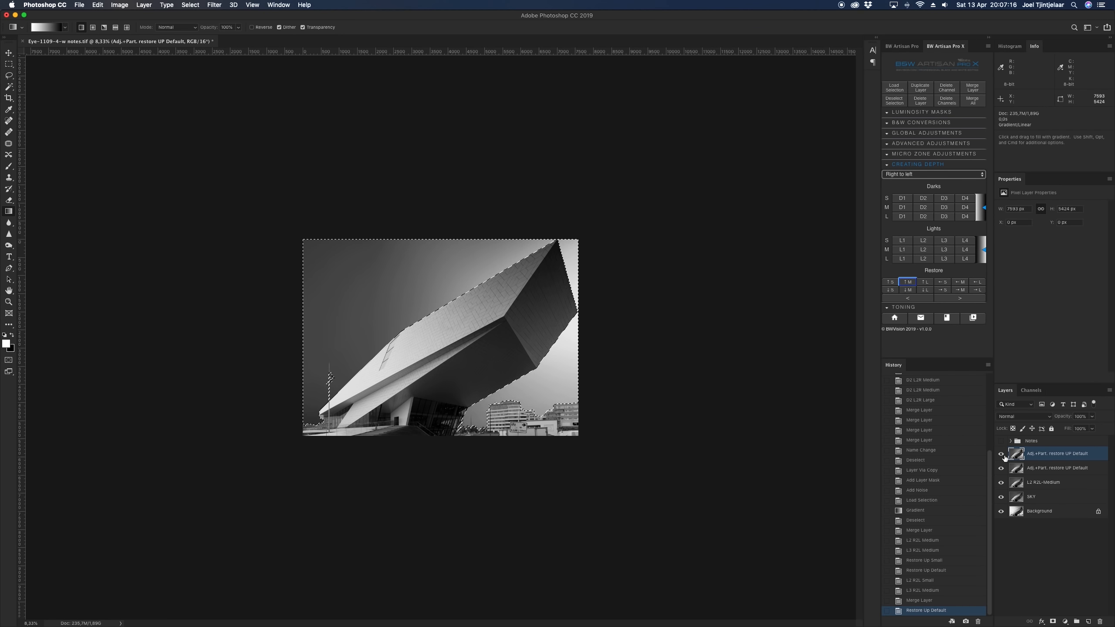
key("super+0")
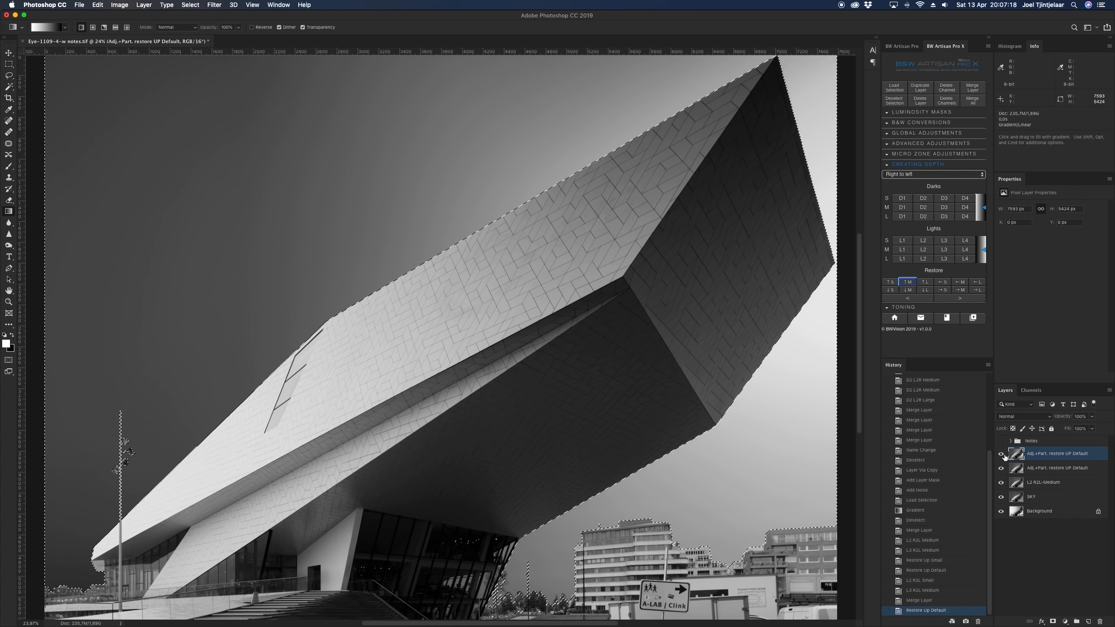
Add an L2 large right-to-left light gradient to the sky, partially restore it with the upward medium preset, and compare the result
left_click(922, 259)
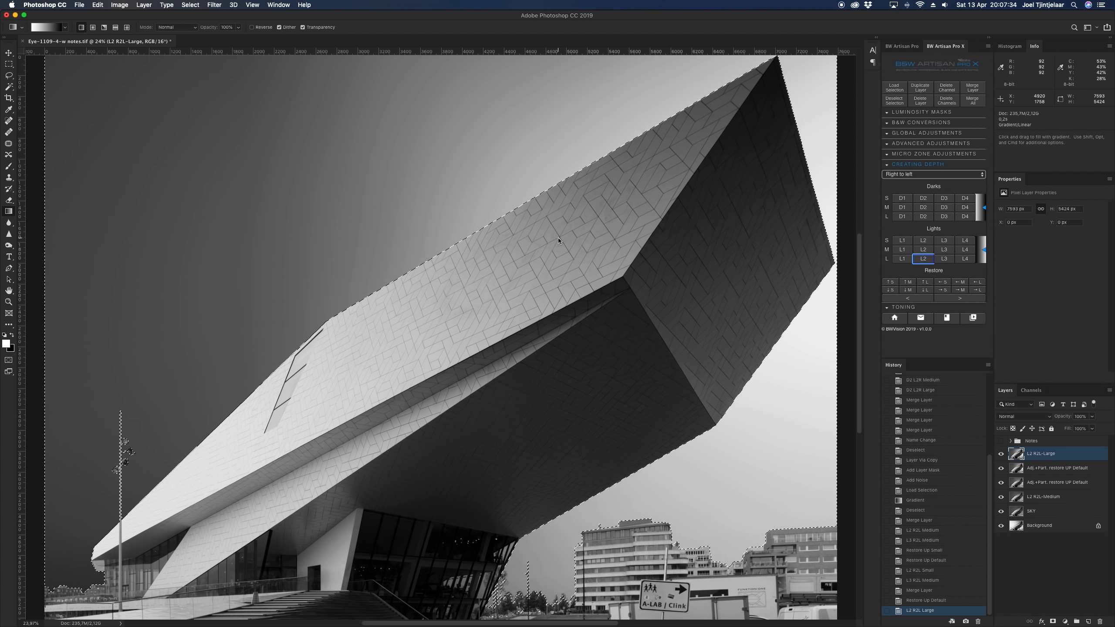
left_click(1001, 455)
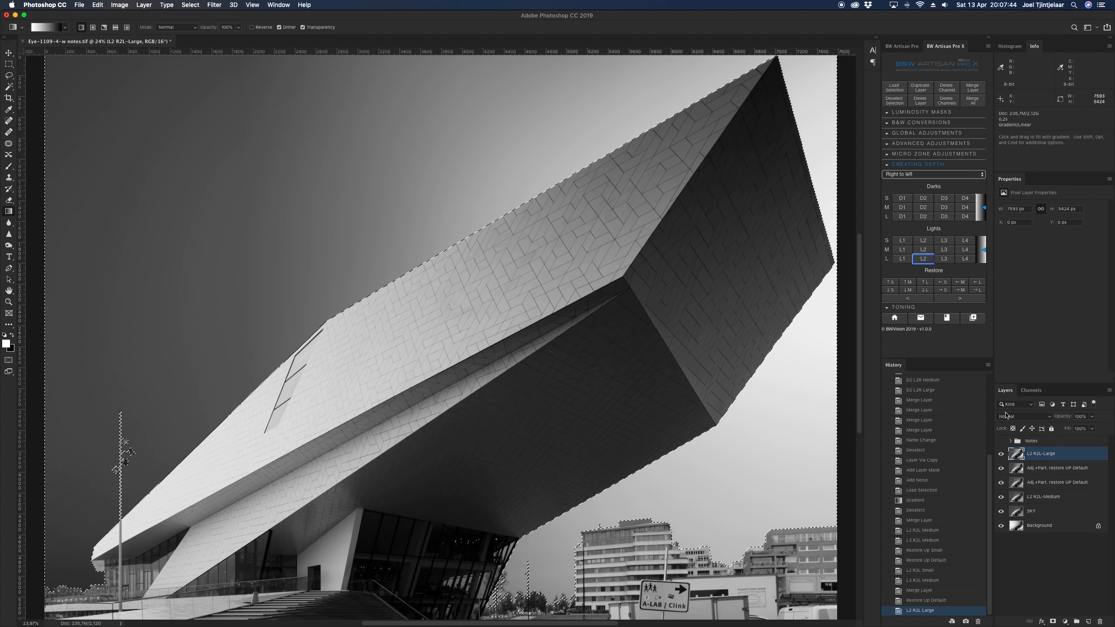
left_click(908, 281)
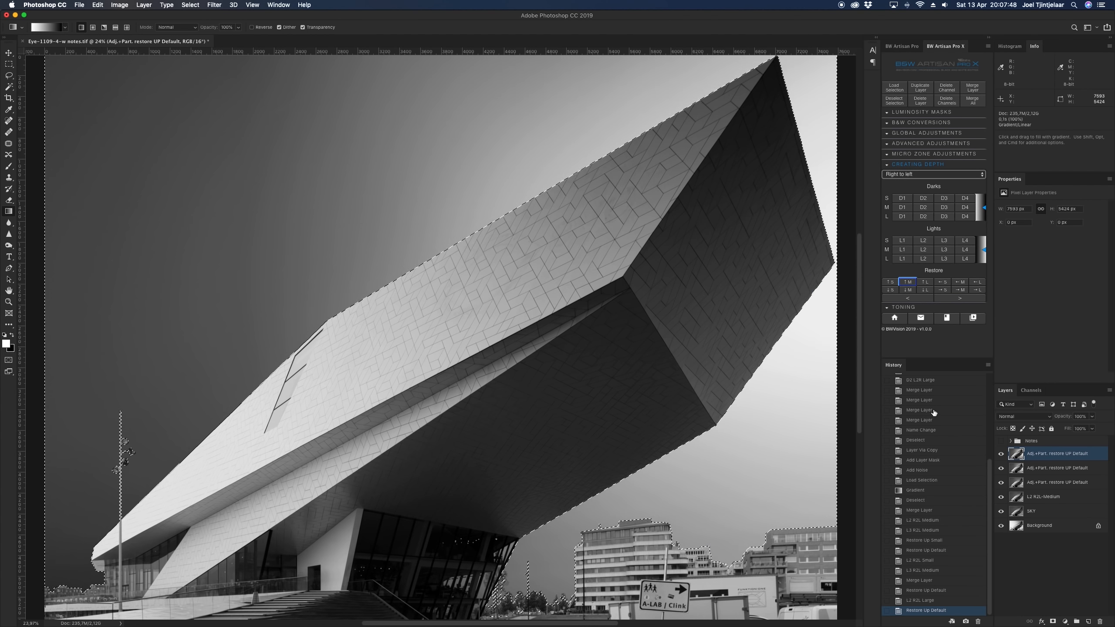
left_click(1001, 454)
left_click(1002, 455)
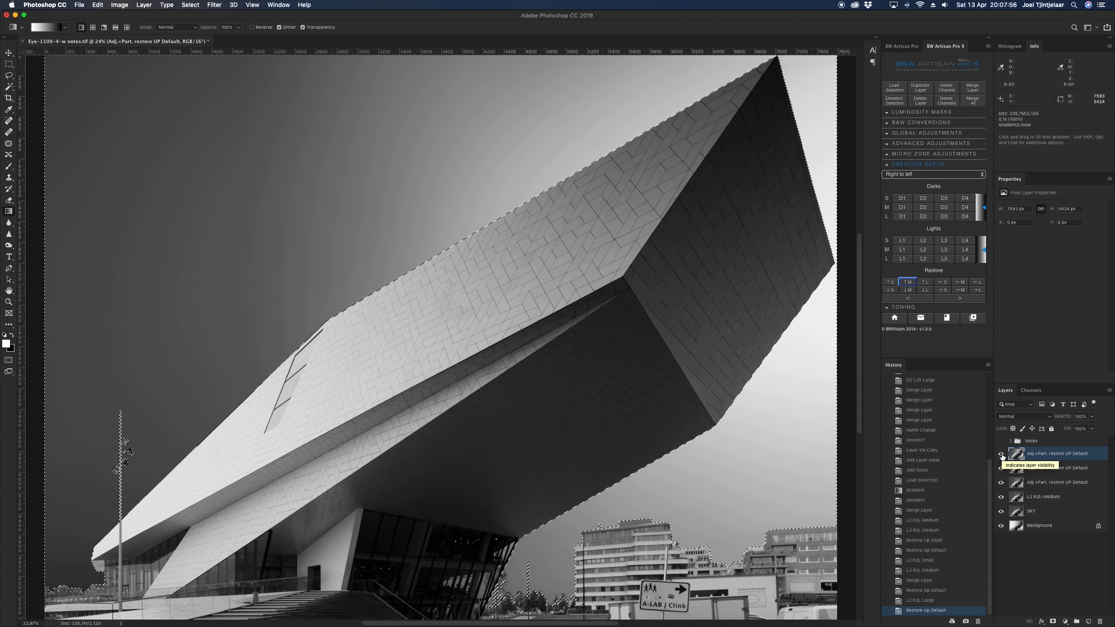
Partially restore the L2 large sky gradient layer with the downward small Restore preset and compare the photo with and without it
left_click(890, 291)
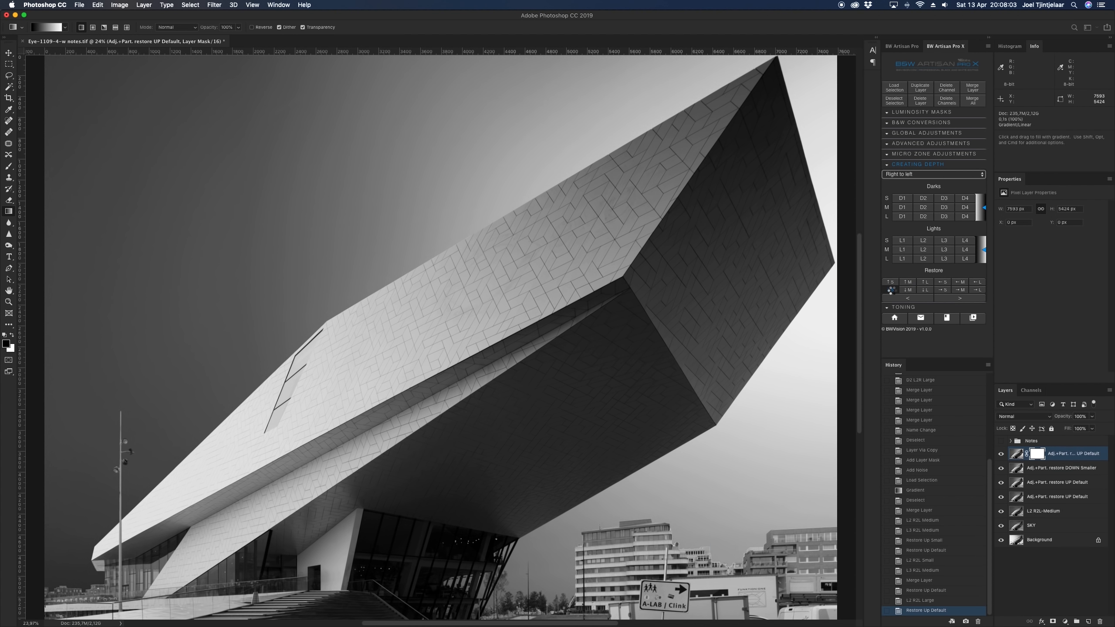
left_click(1000, 455)
left_click(1001, 455)
left_click(1000, 455)
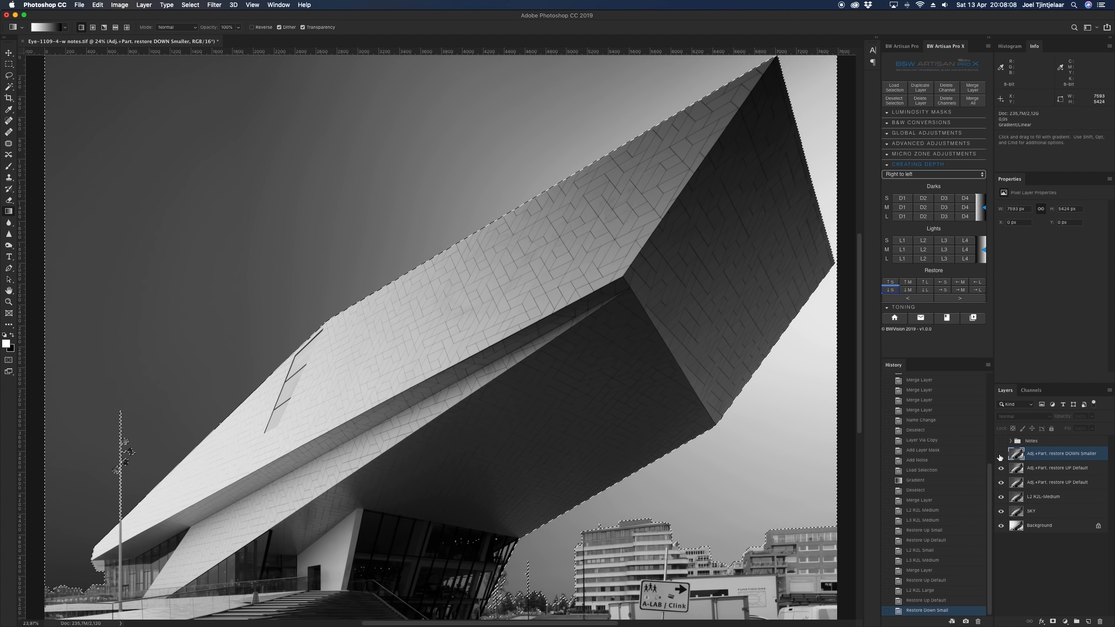
left_click(1000, 455)
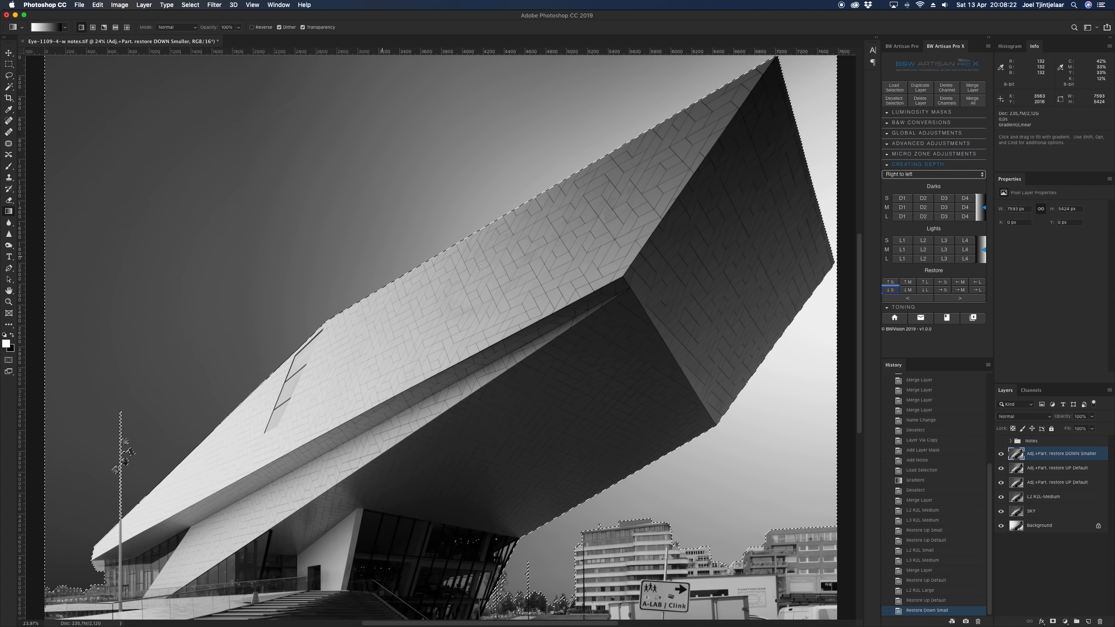
left_click(1001, 455)
left_click(1000, 455)
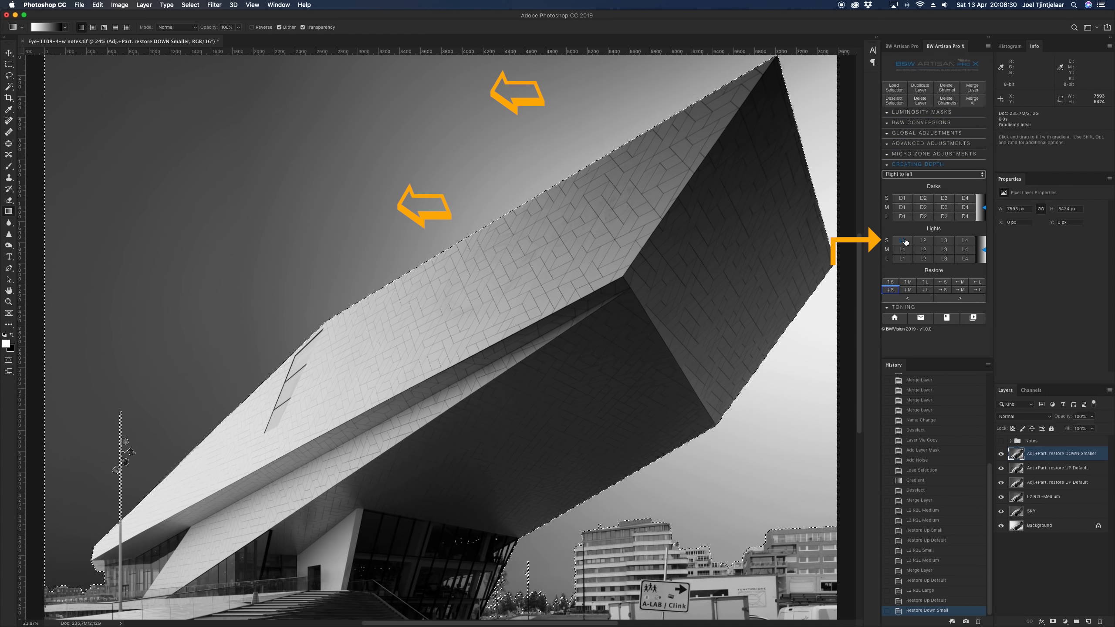
Add an L1 small right-to-left light gradient to the sky, compare its effect, and partially restore it with the upward medium preset
left_click(902, 241)
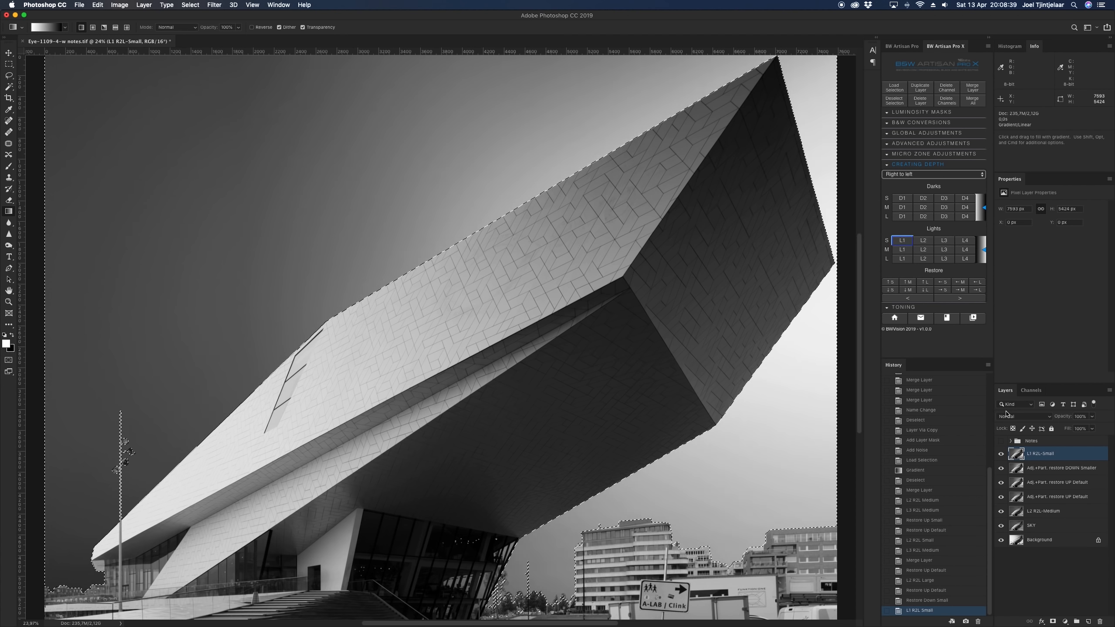
left_click(1001, 455)
left_click(1001, 454)
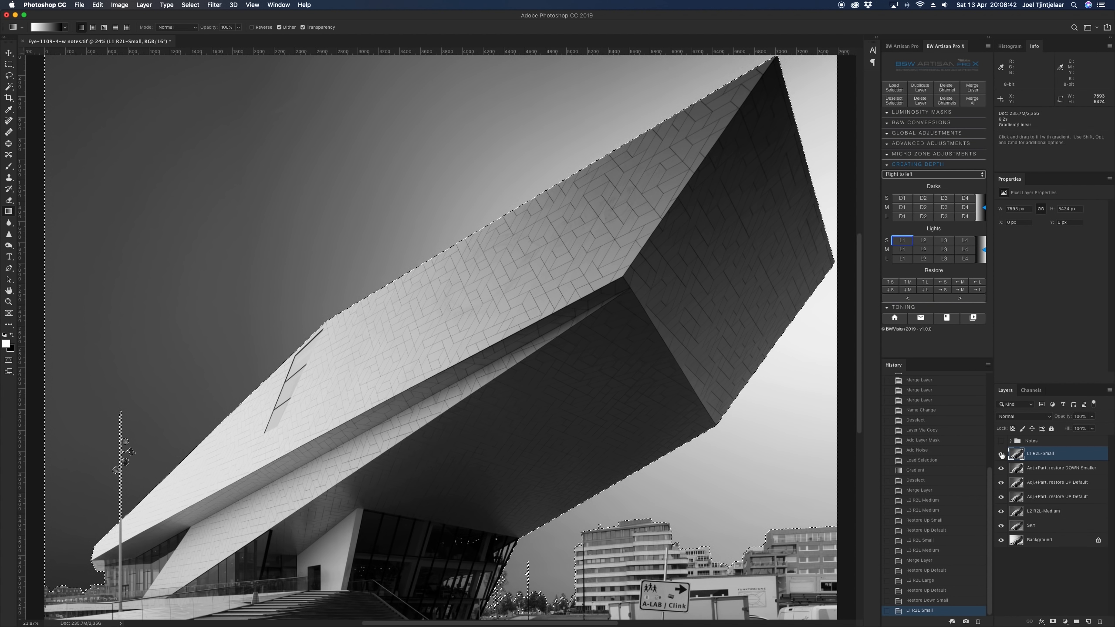
left_click(1001, 455)
left_click(1001, 455)
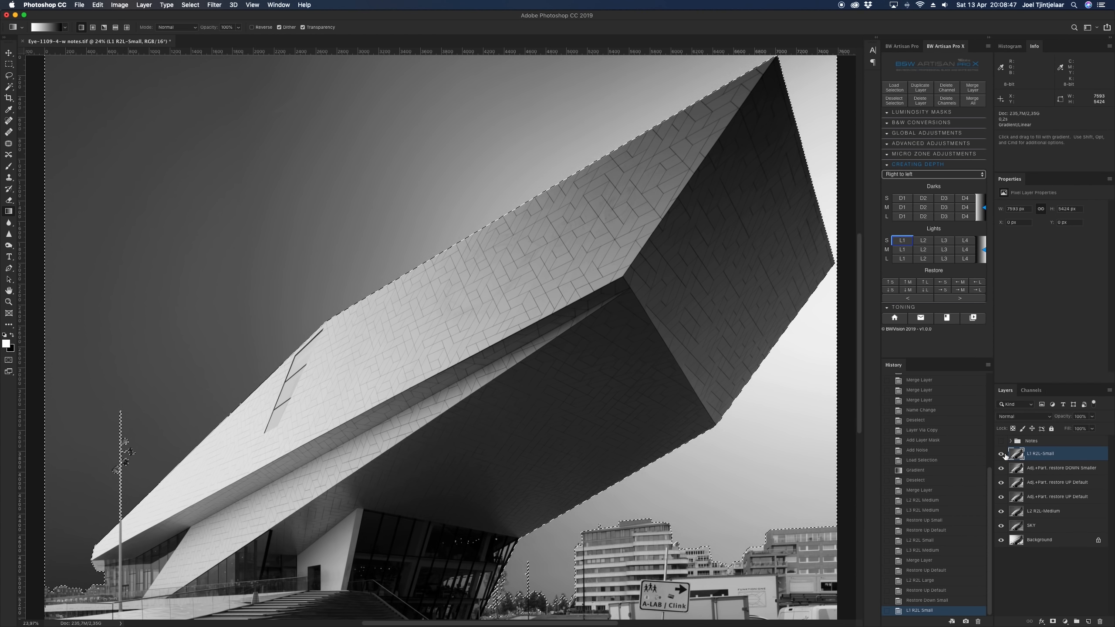
left_click(909, 282)
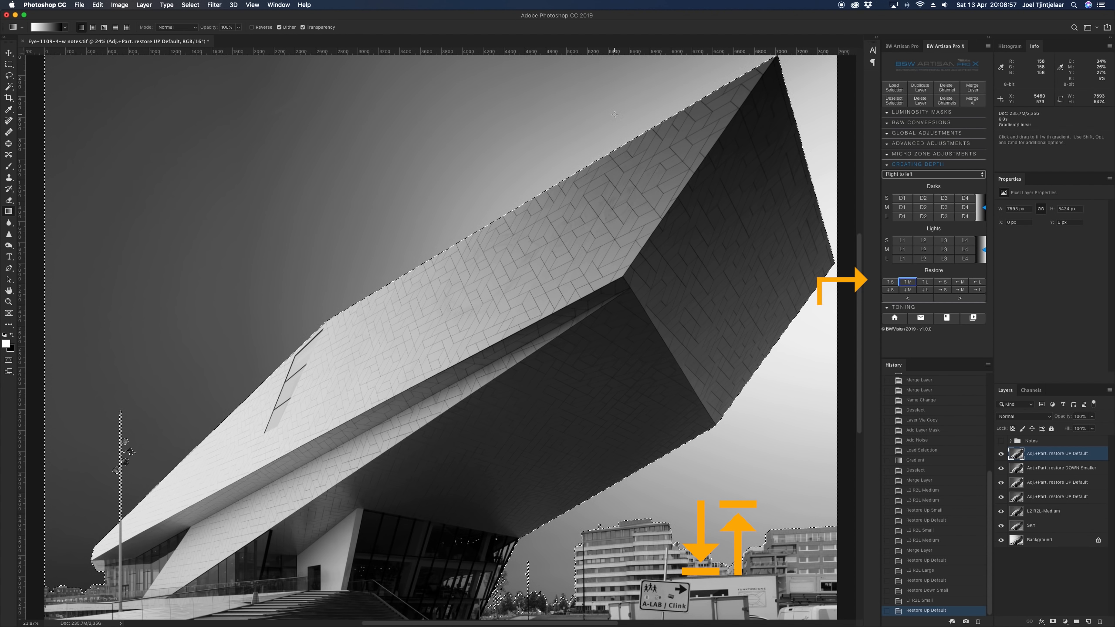
Check the sky against its notes and merge all the gradient layers above into the SKY layer
left_click(1001, 441)
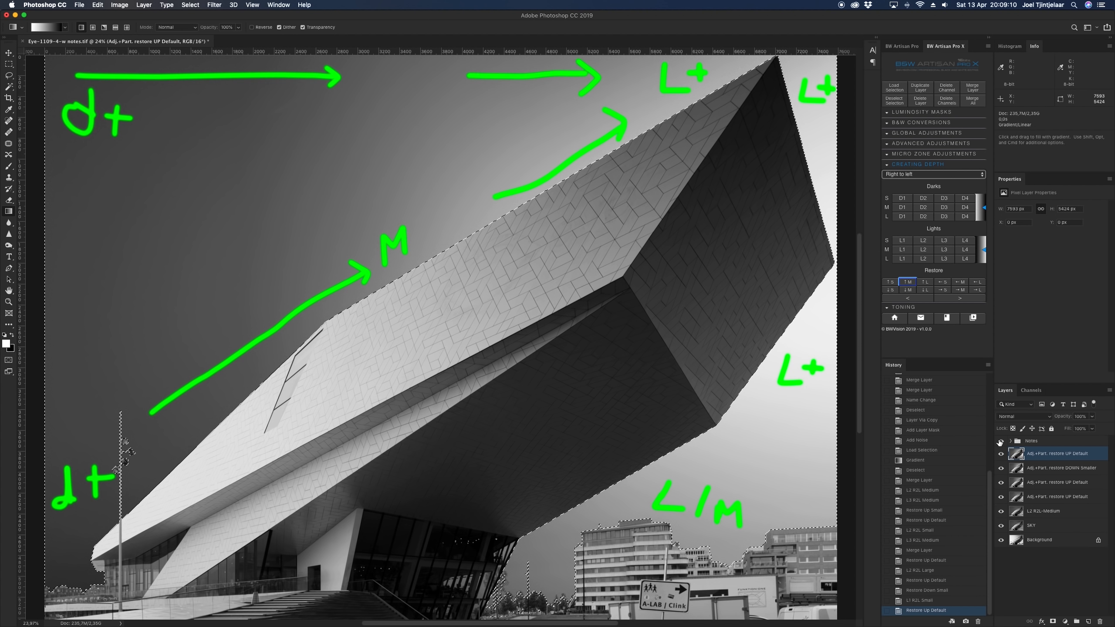
left_click(1001, 441)
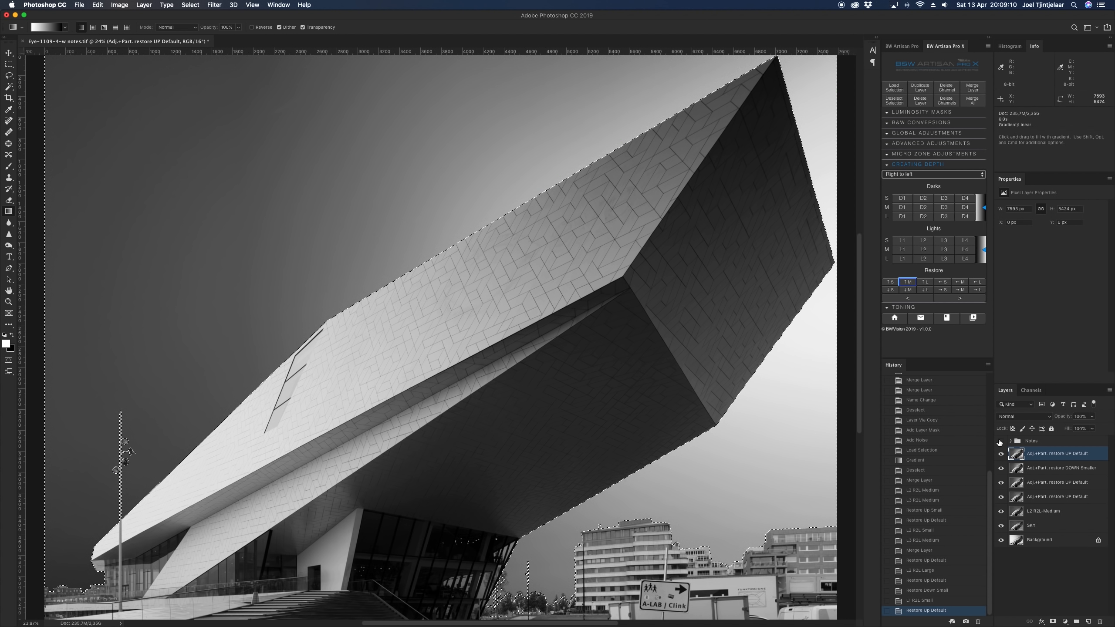
left_click(972, 88)
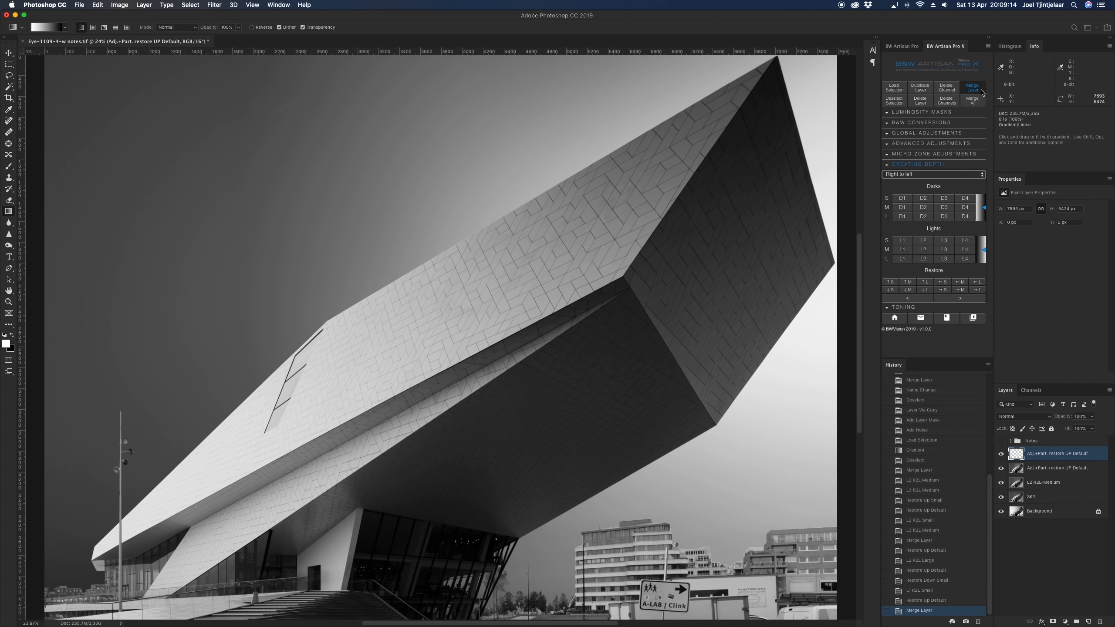
left_click(972, 88)
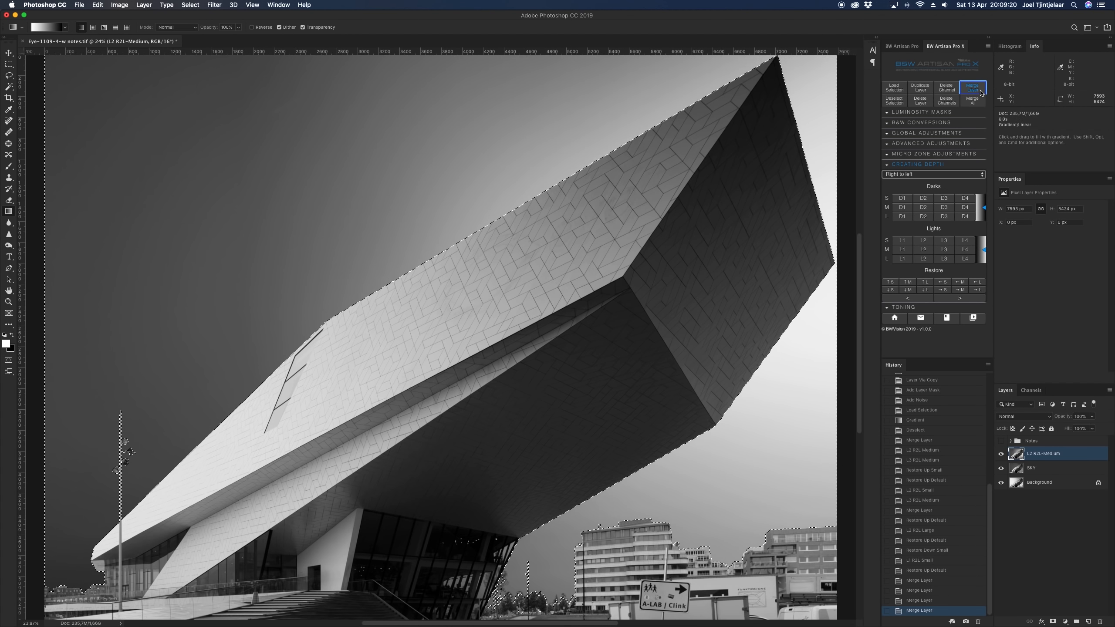
left_click(980, 89)
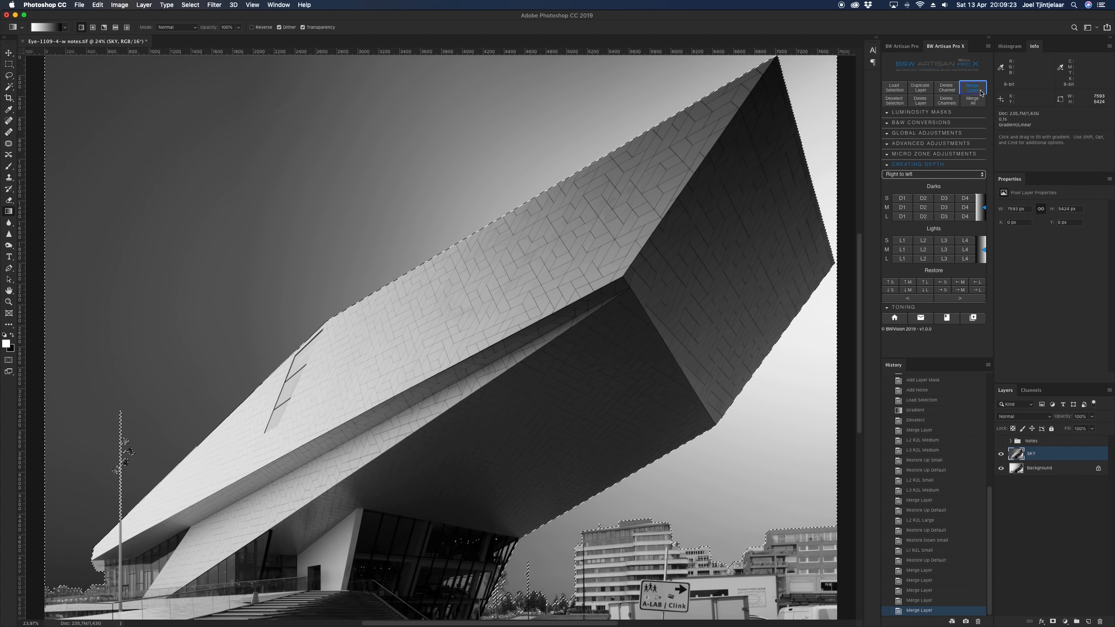
Display the building notes in place of the sky notes and examine the dark, medium and light tones planned for the building
left_click(1001, 441)
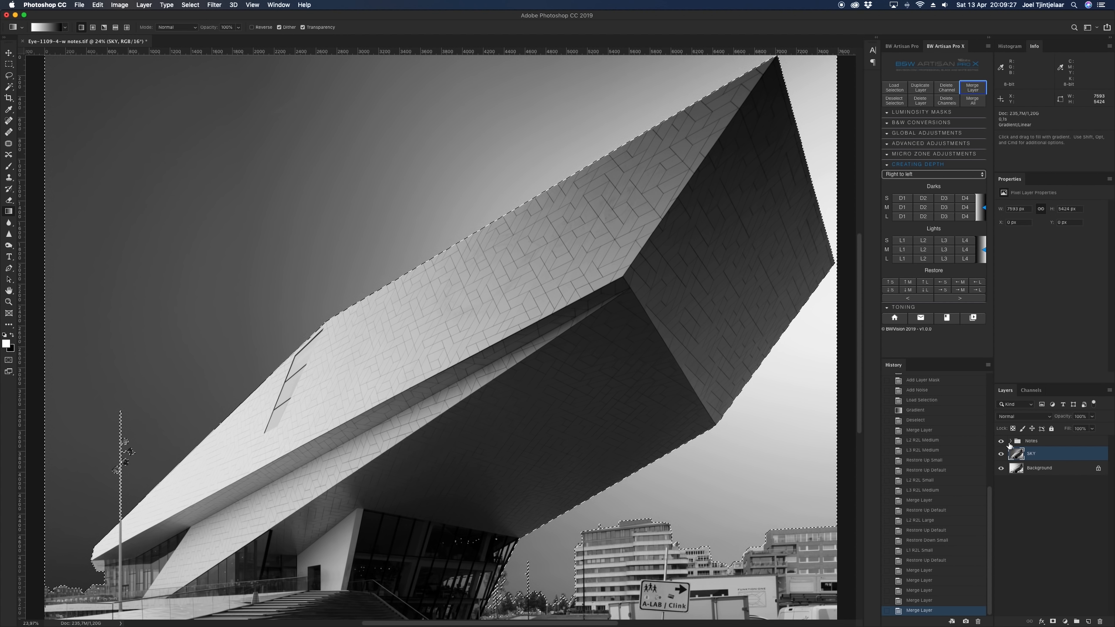
left_click(1010, 440)
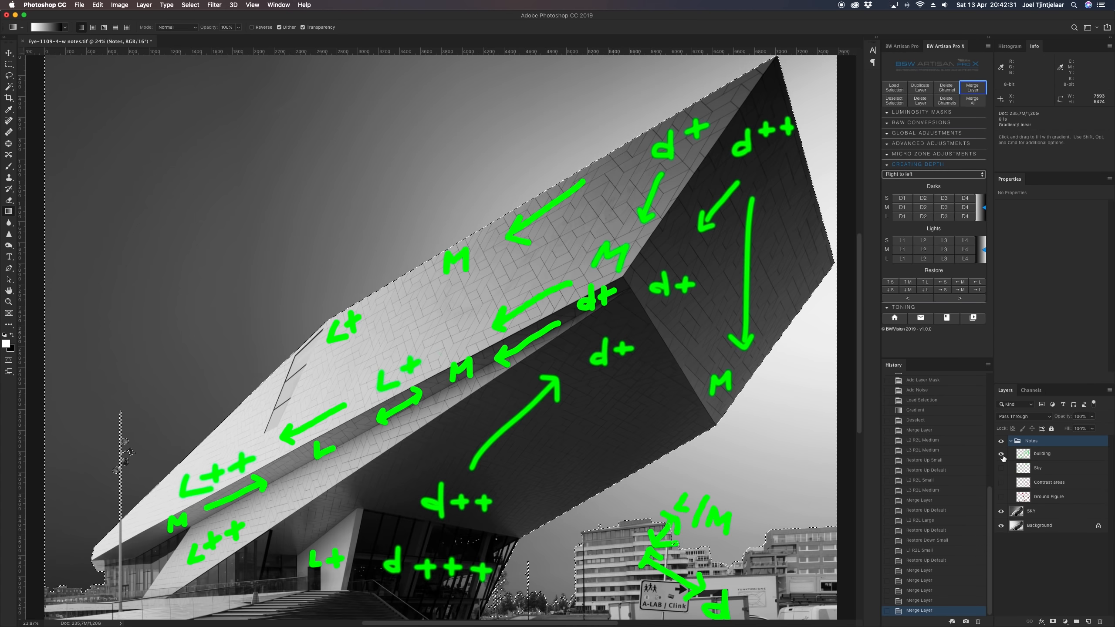
left_click(1002, 455)
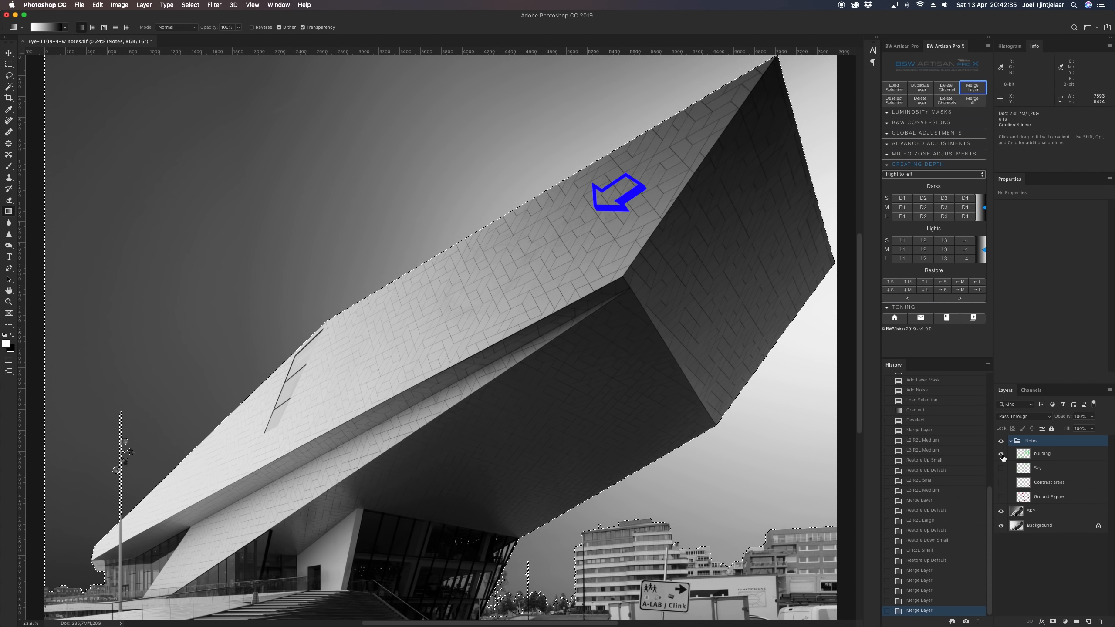
left_click(1002, 454)
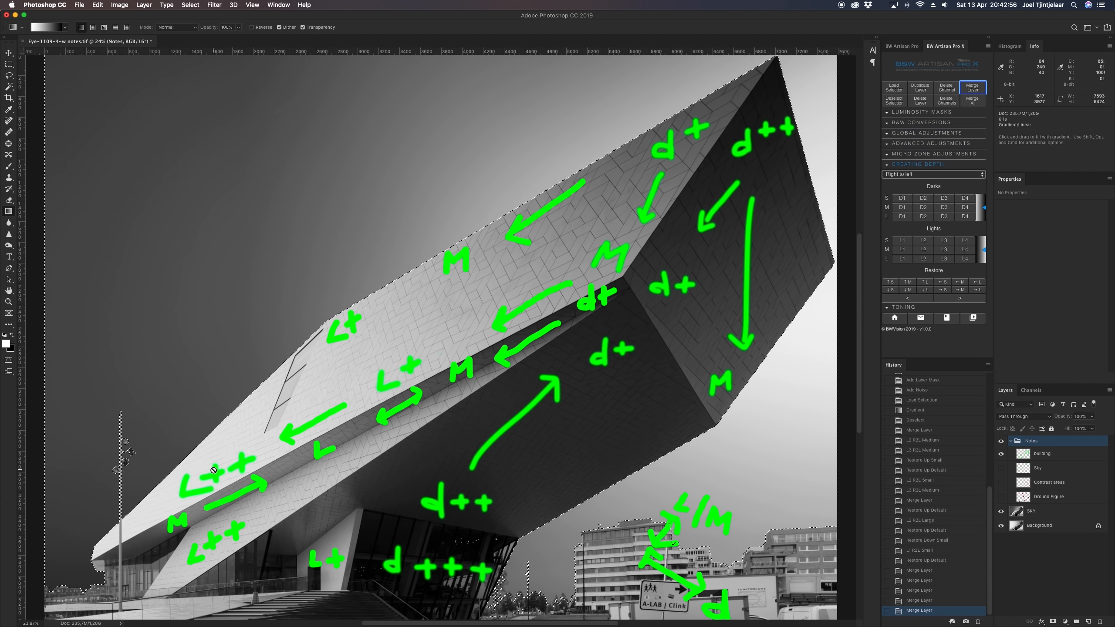
left_click(1000, 440)
left_click(1010, 441)
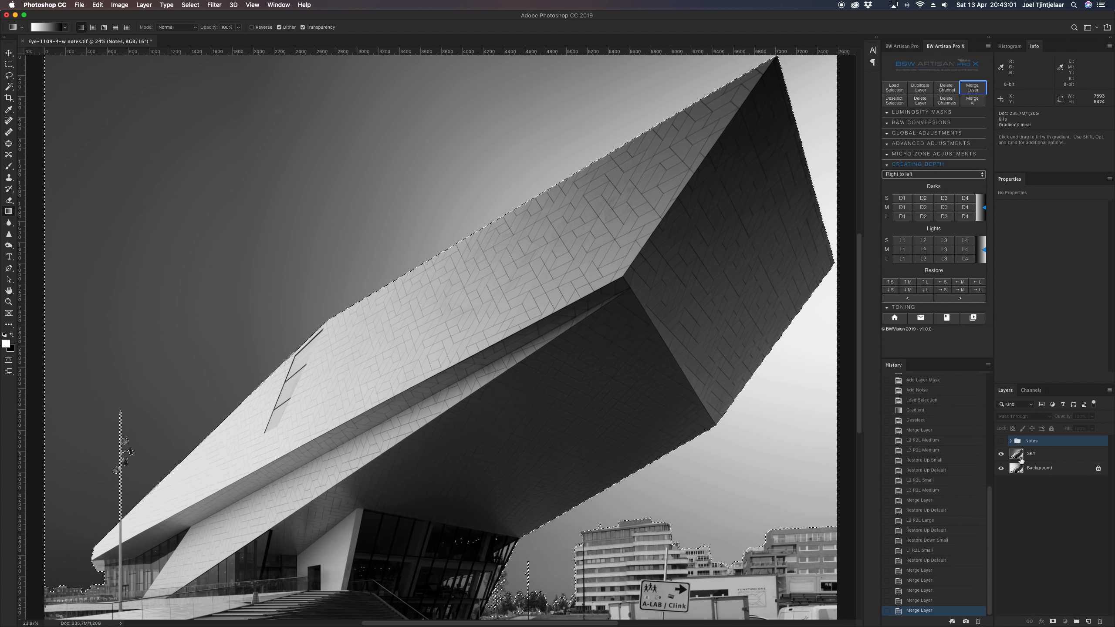
Load the saved Building-side channel as a new selection on the SKY layer
left_click(1041, 454)
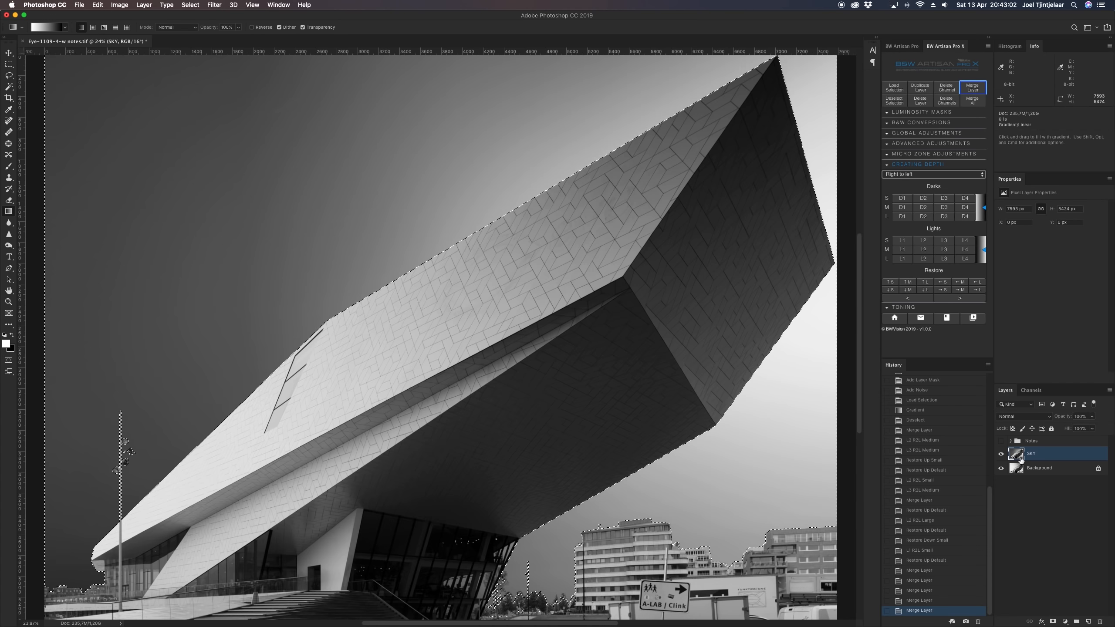
left_click(894, 88)
left_click(723, 141)
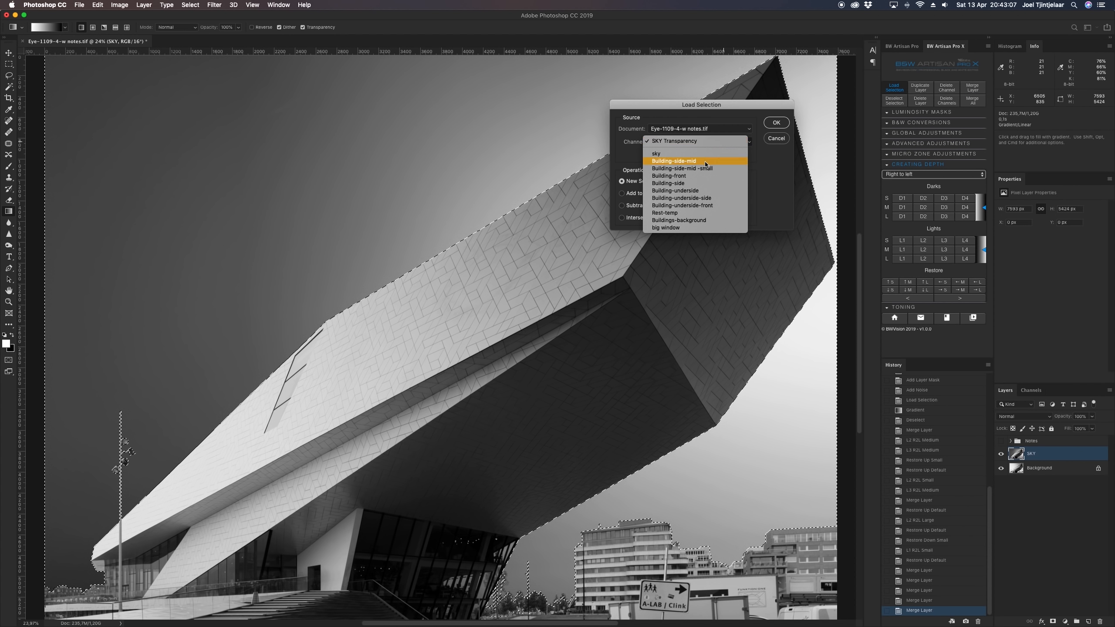
left_click(697, 184)
left_click(776, 122)
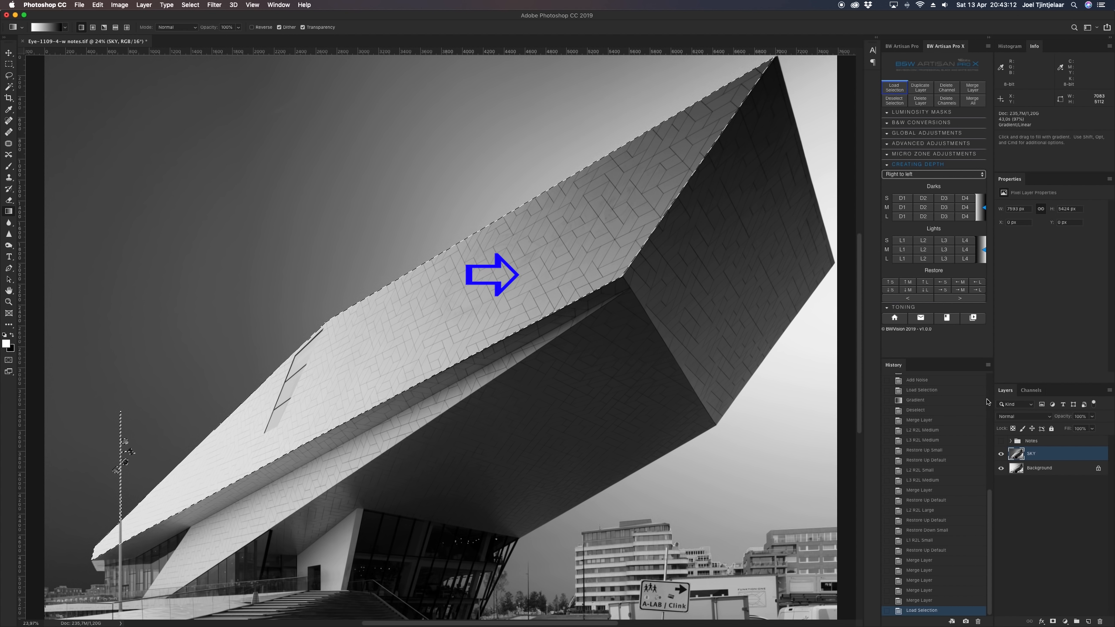
Check the selected building side against the building notes, hide the notes, and switch to the Brush tool
left_click(1001, 441)
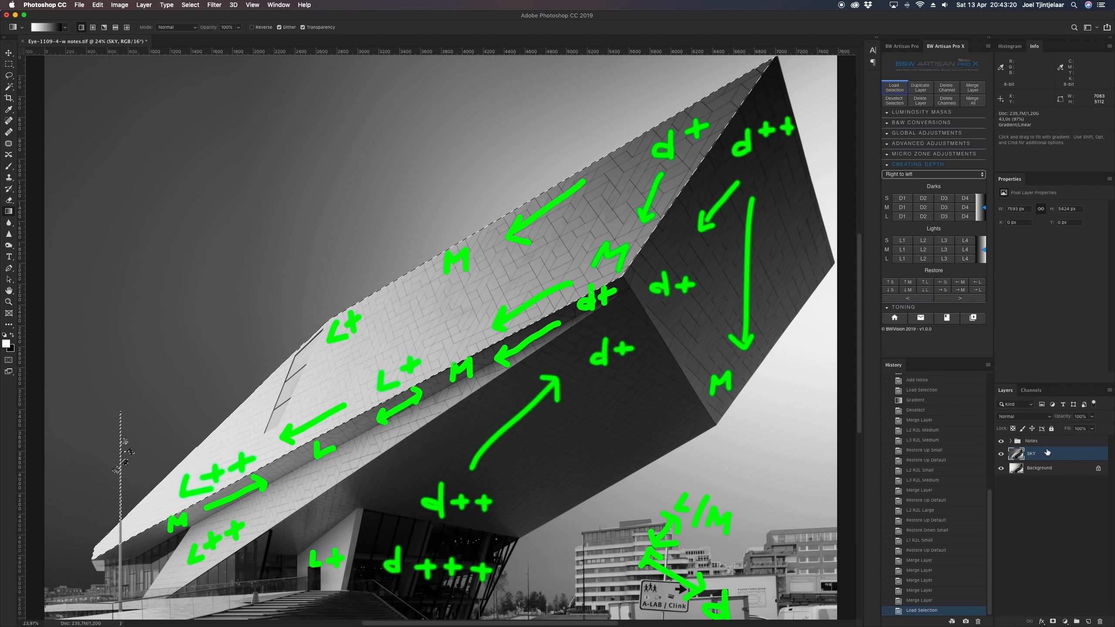
left_click(1001, 441)
right_click(481, 260)
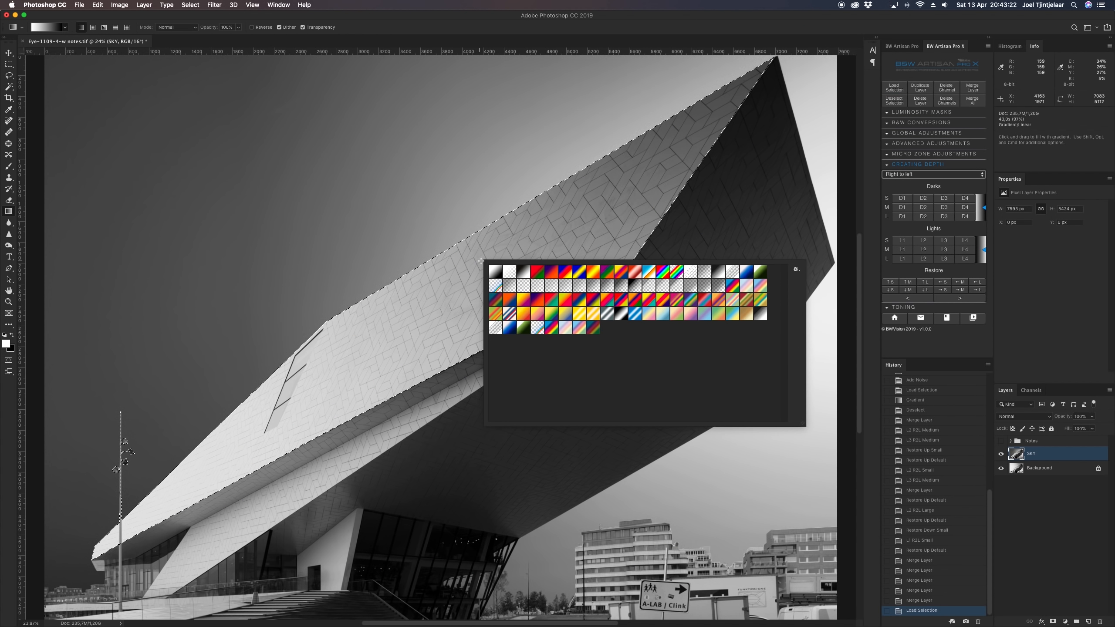
key("Escape")
left_click(12, 168)
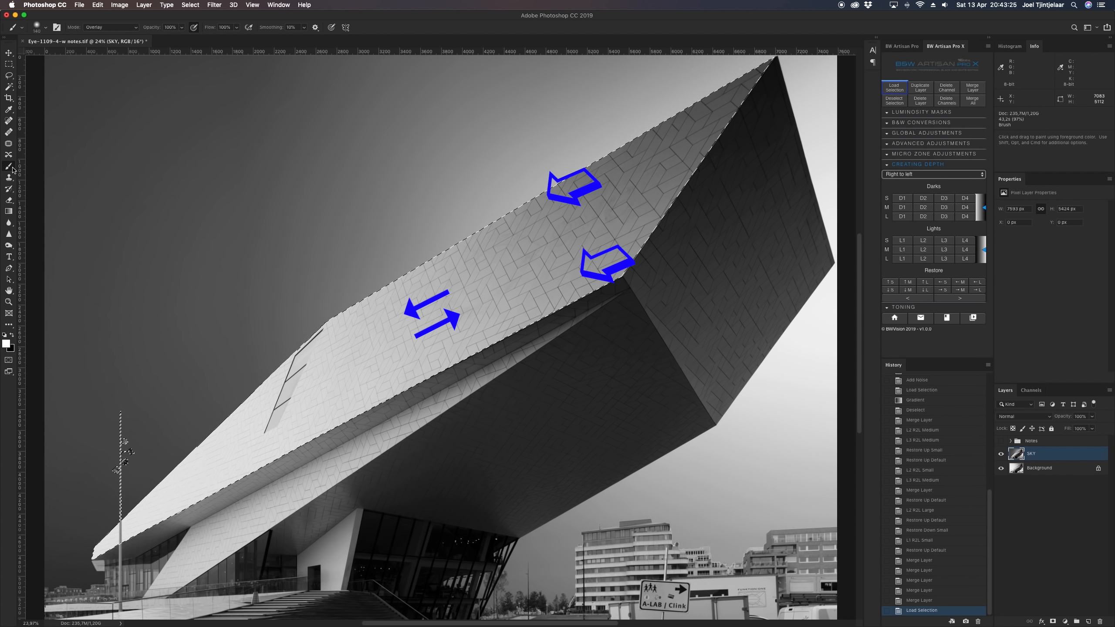
Add a D1 large left-to-right dark gradient to the selected building side and check its effect
left_click(918, 174)
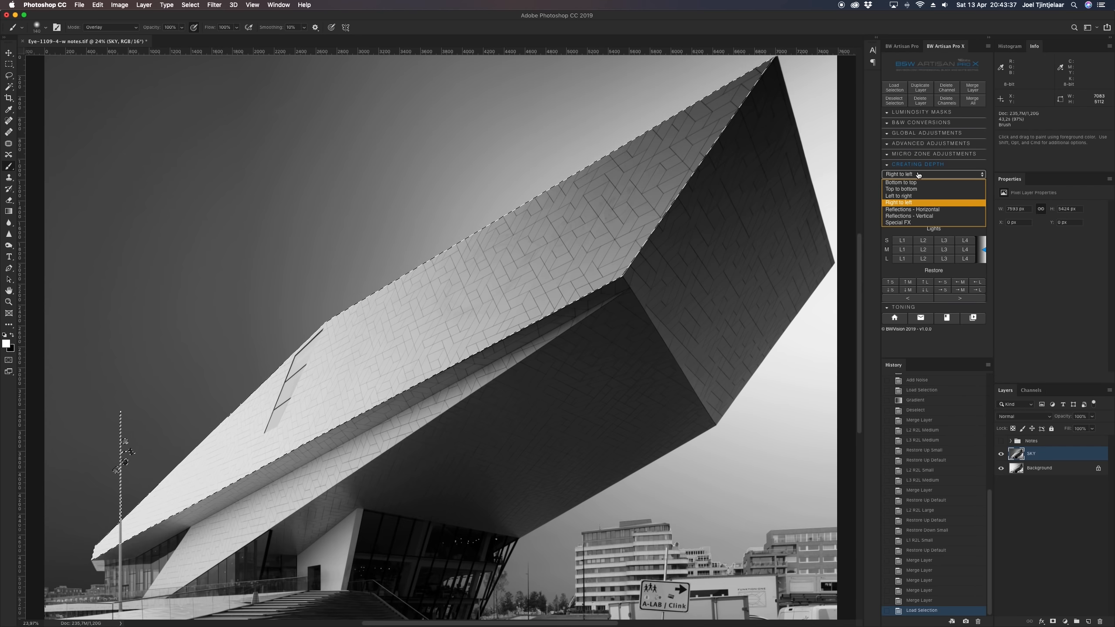
left_click(906, 196)
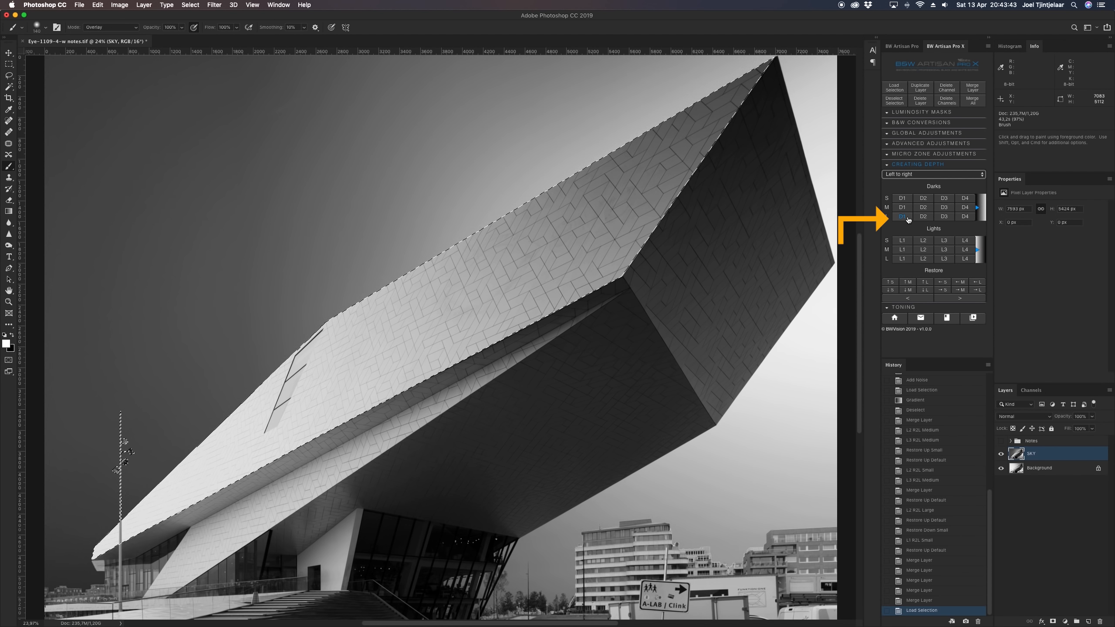
left_click(907, 218)
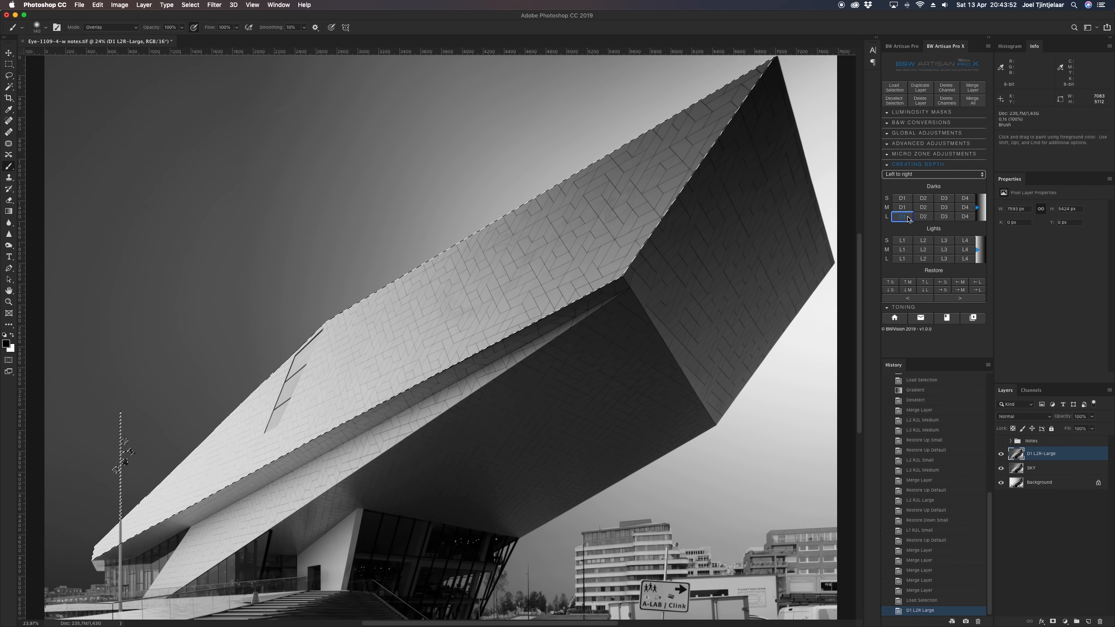
left_click(1001, 454)
Add a D1 medium left-to-right dark gradient to the building side, compare it, and merge it into the D1 large layer
left_click(901, 207)
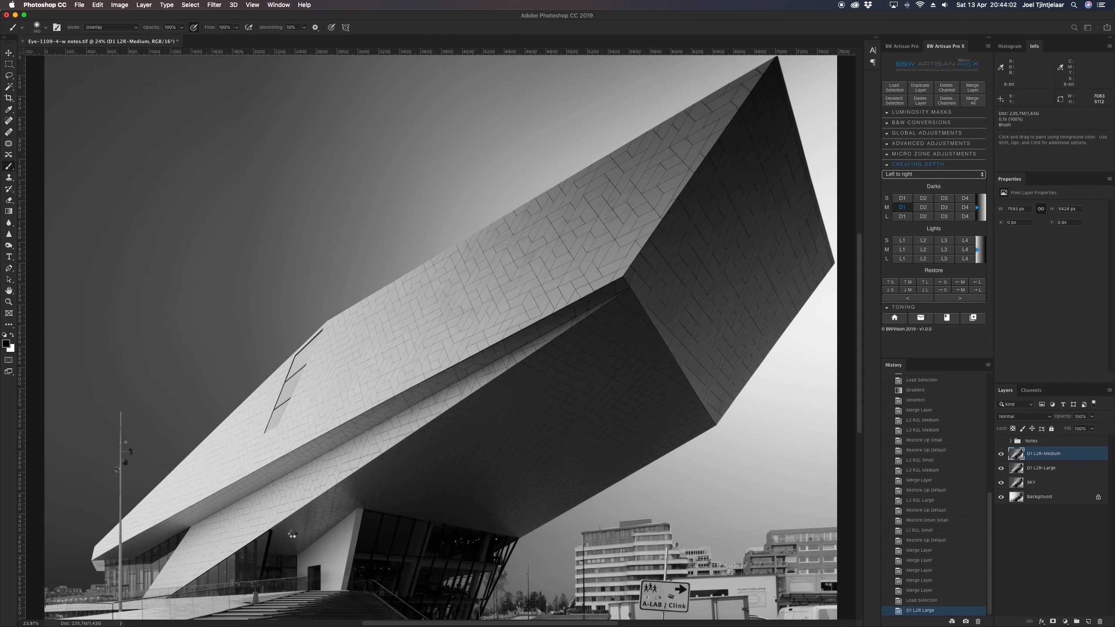
left_click(1001, 454)
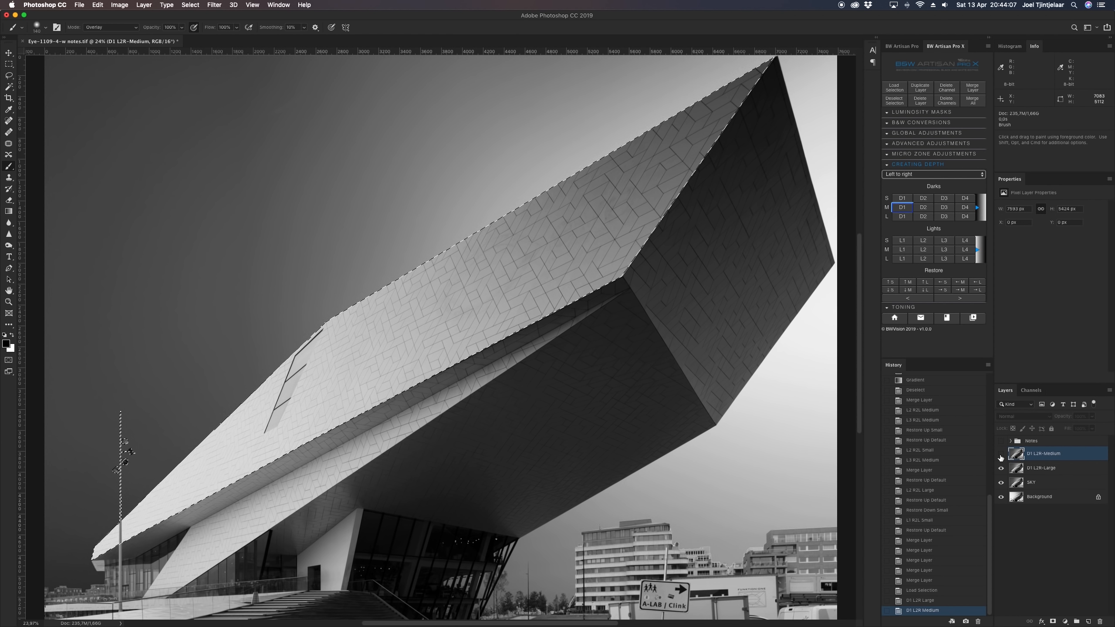
left_click(972, 88)
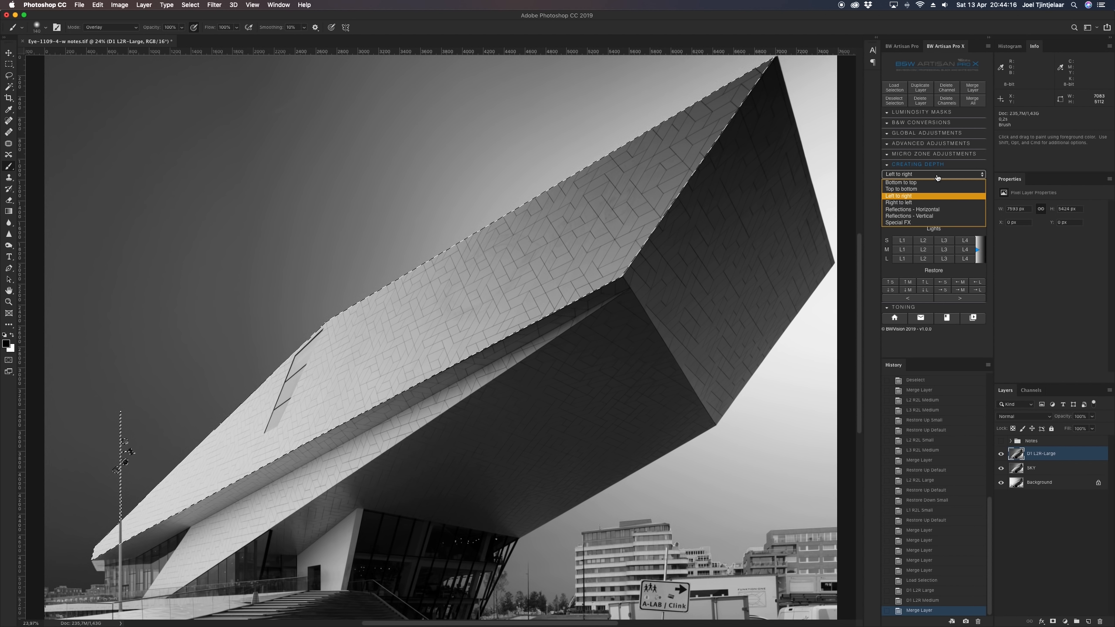
Add D2 medium and D1 large right-to-left dark gradients to the building side, checking the result against the building notes between them
left_click(922, 203)
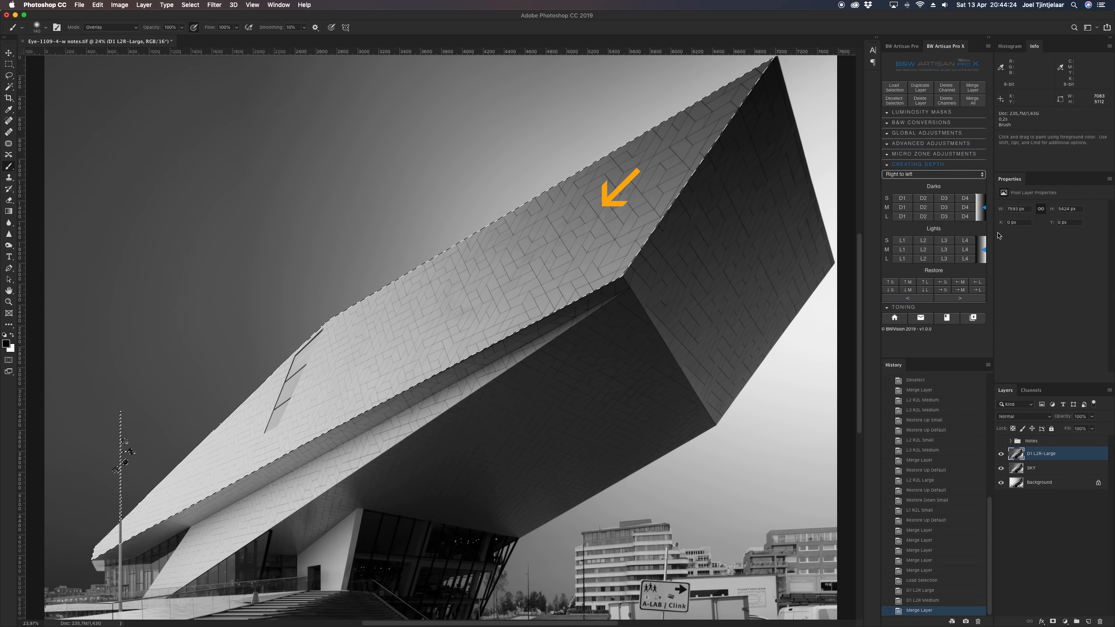
left_click(923, 209)
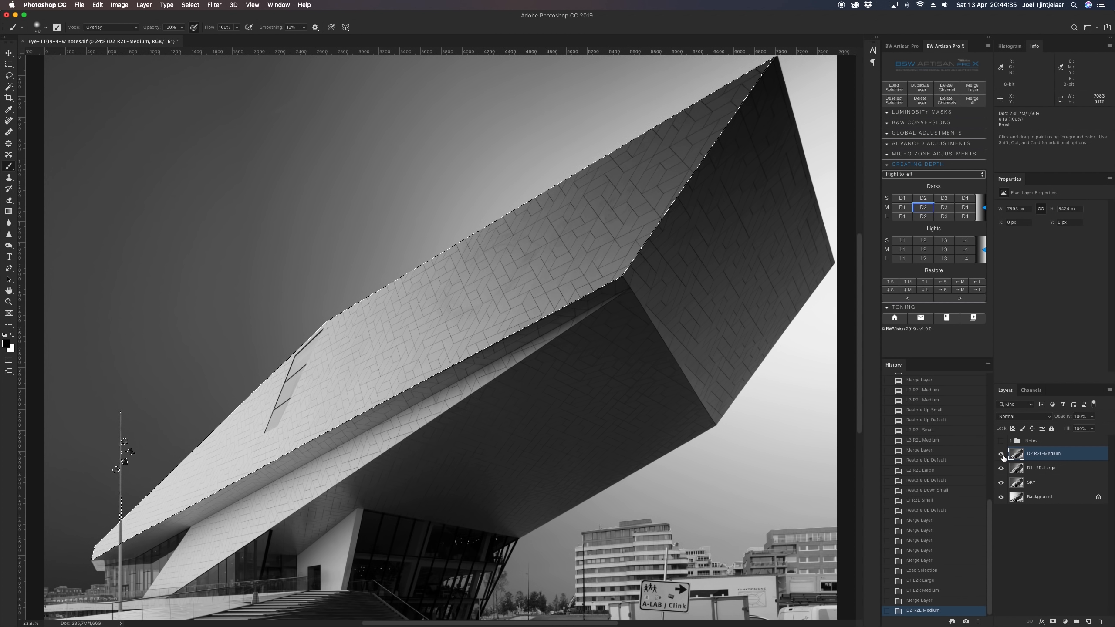
left_click(1001, 442)
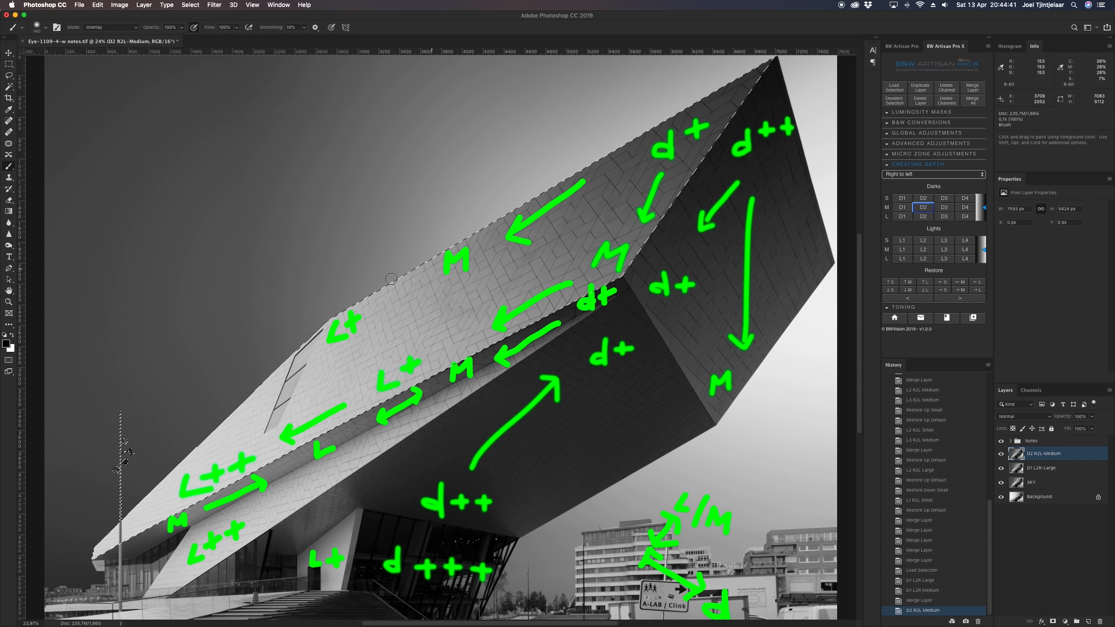
left_click(1003, 444)
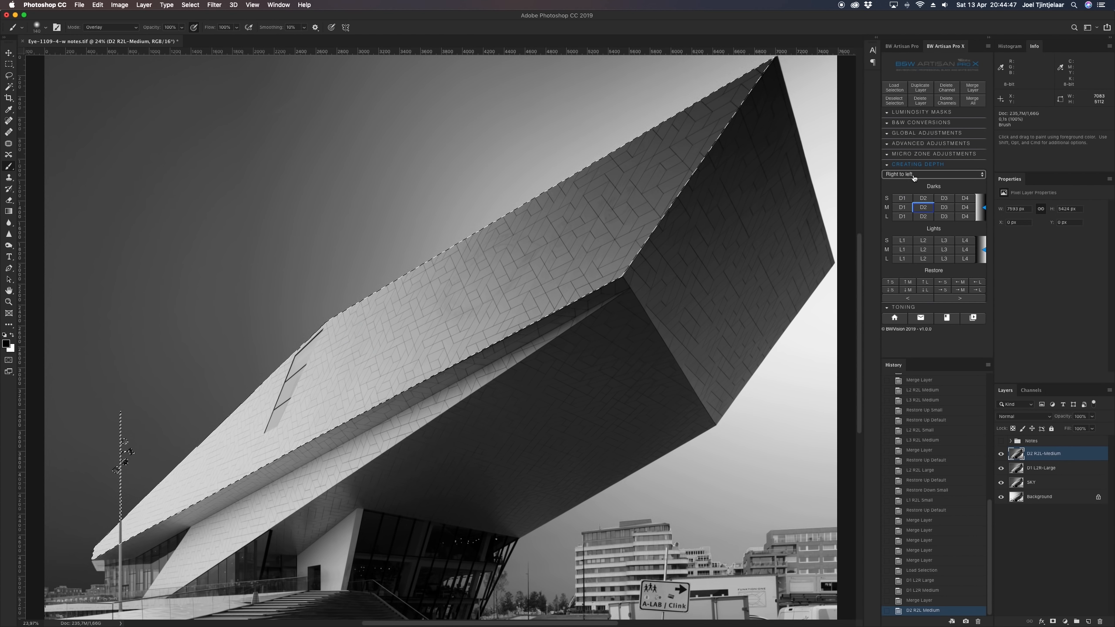
left_click(902, 216)
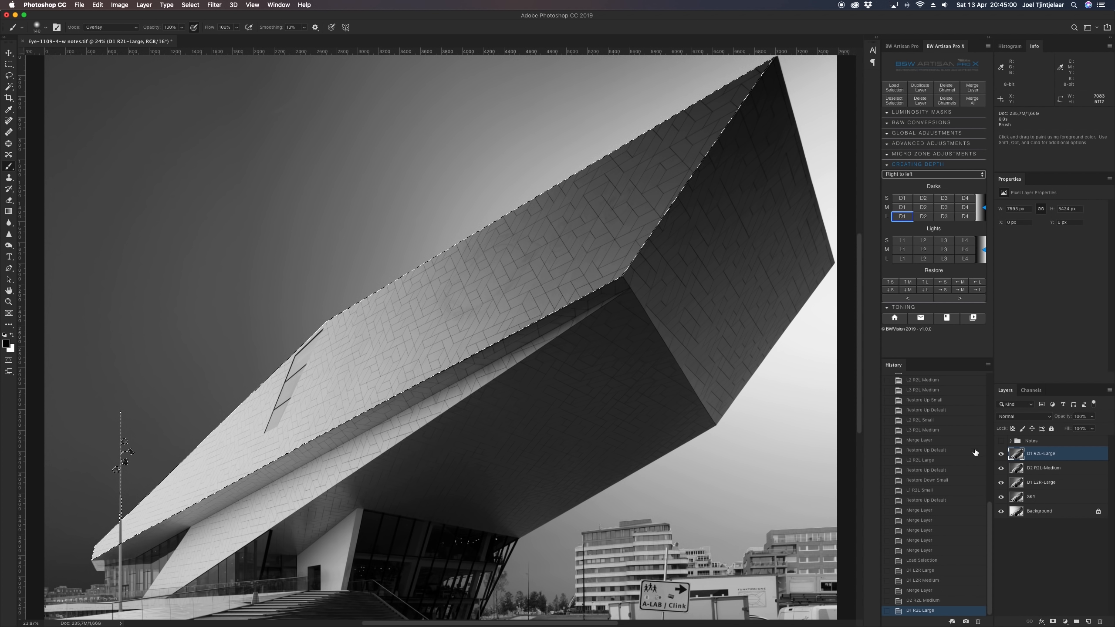
Compare the building side with and without the D1 R2L-Large layer, and add a D1 medium left-to-right dark gradient
left_click(1001, 454)
left_click(1001, 455)
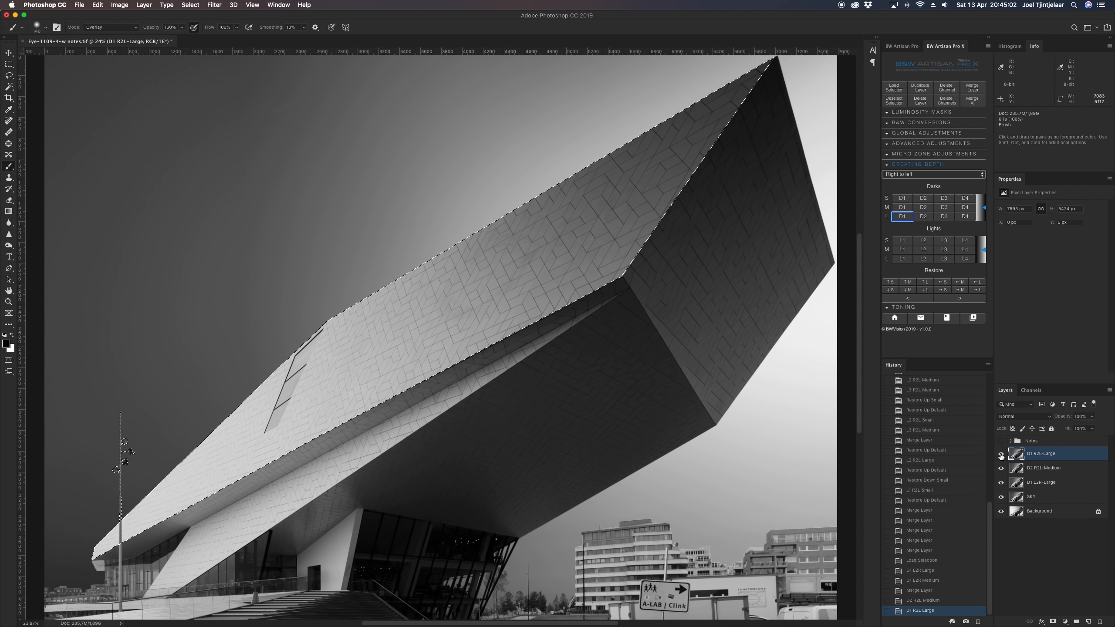
left_click(912, 174)
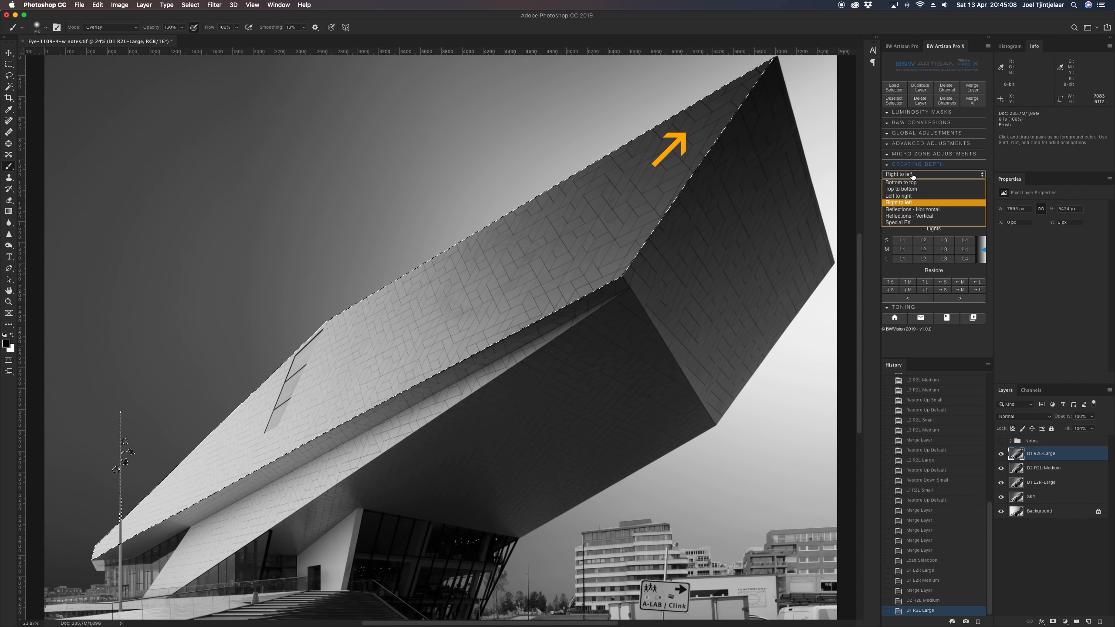
left_click(913, 181)
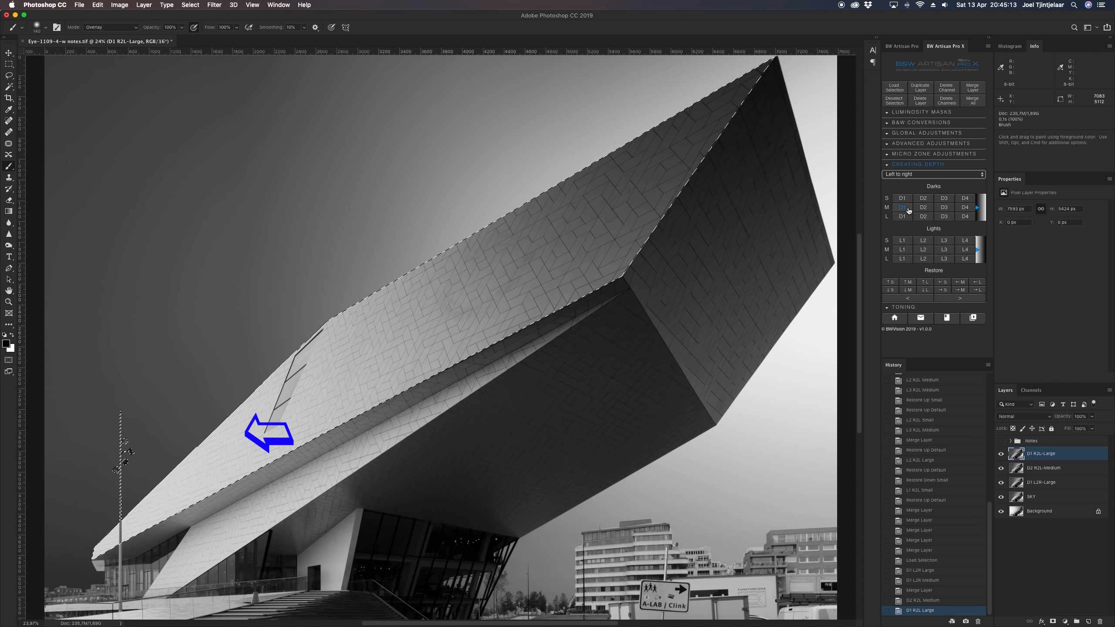
left_click(907, 210)
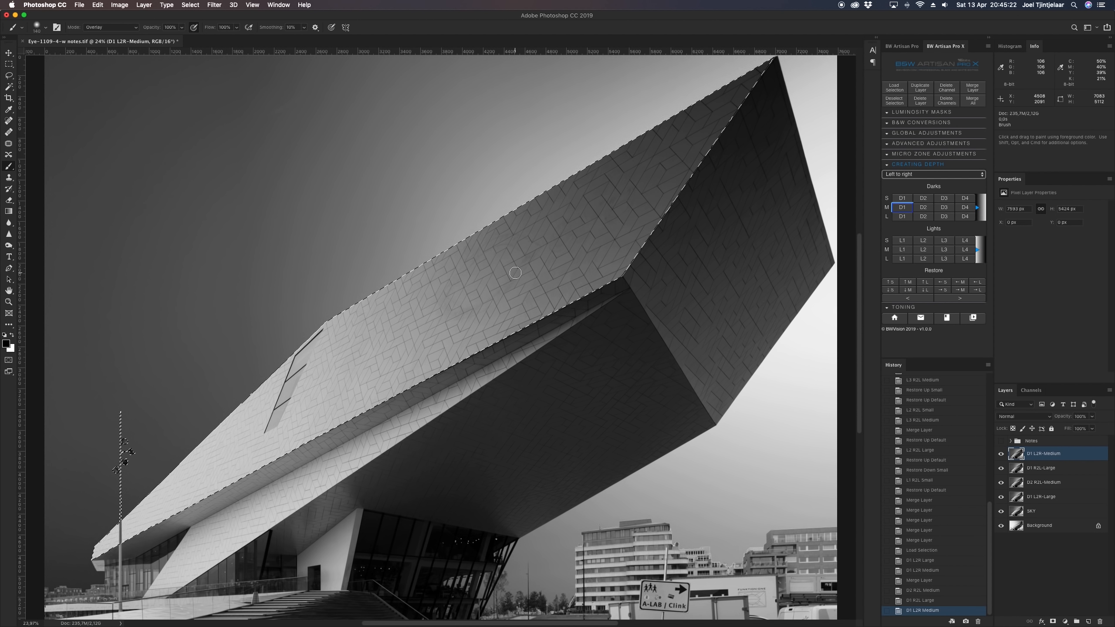
Inspect the lower end of the building side up close and compare it with and without the D1 L2R-Medium layer
key("super+plus")
key("super+plus")
scroll(541, 392, "left", 6)
scroll(541, 392, "down", 4)
key("super+plus")
key("super+plus")
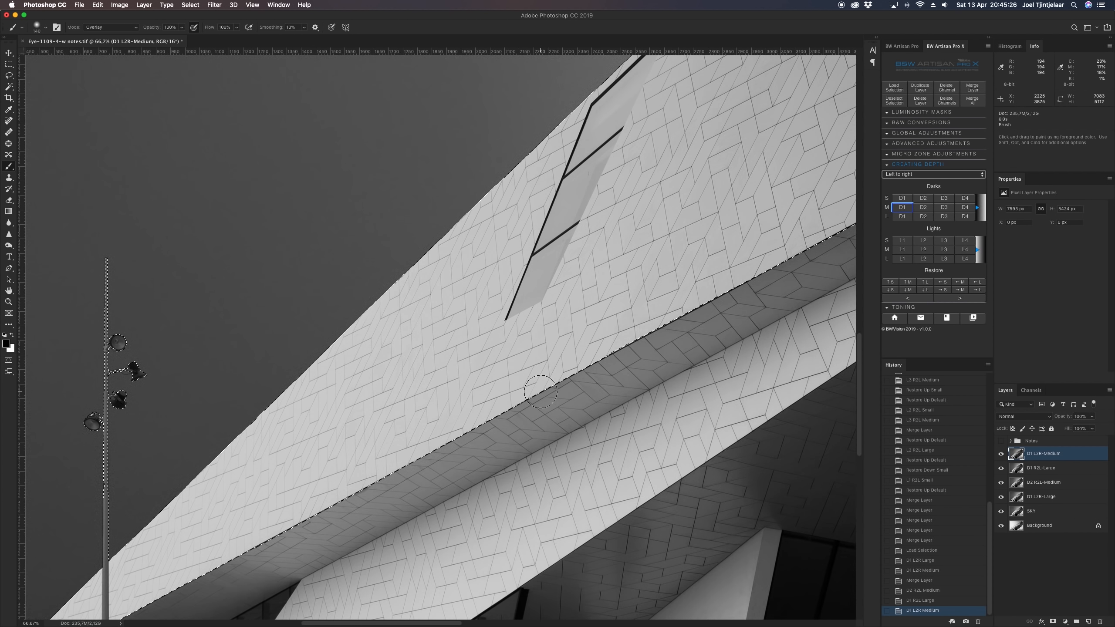
key("super+0")
left_click(1001, 454)
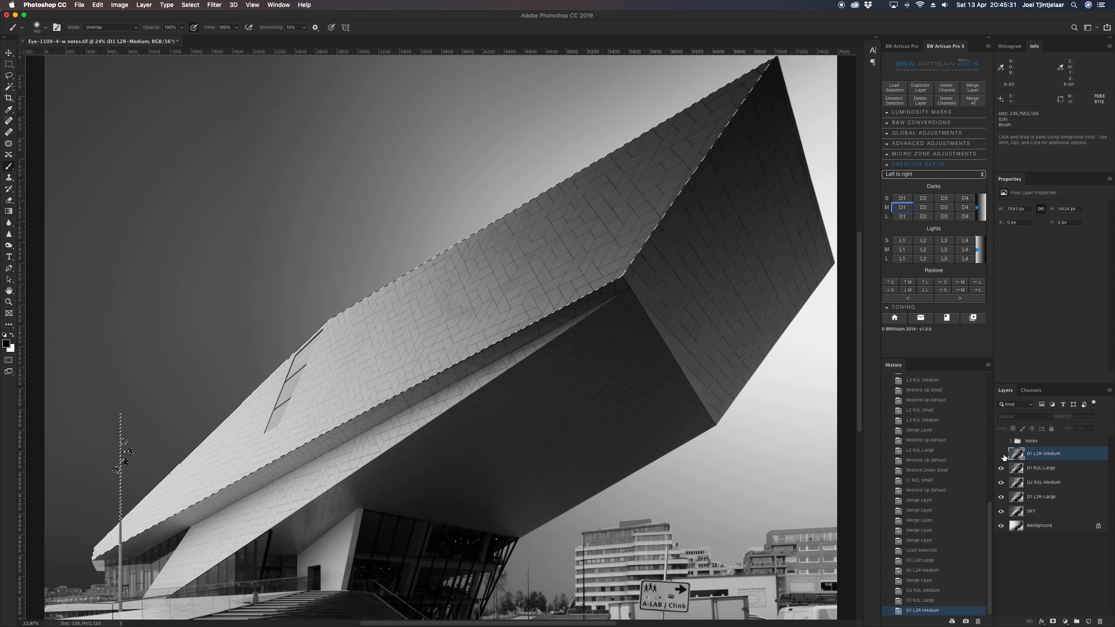
left_click(1001, 454)
Merge the building side's gradient layers into one, rename it "Building - side", and compare the image with and without it
left_click(975, 88)
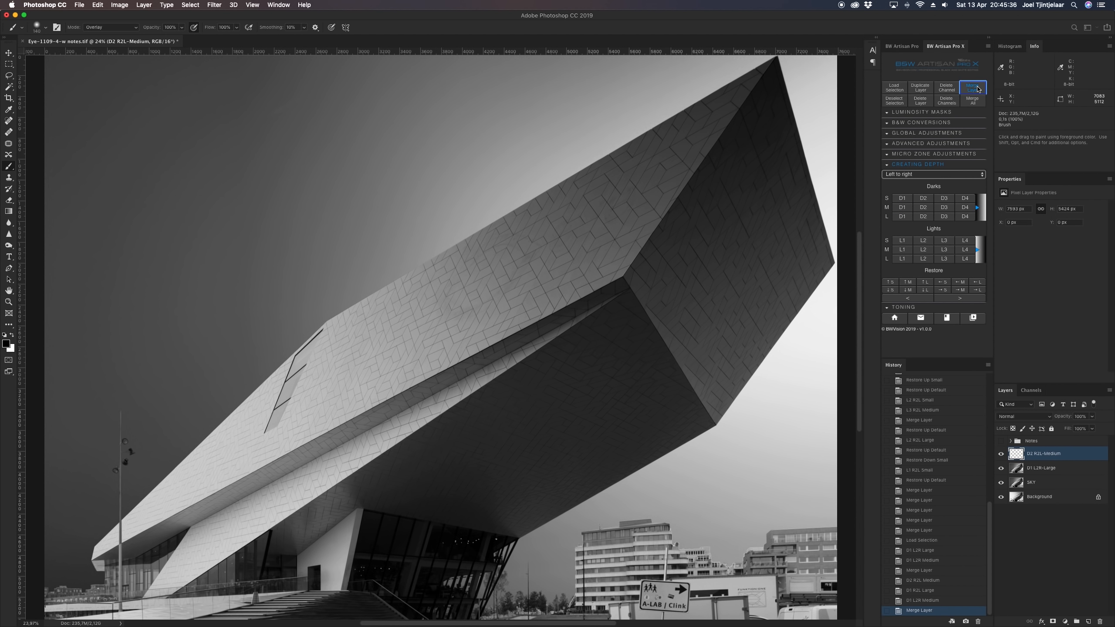
left_click(976, 88)
double_click(1039, 454)
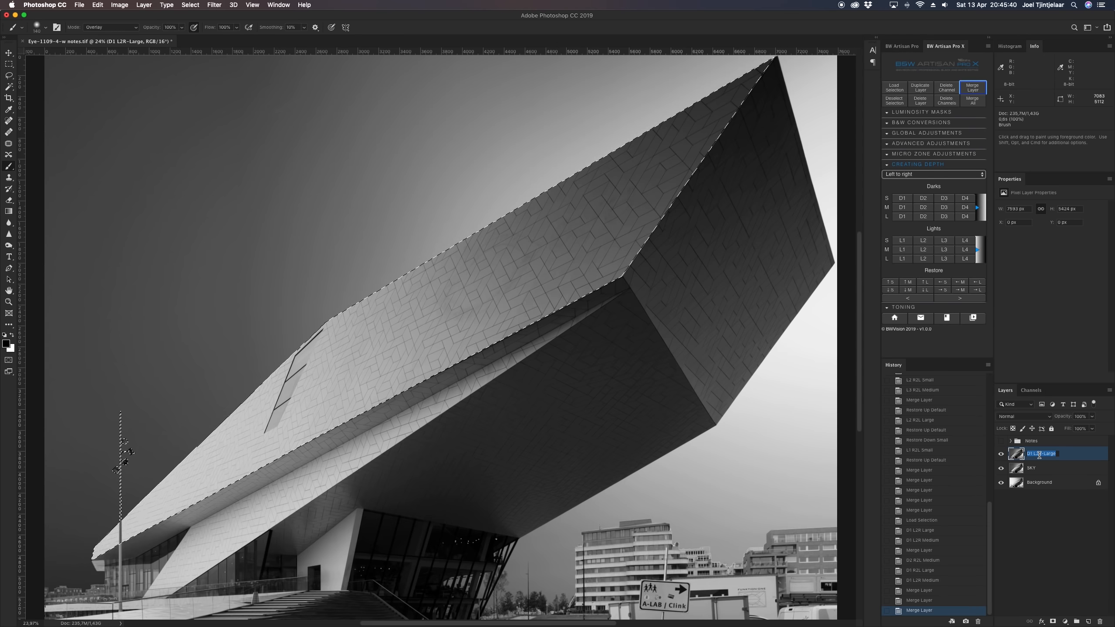
type("Bui")
type("lding - side")
key("Return")
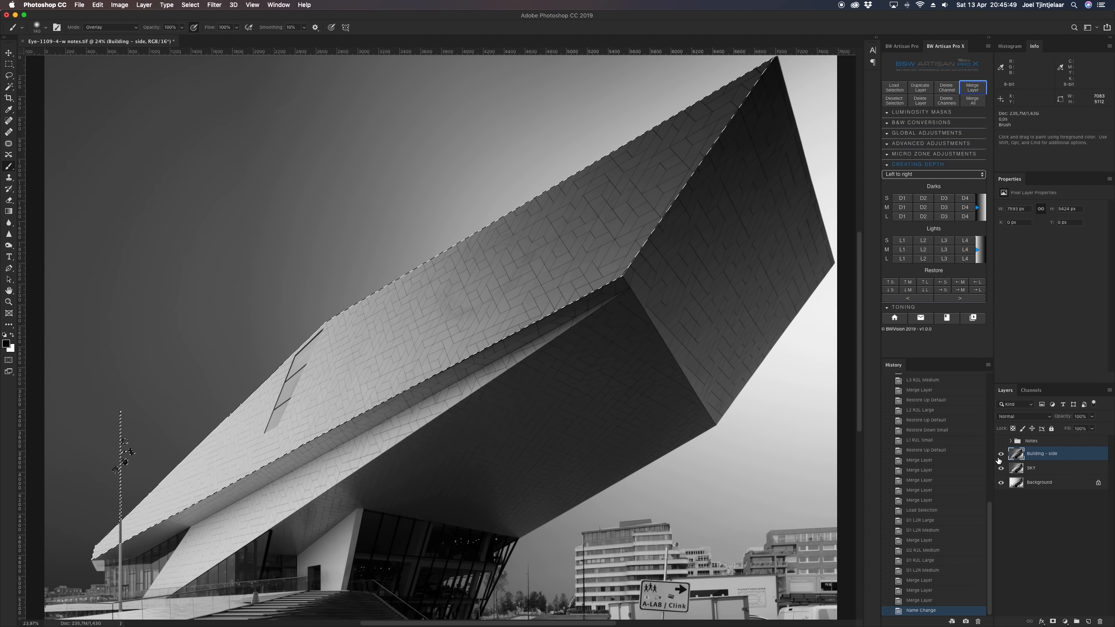
left_click(1001, 456)
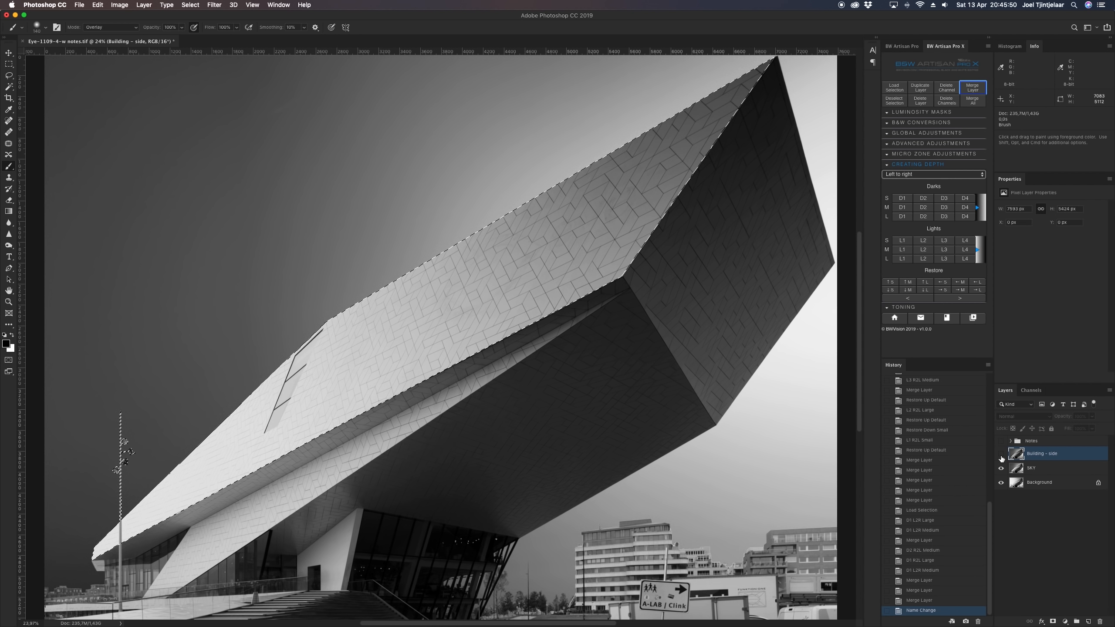
left_click(1001, 455)
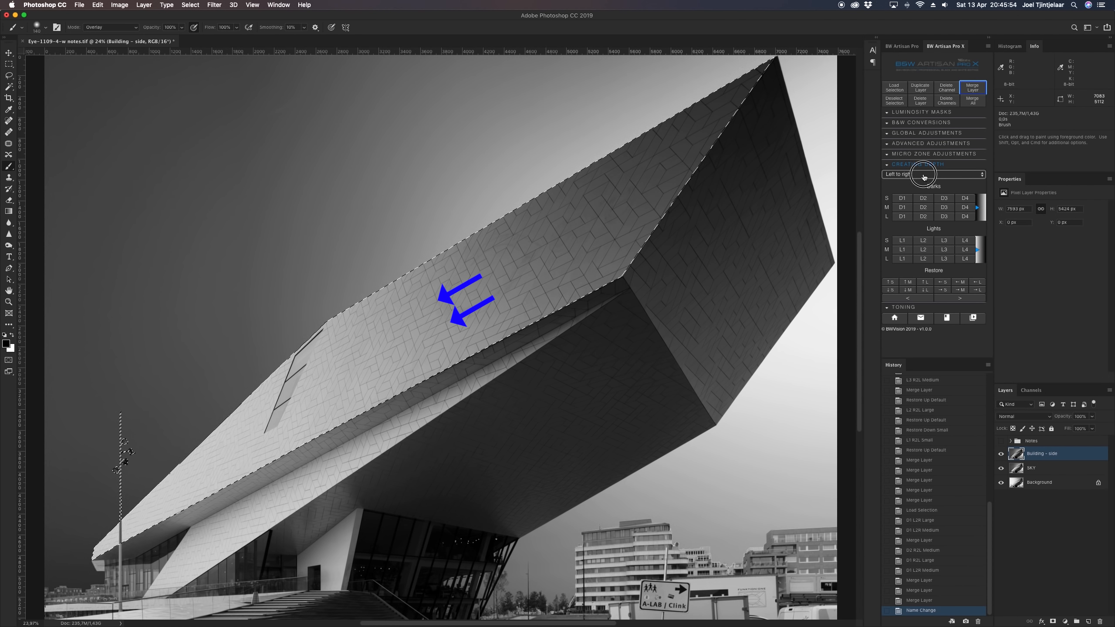
Add a D1 large right-to-left dark gradient to the building side and compare its effect
left_click(927, 174)
left_click(926, 184)
left_click(902, 216)
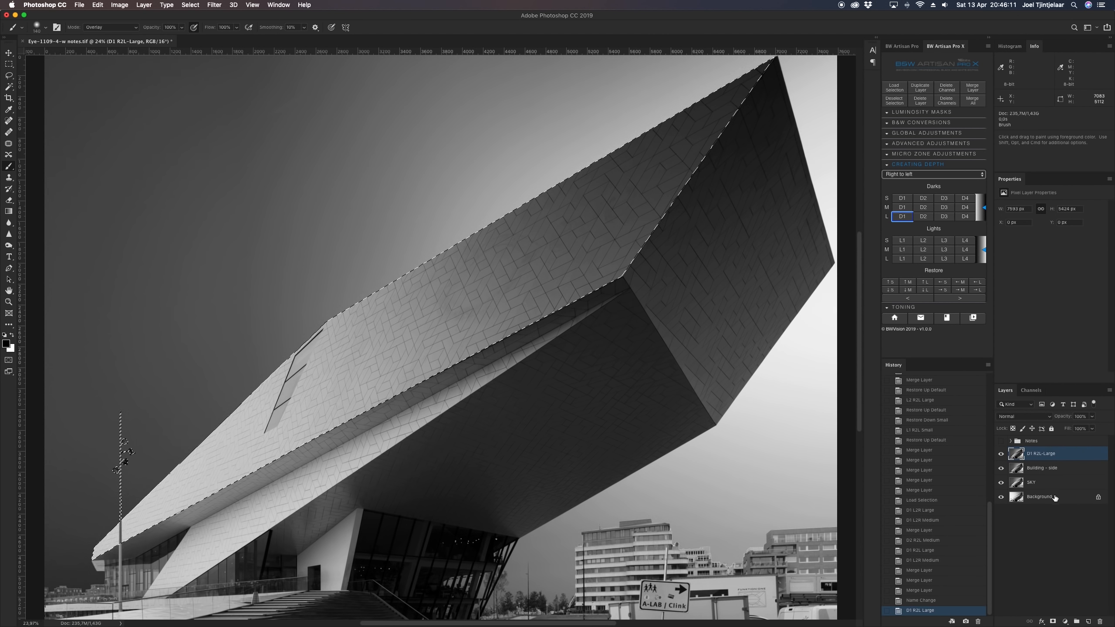
left_click(1001, 453)
left_click(1001, 455)
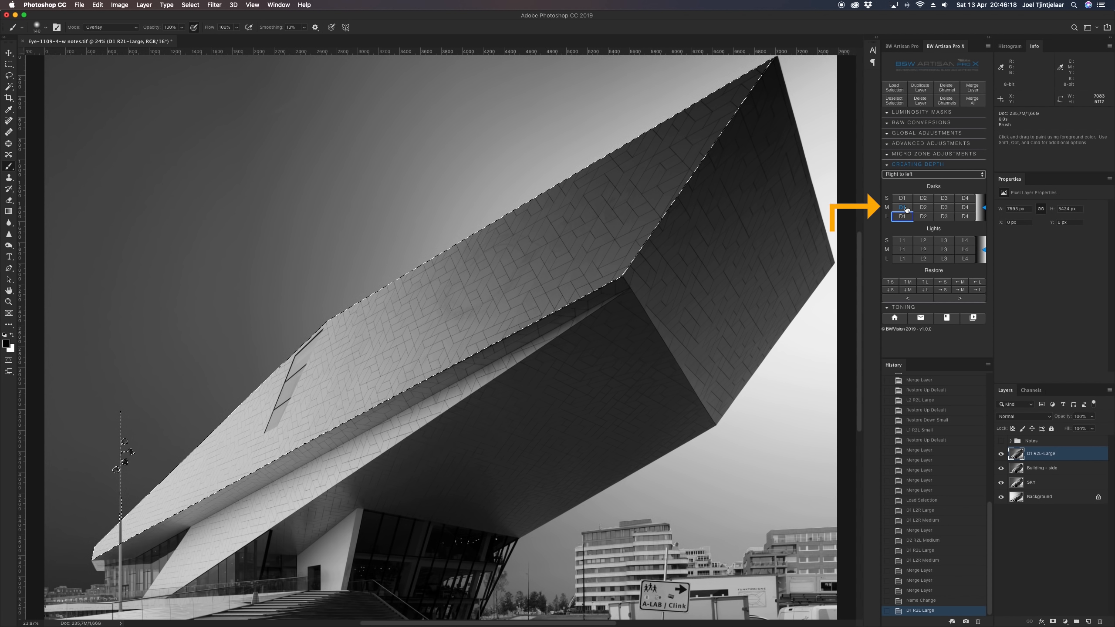
Add D1 medium and D1 small right-to-left dark gradients, merge all new gradients into the Building - side layer, and deselect
left_click(905, 208)
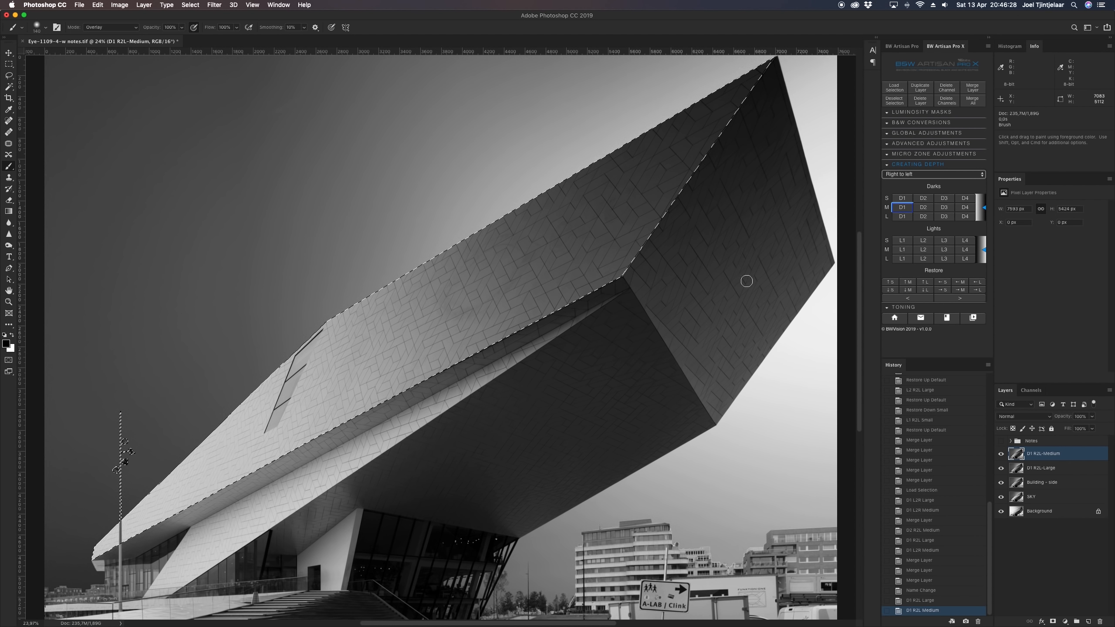
left_click(901, 200)
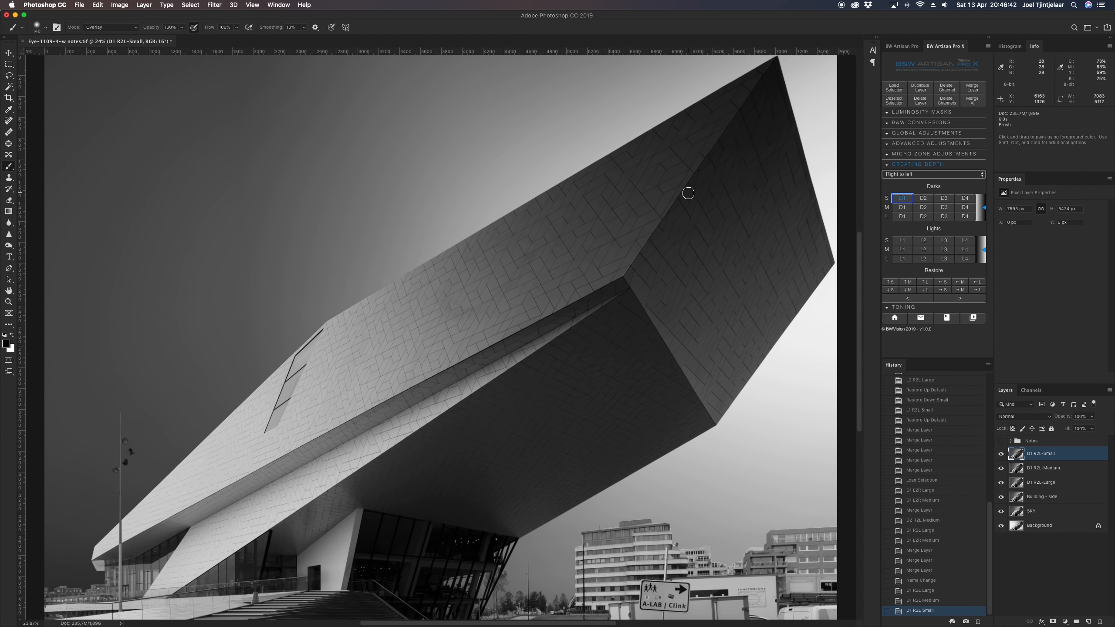
left_click(1001, 455)
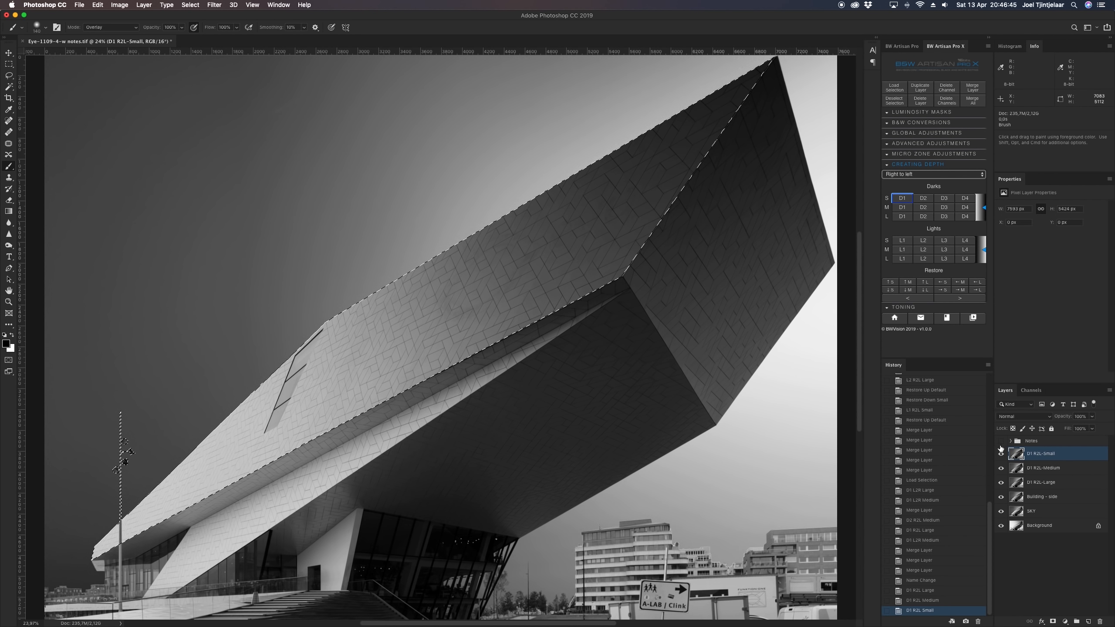
left_click(1001, 455)
left_click(972, 87)
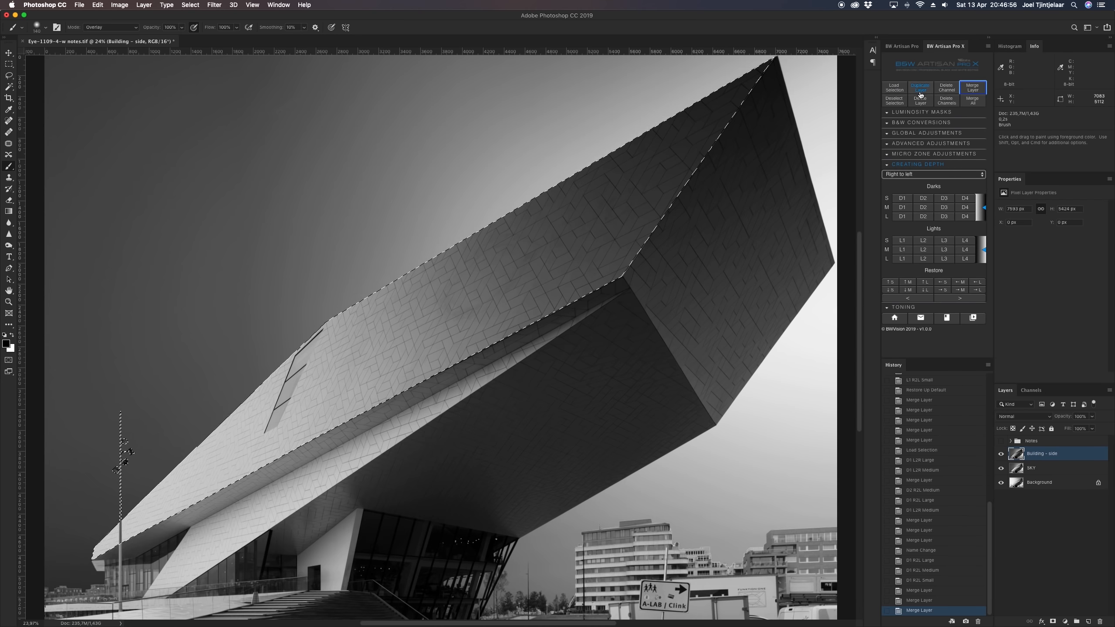
left_click(900, 102)
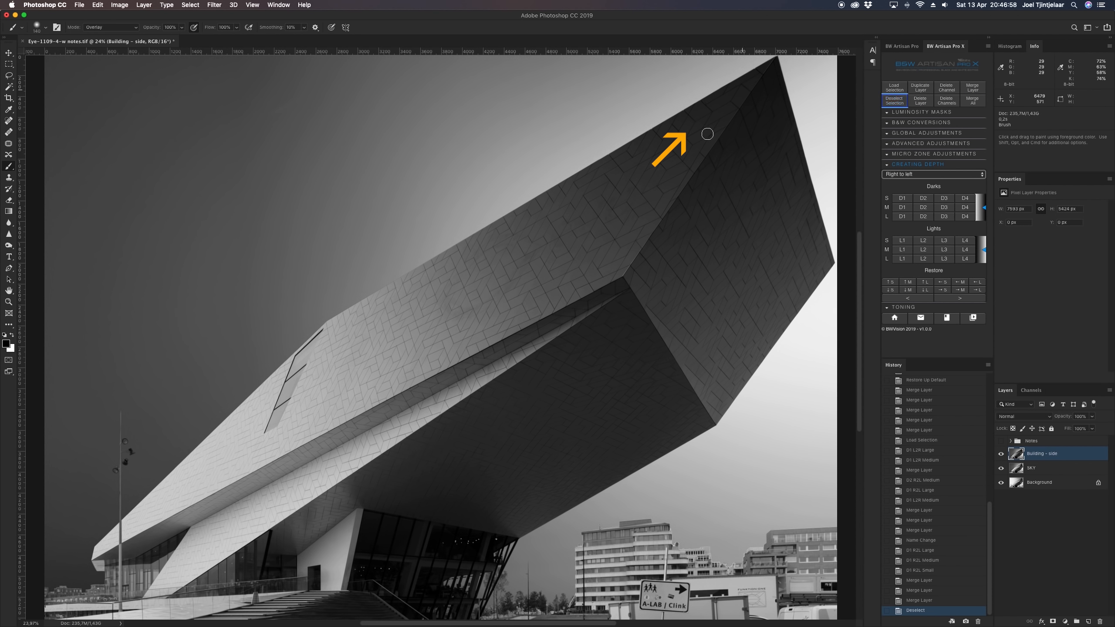
Review the building notes for the front surface against the image, and hide the notes again
left_click(1001, 441)
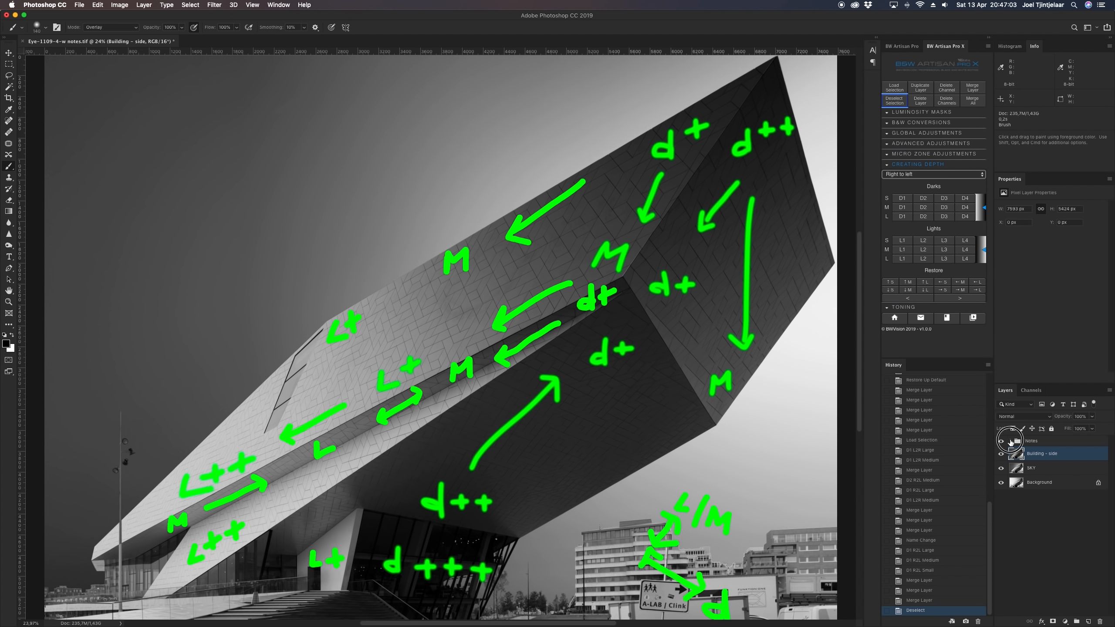
left_click(1010, 441)
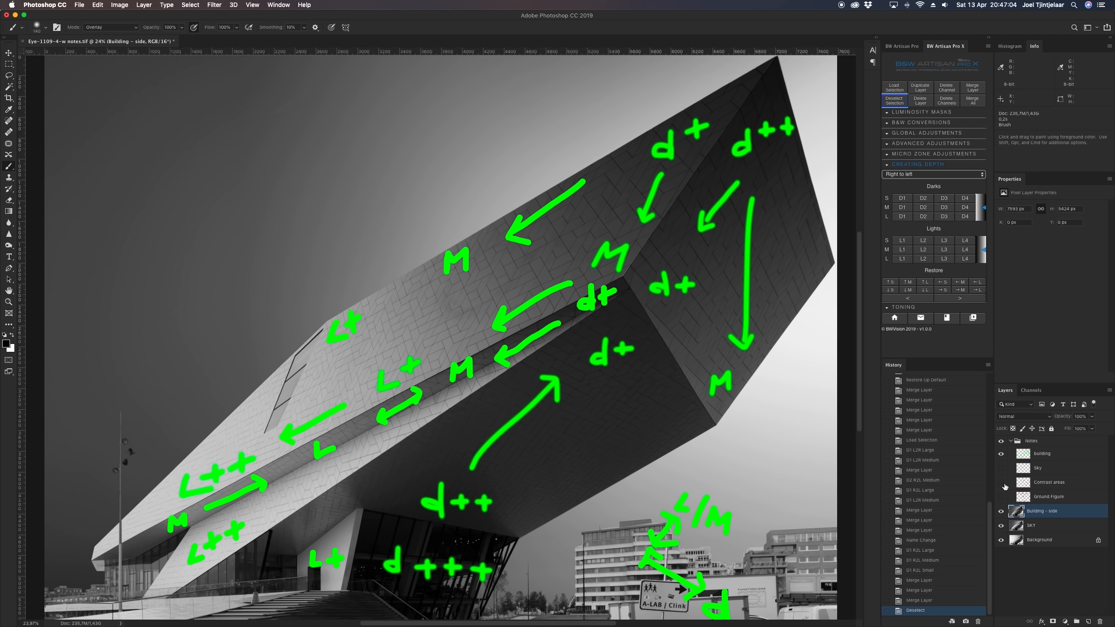
left_click(1001, 482)
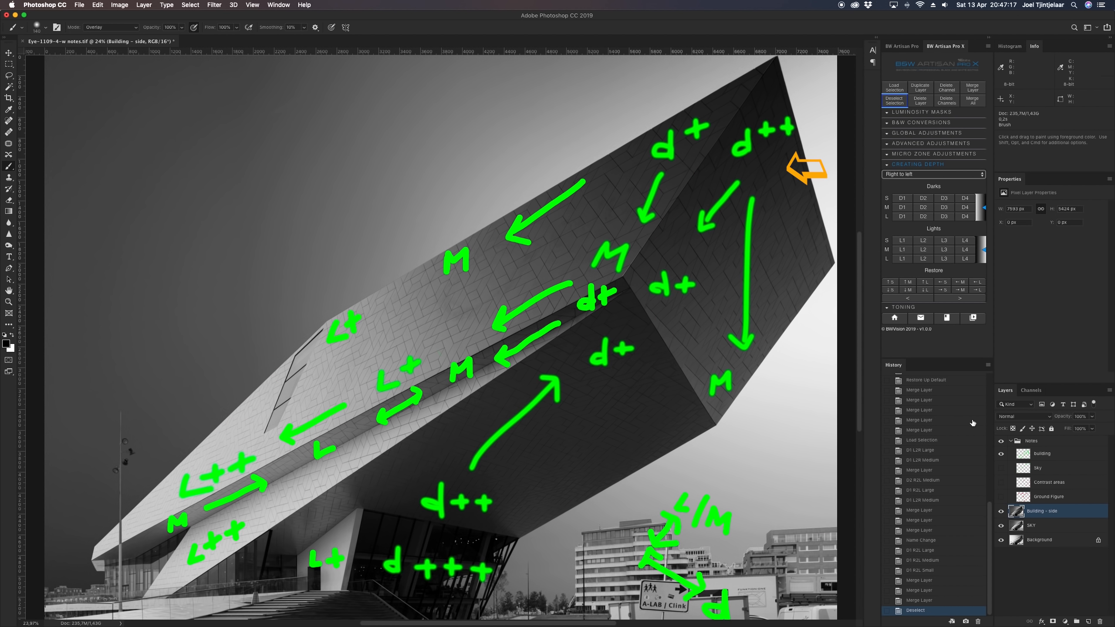
left_click(1012, 441)
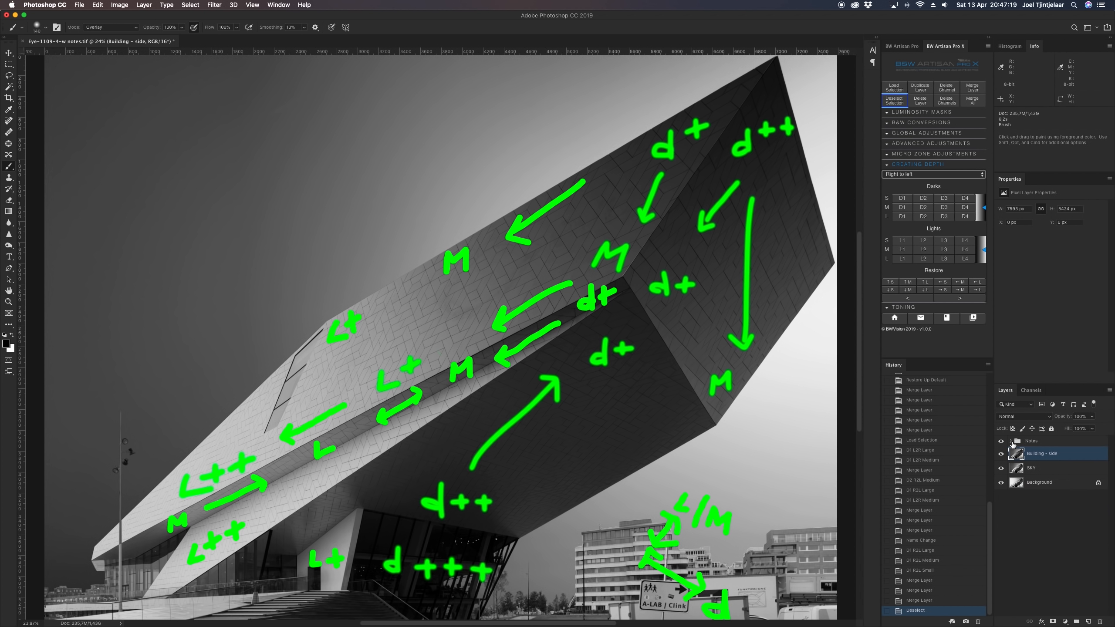
left_click(1001, 440)
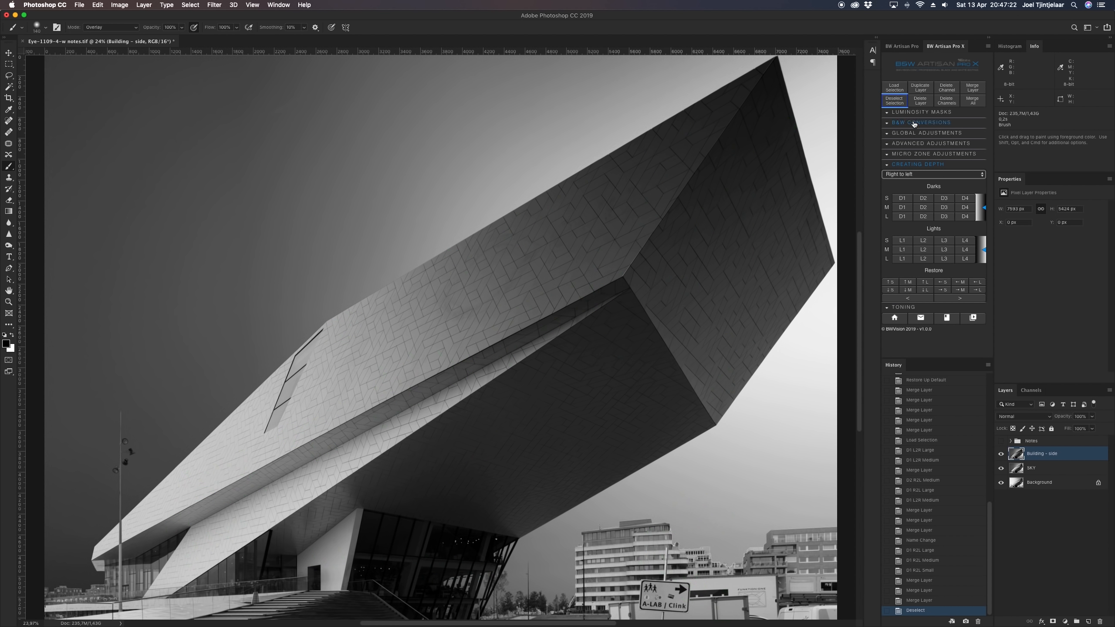
Load the Building-front channel as a new selection
left_click(895, 87)
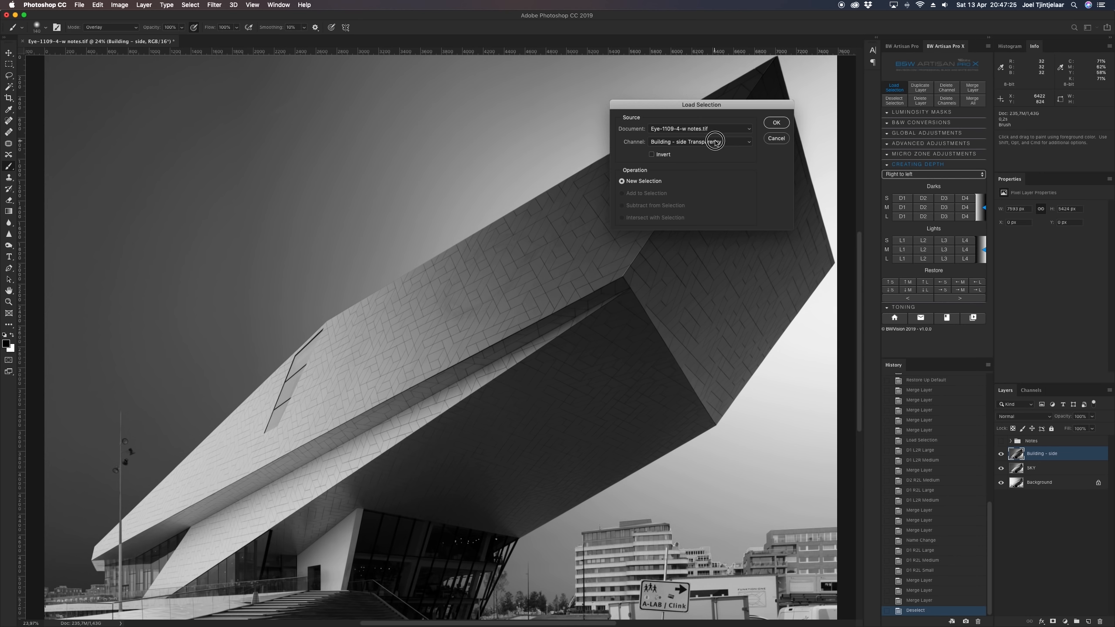
left_click(699, 141)
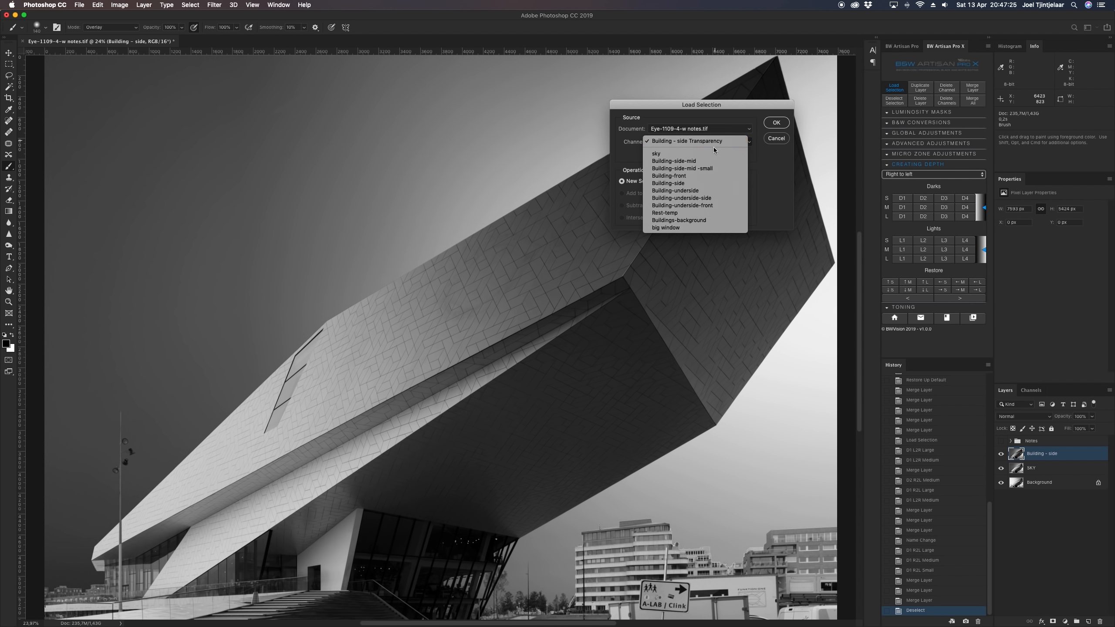
left_click(703, 176)
left_click(776, 122)
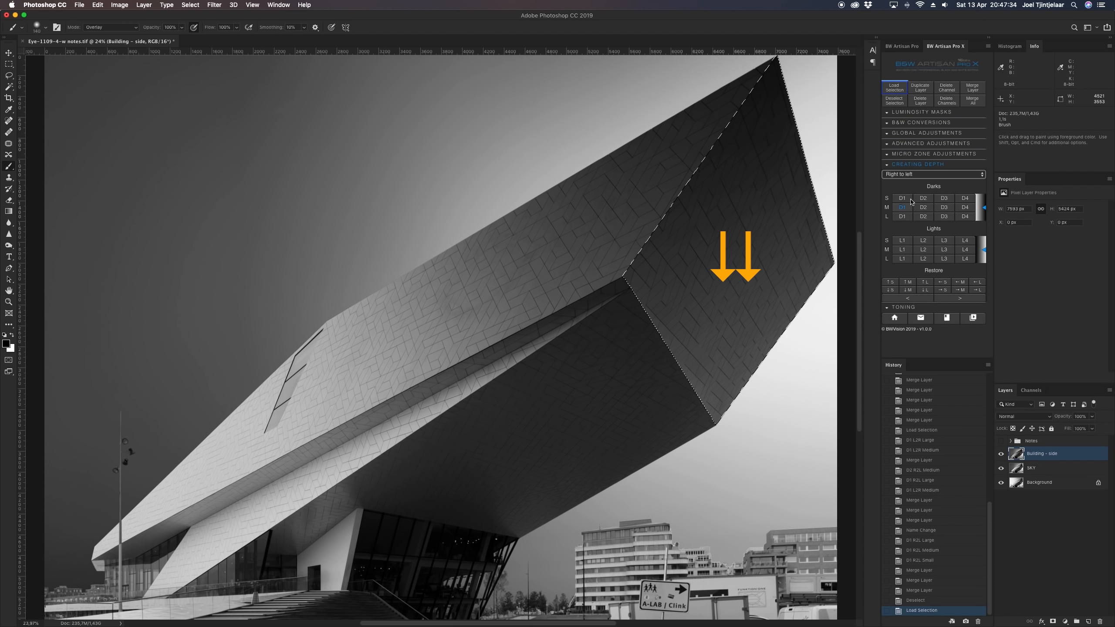
Add D1 large and D1 medium top-to-bottom dark gradients to the building front, comparing the large one, and clear the selection
left_click(912, 174)
left_click(913, 189)
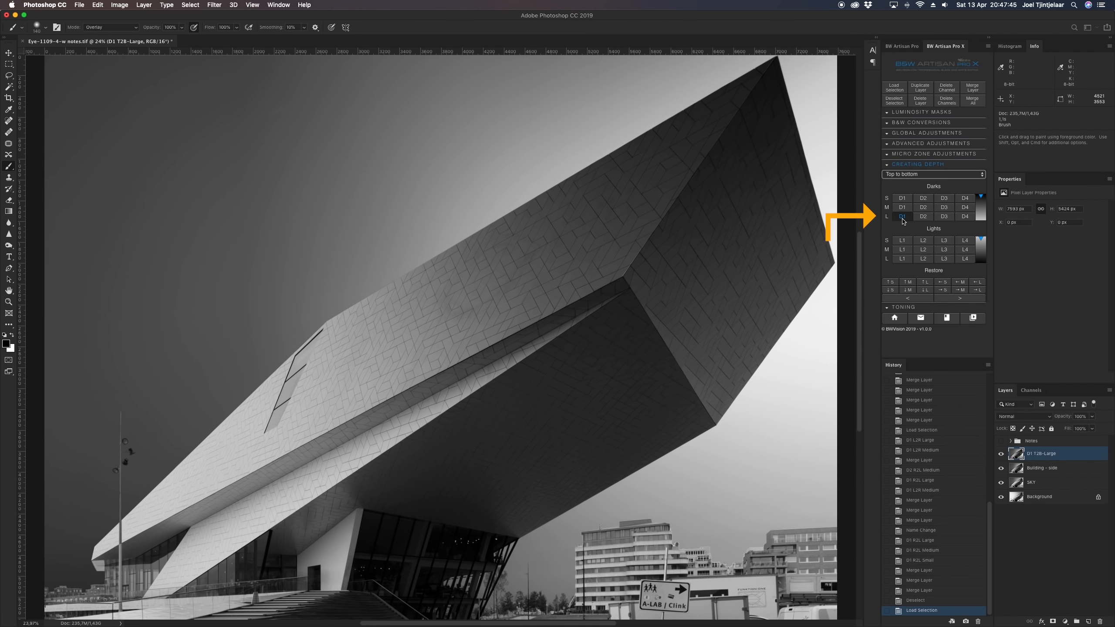
left_click(902, 217)
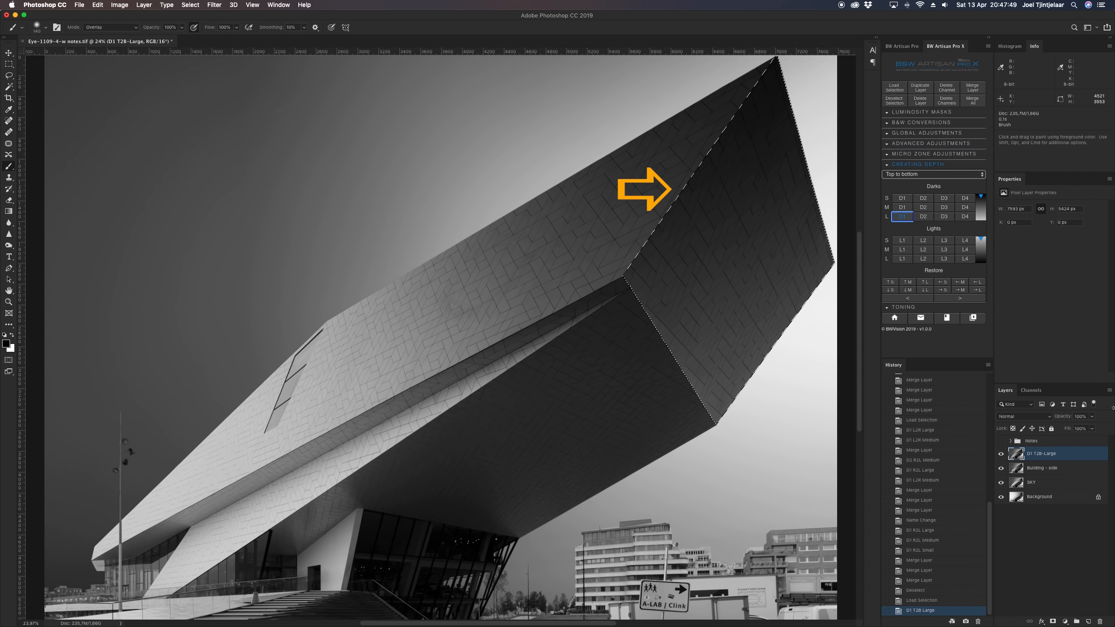
left_click(1000, 453)
left_click(1000, 453)
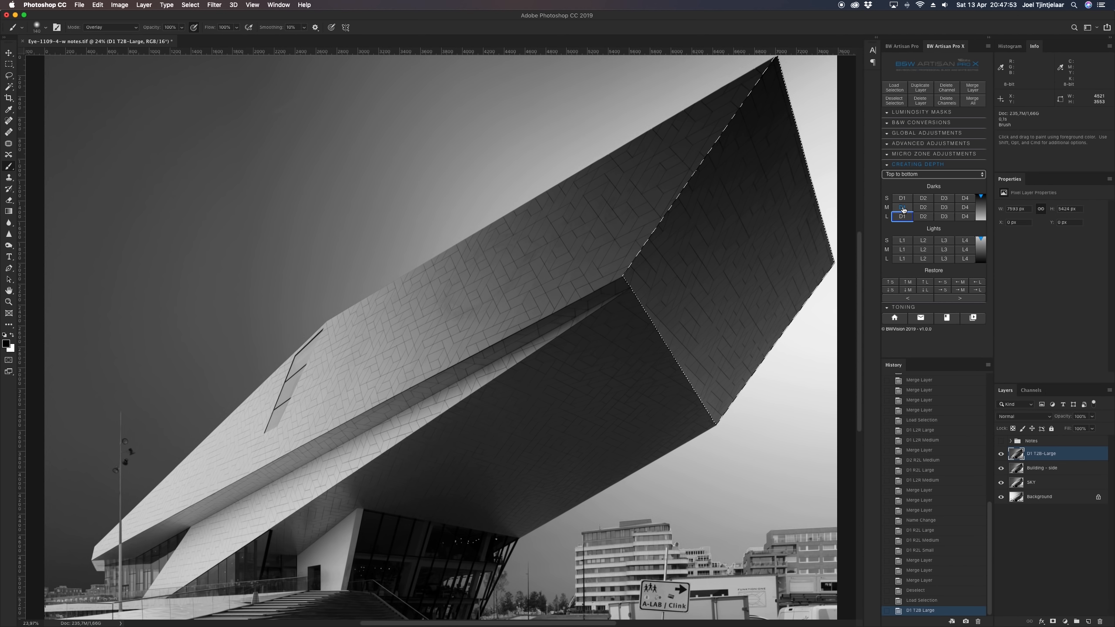
left_click(906, 207)
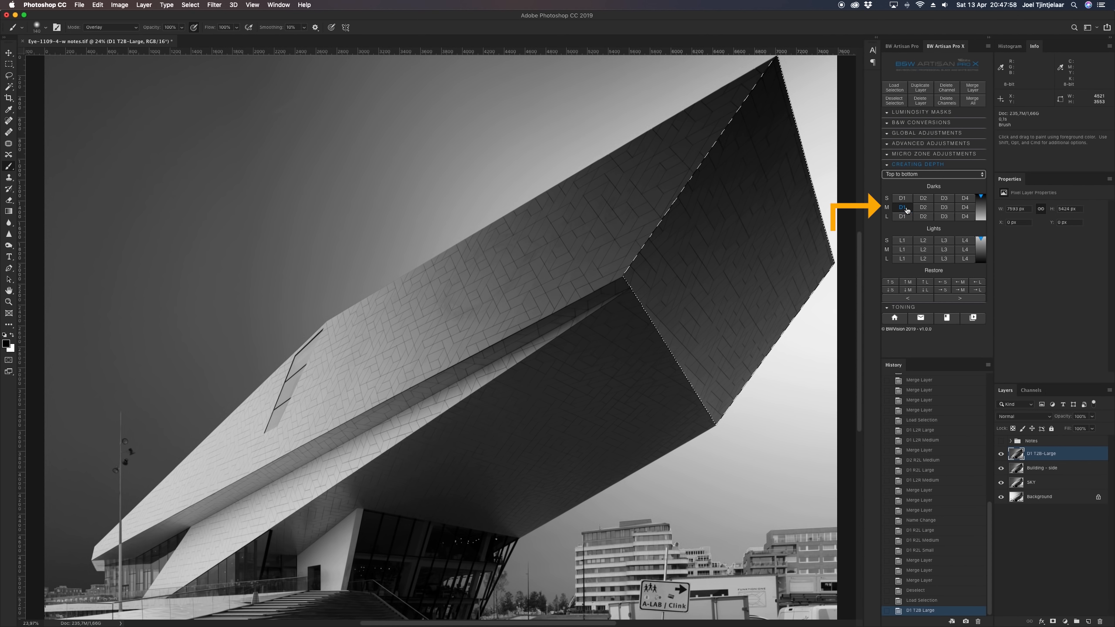
left_click(894, 101)
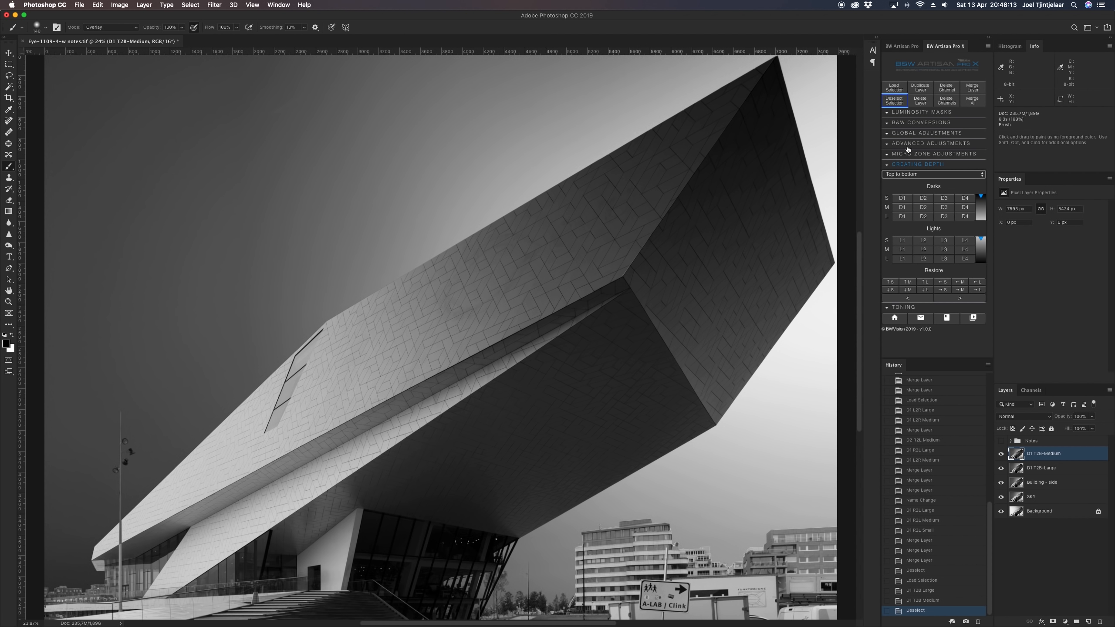
Reload the selection of the building's front surface from the Building-front channel
left_click(899, 94)
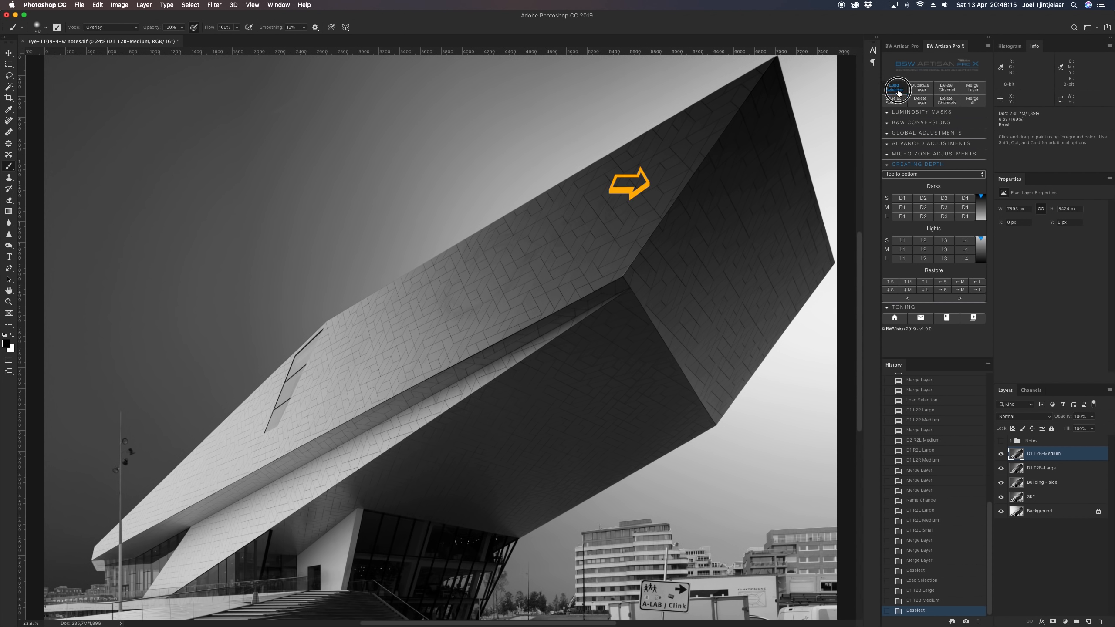
left_click(697, 141)
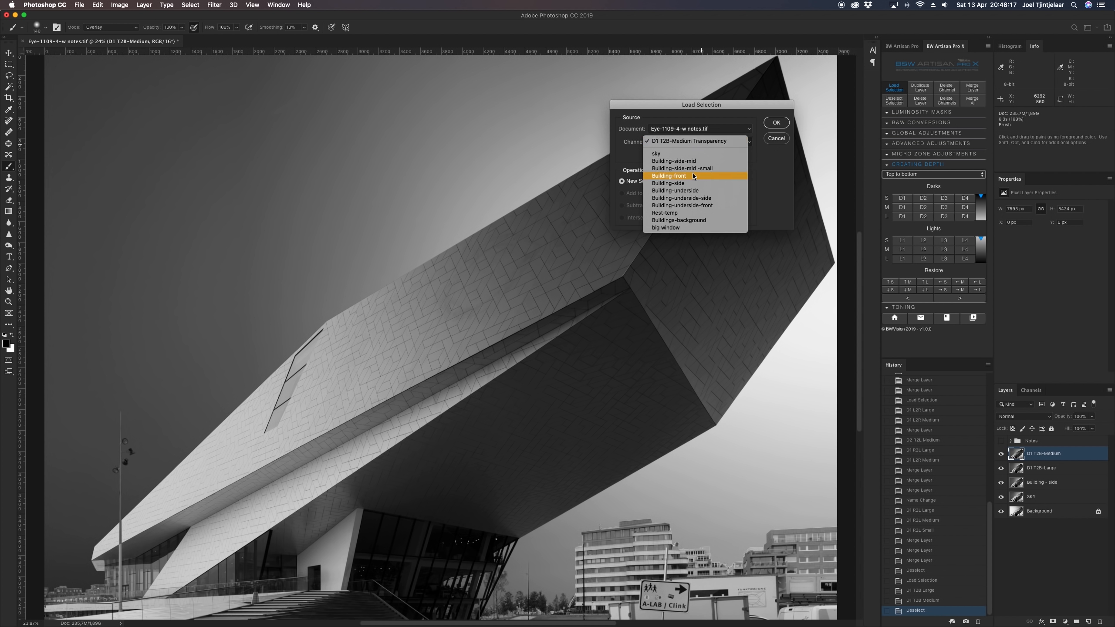
left_click(691, 183)
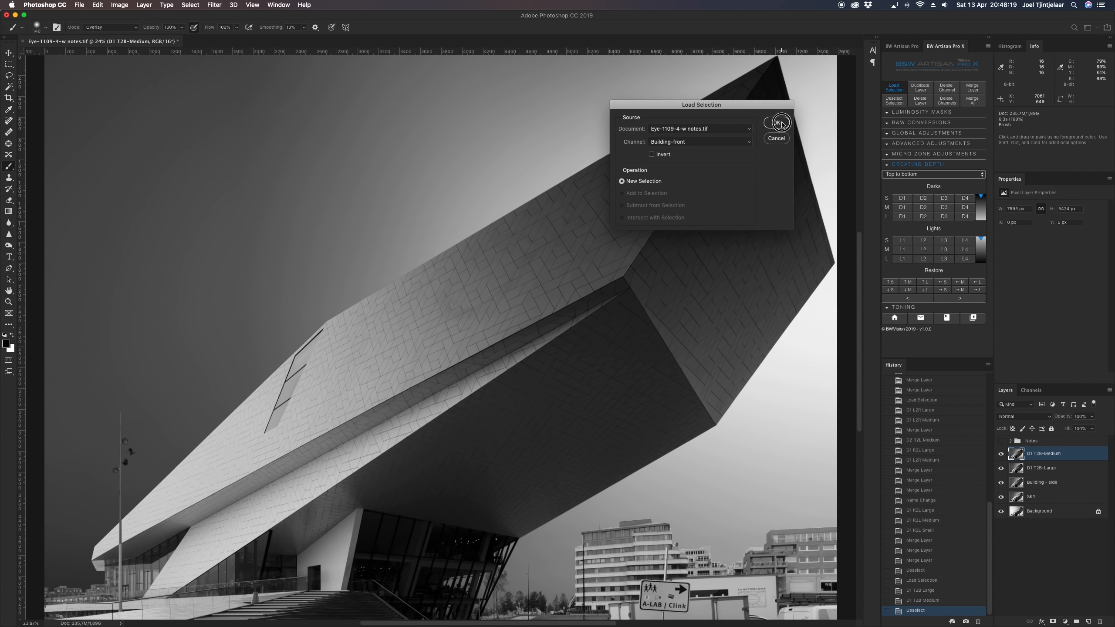
left_click(776, 123)
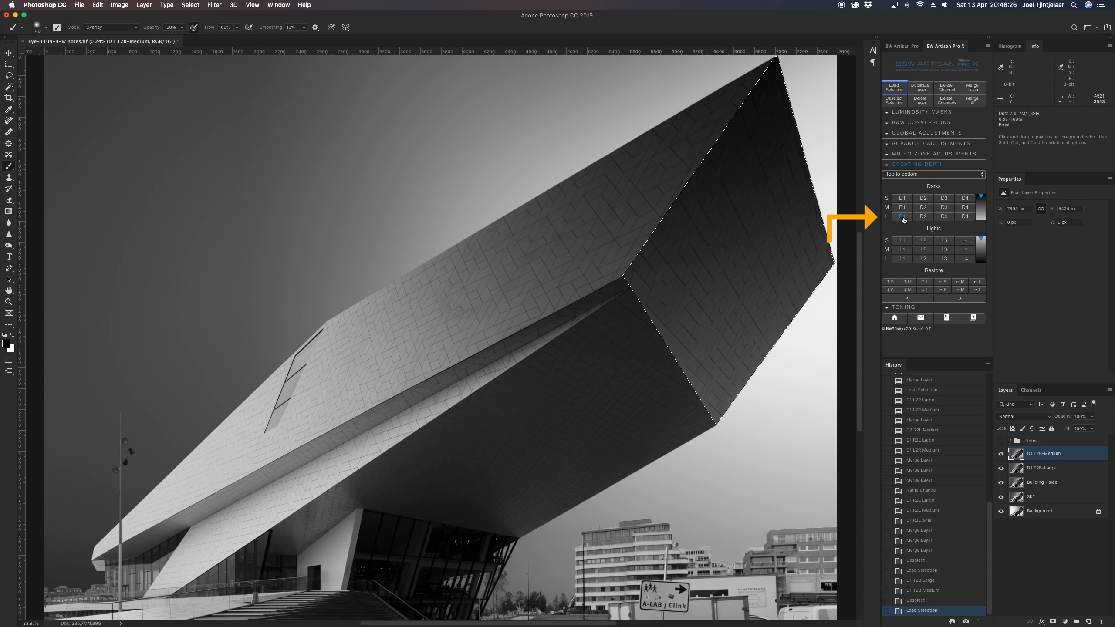
Add another D1 large top-to-bottom dark gradient to the building front, clear the selection and inspect the front's upper edge up close
left_click(901, 216)
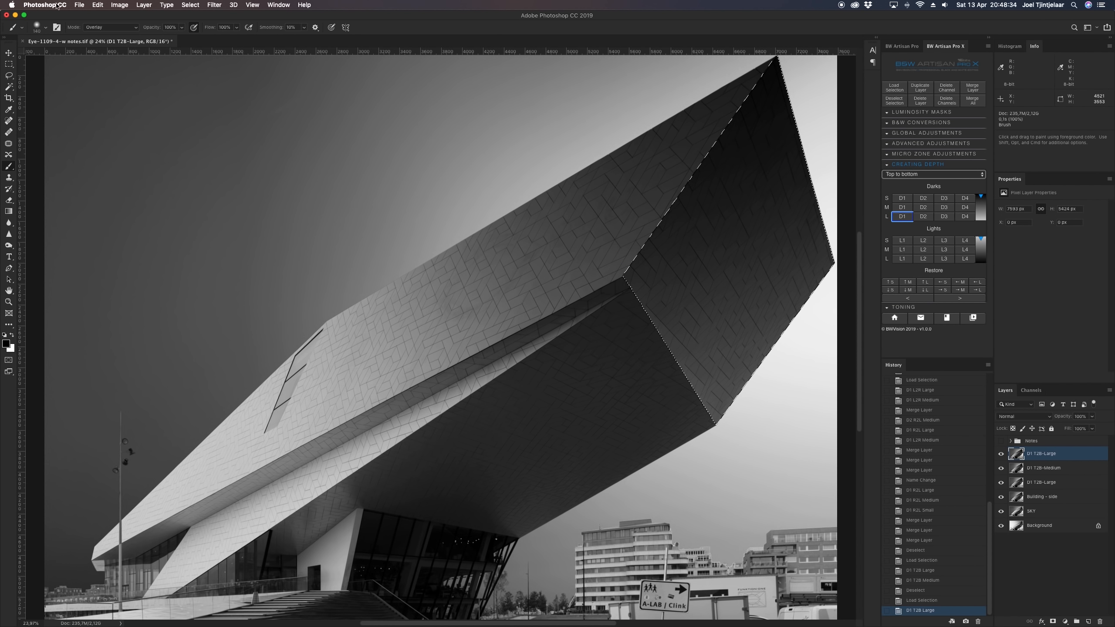
key("super+d")
scroll(758, 132, "up", 6)
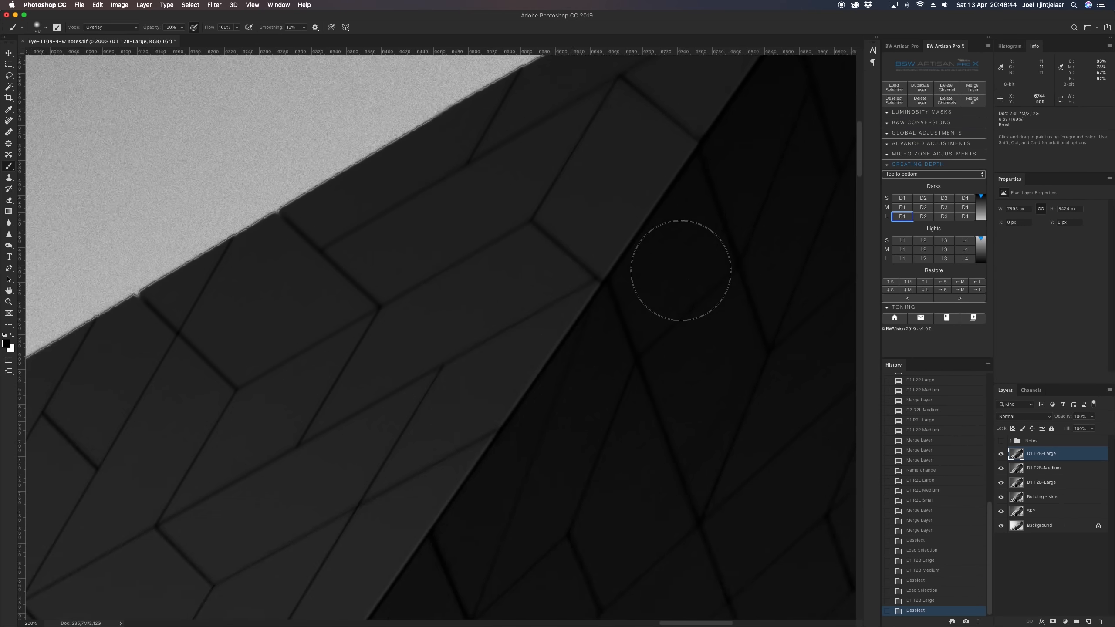
scroll(681, 270, "down", 3)
scroll(680, 270, "up", 4)
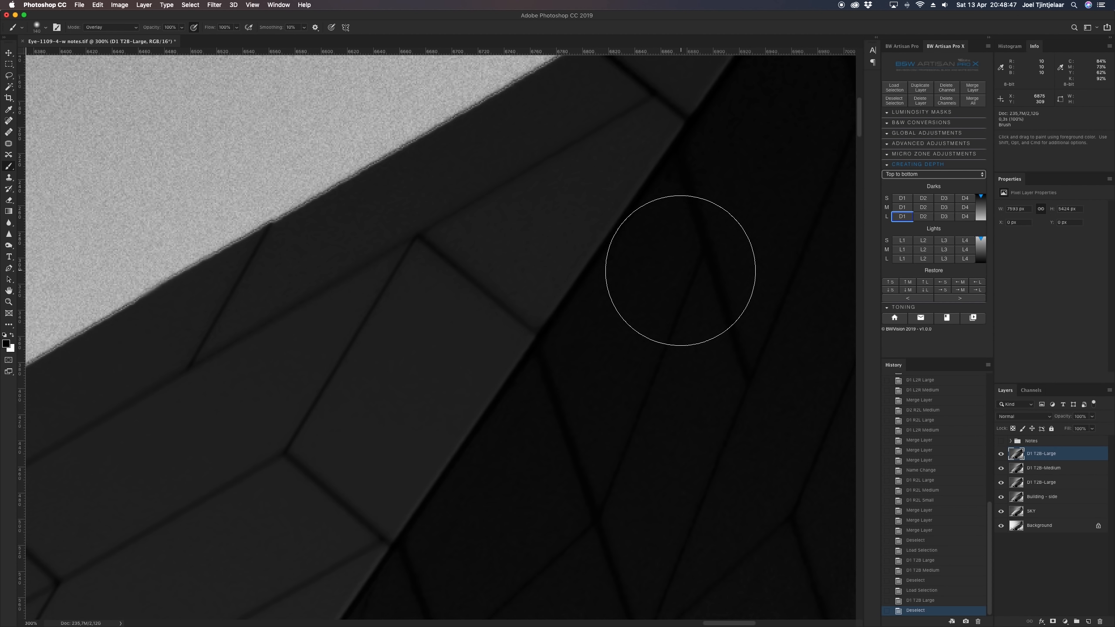
scroll(681, 270, "up", 3)
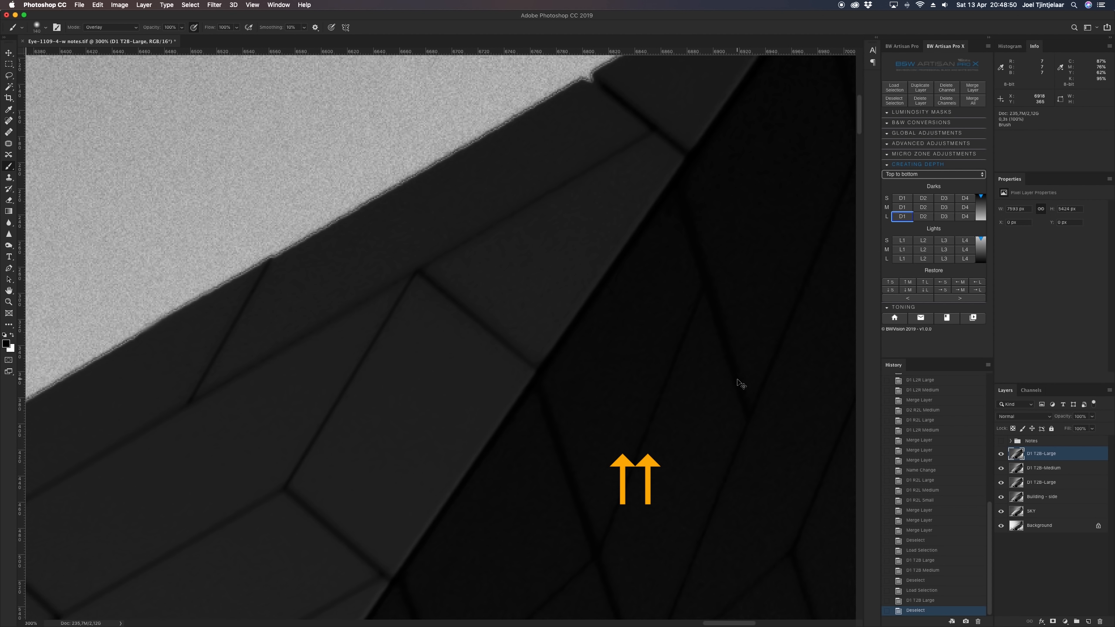
key("super+0")
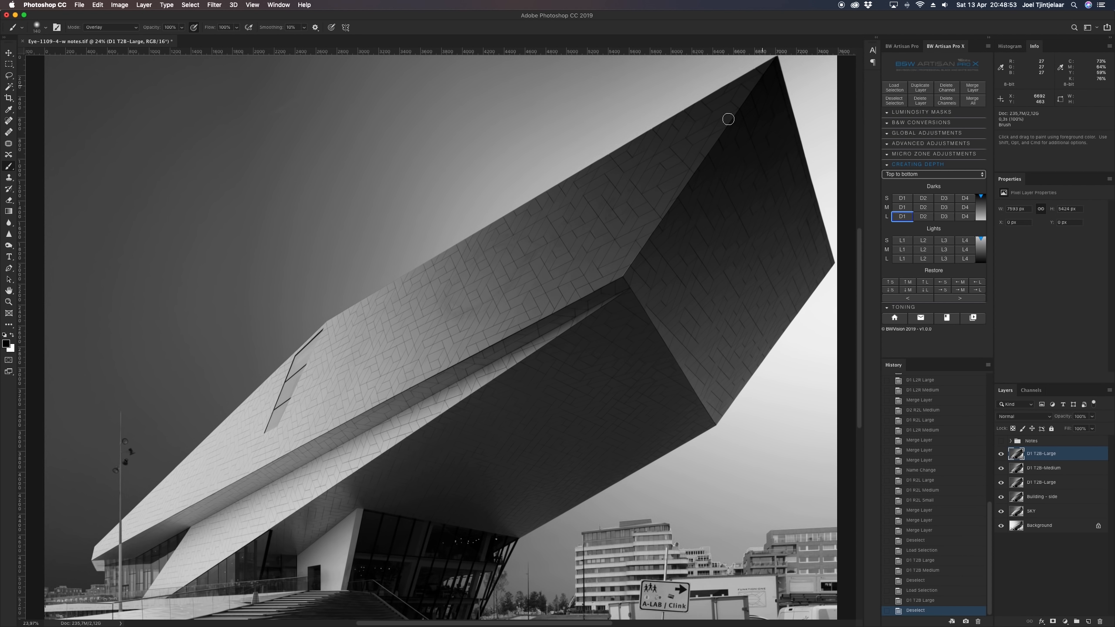
Compare the darkened building front with the planning notes, and hide the notes again
left_click(1000, 441)
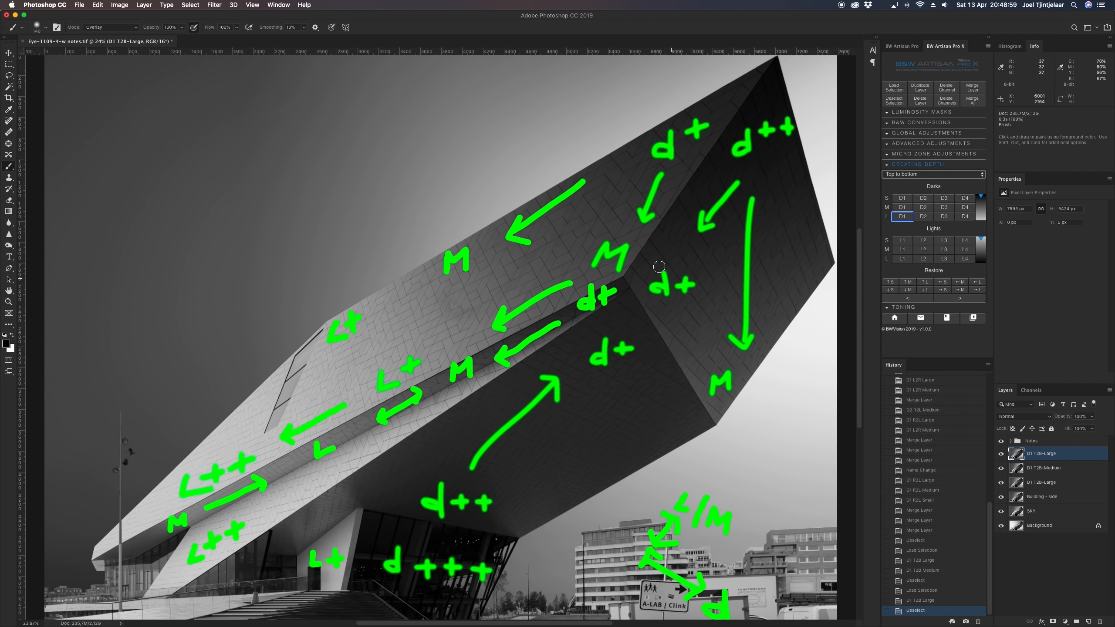
left_click(1000, 442)
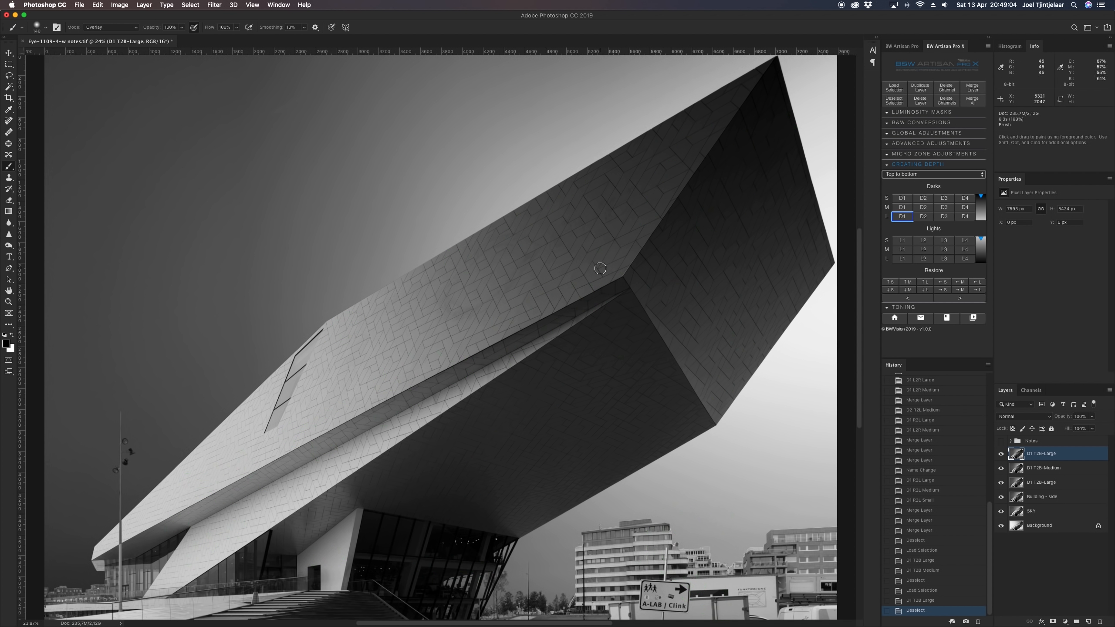
left_click(1000, 440)
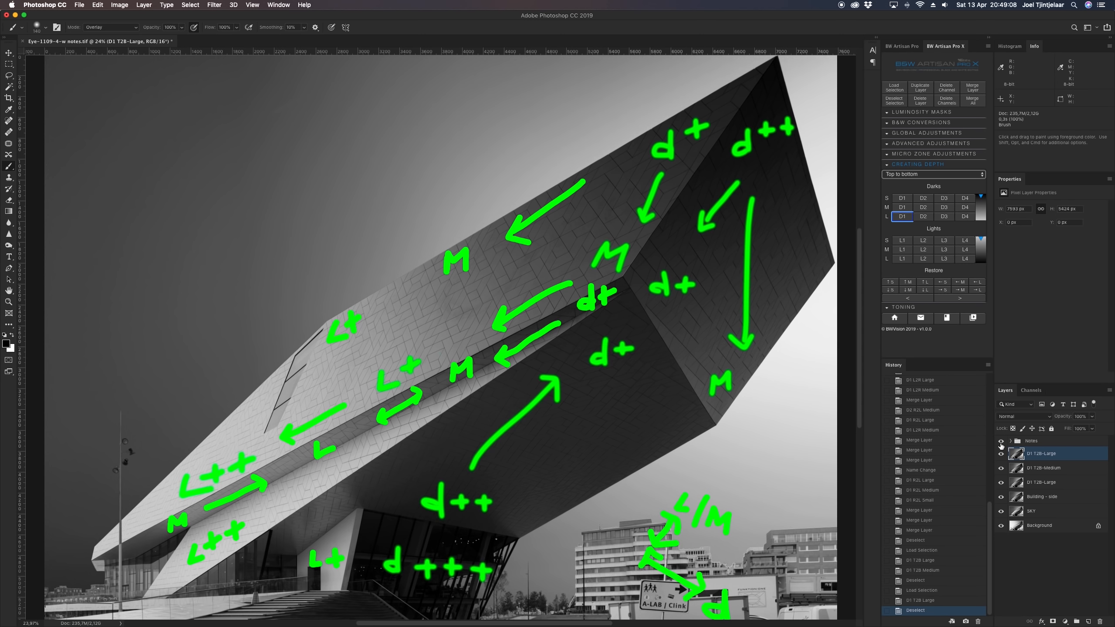
left_click(1000, 442)
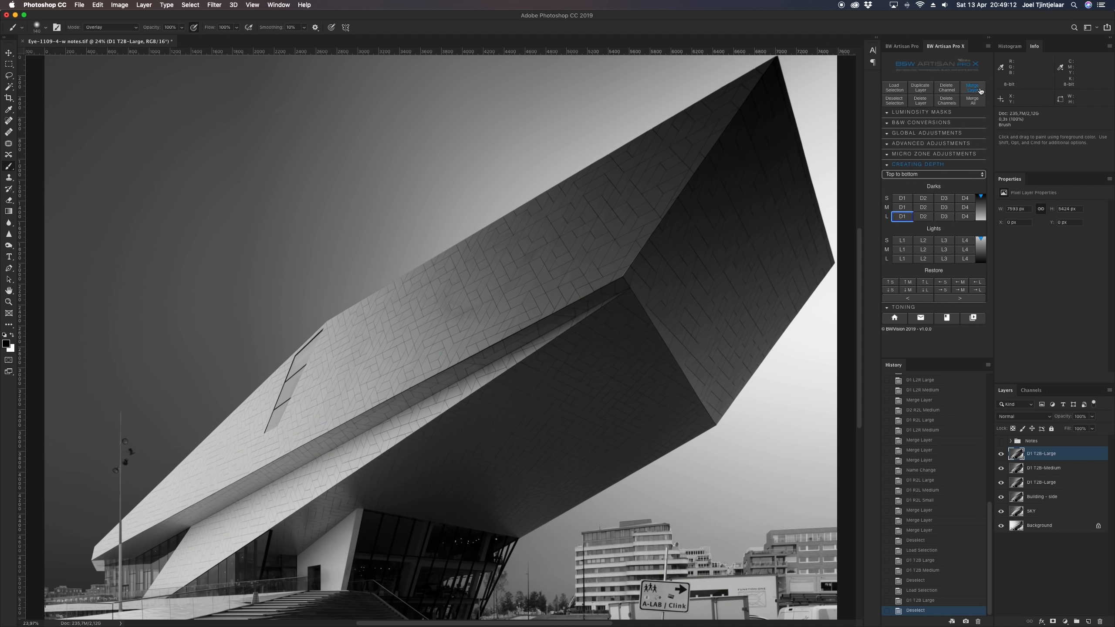
Merge the building front's gradient layers into one and rename the merged layer "Building - front"
left_click(979, 90)
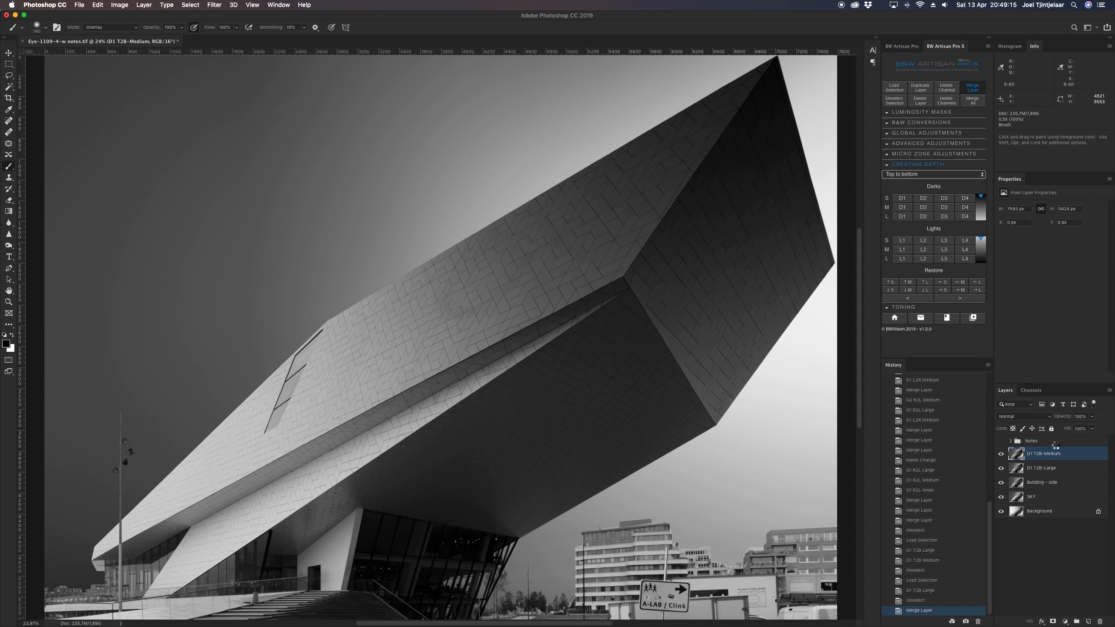
left_click(979, 90)
double_click(1041, 453)
type("Building")
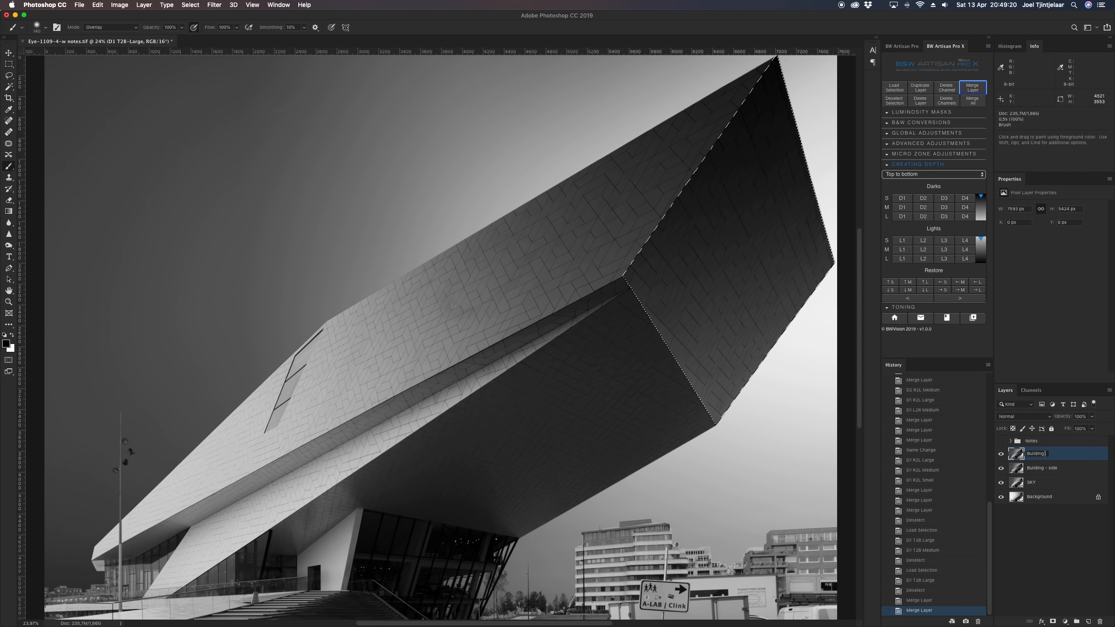
type(" - front")
key("Return")
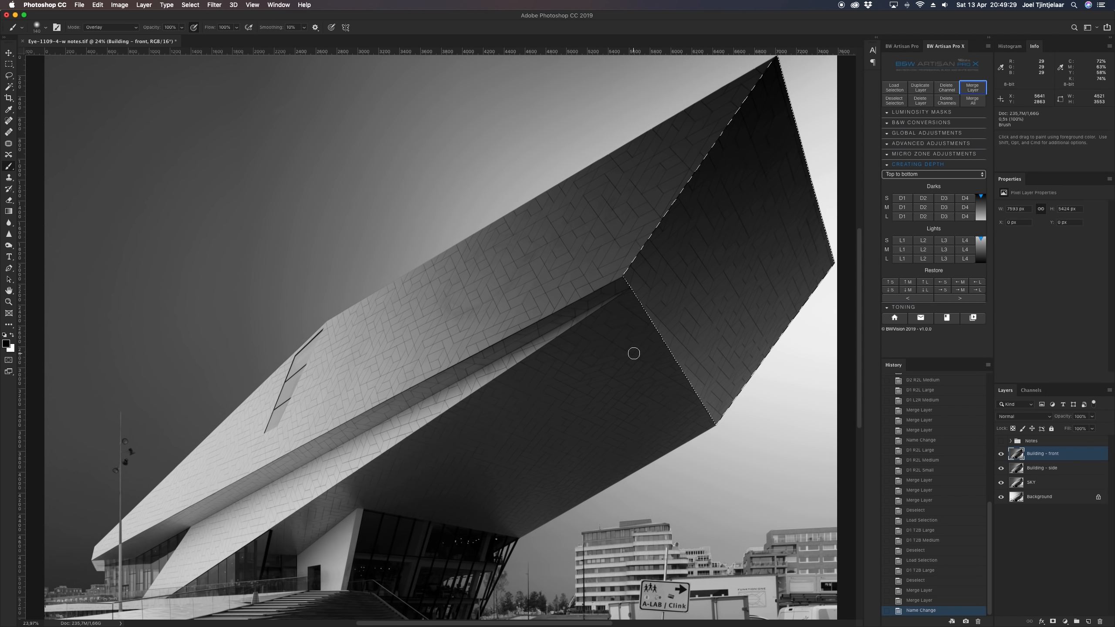
Load the Building-underside channel as a new selection
left_click(894, 87)
left_click(726, 141)
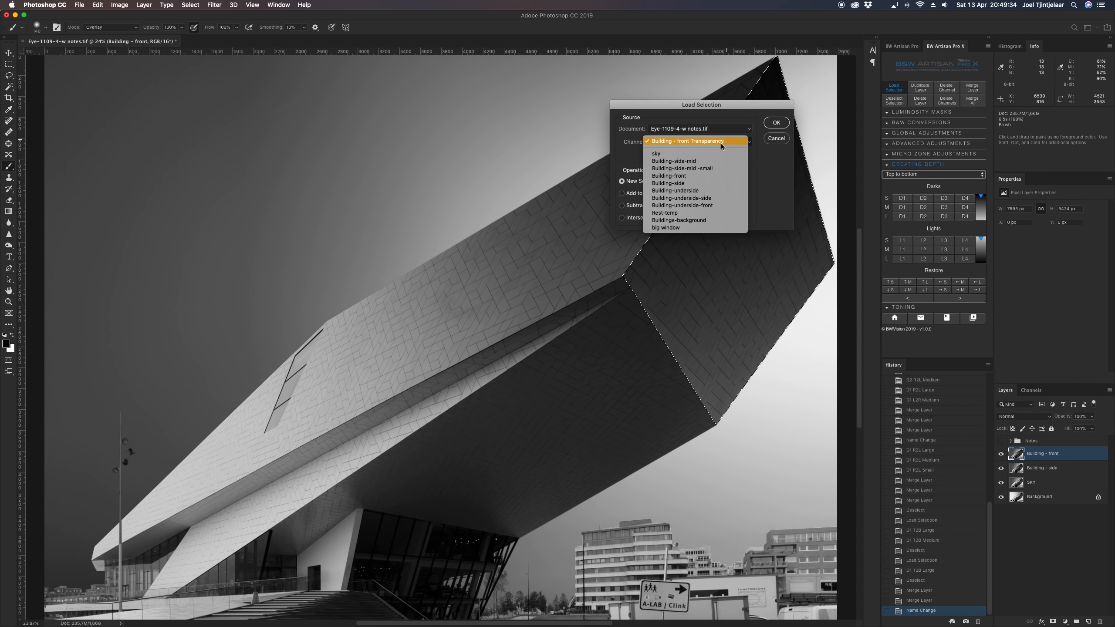
left_click(707, 192)
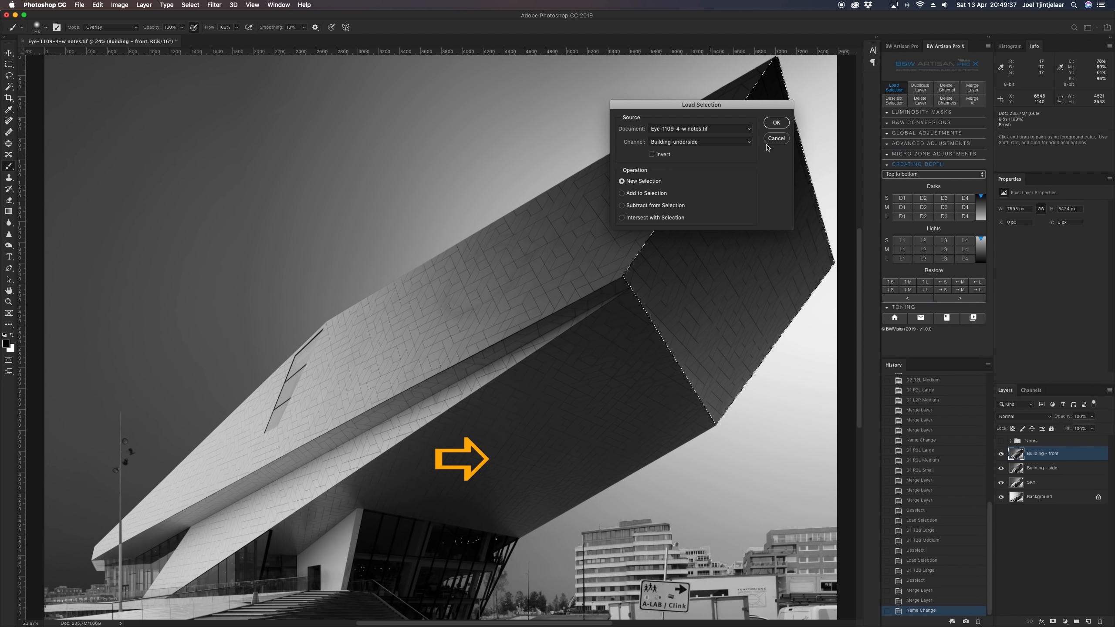
left_click(776, 123)
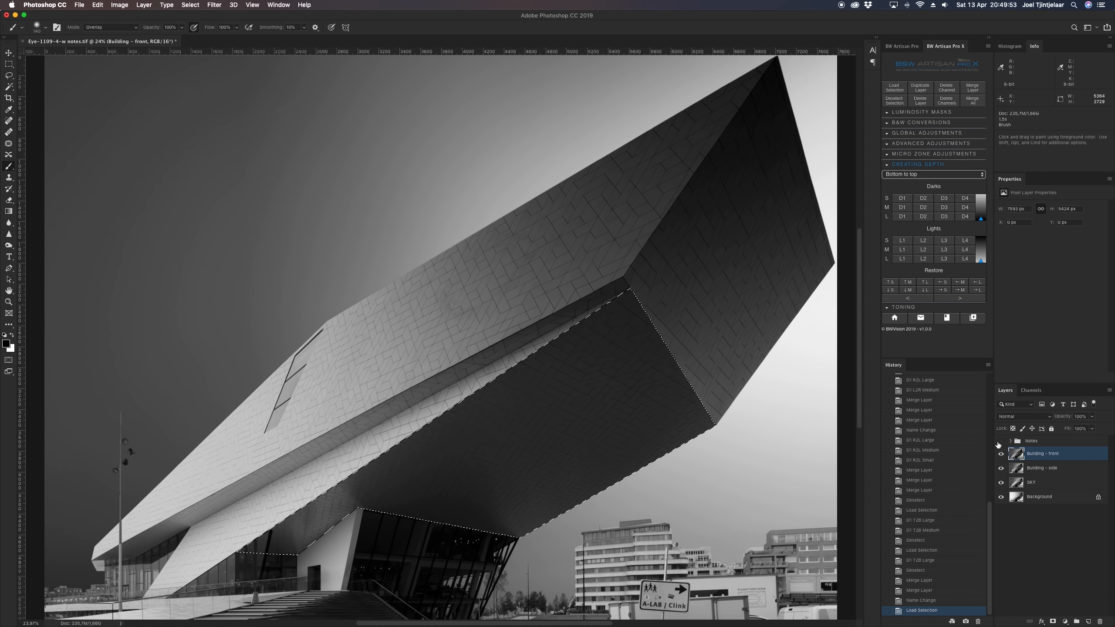
Add D2 large and D2 medium bottom-to-top dark gradients to the underside, checking the notes and comparing the medium one on and off
left_click(1001, 441)
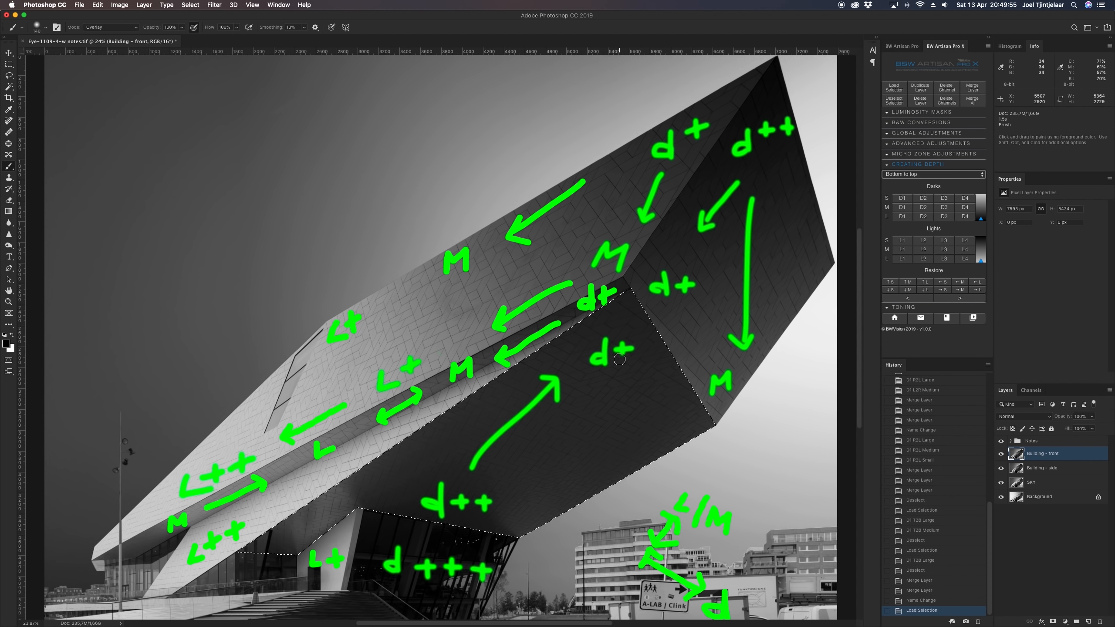
left_click(923, 215)
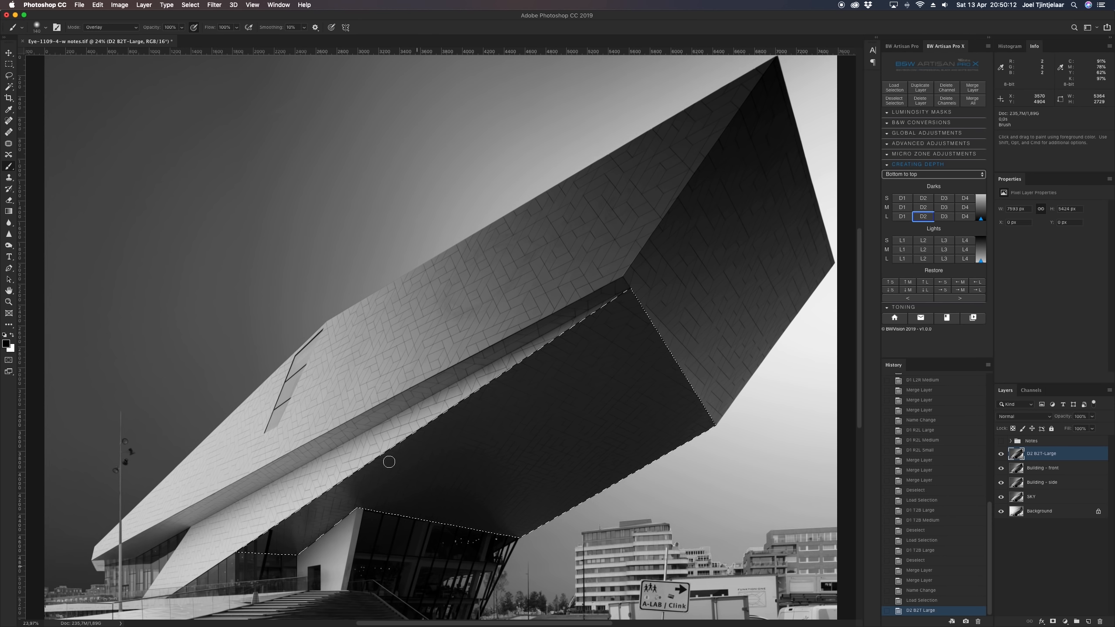
left_click(1000, 441)
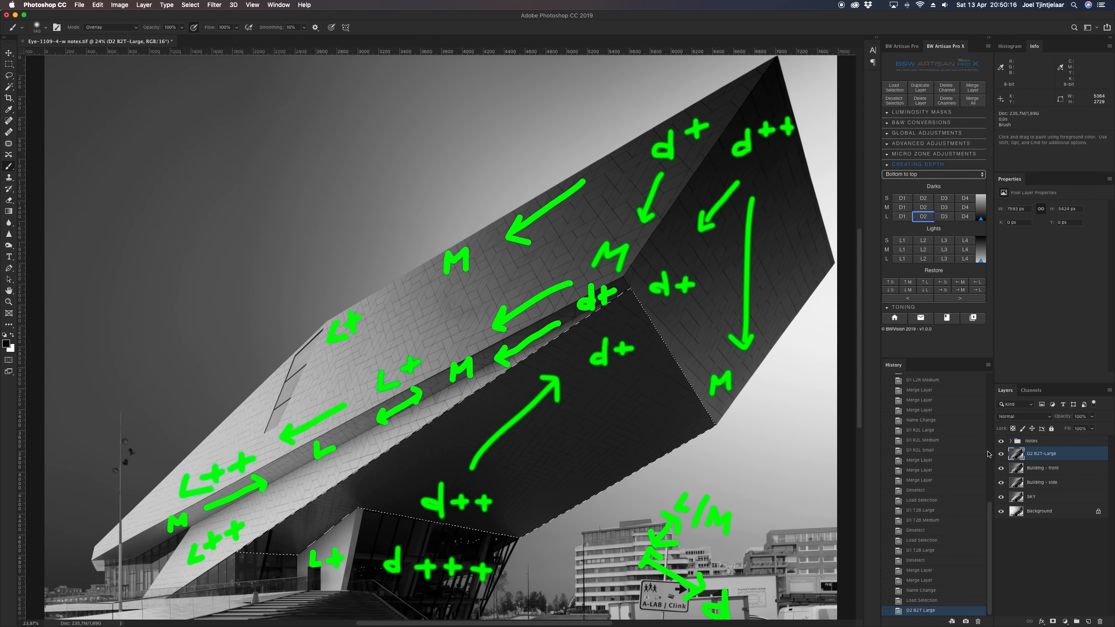
left_click(1001, 441)
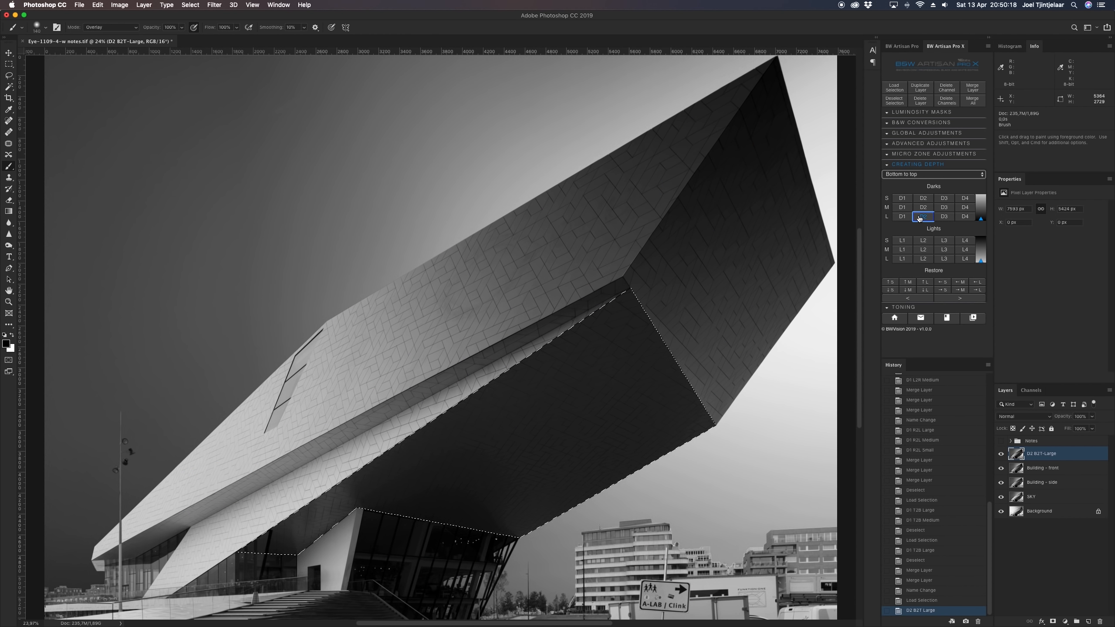
left_click(923, 207)
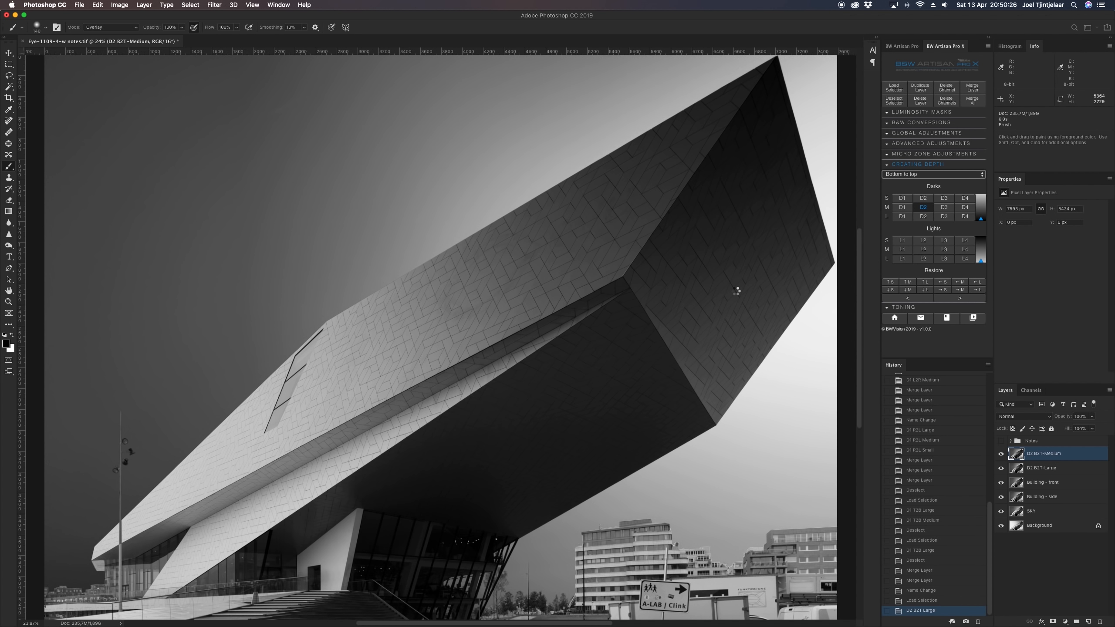
left_click(1001, 454)
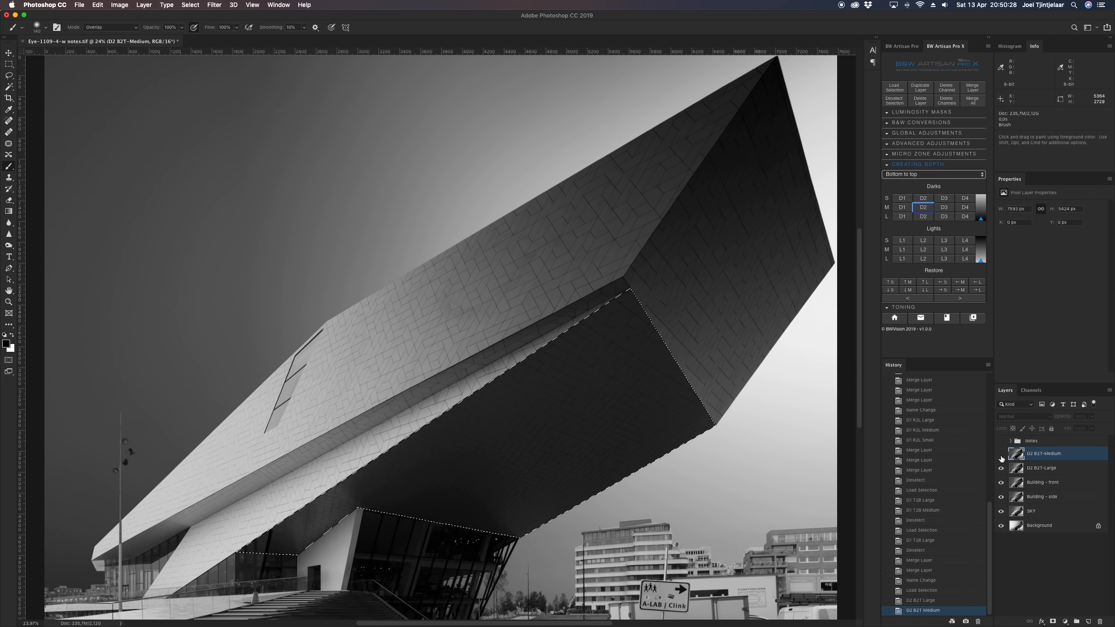
left_click(1001, 457)
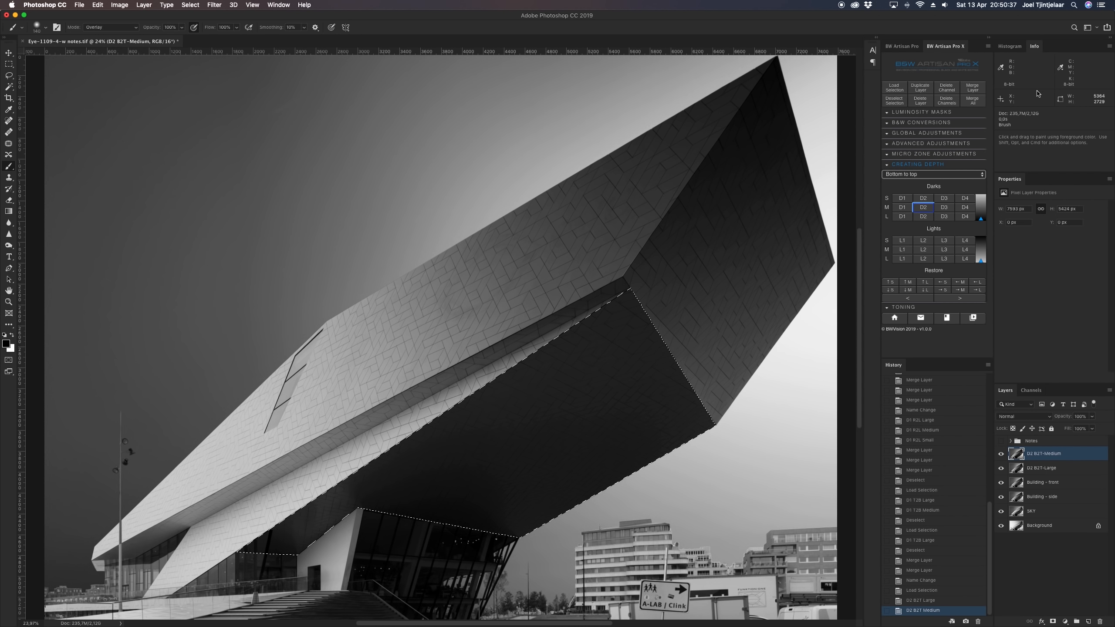
Merge the two underside gradient layers and rename the merged layer "Building underside"
left_click(979, 88)
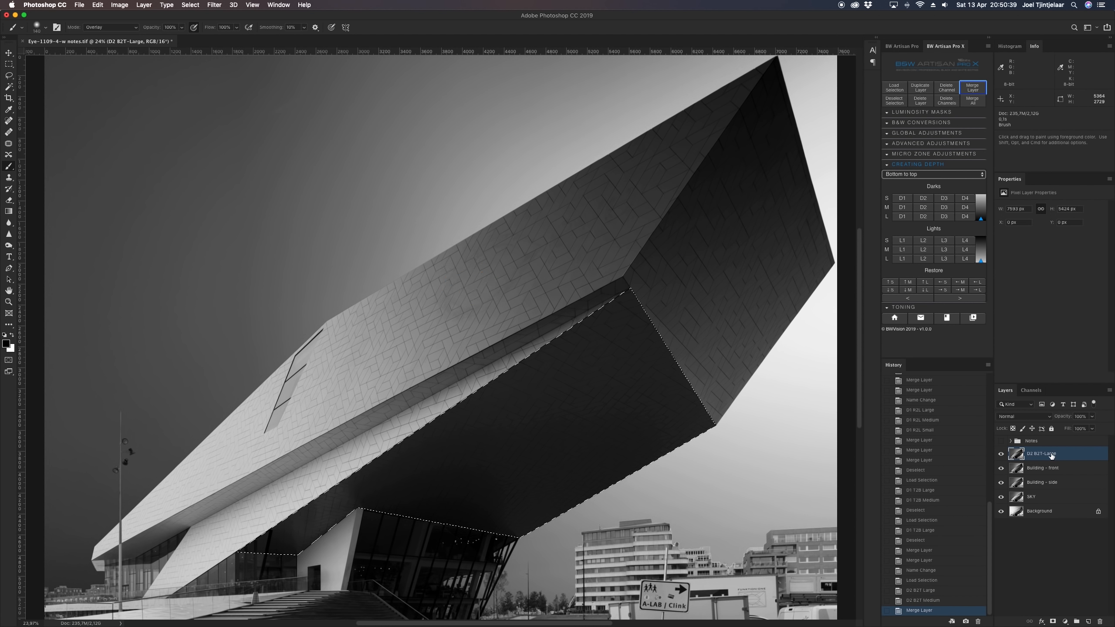
double_click(1048, 454)
type("Building underside")
key("Return")
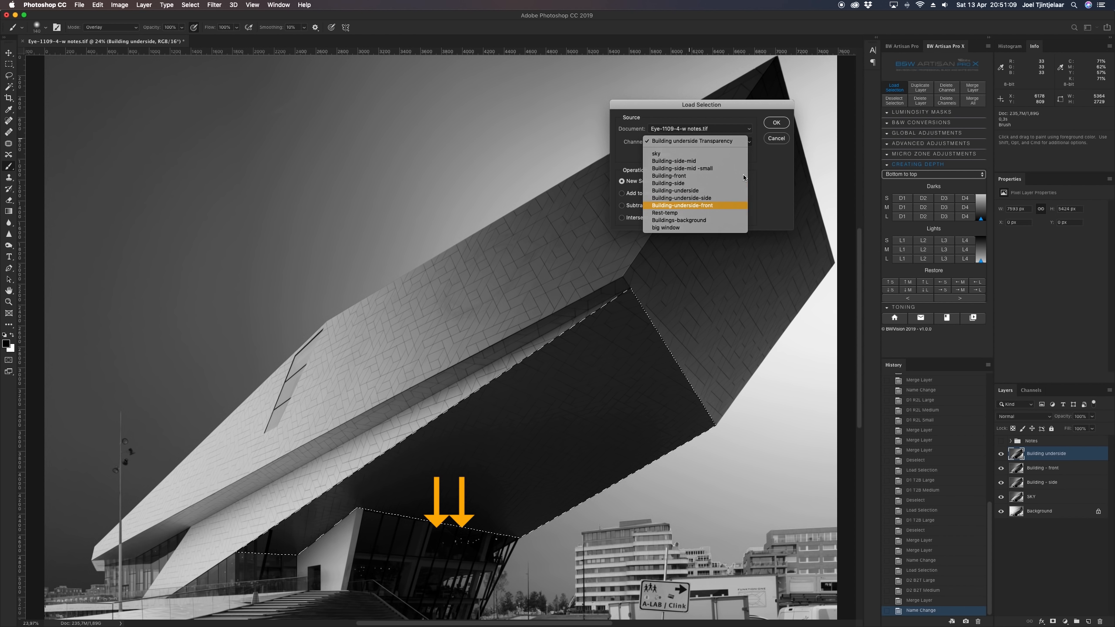
Load the Building-underside-front channel as a new selection and add a D2 large bottom-to-top dark gradient to it
left_click(697, 202)
left_click(775, 125)
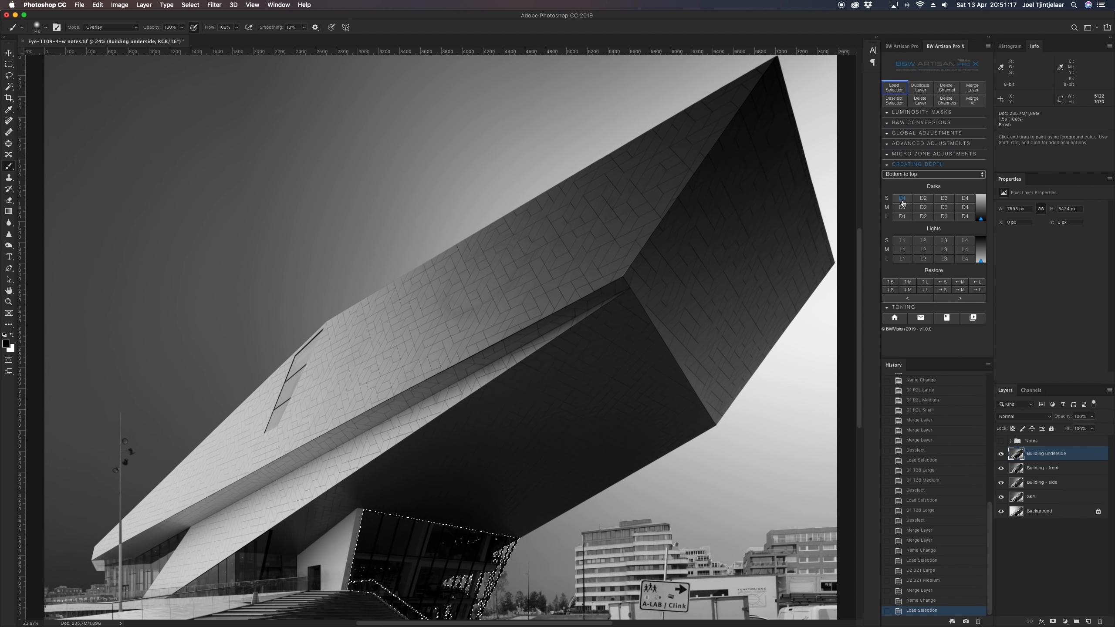
left_click(923, 216)
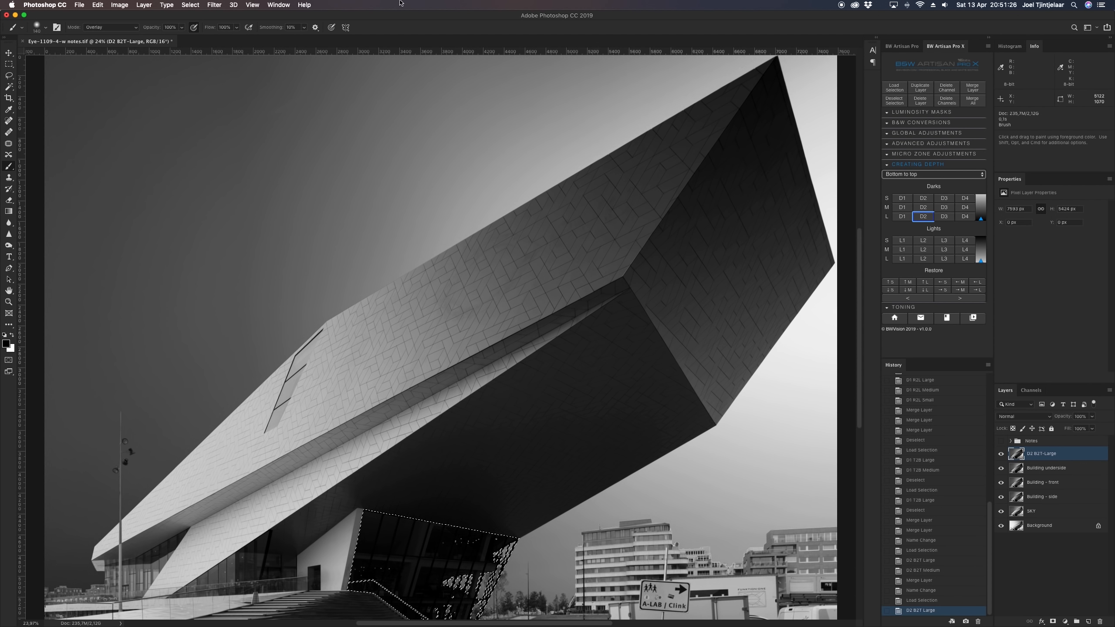
Check the darkened glass front below the building against the planning notes, and hide the notes again
left_click(1001, 441)
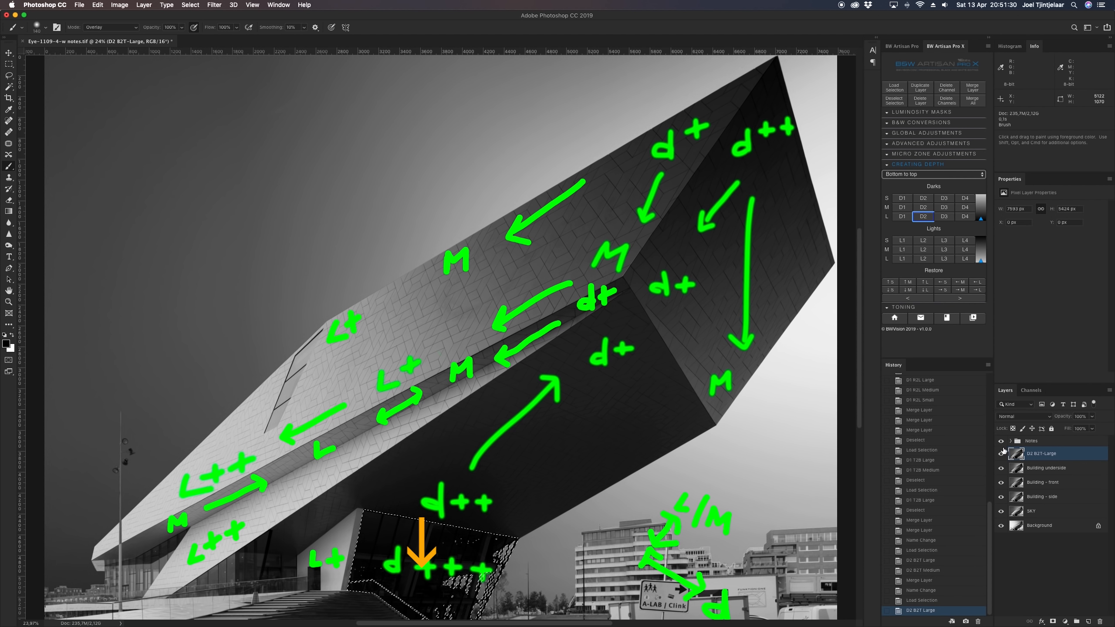
left_click(1001, 440)
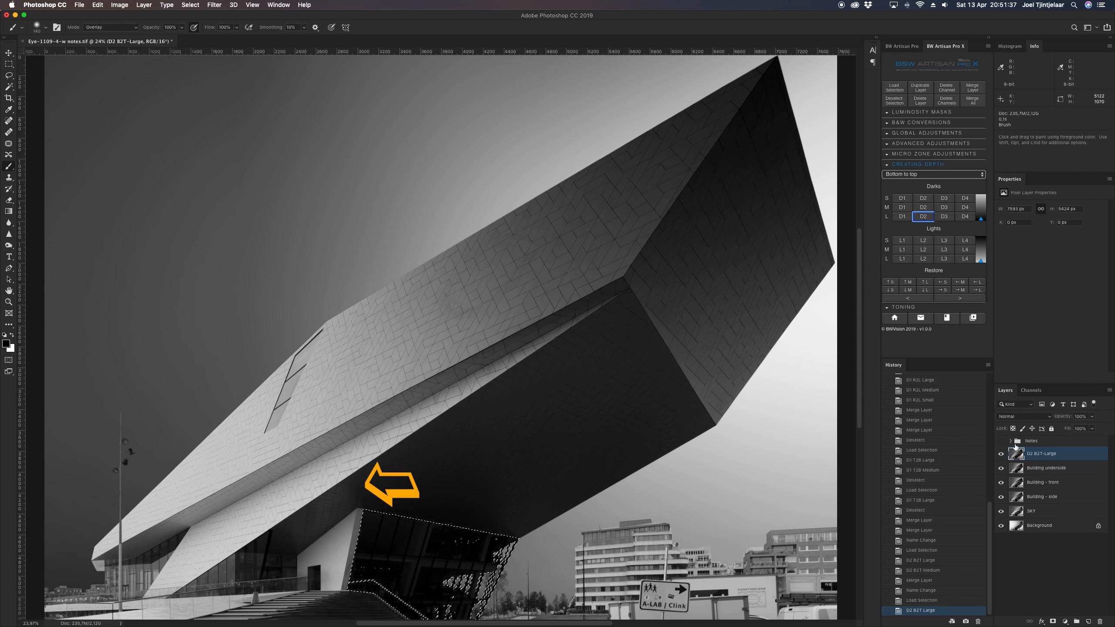
left_click(1001, 440)
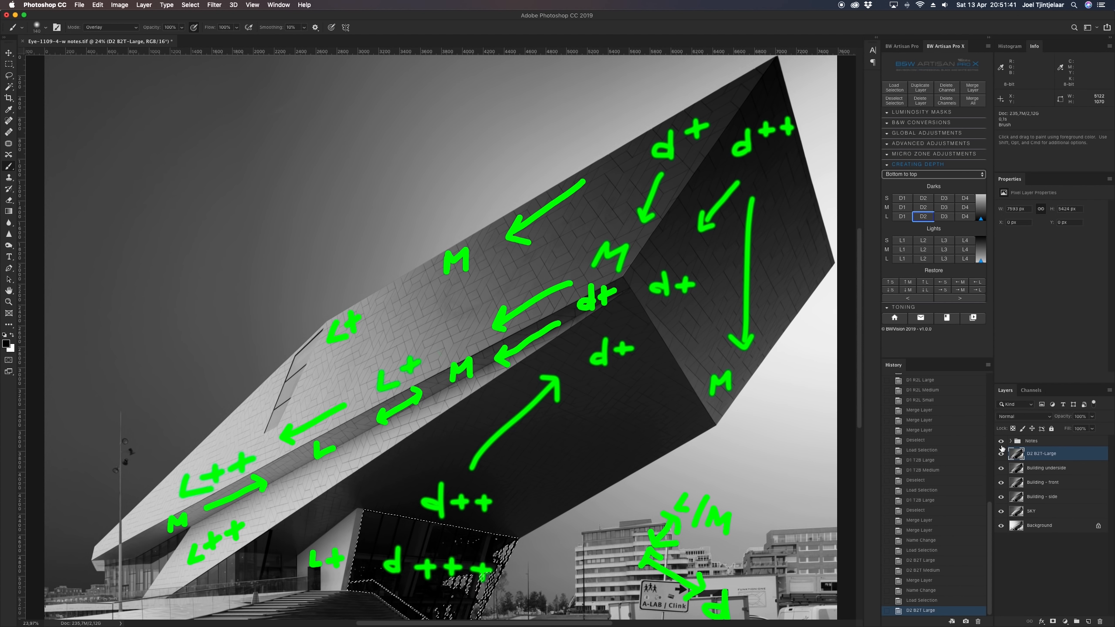
left_click(1001, 444)
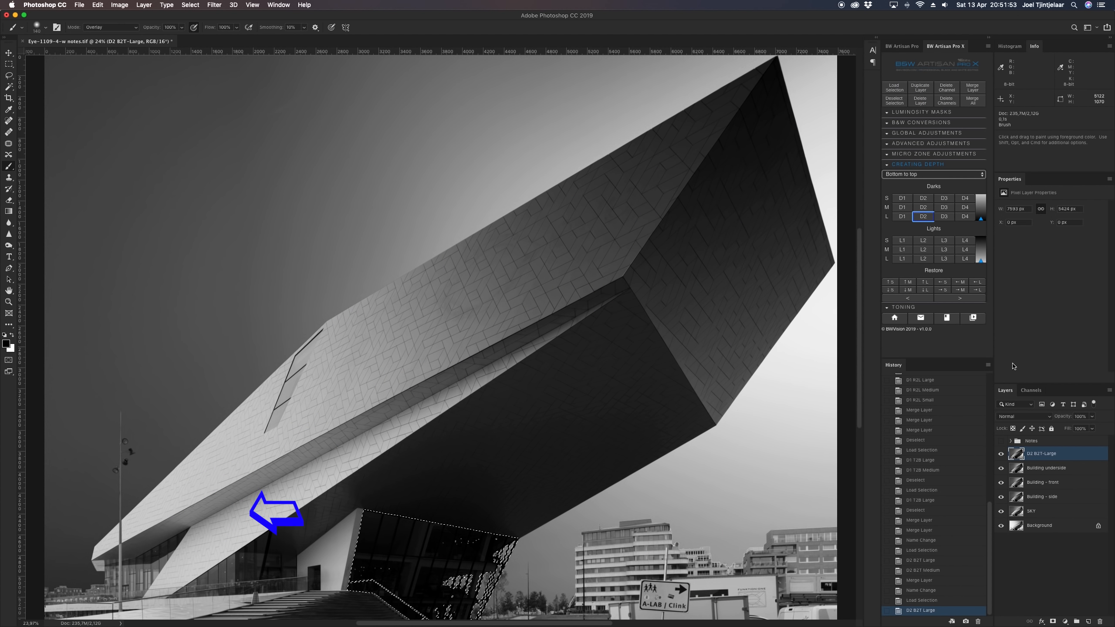
Preview the small and regular Building-side-mid channels, and load the Building-side-mid channel as a new selection
left_click(1031, 390)
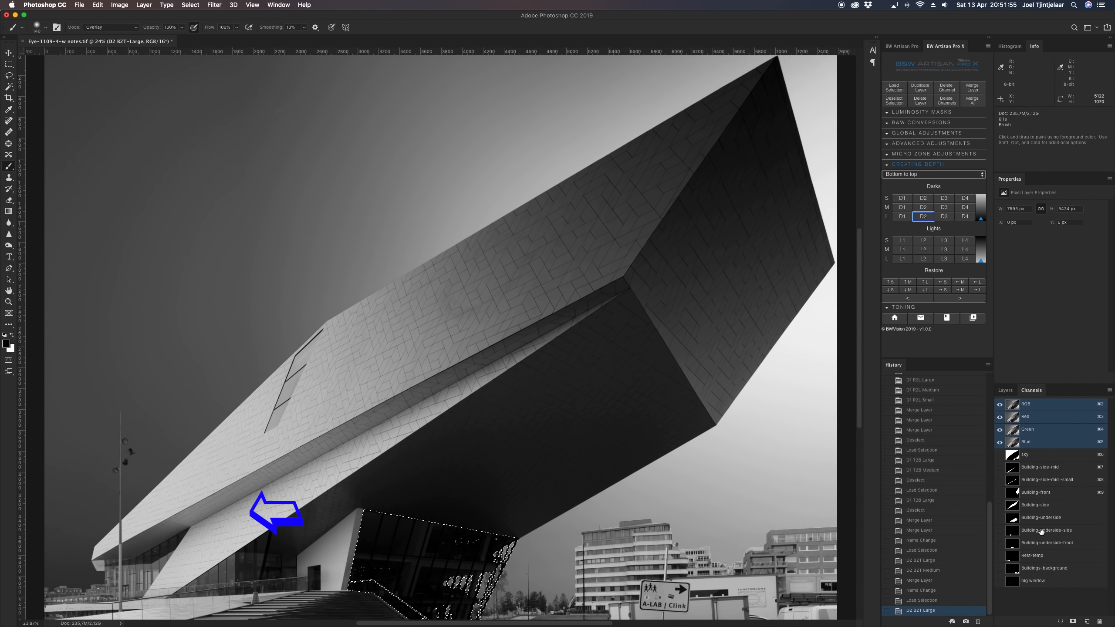
left_click(1047, 480)
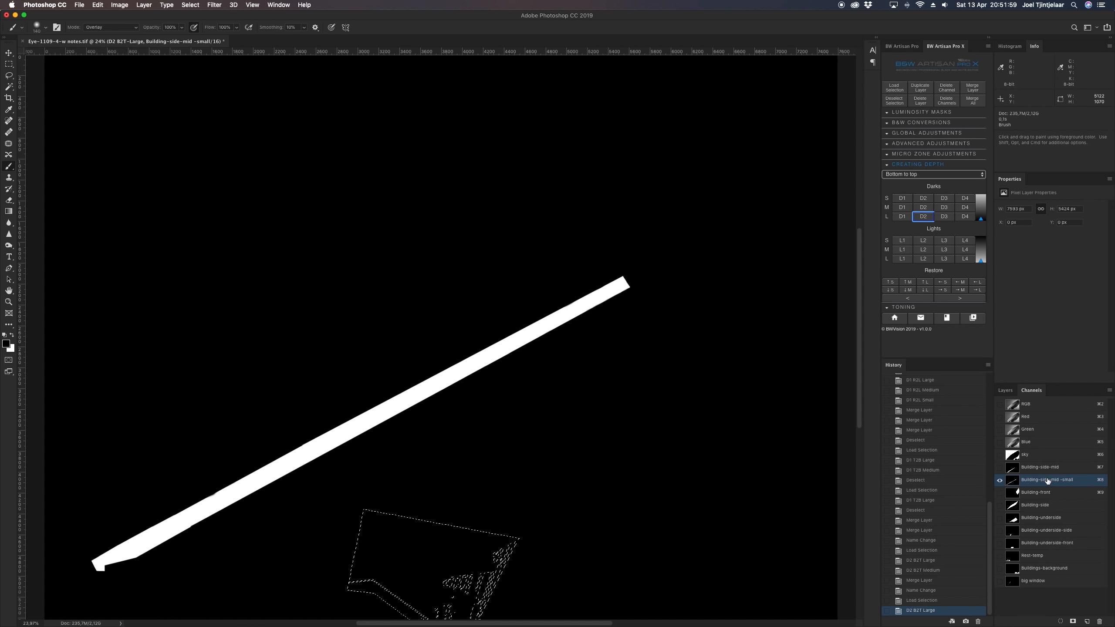
left_click(1047, 467)
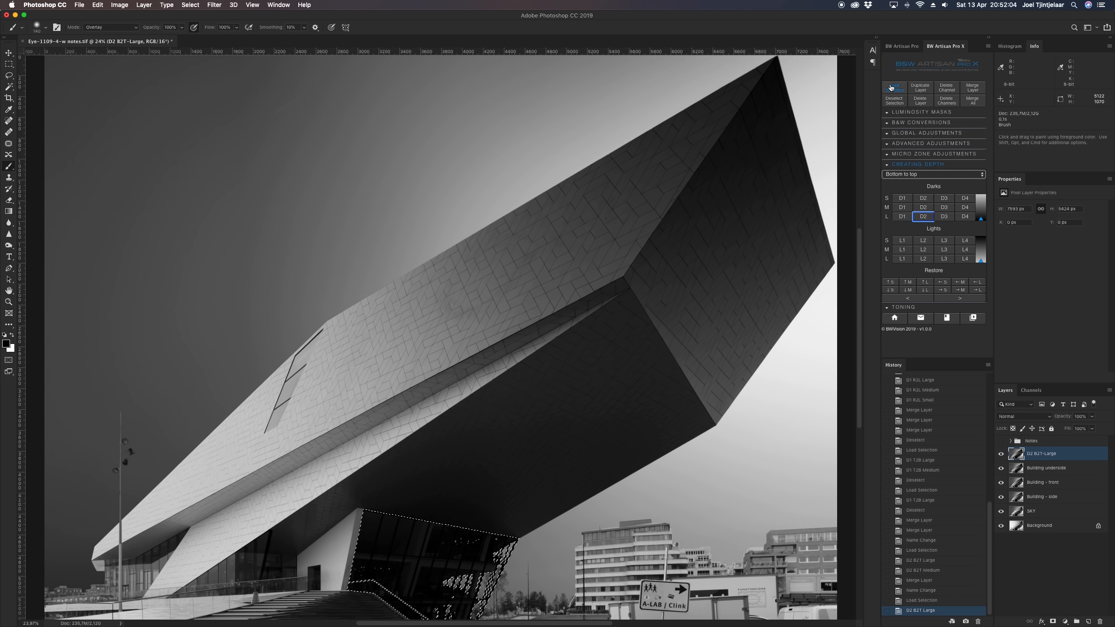
left_click(891, 88)
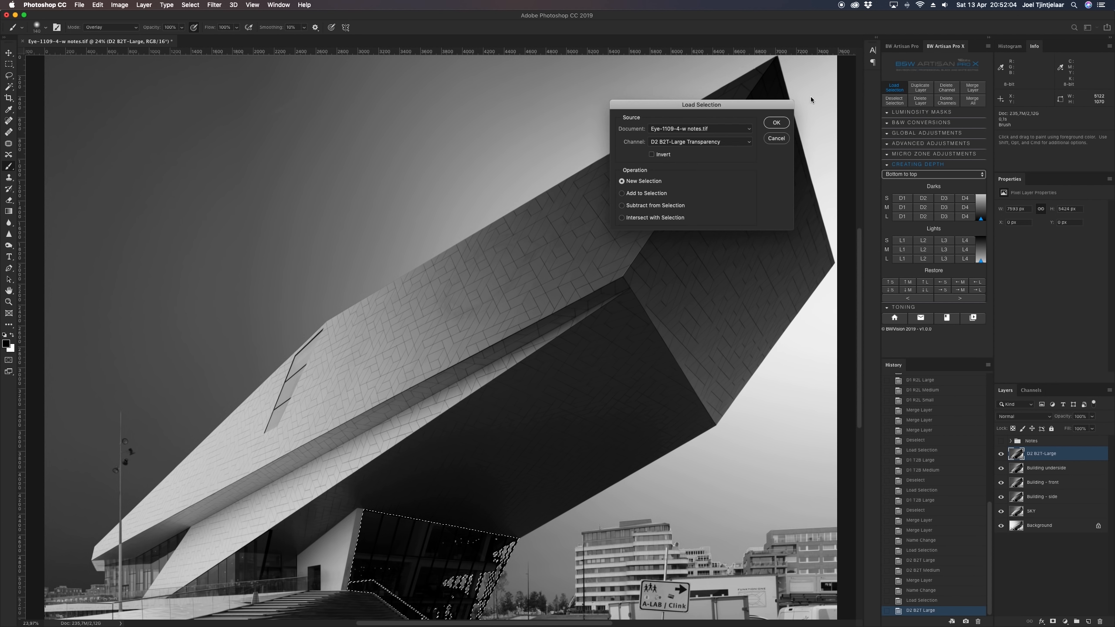
left_click(779, 119)
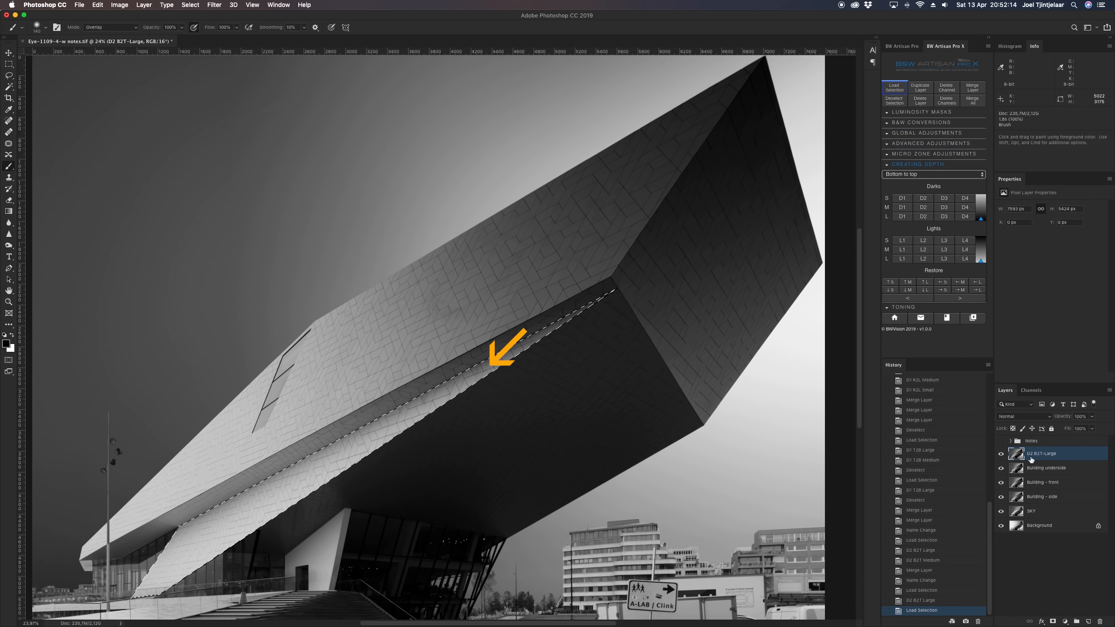
Check the planning notes and add two D1 large right-to-left dark gradients to the selected building side-mid strip
left_click(1001, 442)
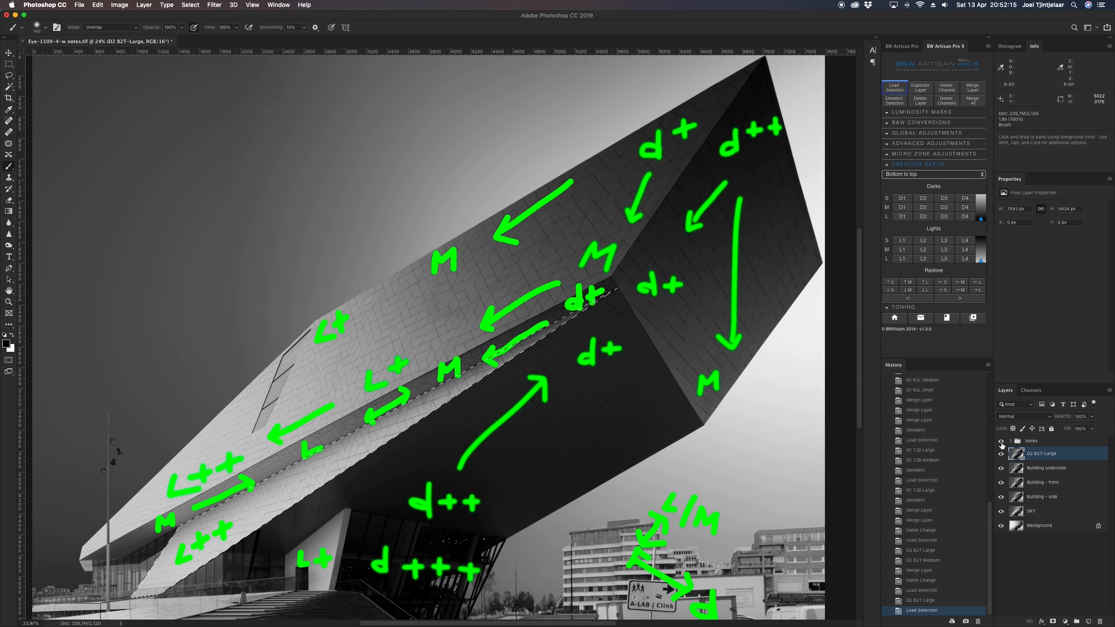
left_click(934, 174)
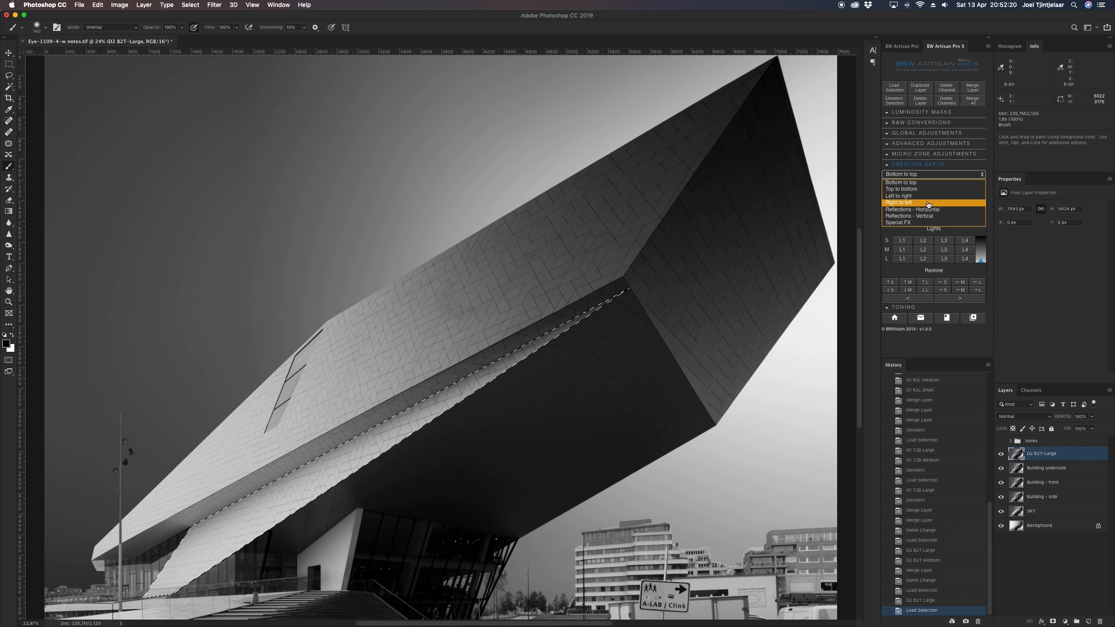
left_click(921, 200)
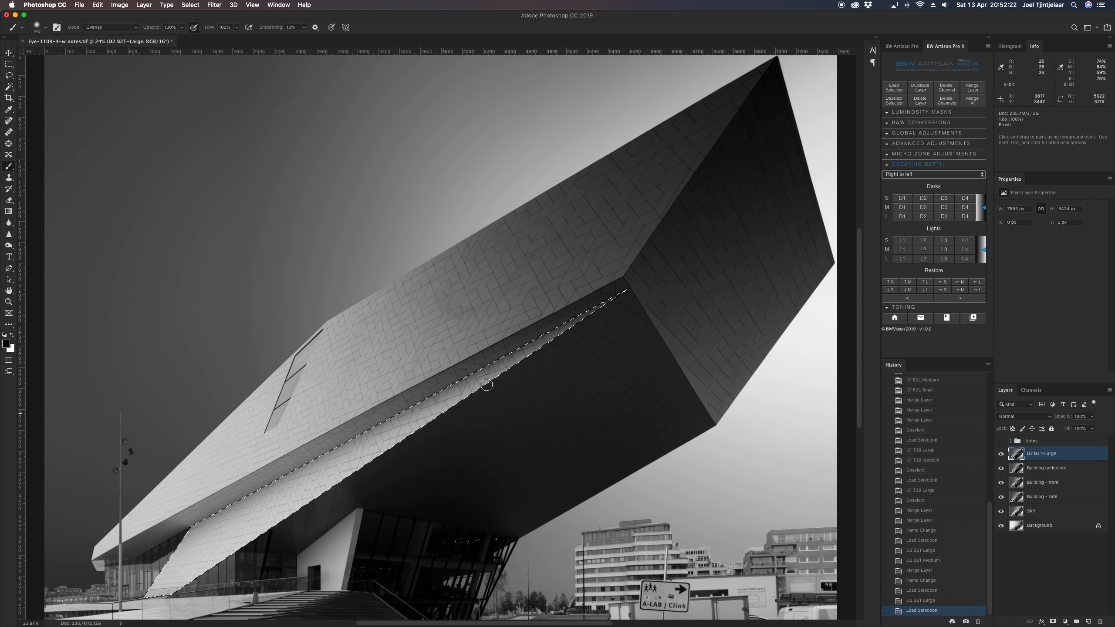
left_click(902, 217)
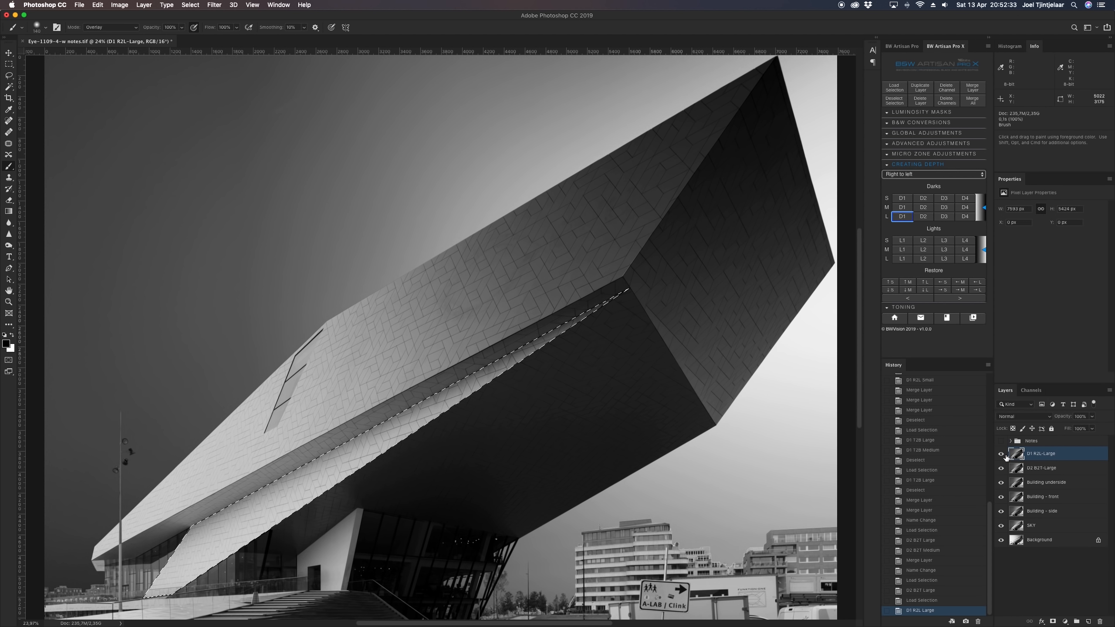
left_click(902, 216)
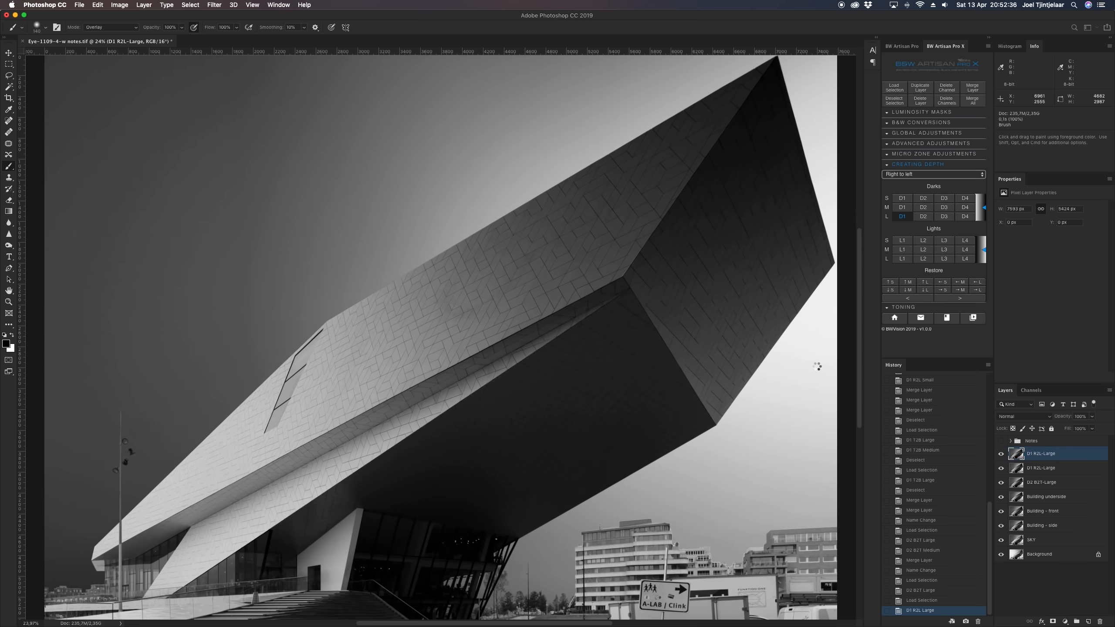
Compare the strip with the planning notes and add an L2 medium left-to-right light gradient to it
left_click(1001, 441)
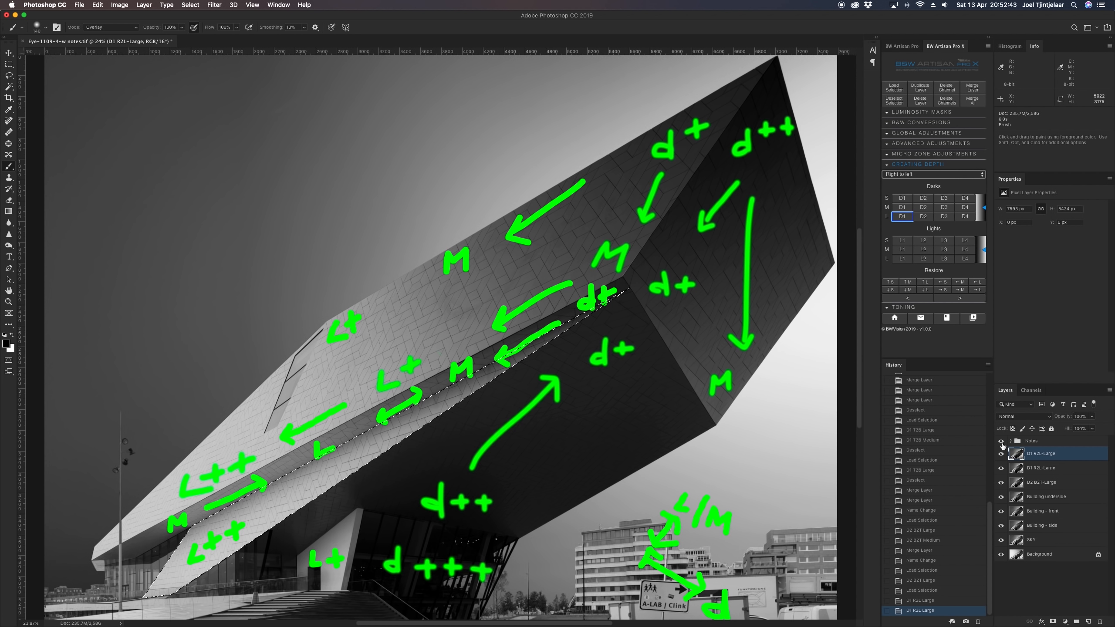
left_click(1001, 441)
left_click(921, 175)
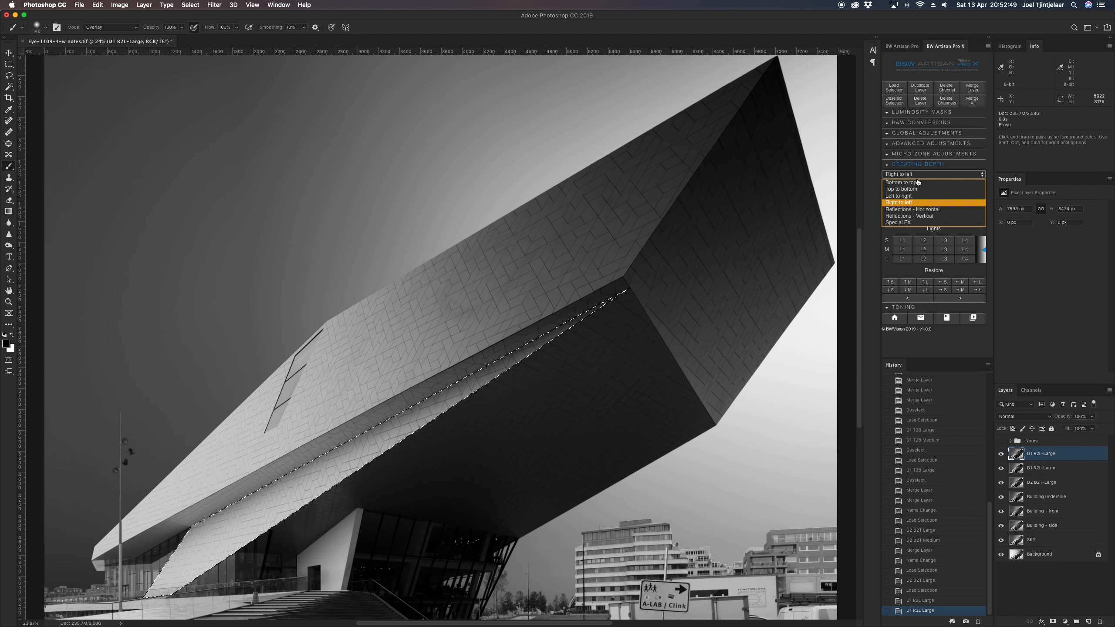
left_click(914, 196)
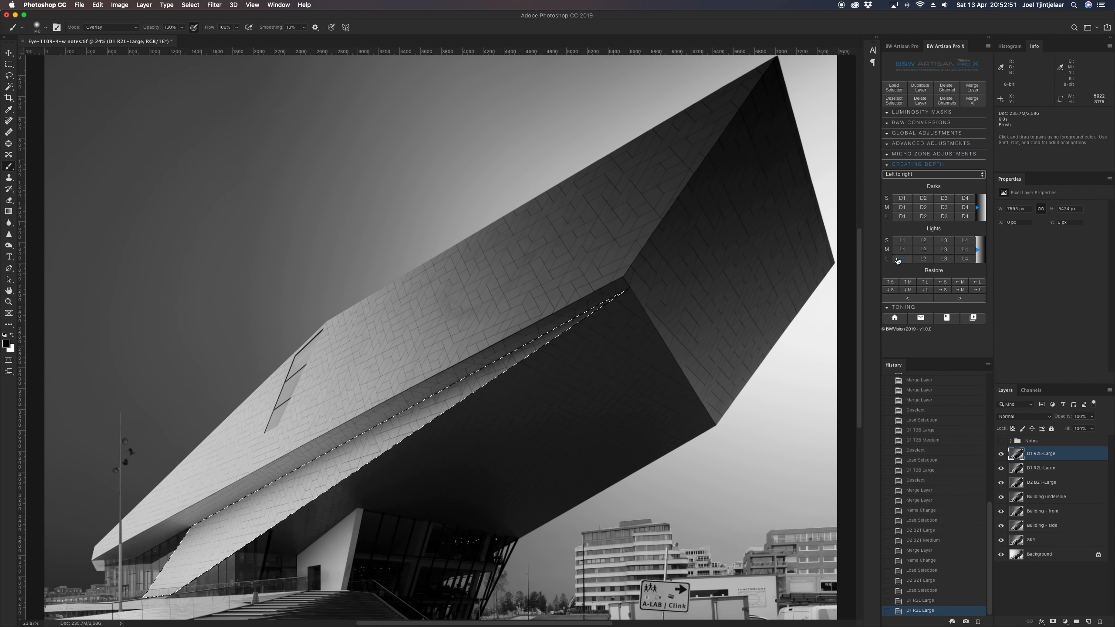
left_click(924, 249)
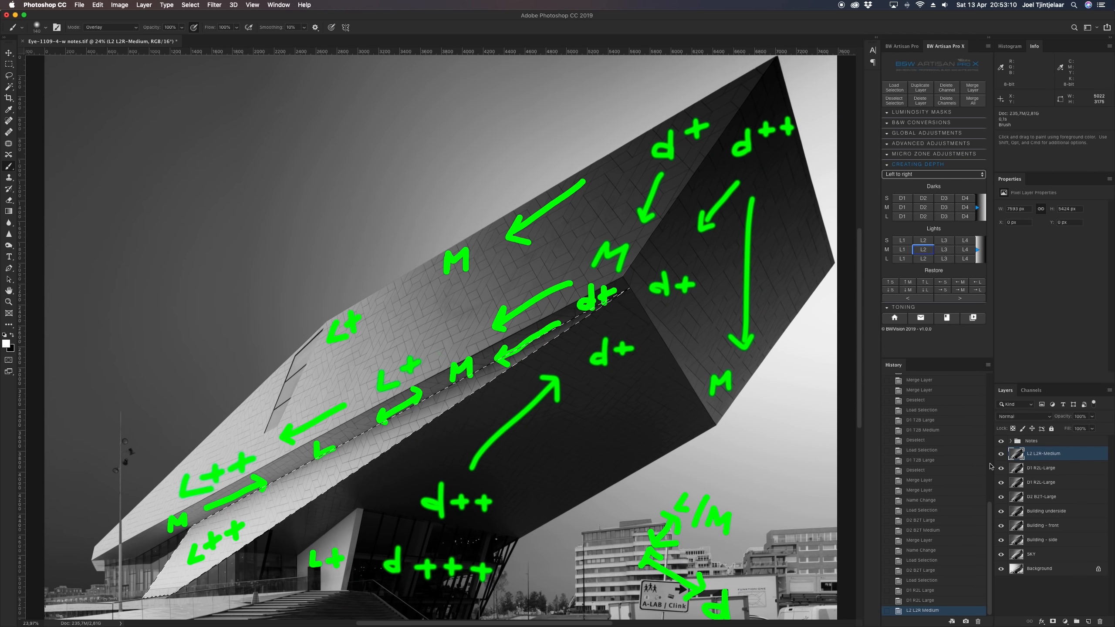
Hide the notes, merge the strip's gradient layers into the D2 B2T-Large layer and rename it "Side-mid"
left_click(1002, 441)
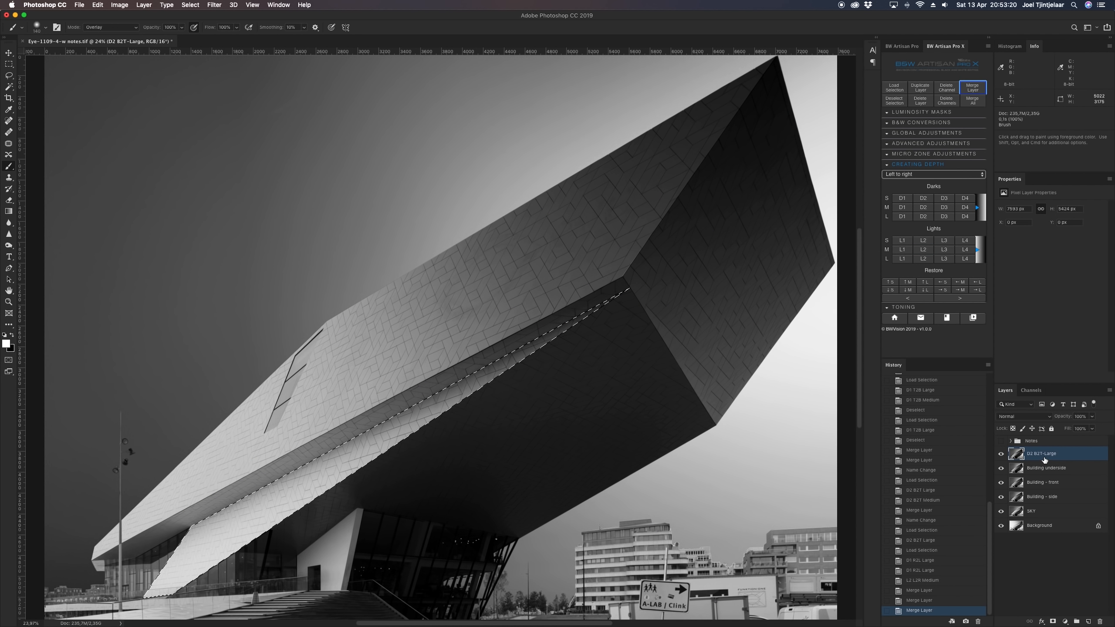
double_click(1044, 455)
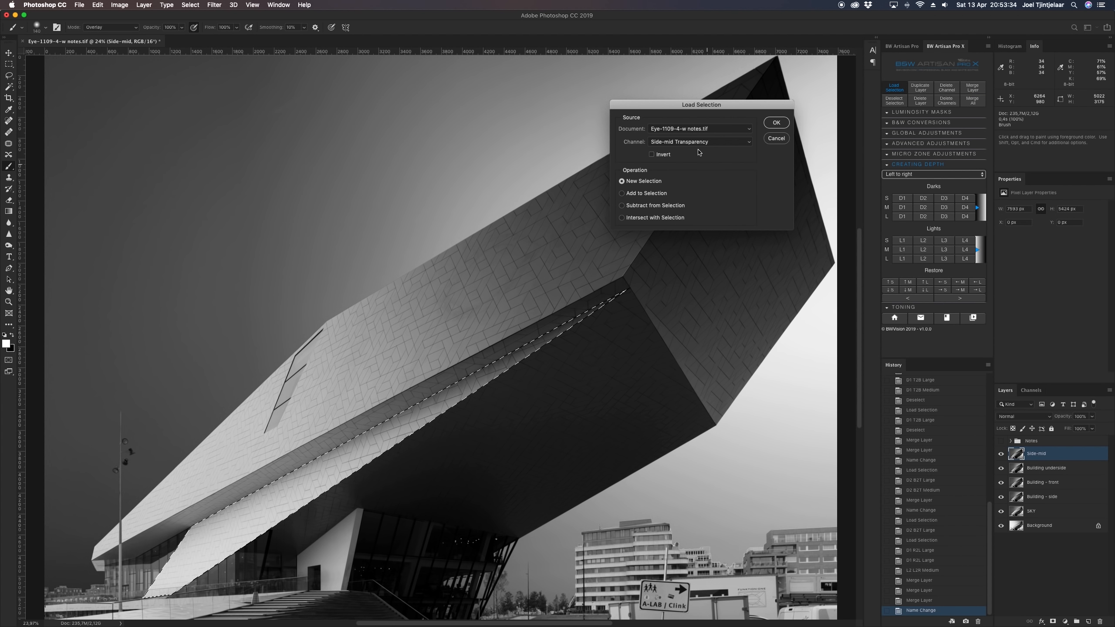
Load the Building-side-mid -small channel as a new selection and check that area against the planning notes
left_click(701, 141)
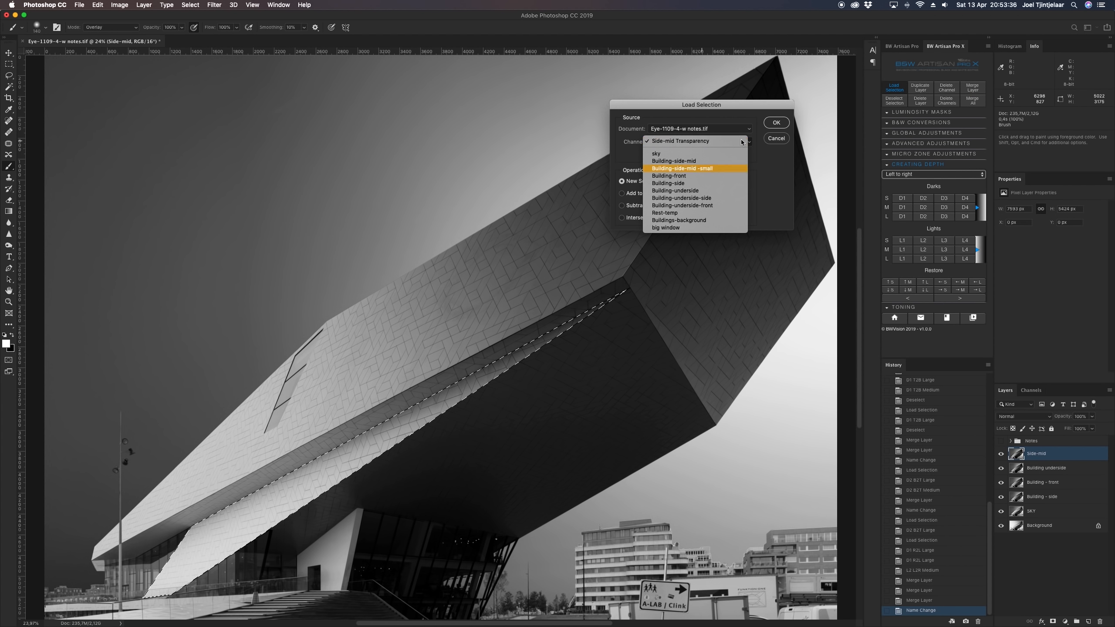
key("Return")
left_click(776, 122)
left_click(1001, 441)
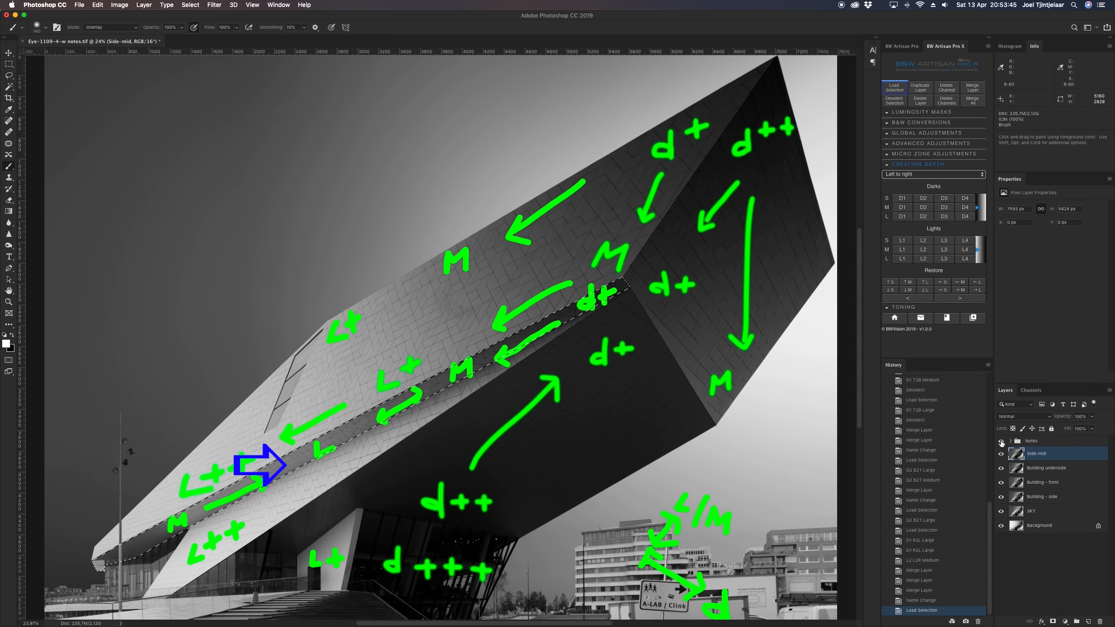
left_click(1000, 441)
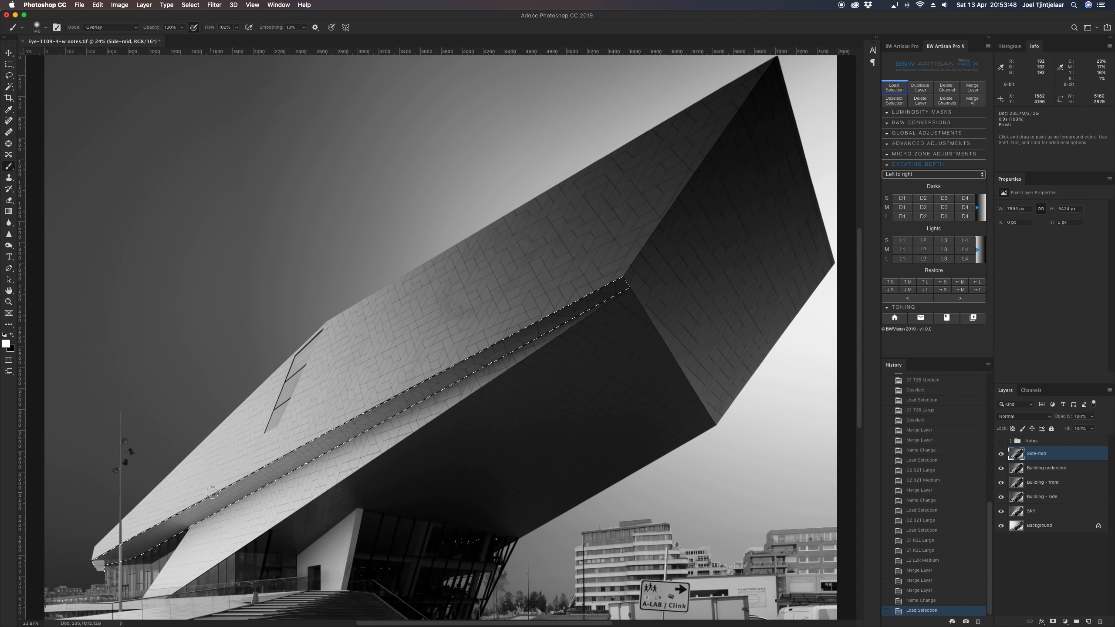
Add D1 small dark gradients to the small mid strip, left to right and right to left, comparing each before and after
left_click(902, 199)
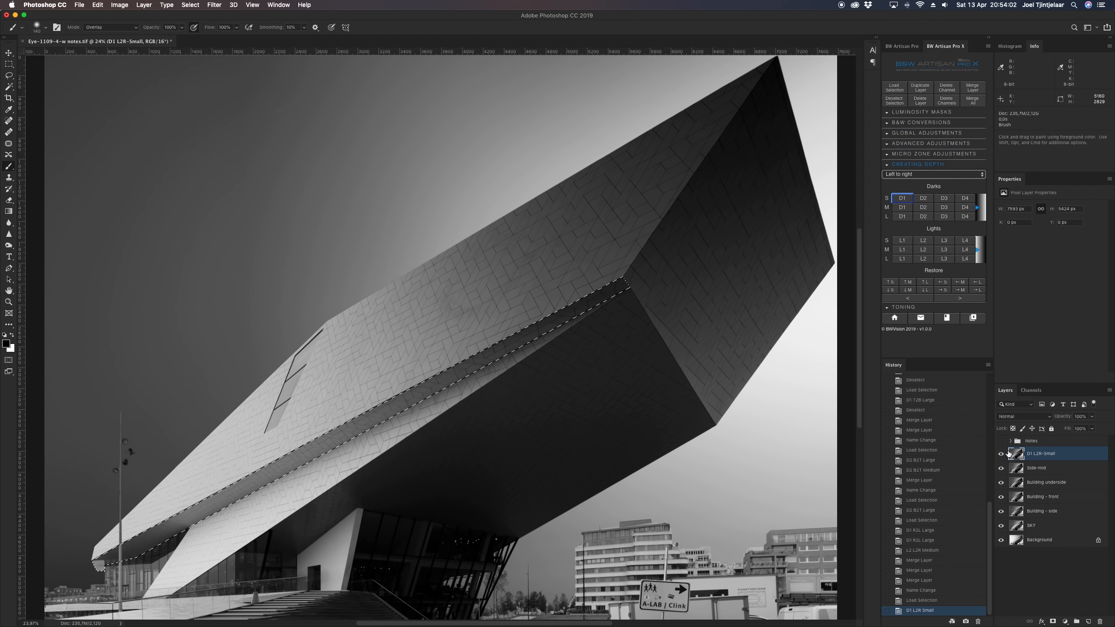
left_click(1001, 453)
left_click(1001, 454)
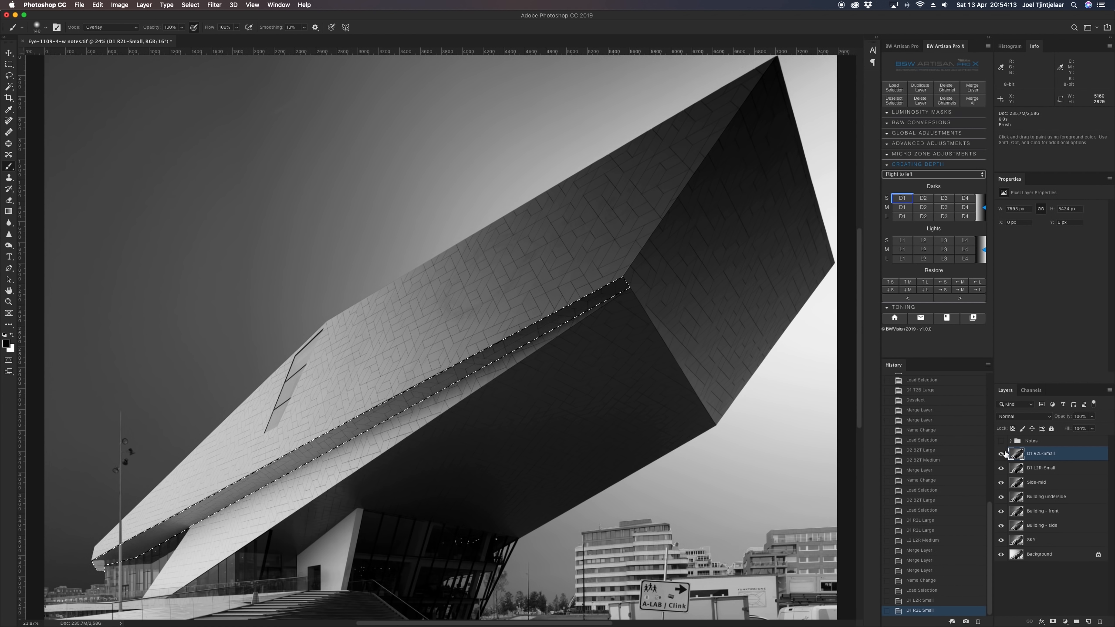
left_click(1001, 453)
left_click(1001, 454)
Switch the depth gradient type to Reflections - Vertical
left_click(917, 174)
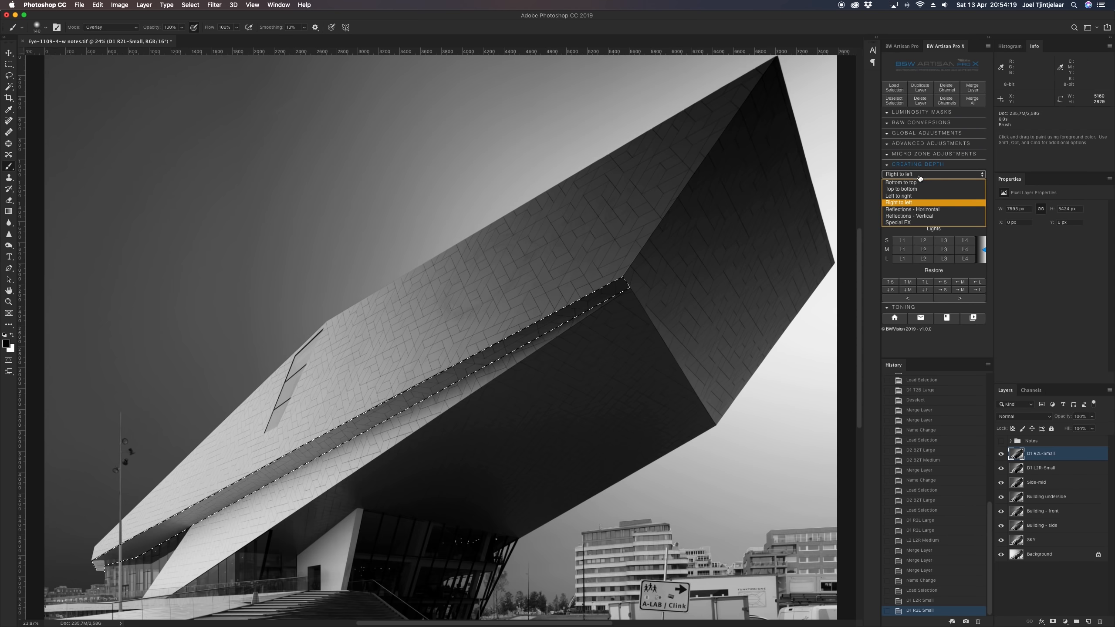
left_click(915, 216)
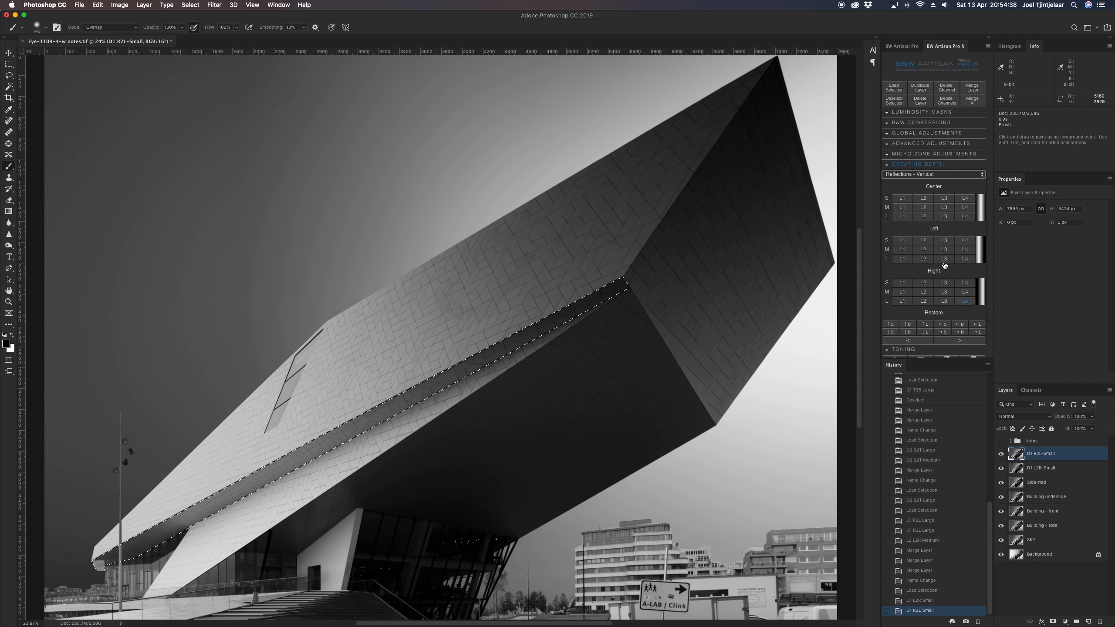
Try L2 medium and L2 large left vertical reflections on the small mid strip, and step back past both
left_click(921, 250)
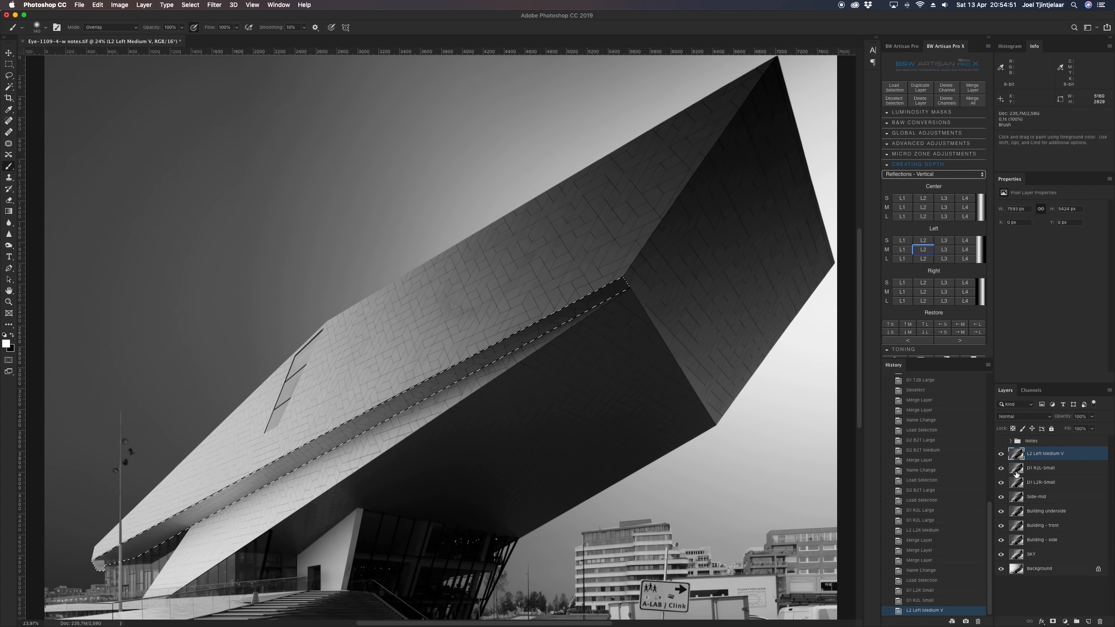
left_click(1000, 455)
left_click(1000, 455)
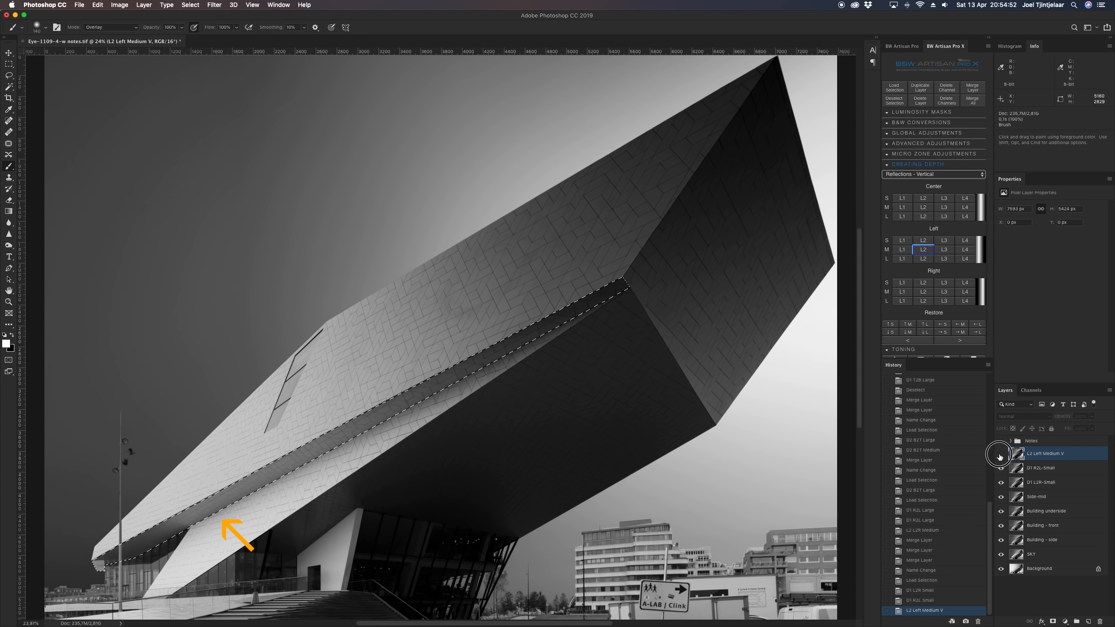
left_click(1000, 455)
left_click(1001, 455)
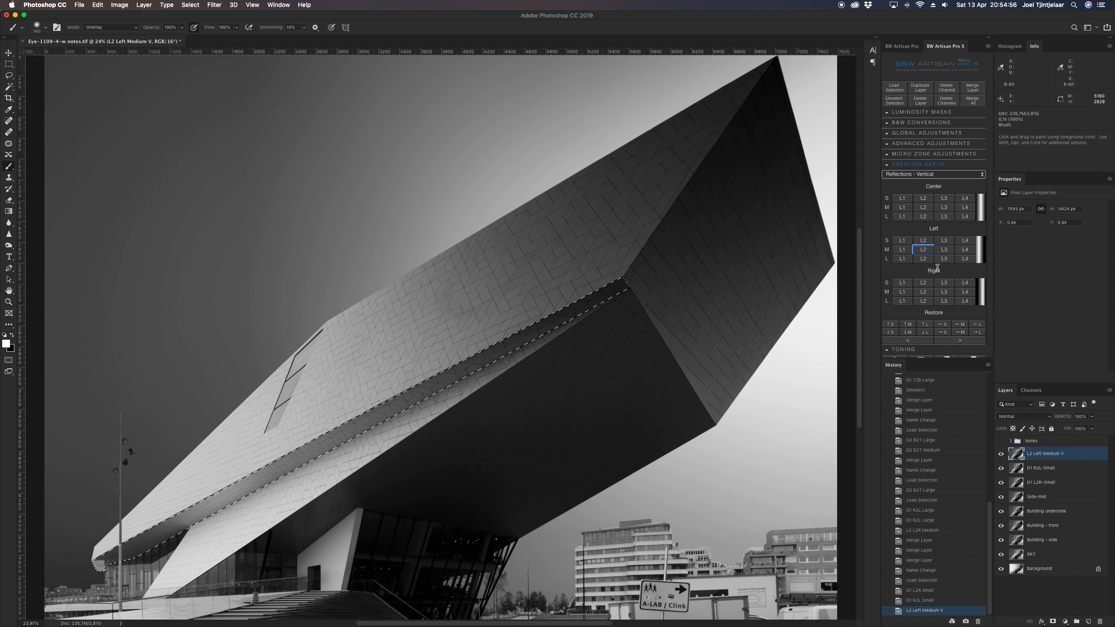
left_click(923, 259)
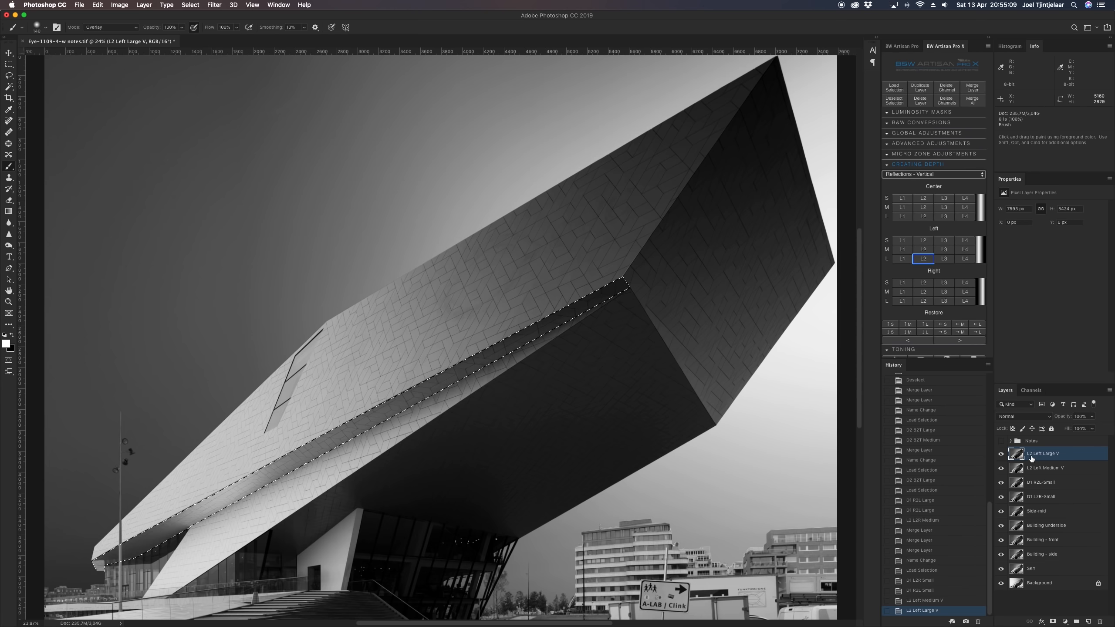
left_click(899, 342)
left_click(900, 343)
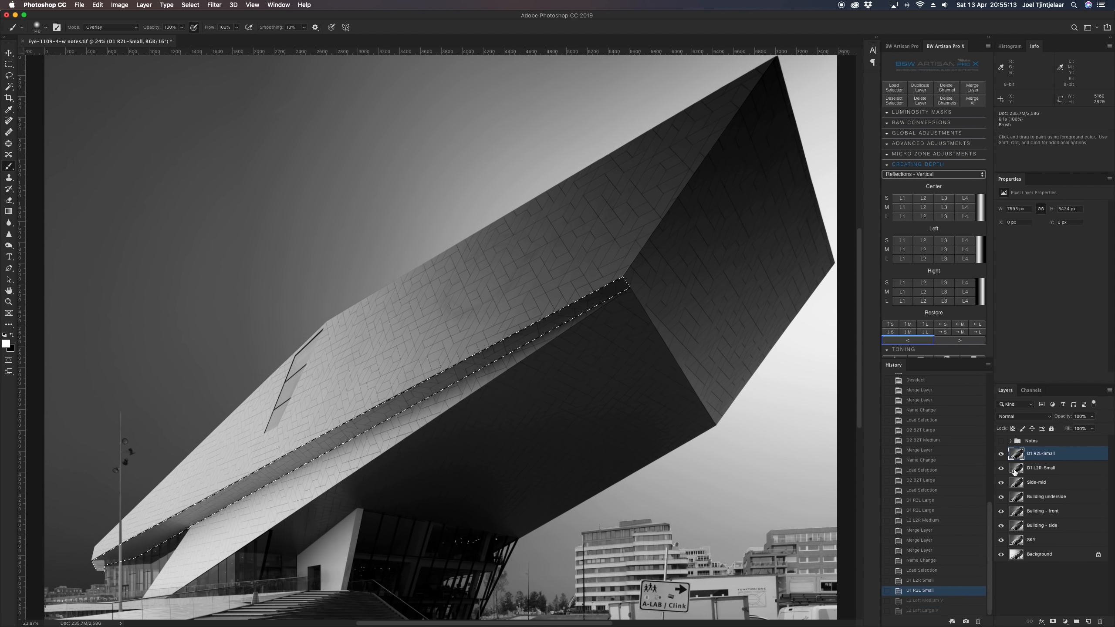
Add one L2 medium and two L1 large center vertical reflections to the small mid strip, checking the planning notes
left_click(1003, 456)
left_click(1001, 455)
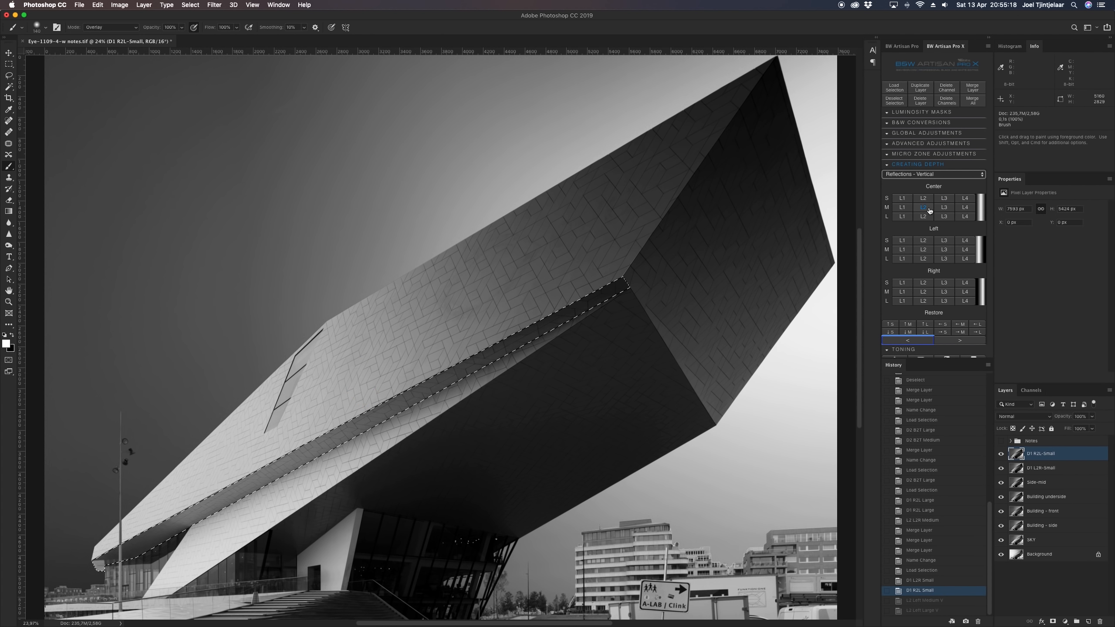
left_click(923, 207)
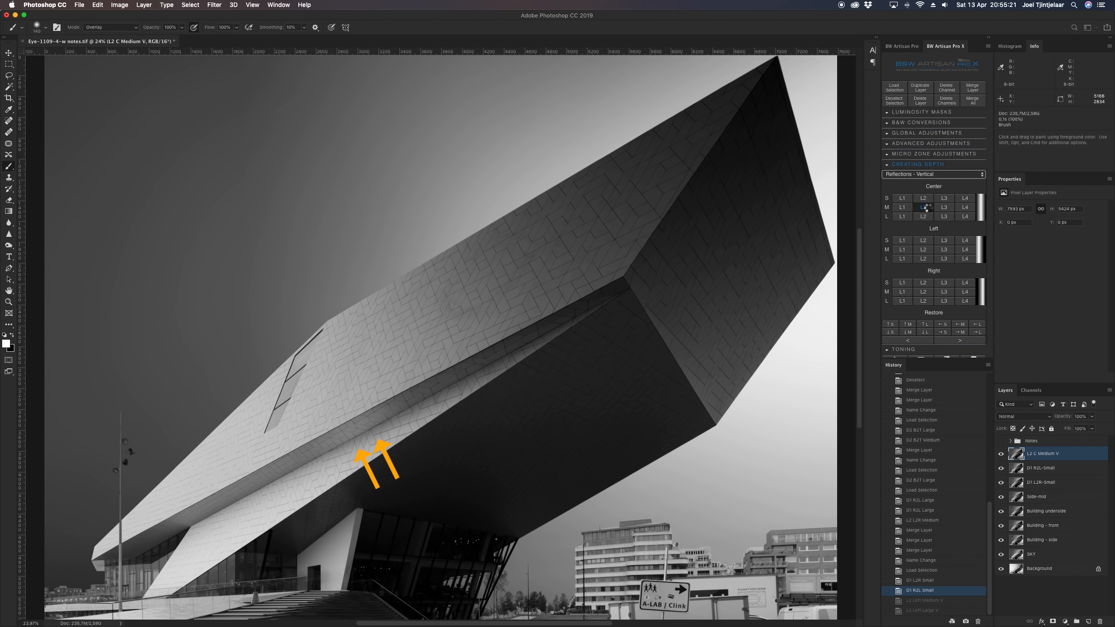
left_click(903, 216)
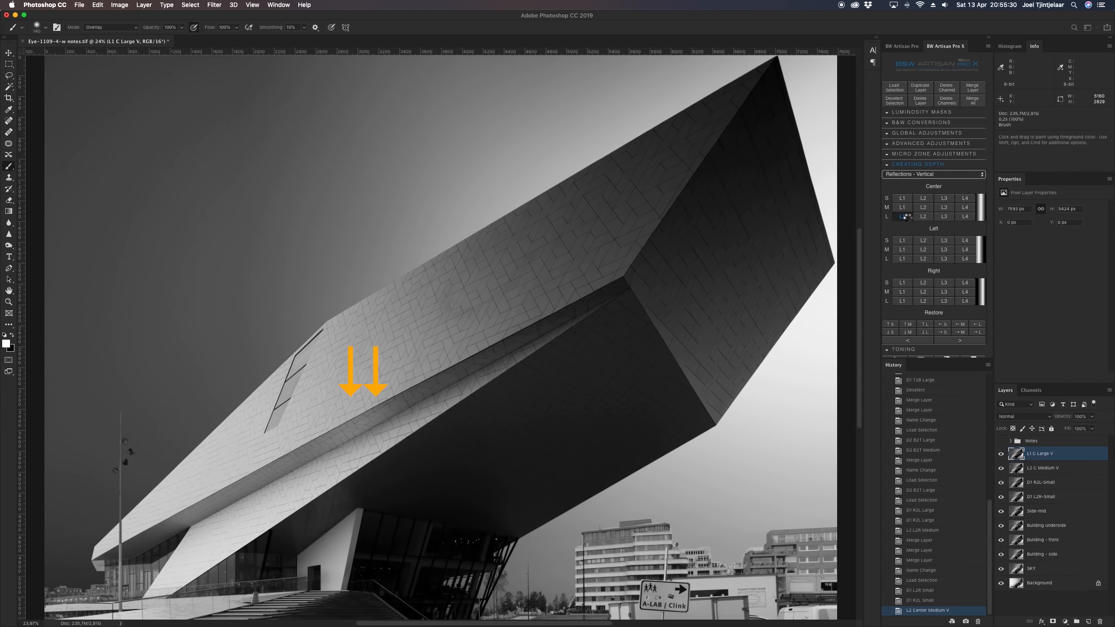
left_click(1004, 442)
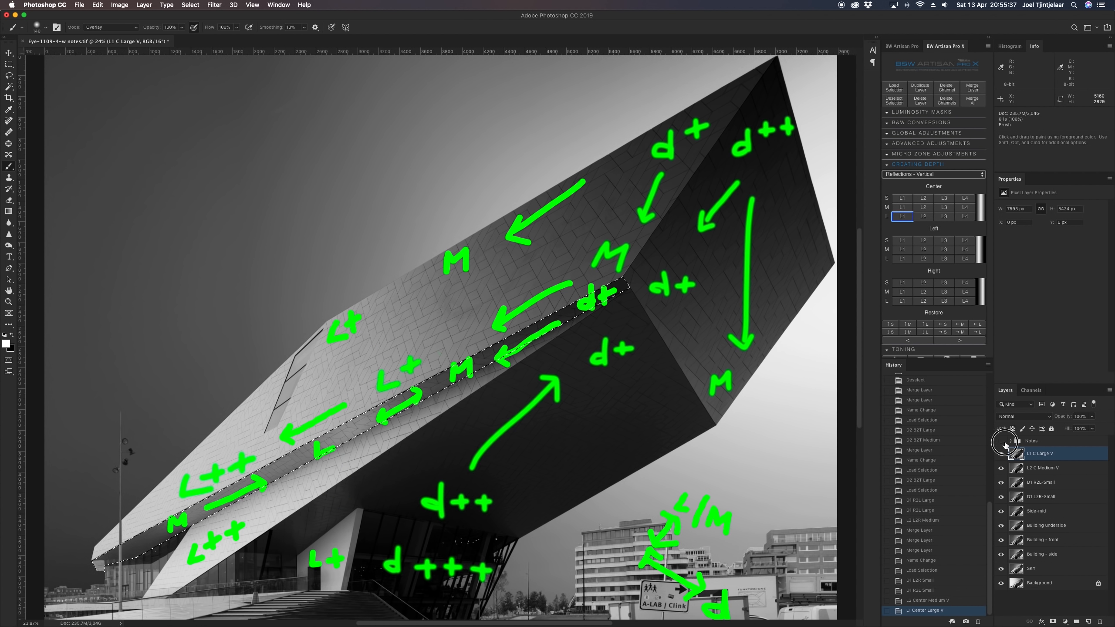
left_click(1002, 441)
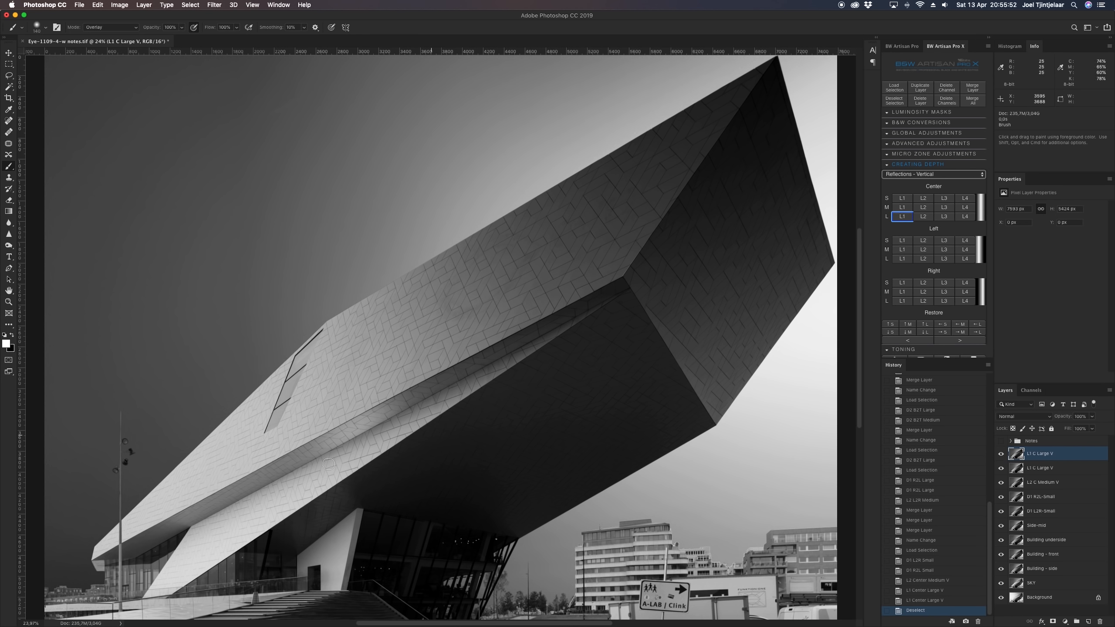
Merge the small strip's gradient layers into one layer named "Side-mid small" and clear the selection
left_click(977, 95)
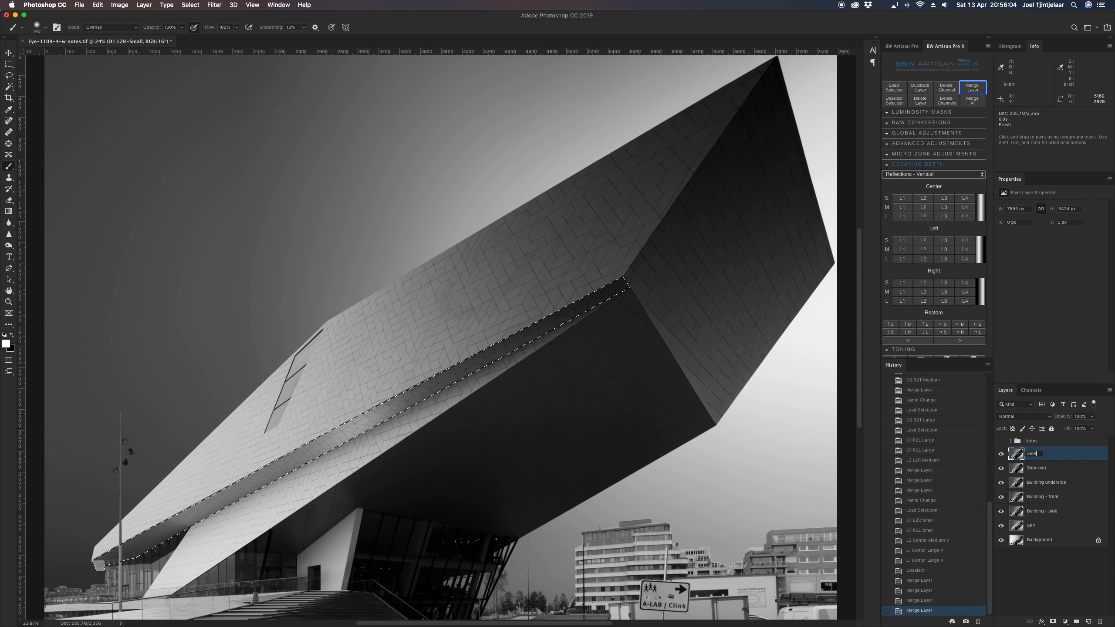
type("small")
key("Return")
left_click(196, 6)
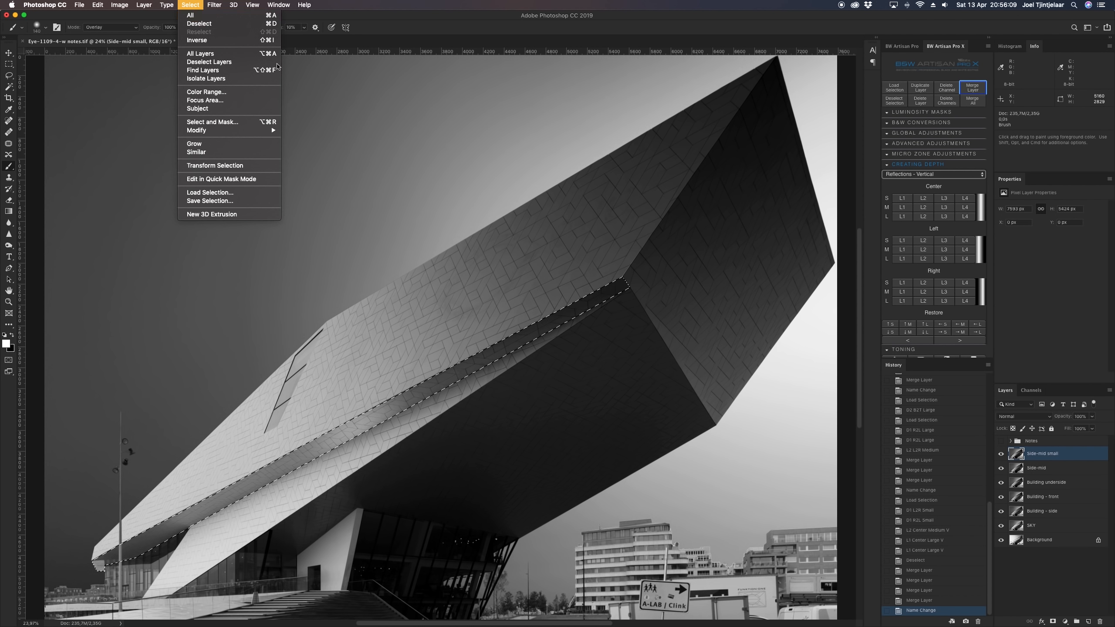
left_click(202, 25)
Hide the building layers and show them again one by one from Building - side up to review each gradient's effect
left_click_drag(1001, 453, 1003, 516)
left_click(1002, 512)
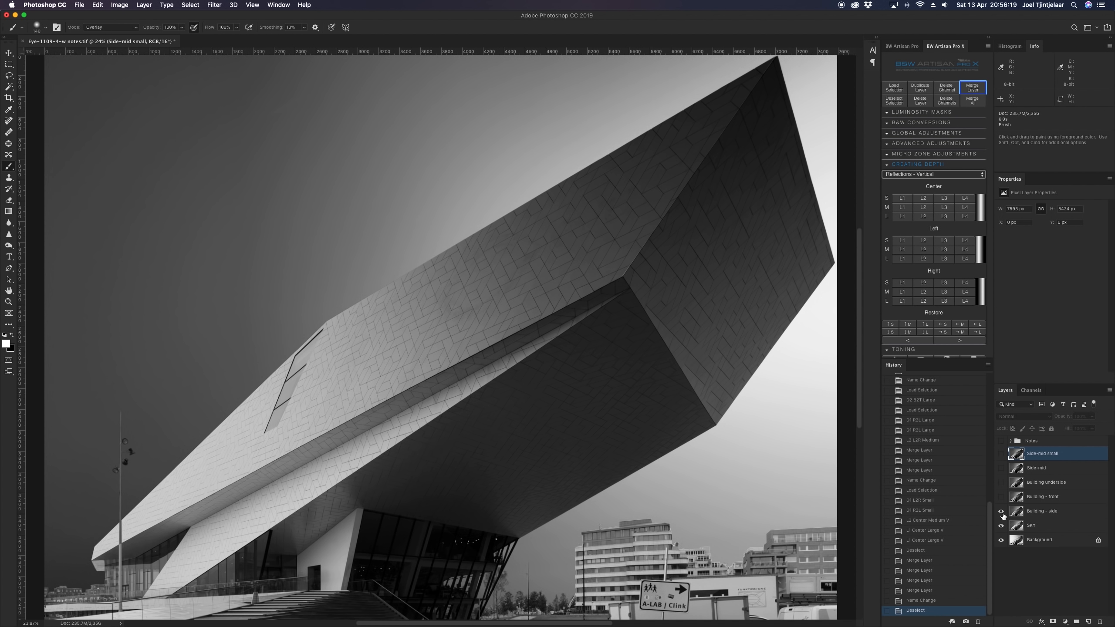
left_click(1001, 498)
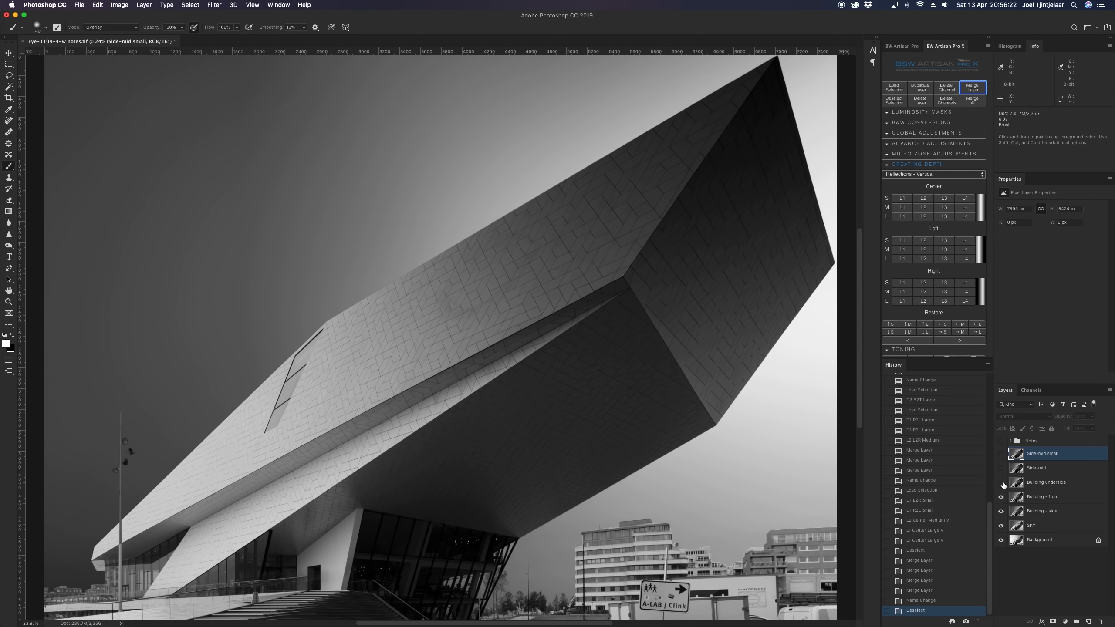
left_click(1002, 483)
left_click(1001, 468)
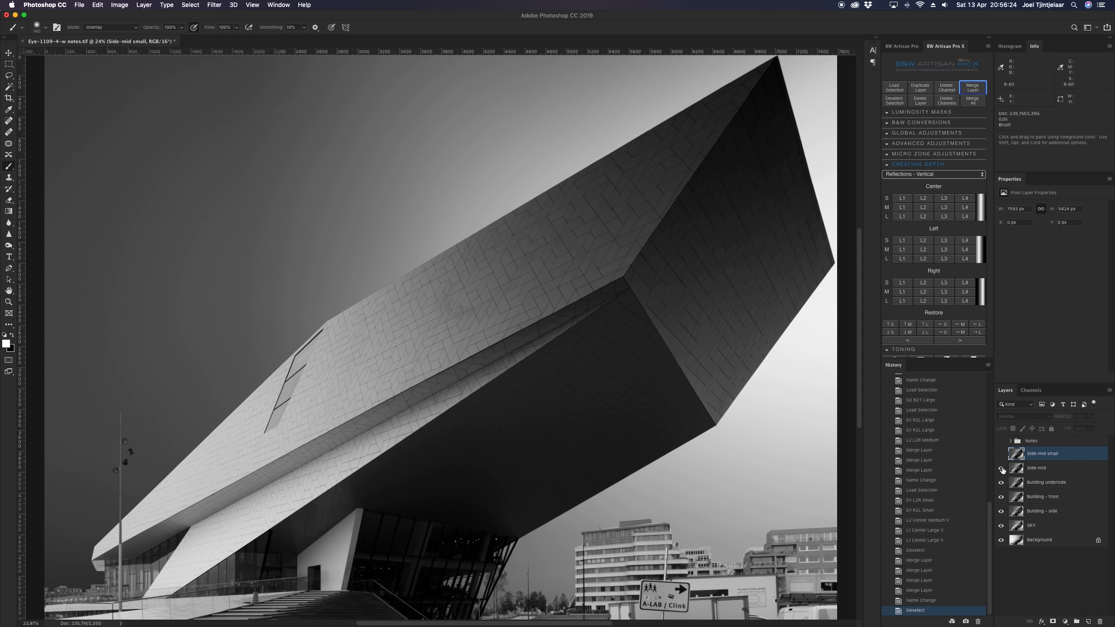
left_click(1001, 455)
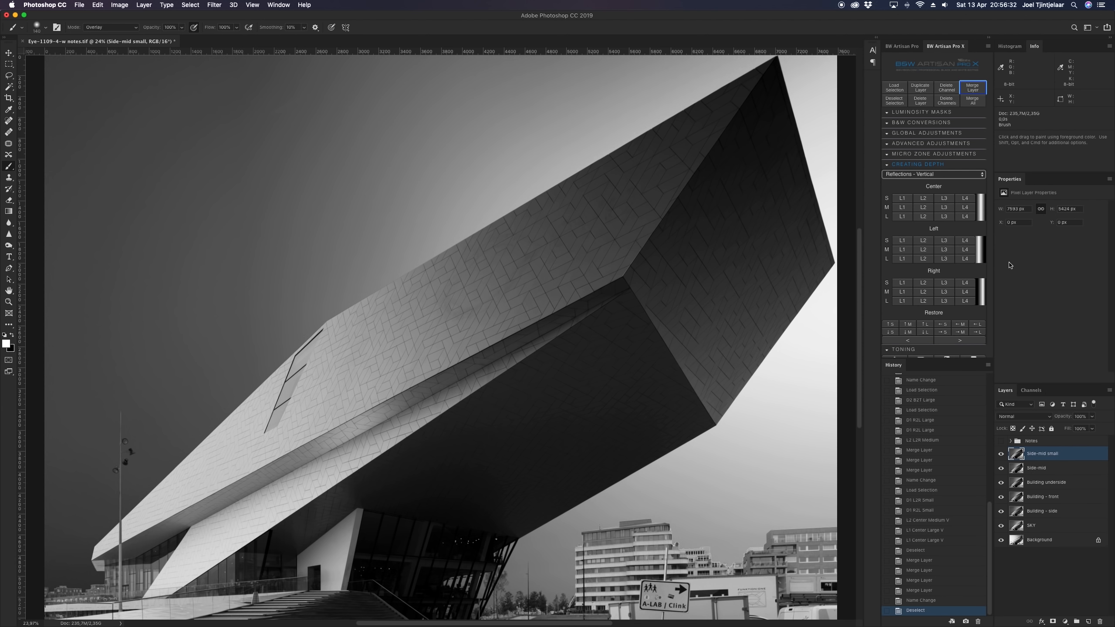
Check the Buildings-background channel mask and load it as a new selection
left_click(1032, 390)
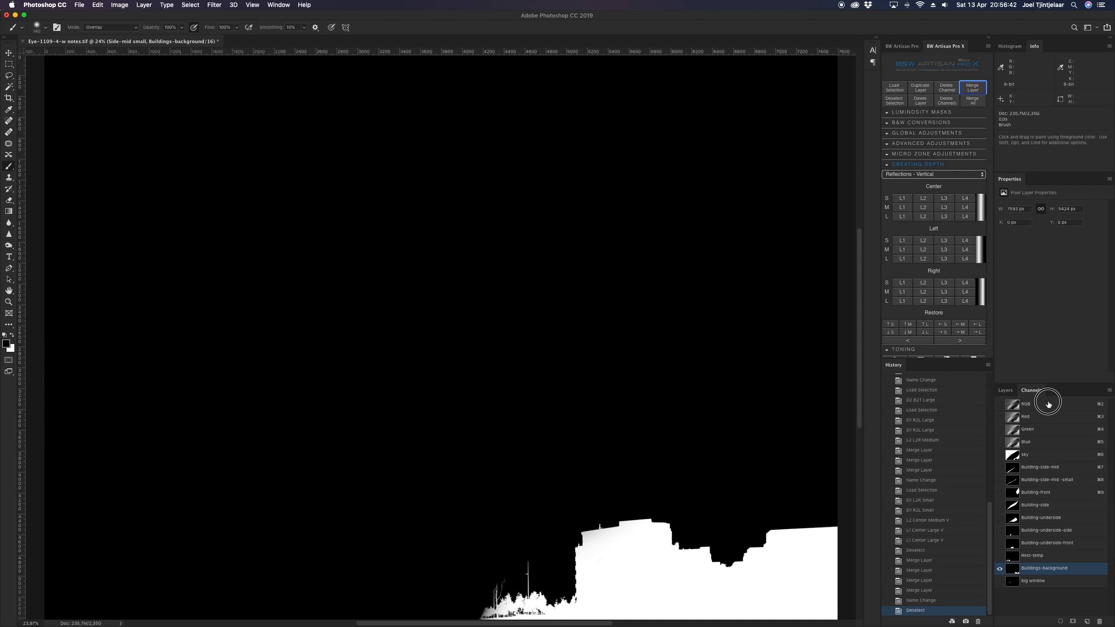
left_click(1048, 404)
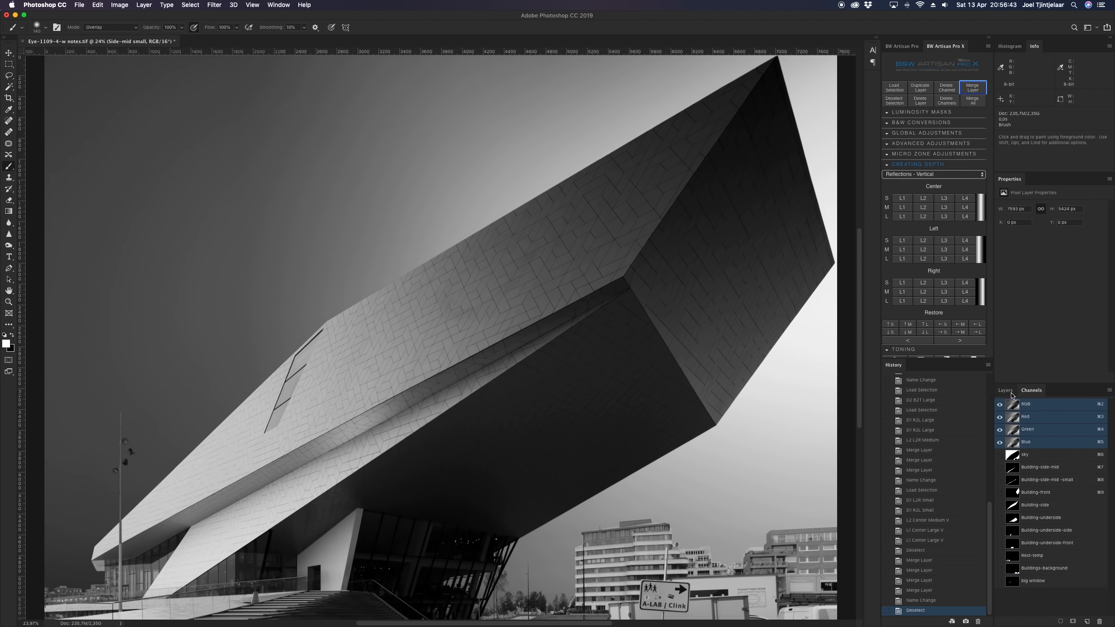
left_click(1006, 390)
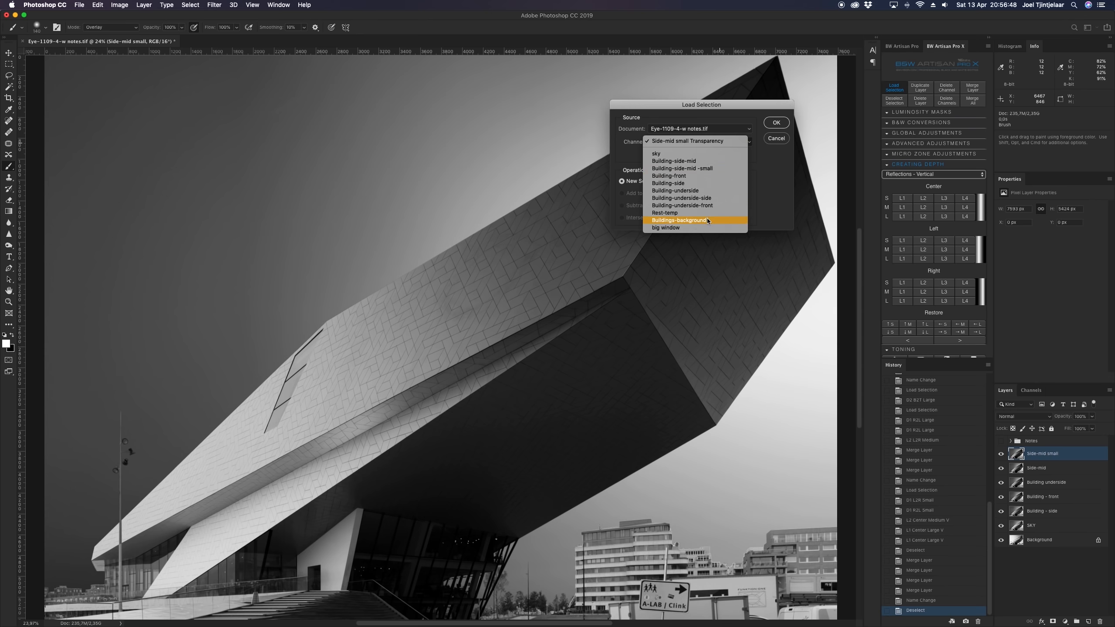
left_click(708, 221)
left_click(777, 122)
Examine the building and Contrast areas notes for the background buildings, and hide the notes group again
left_click(1001, 441)
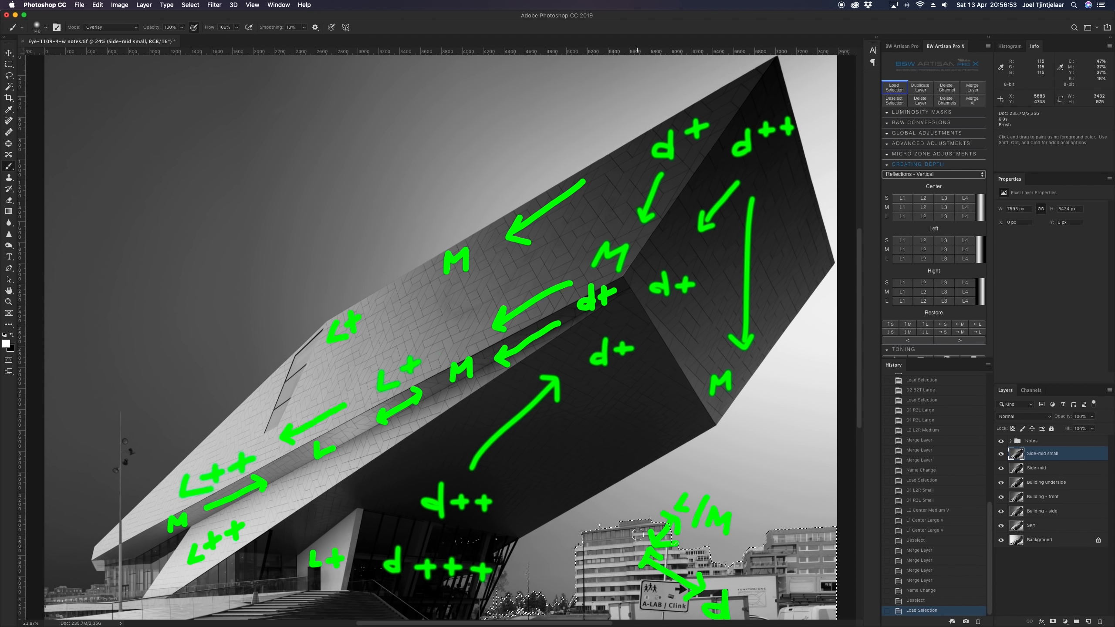
left_click(1010, 440)
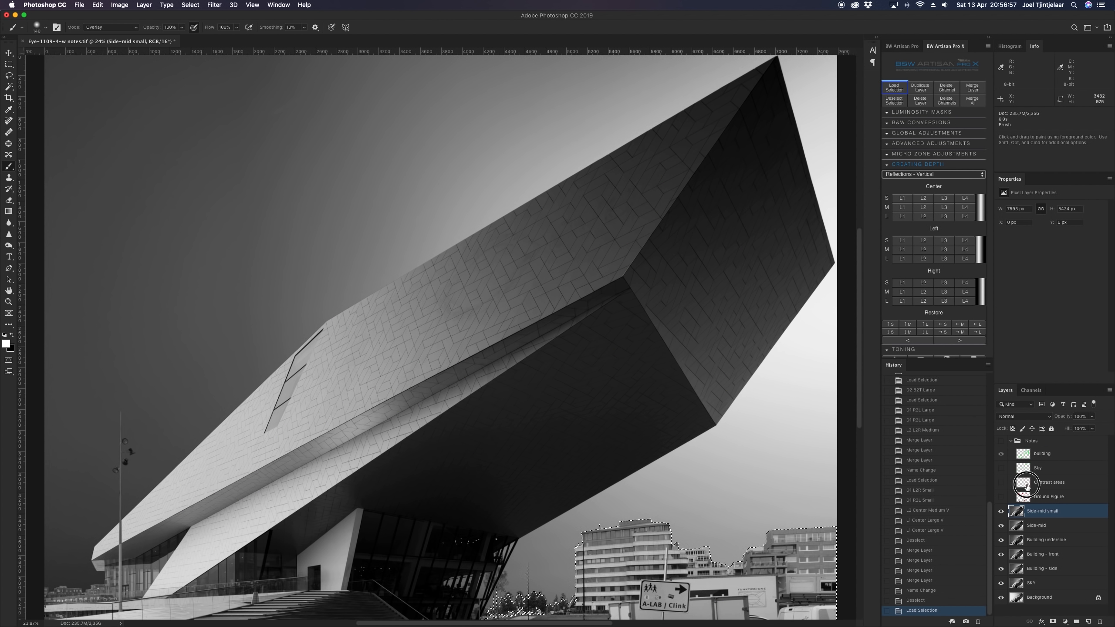
left_click(1026, 483)
left_click(1000, 454)
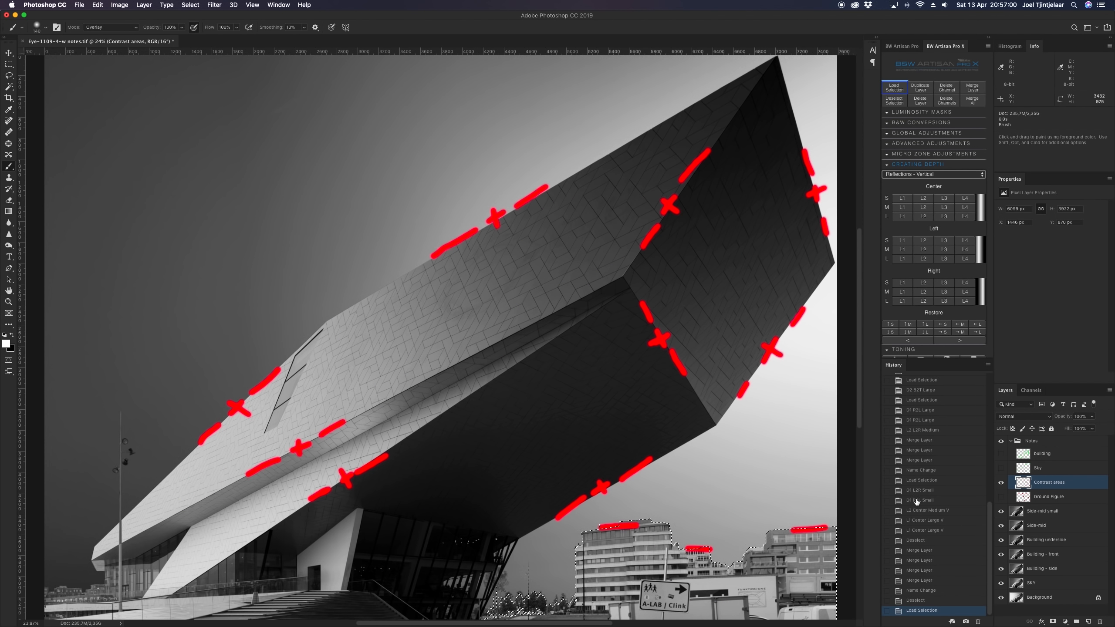
left_click(1010, 441)
left_click(1001, 441)
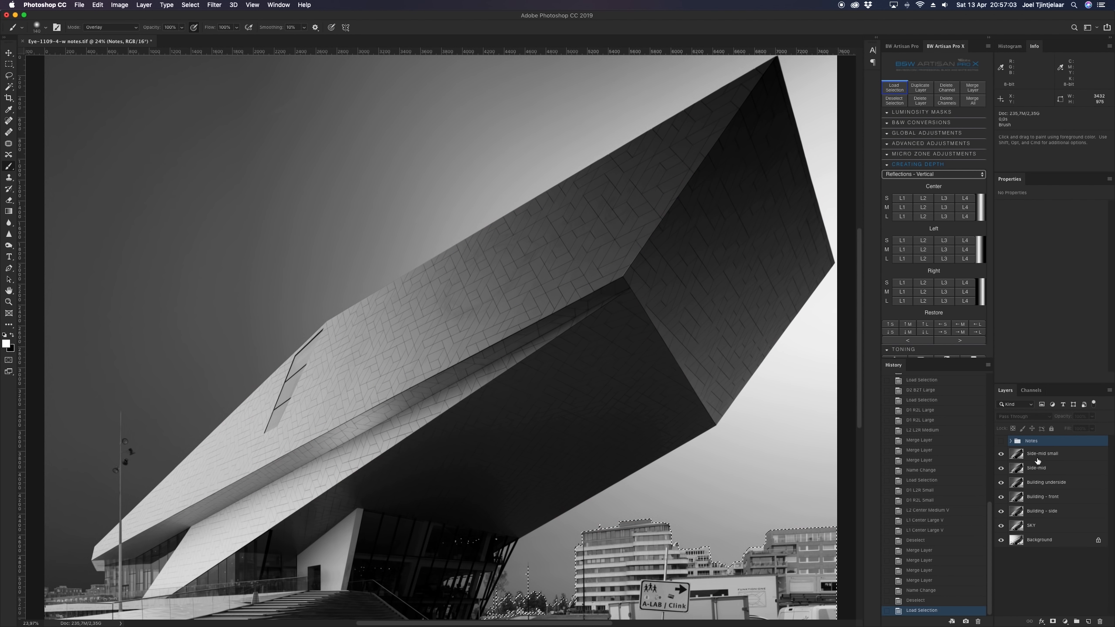
Apply a Mid Key global contrast adjustment at intensity 100 to the selected background buildings, above the Side-mid small layer
left_click(1027, 454)
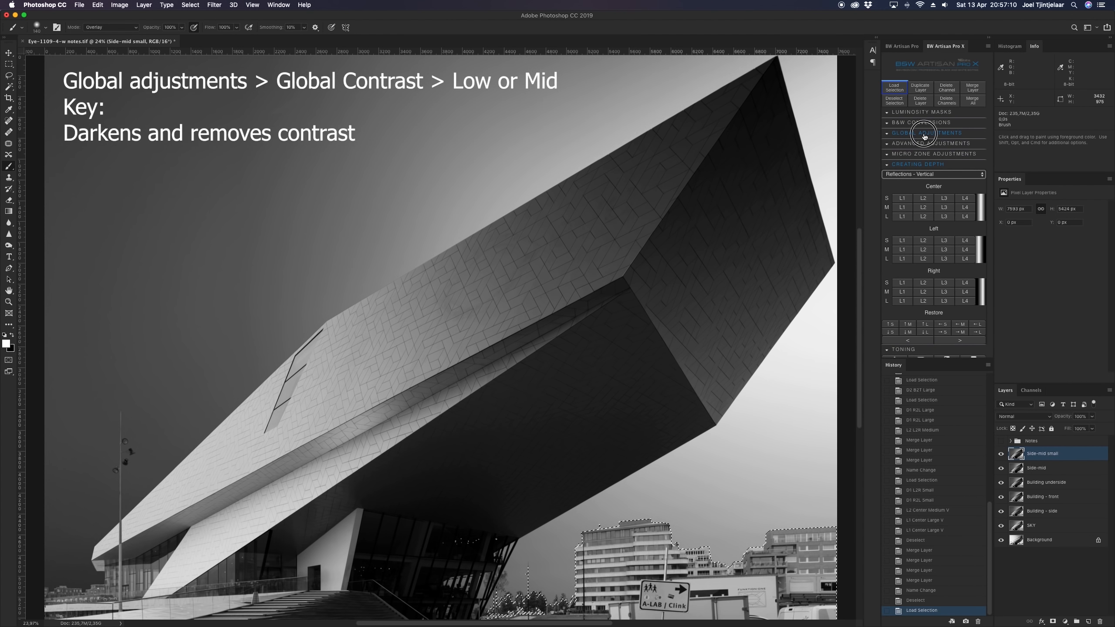
left_click(924, 133)
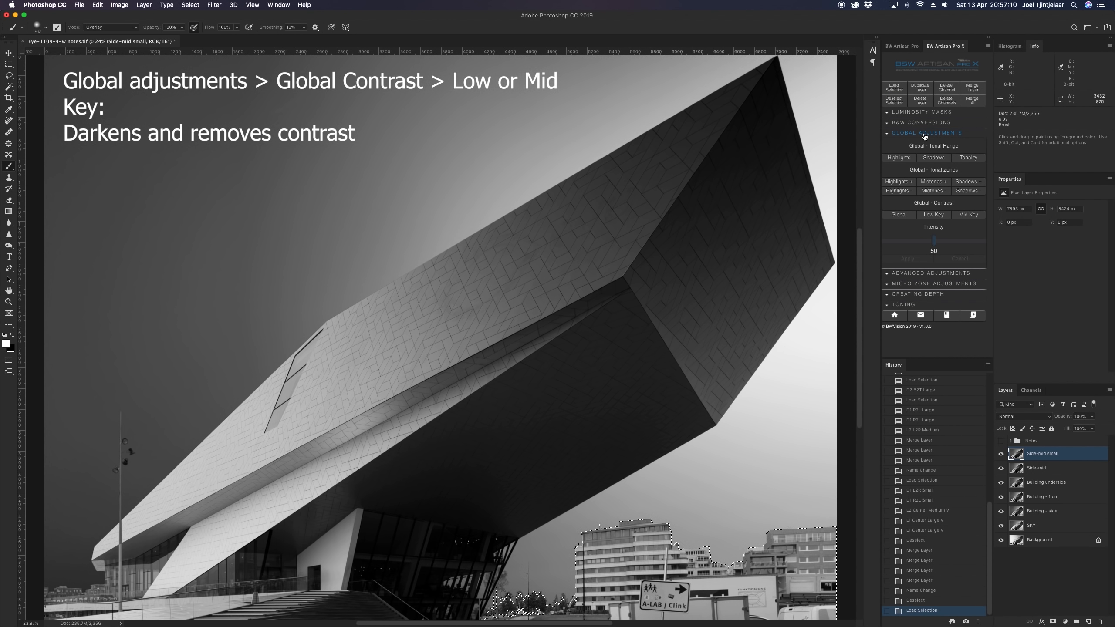
left_click(975, 217)
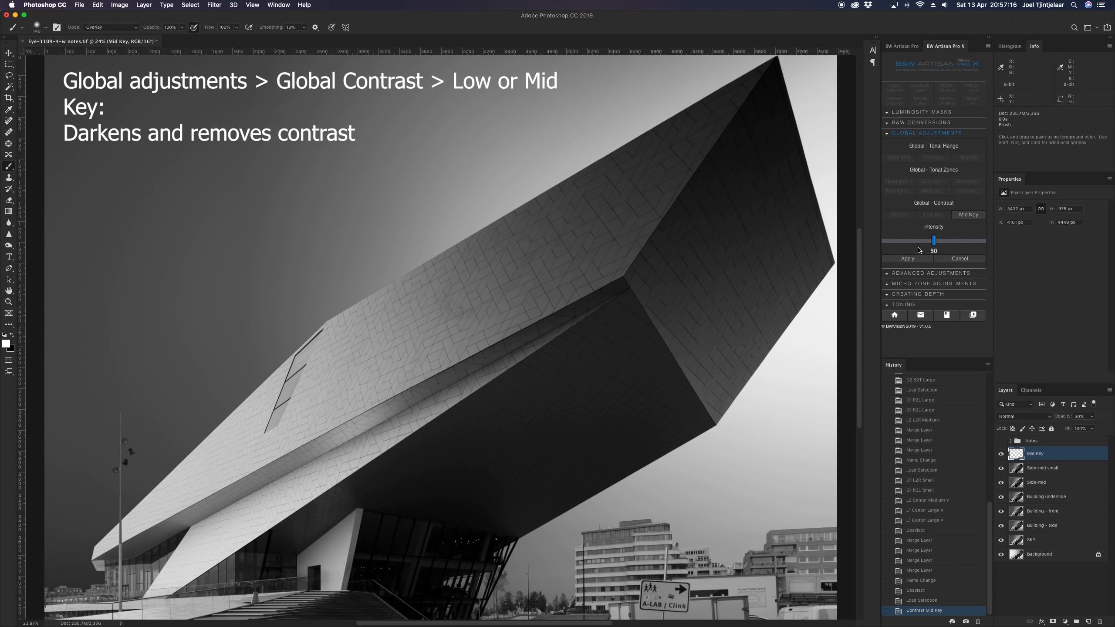
left_click_drag(934, 242, 1009, 241)
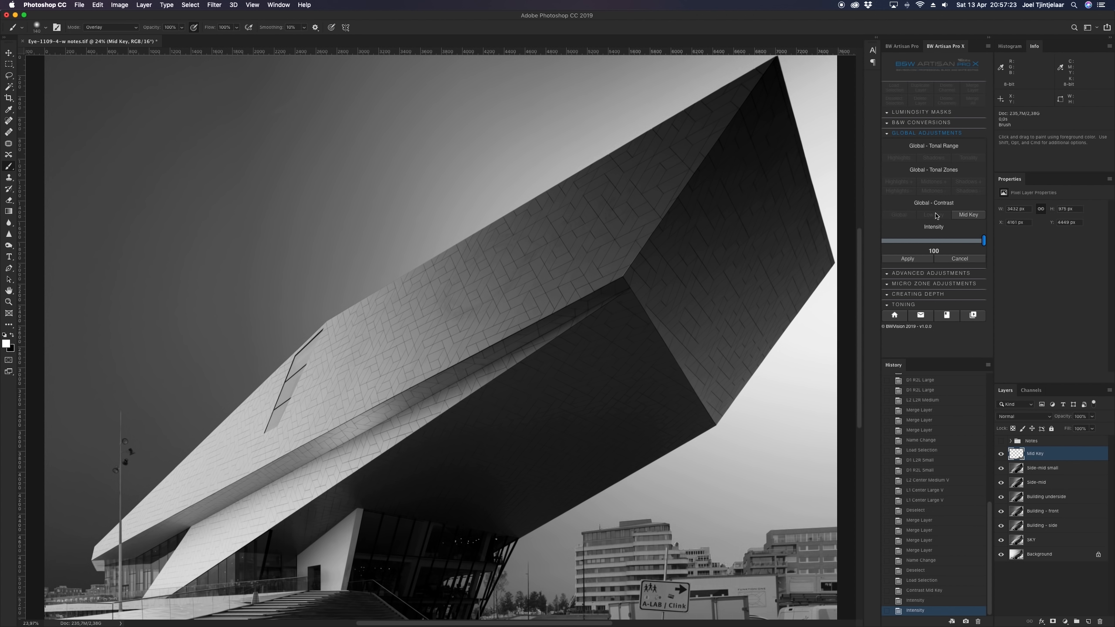
left_click(907, 258)
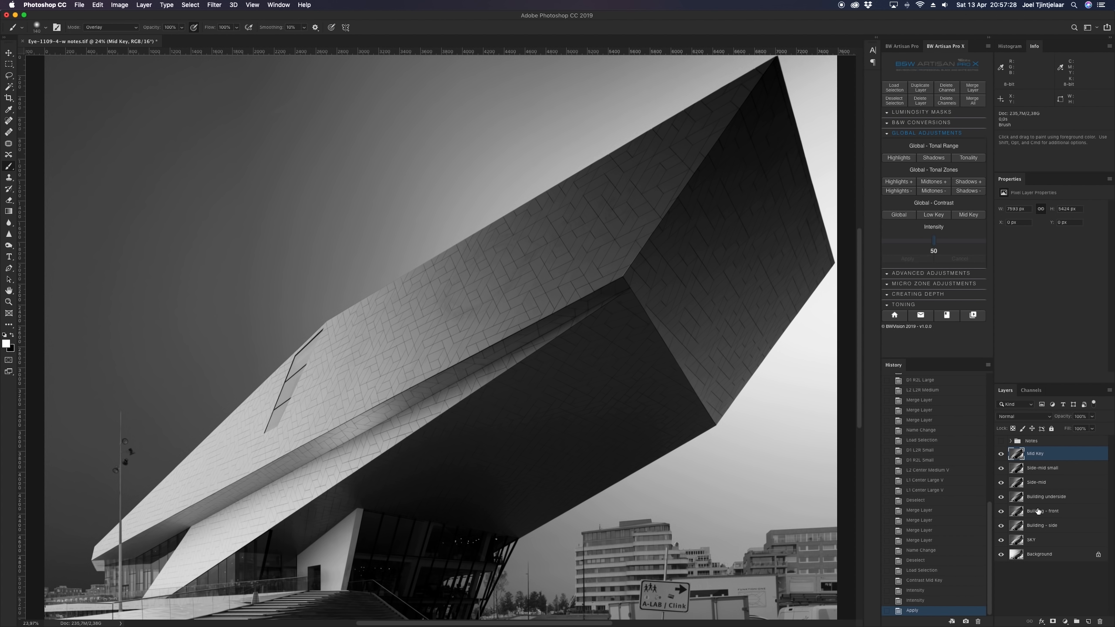
Compare the photo with and without the Mid Key layer, at full and reduced view size
left_click(1001, 454)
left_click(1001, 454)
key("super+minus")
key("super+minus")
key("super+minus")
key("super+minus")
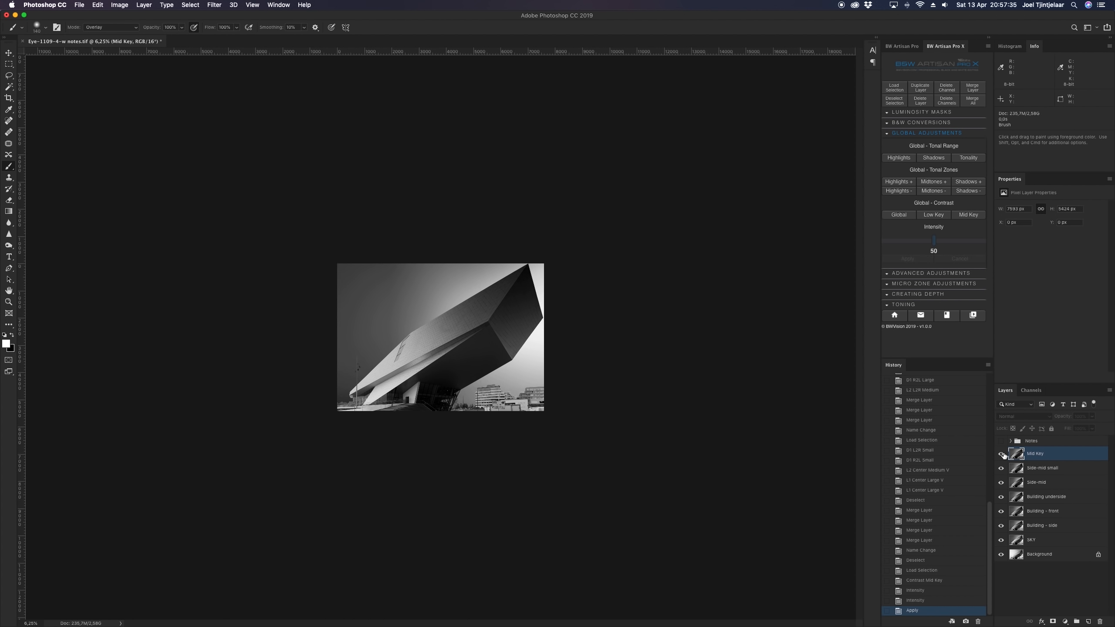
left_click(1002, 454)
key("super+0")
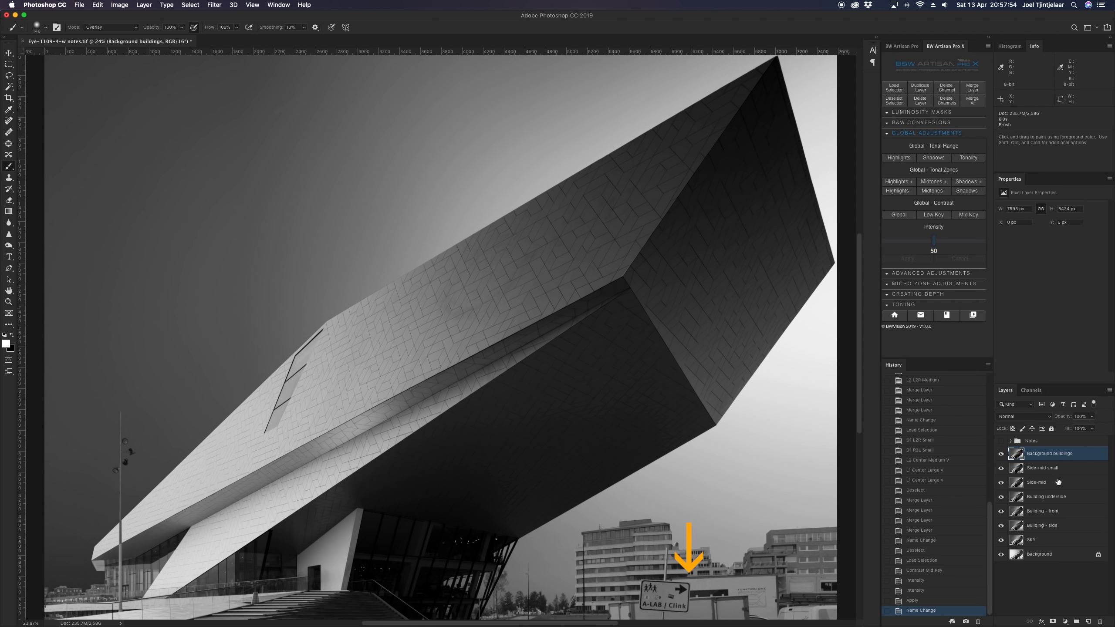
Examine the Rest-temp, Building-underside-front, Building-underside-side and Buildings-background channel masks, and return to the full-colour composite
left_click(1031, 390)
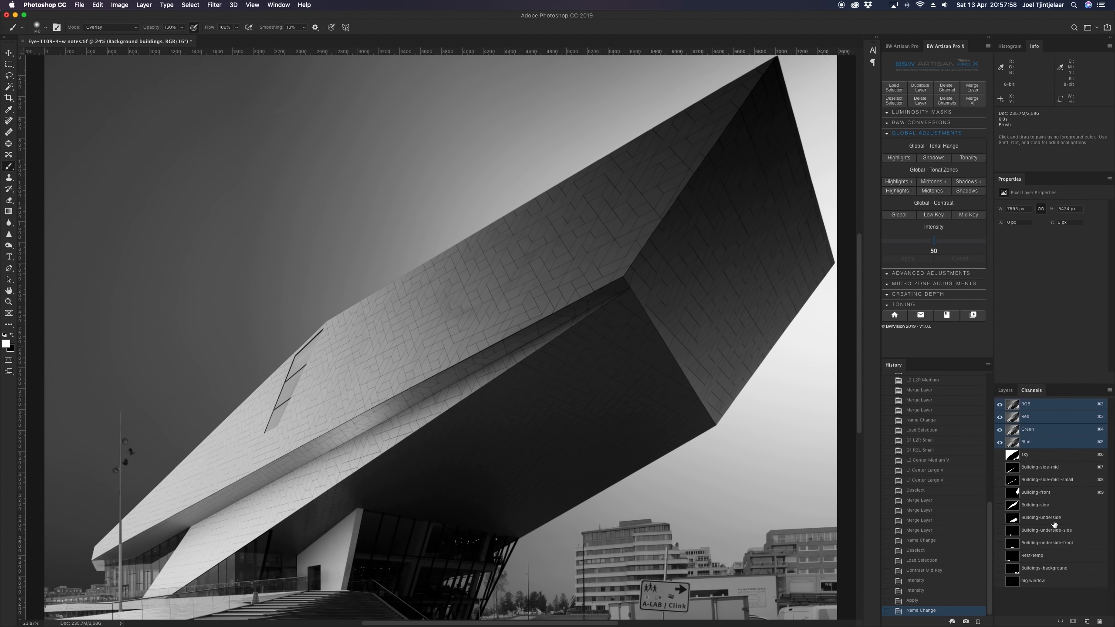
left_click(1052, 560)
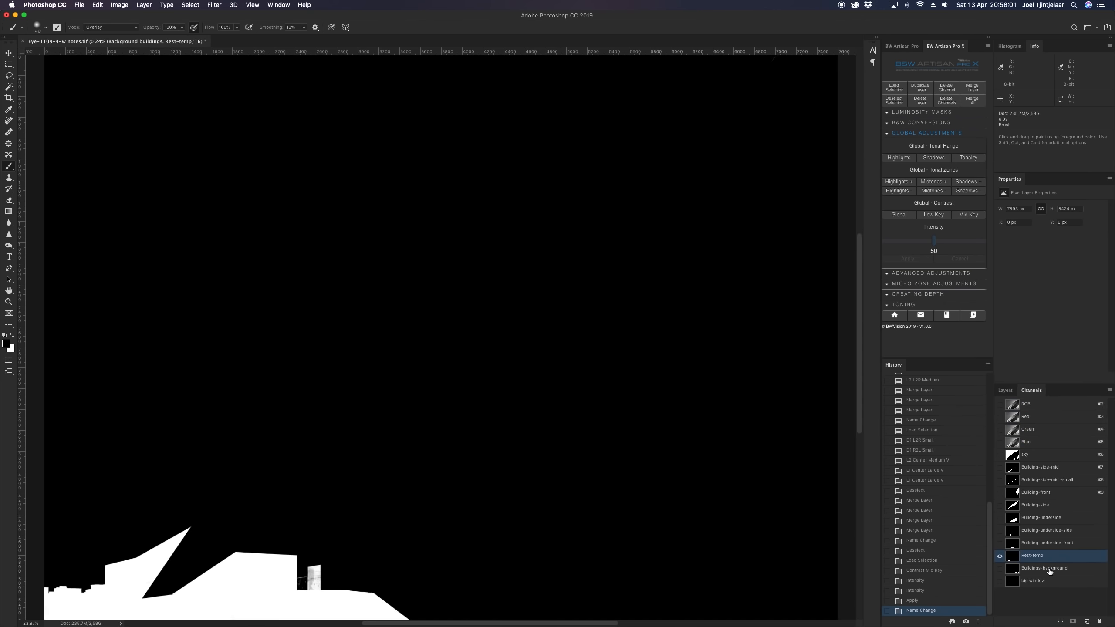
left_click(1051, 542)
left_click(1057, 532)
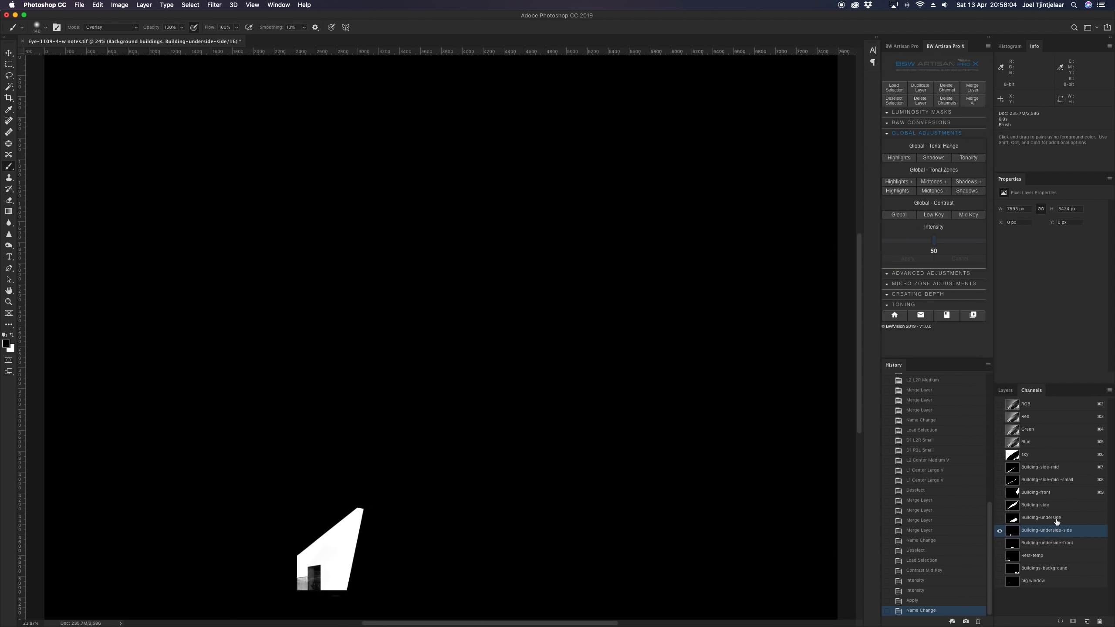
left_click(1091, 566)
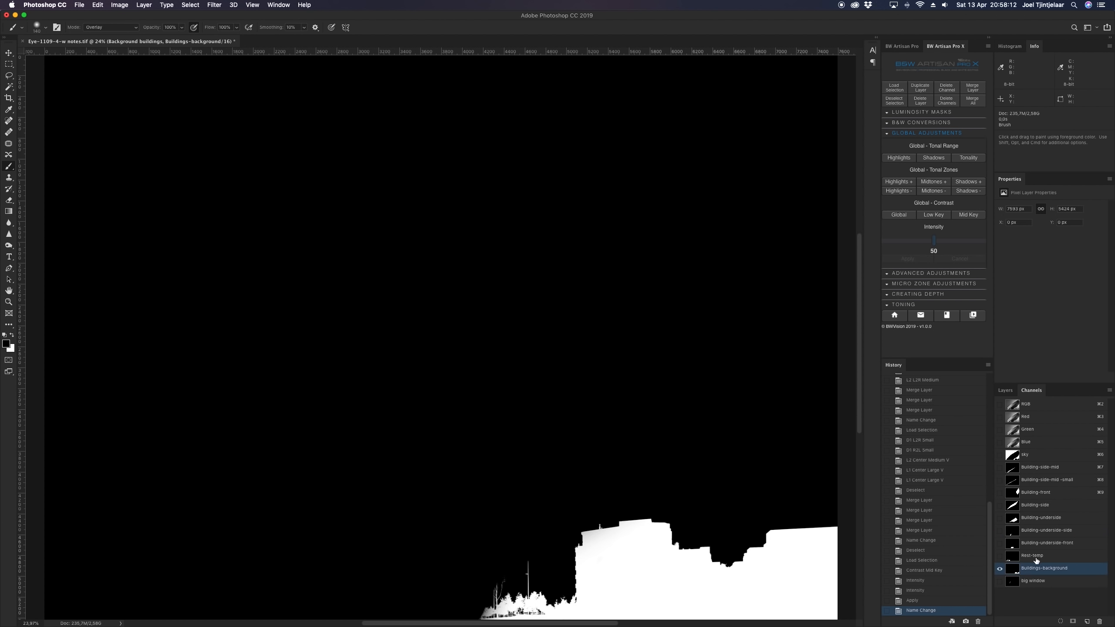
left_click(1037, 559)
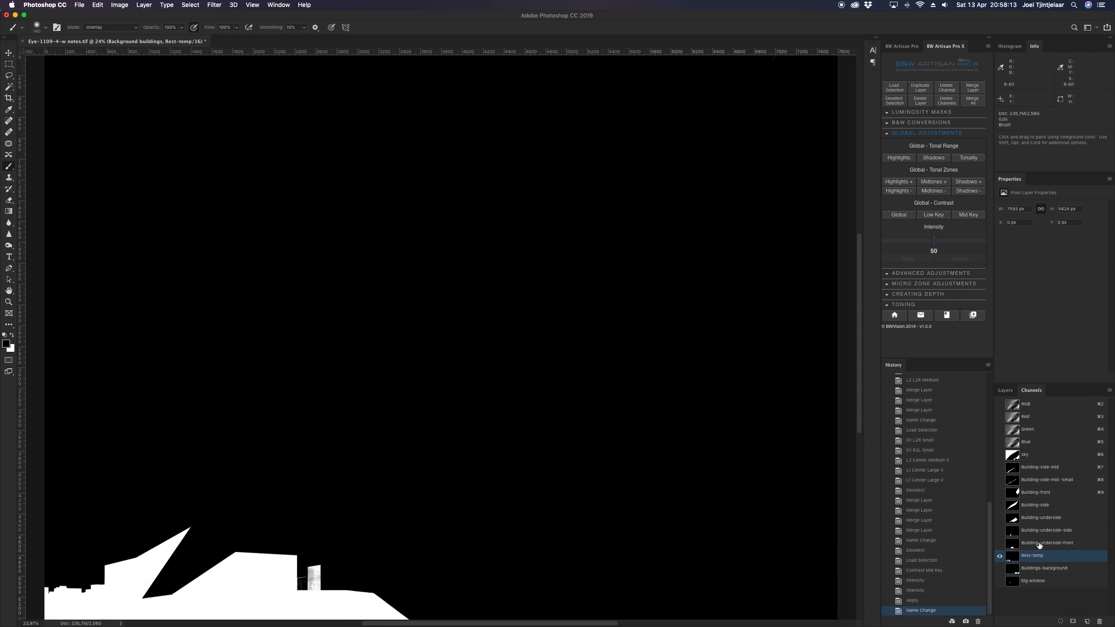
left_click(1040, 543)
left_click(1040, 557)
left_click(1040, 569)
left_click(1038, 406)
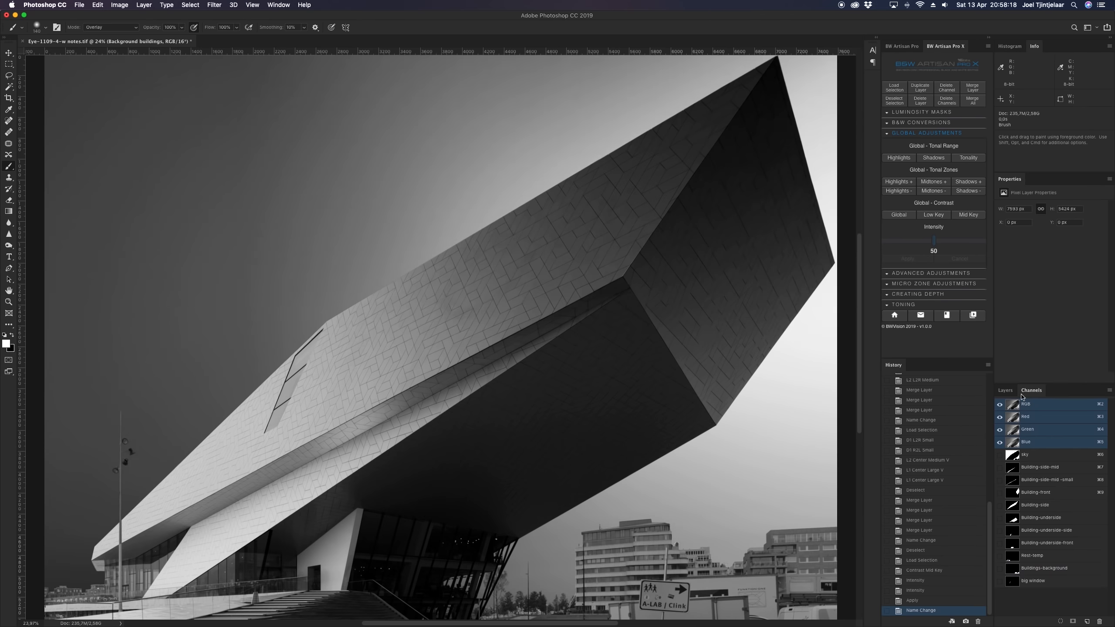
Load the Buildings-background selection and add a D2 medium bottom-to-top dark gradient, checking its effect
left_click(1005, 389)
left_click(898, 87)
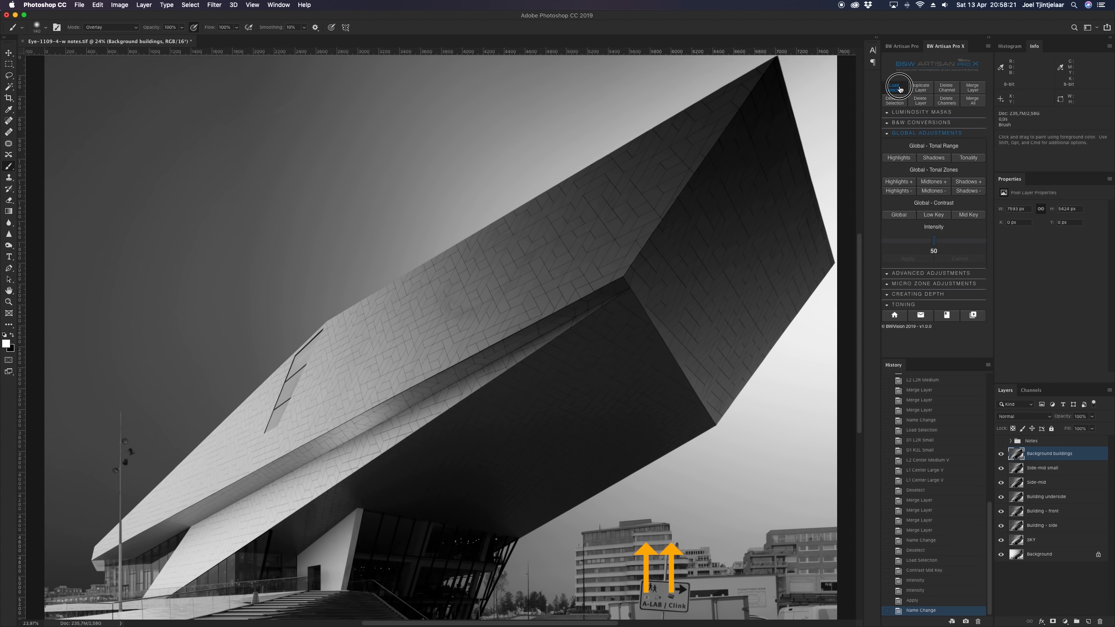
left_click(914, 174)
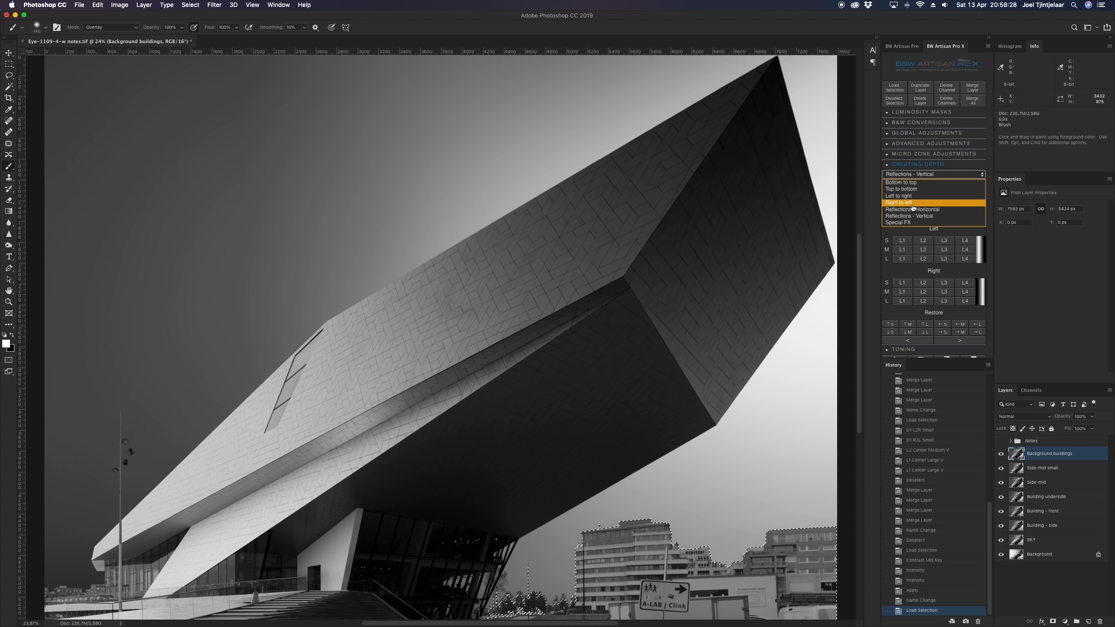
left_click(900, 182)
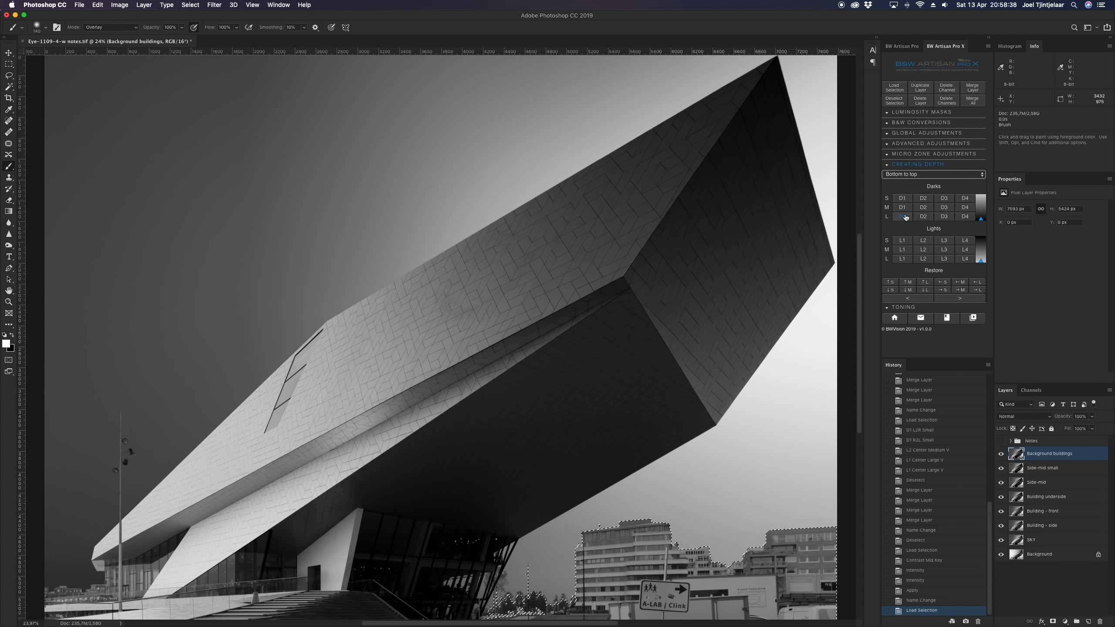
left_click(923, 212)
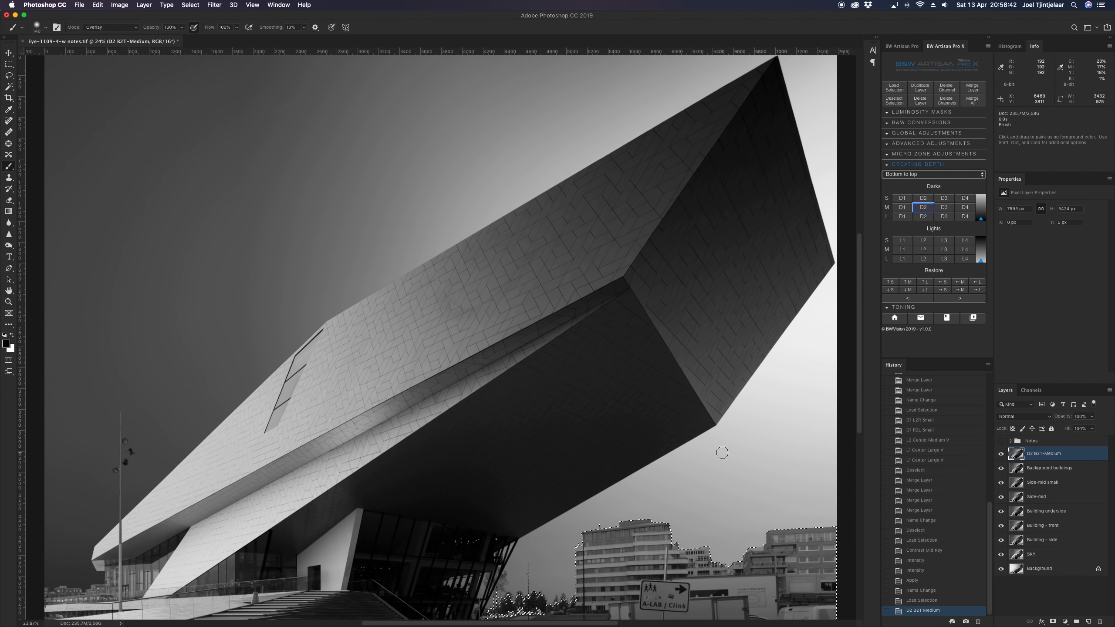
left_click(1001, 454)
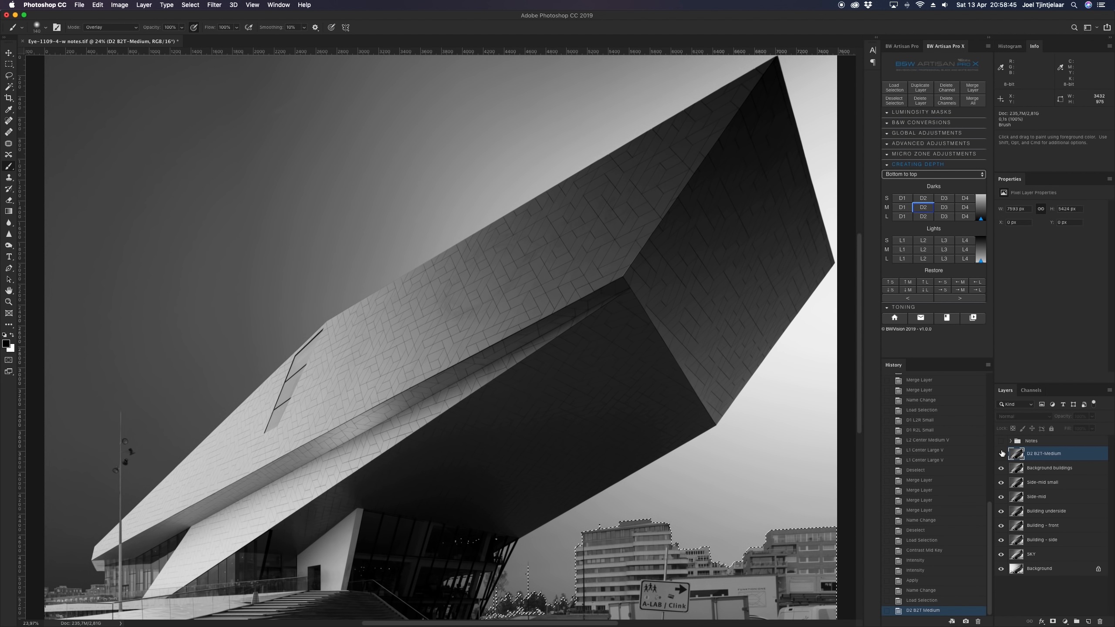
left_click(1001, 454)
Add two D2 small bottom-to-top dark gradients to the background buildings and merge them into the D2 medium layer
left_click(922, 200)
left_click(922, 200)
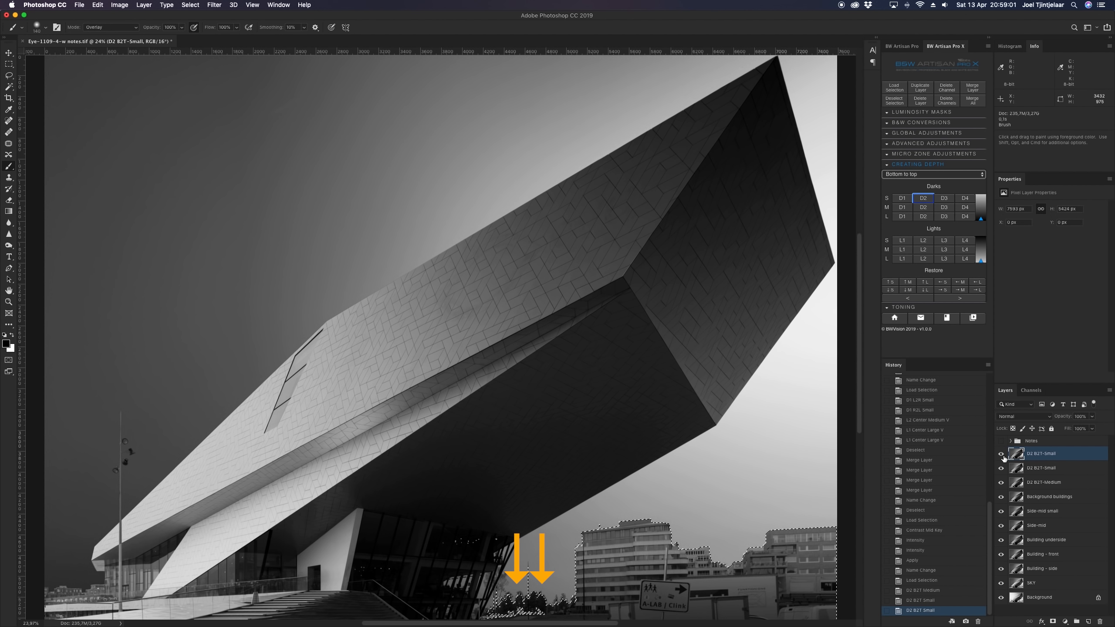
key("super+minus")
key("super+minus")
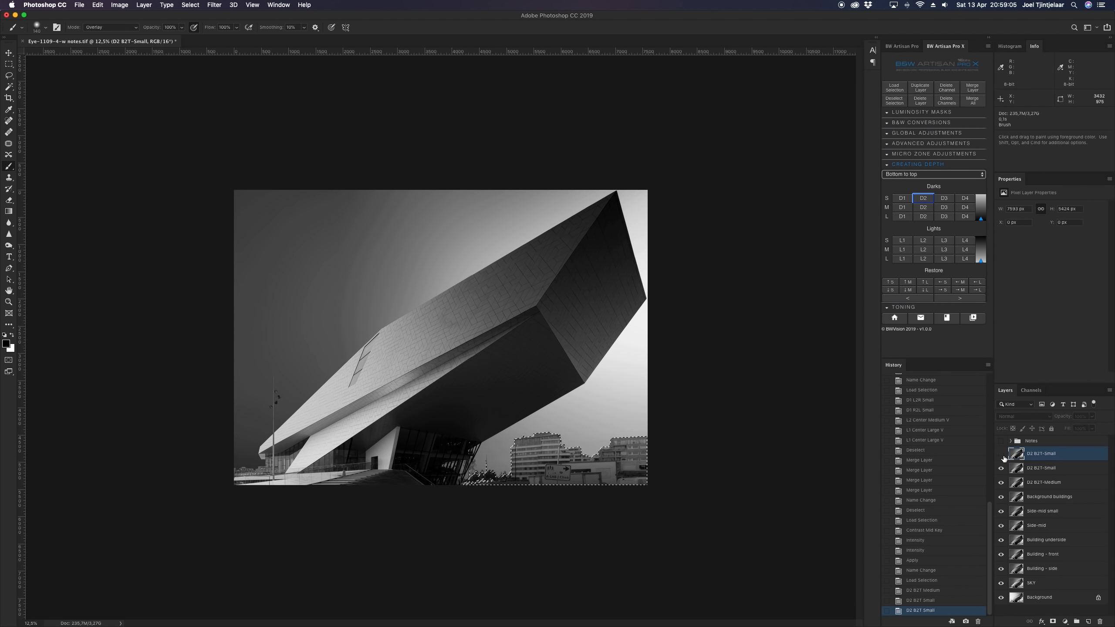
key("super+0")
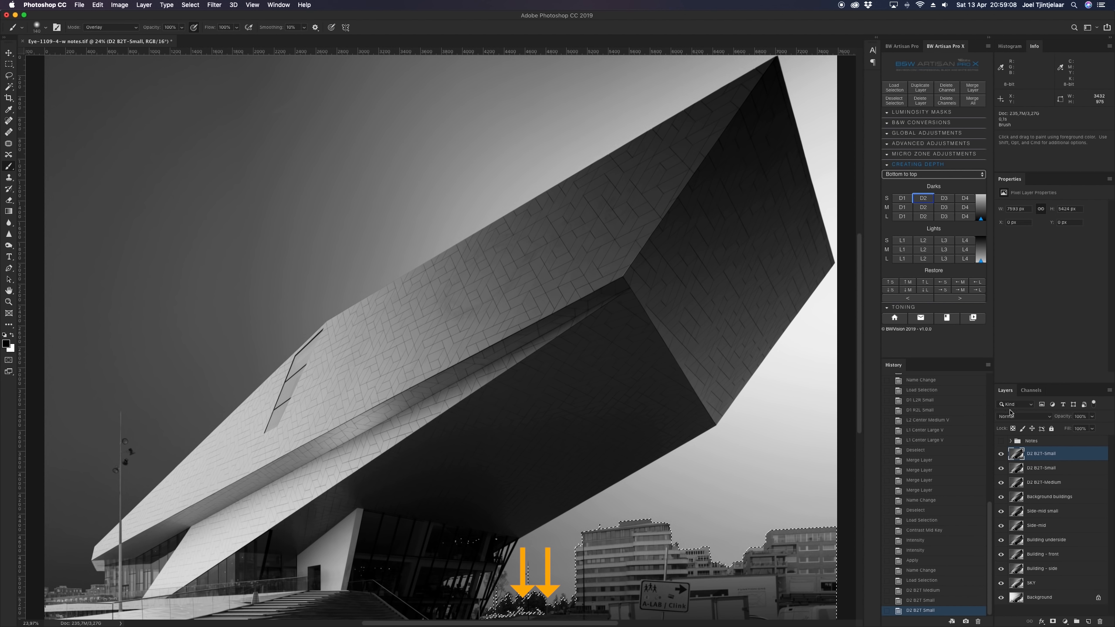
left_click(973, 88)
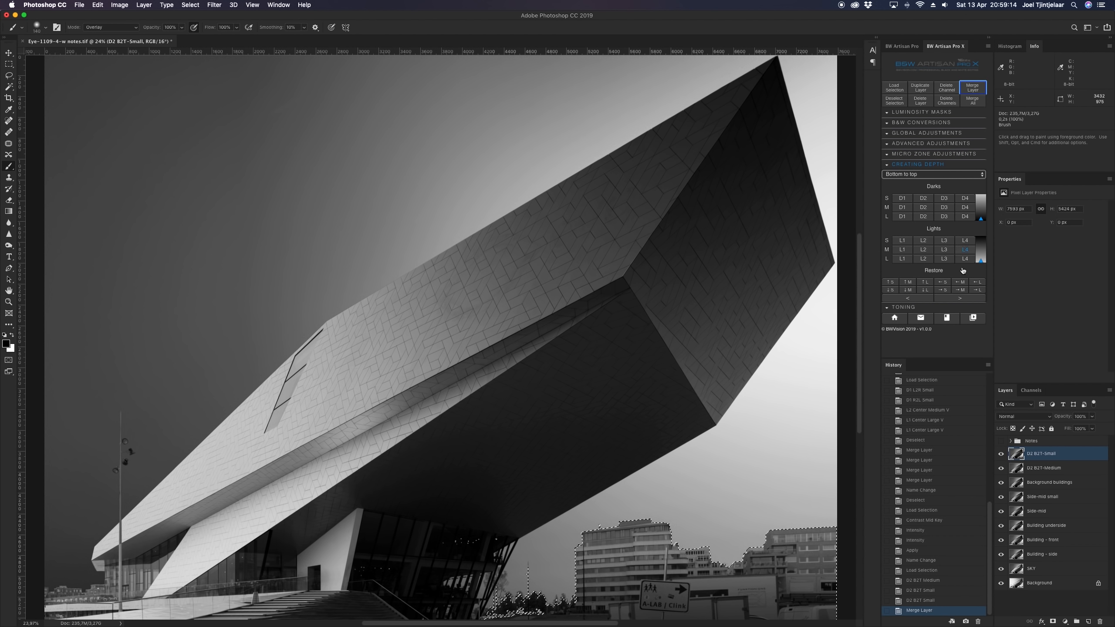
left_click(971, 87)
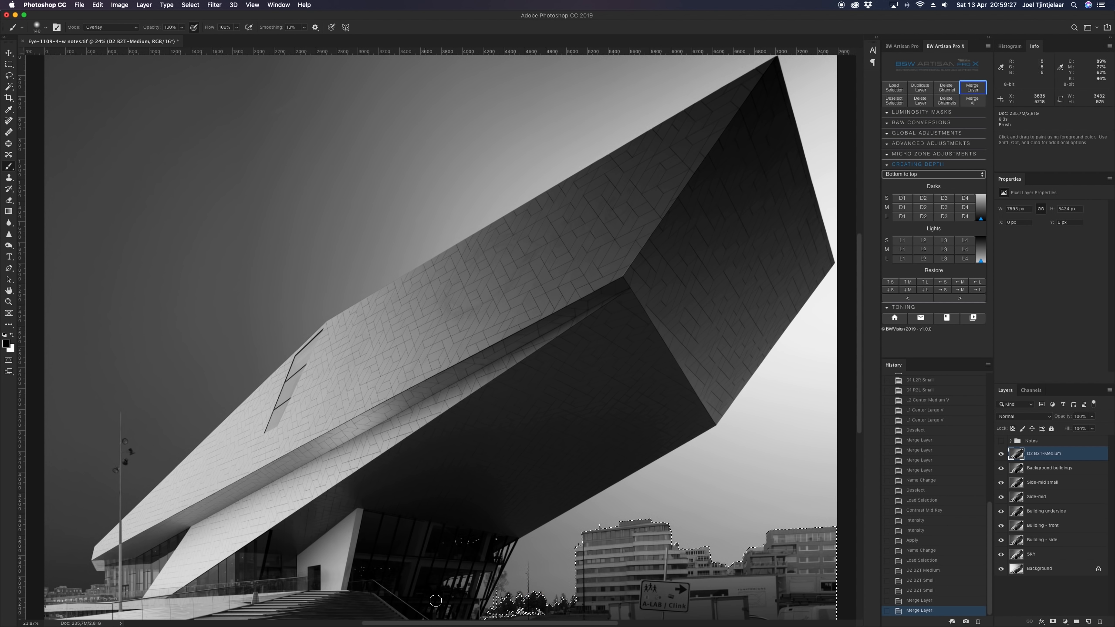
Try a small left-to-right restore on the background buildings and clear the selection, and step back past both
left_click(942, 290)
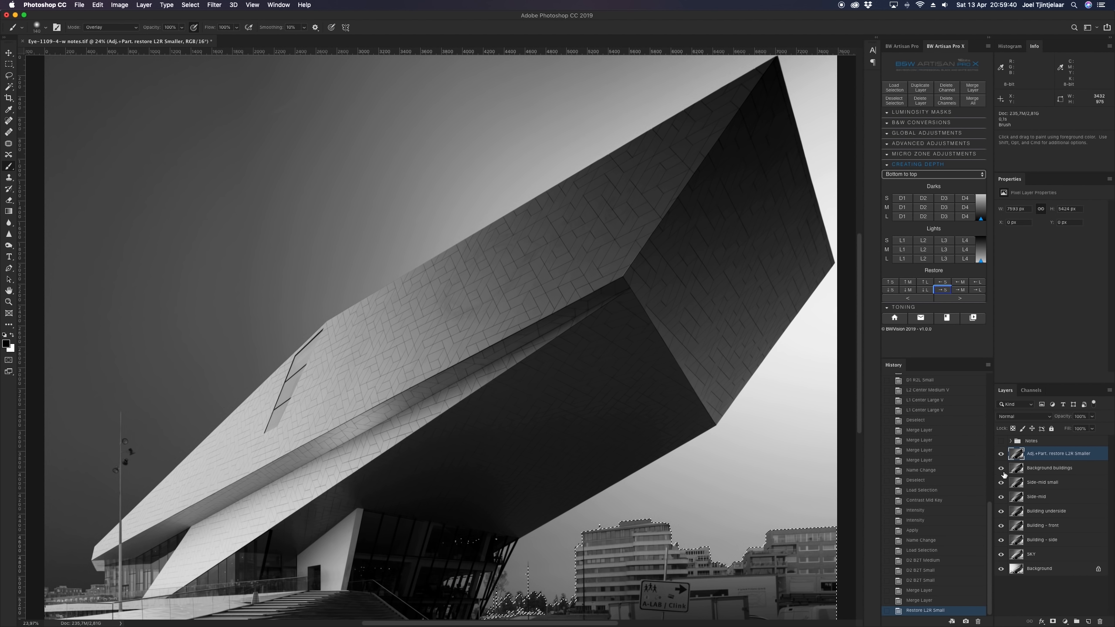
left_click(190, 4)
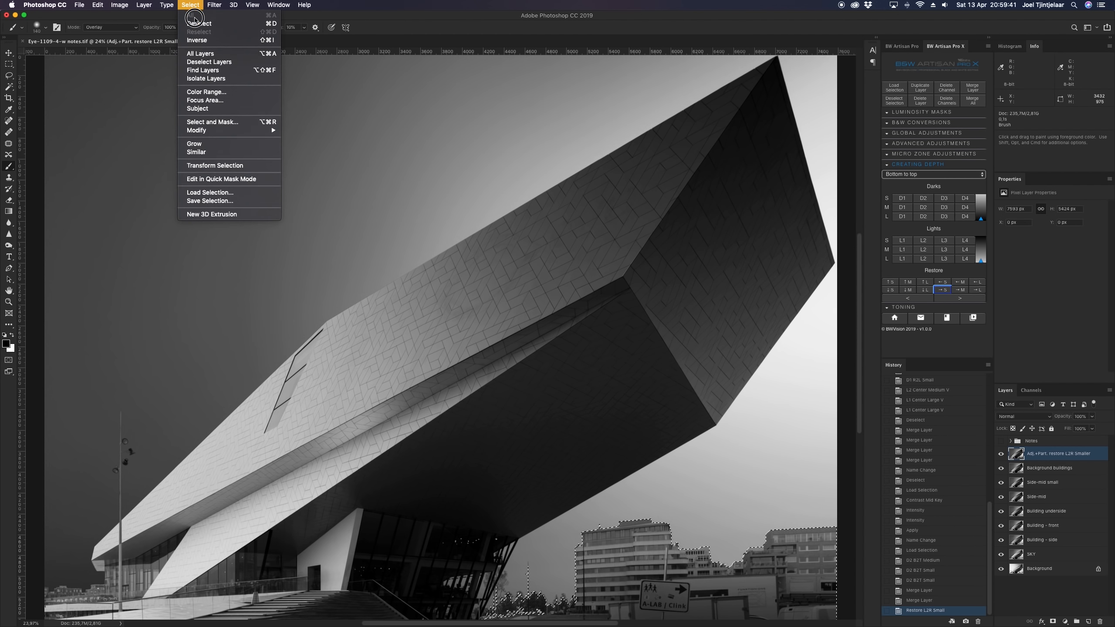
left_click(206, 23)
key("super+0")
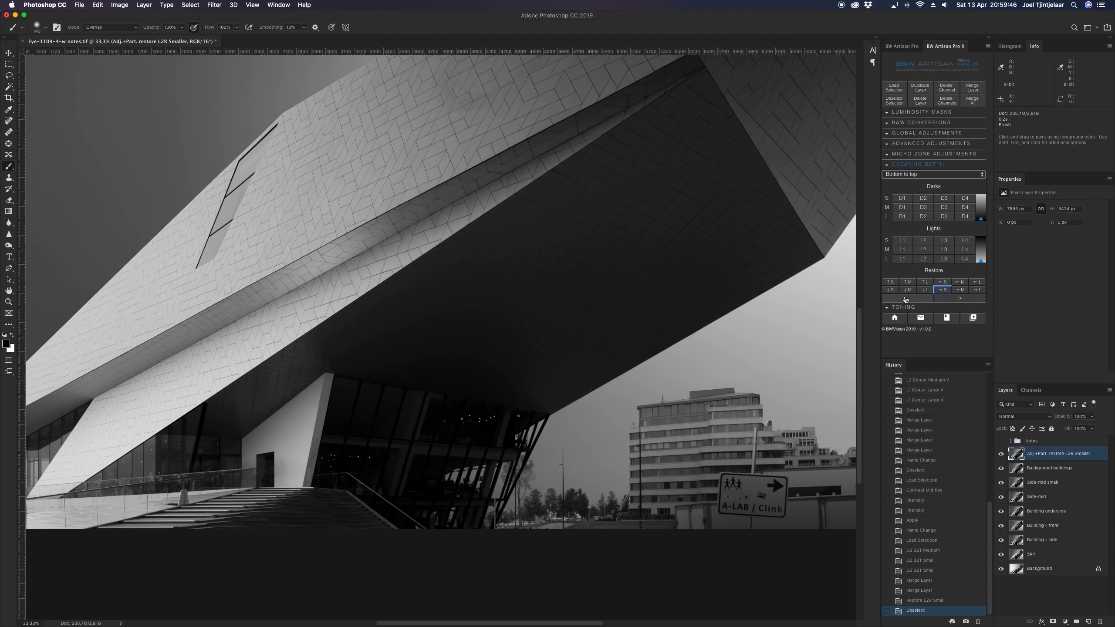
left_click(906, 299)
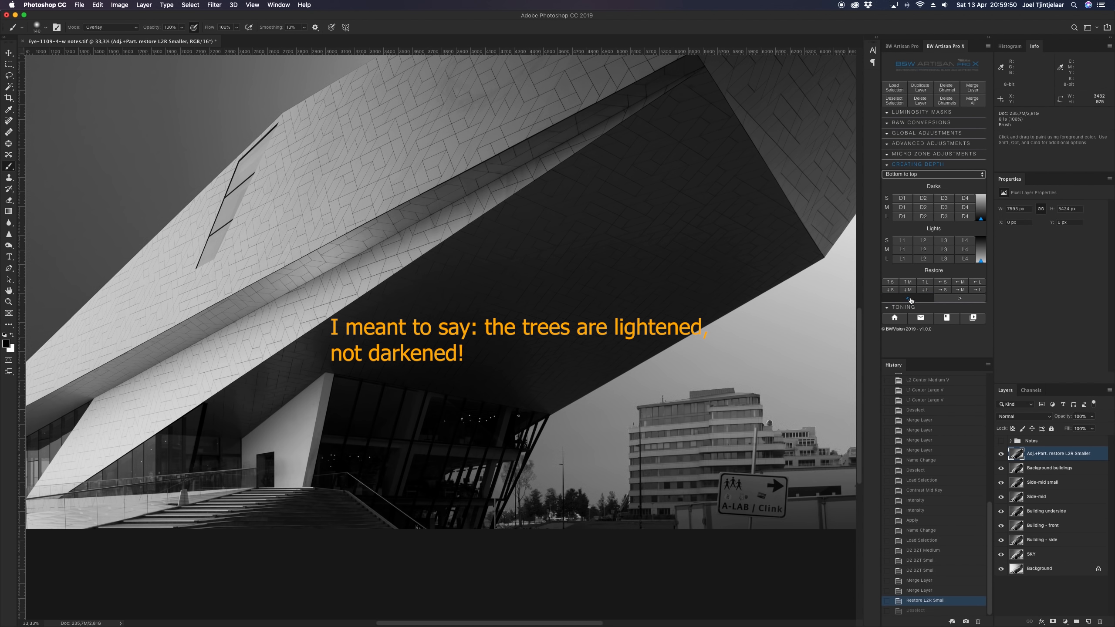
left_click(908, 298)
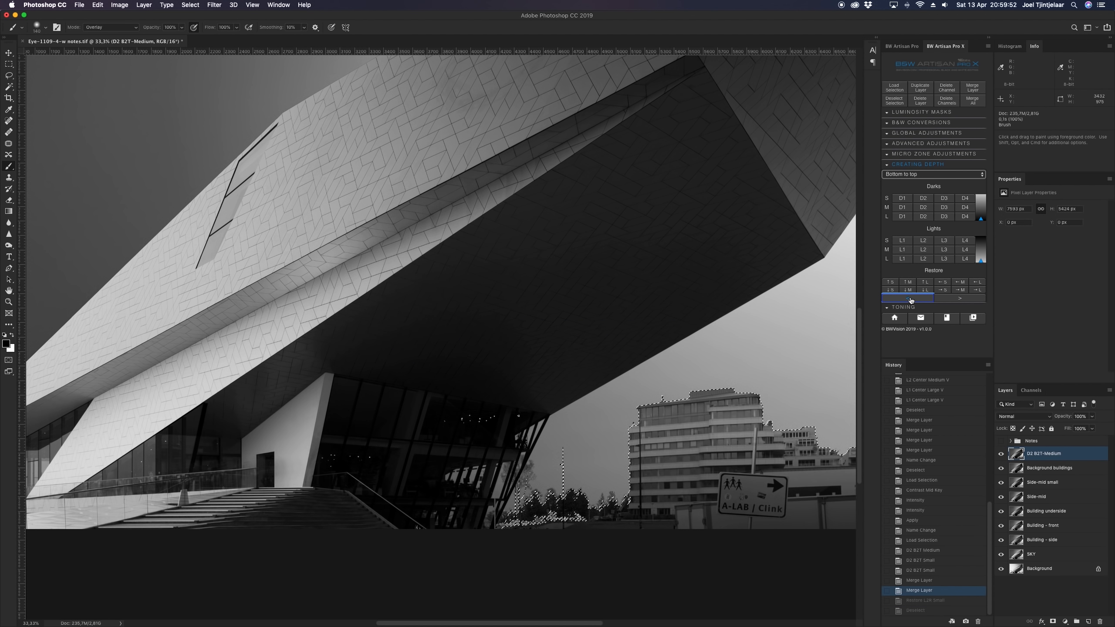
Reapply the small left-to-right restore and apply Low Key contrast at intensity 100 to the background buildings
left_click(959, 298)
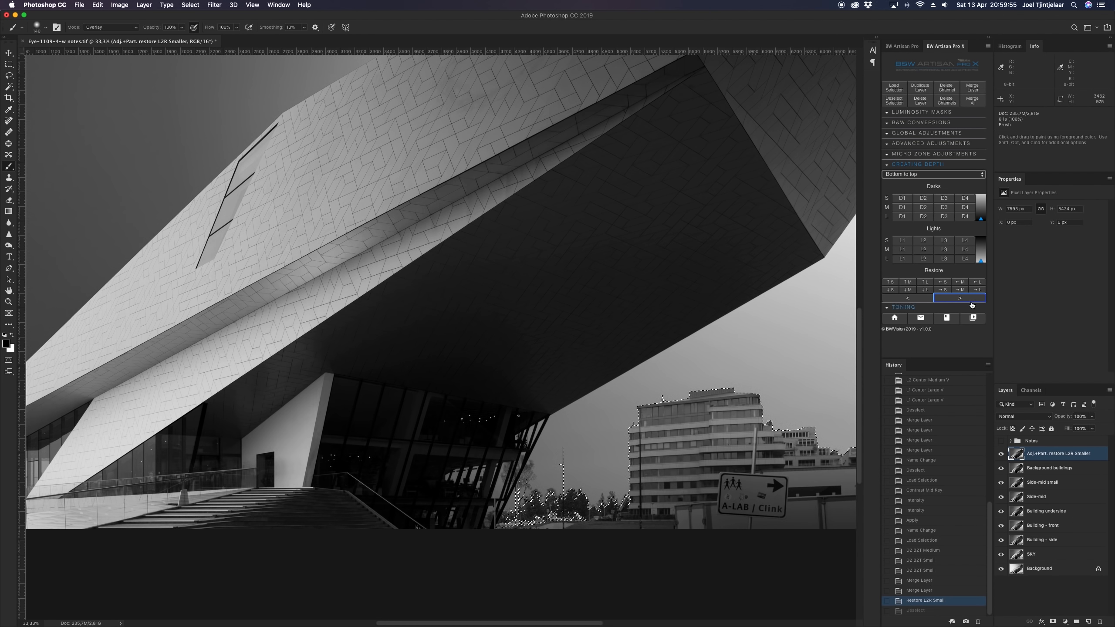
key("super+0")
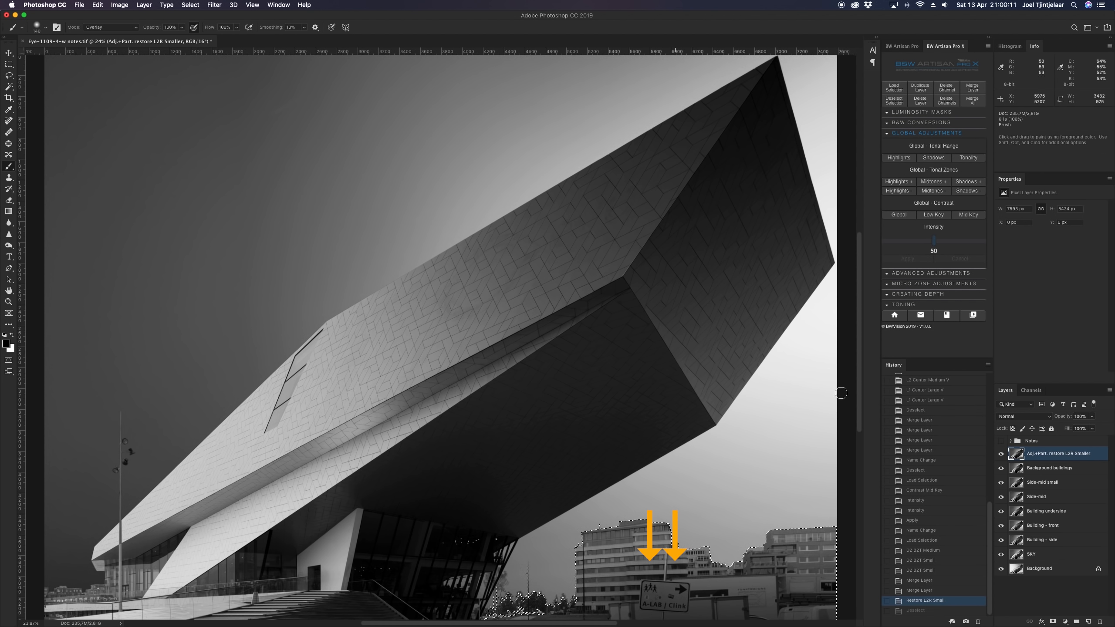
left_click(933, 215)
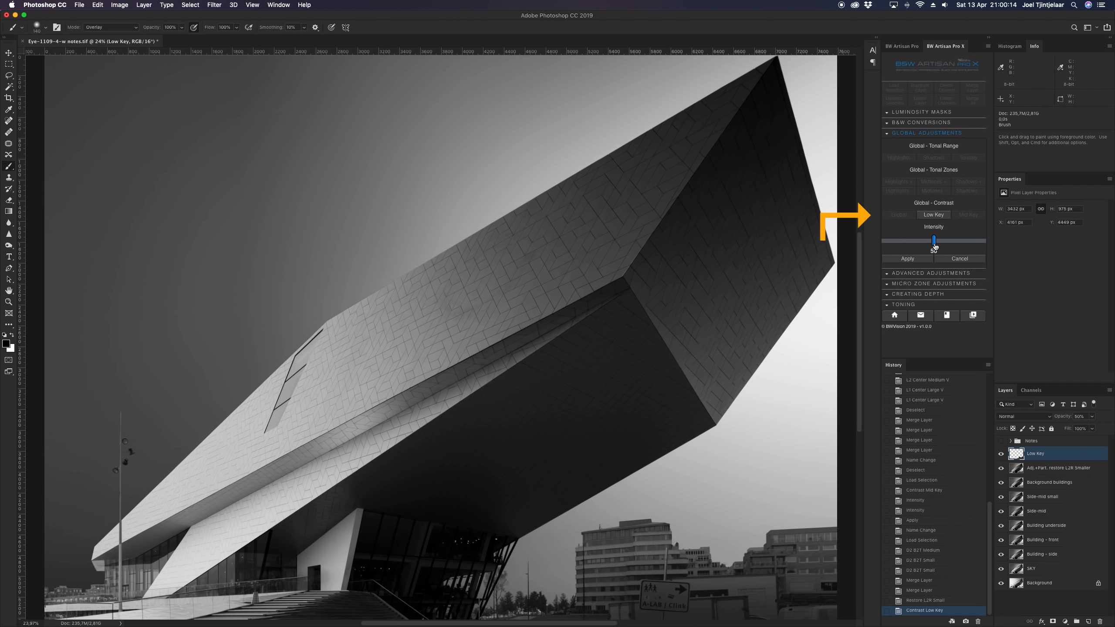
left_click_drag(938, 245, 1016, 243)
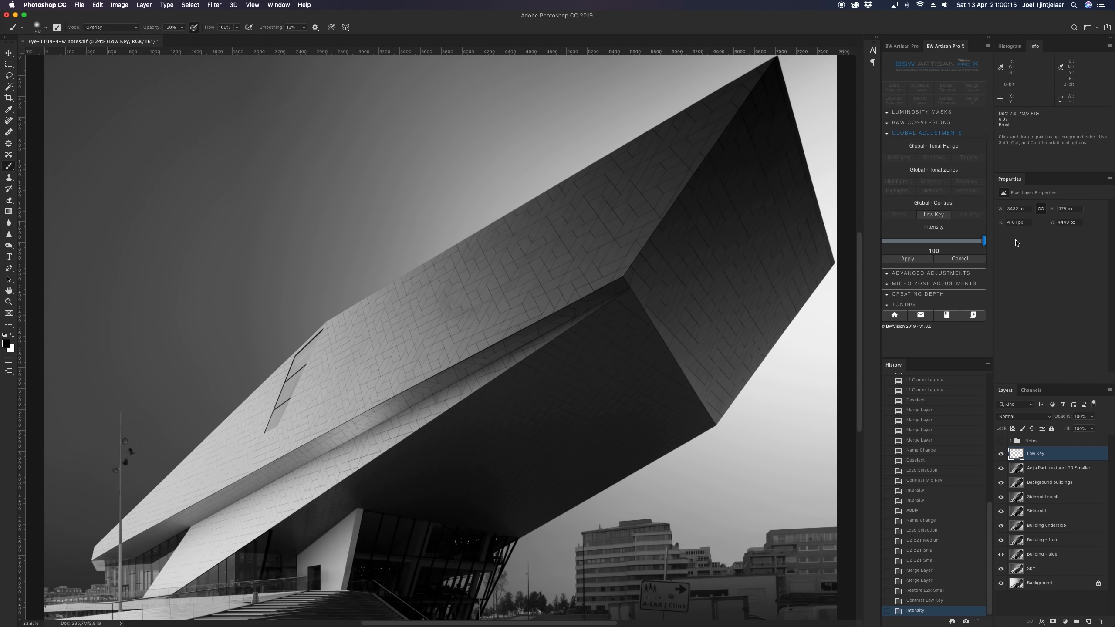
left_click(917, 260)
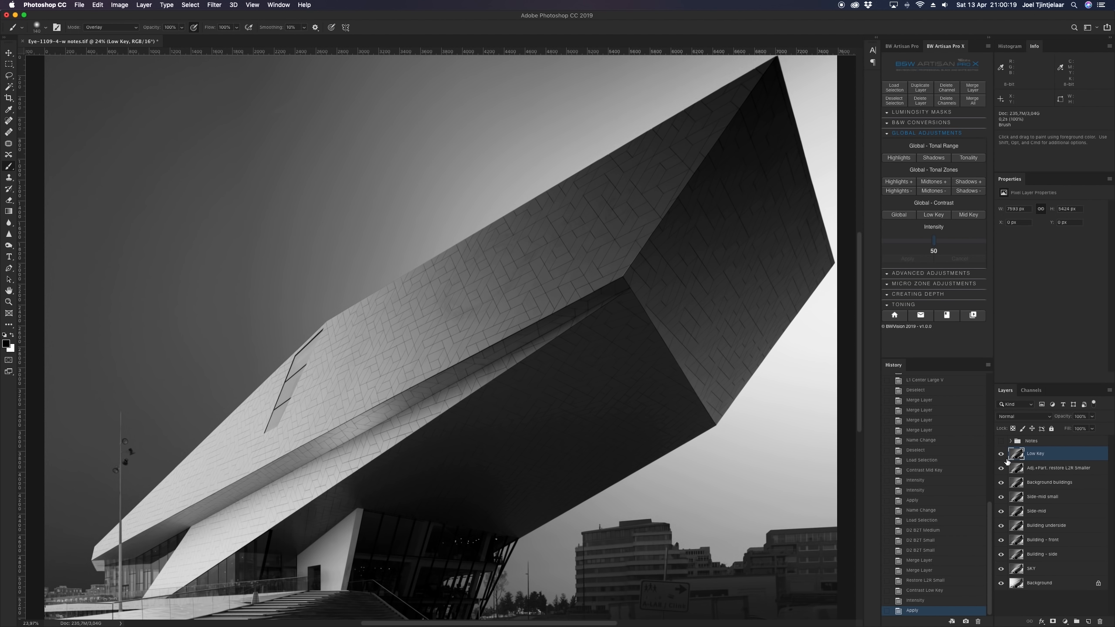
Load the Buildings-background selection, apply a small downward restore to the Low Key adjustment, and check its effect
left_click(894, 87)
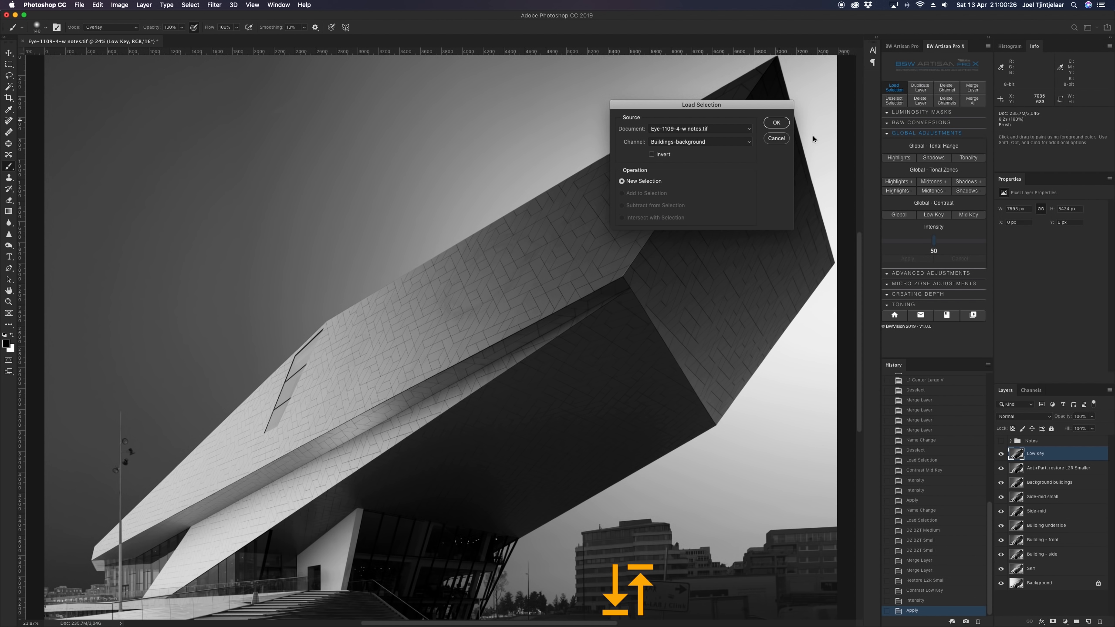
key("Return")
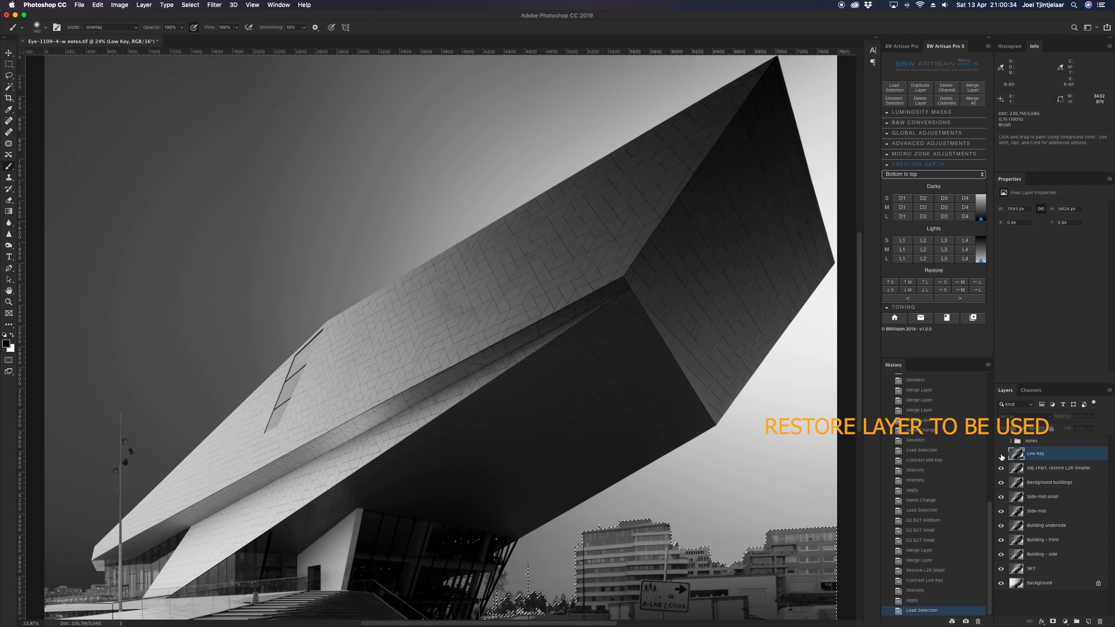
left_click(1001, 454)
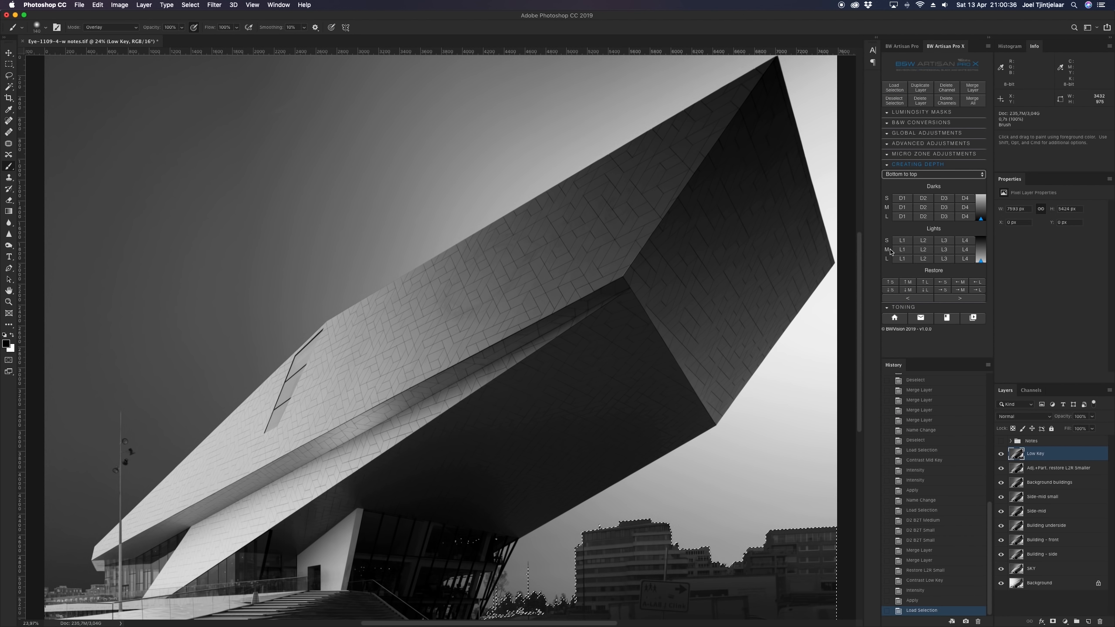
left_click(891, 290)
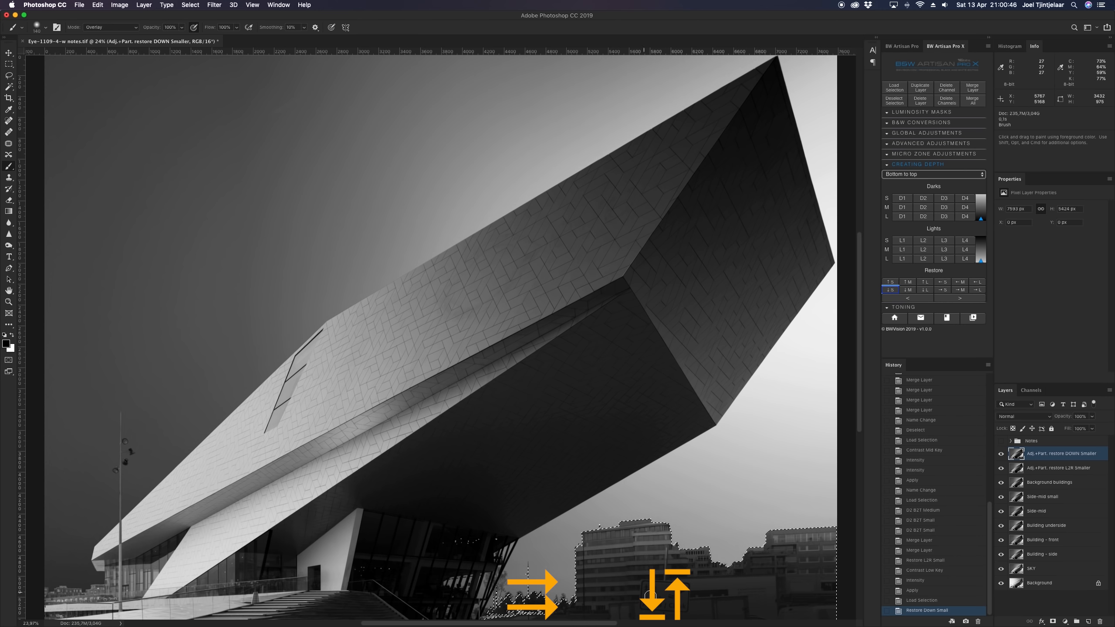
left_click(1001, 454)
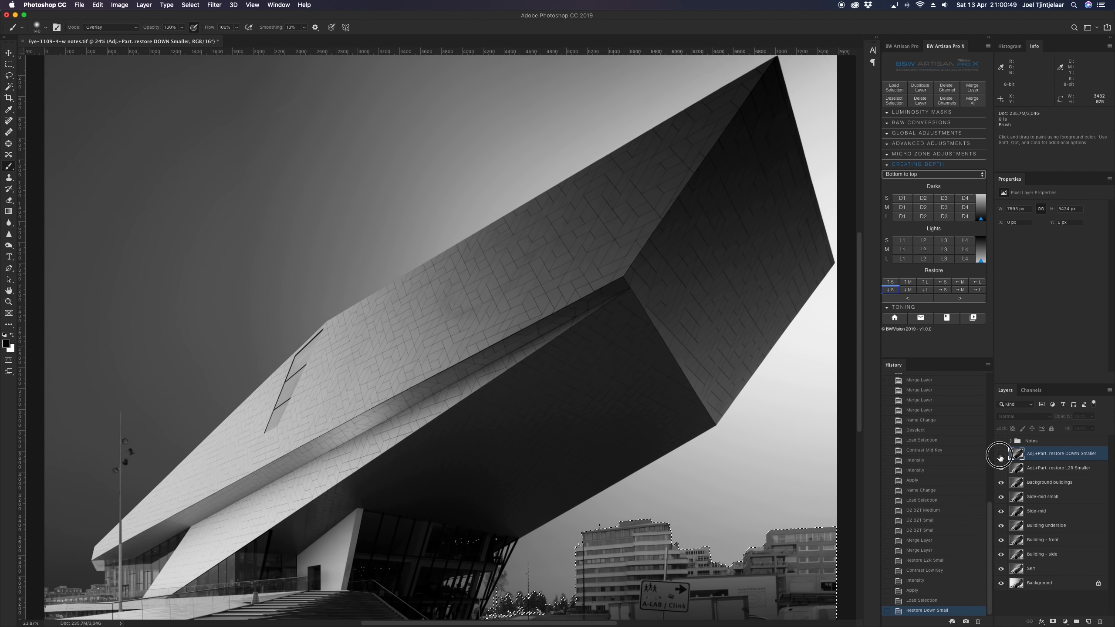
left_click(1001, 454)
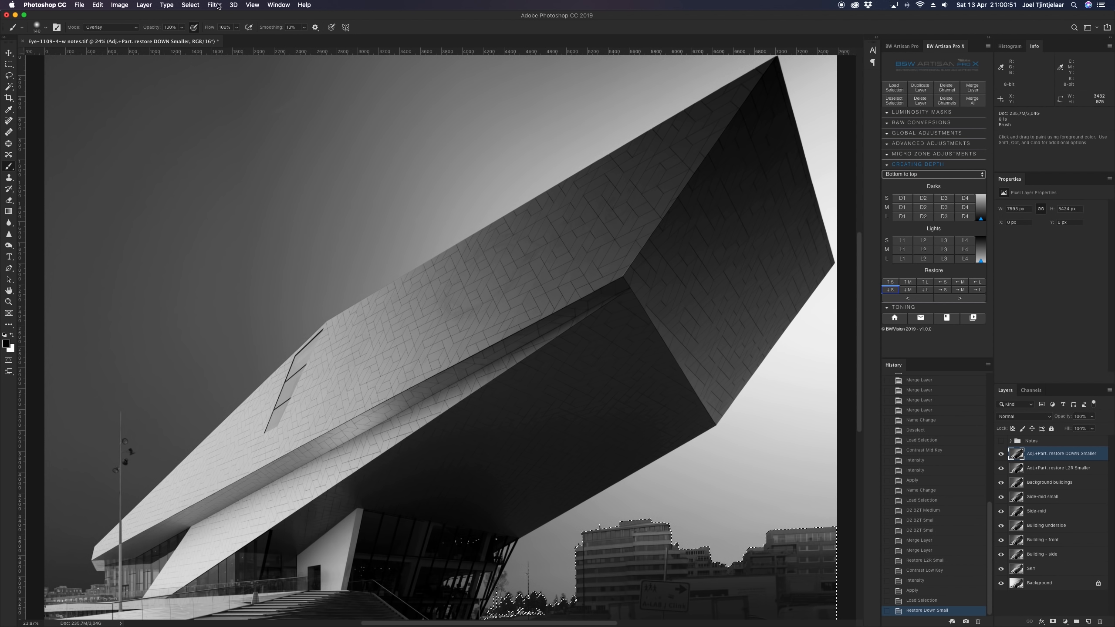
Clear the selection and merge the two restore adjustment layers into the Background buildings layer
left_click(215, 4)
mouse_move(190, 5)
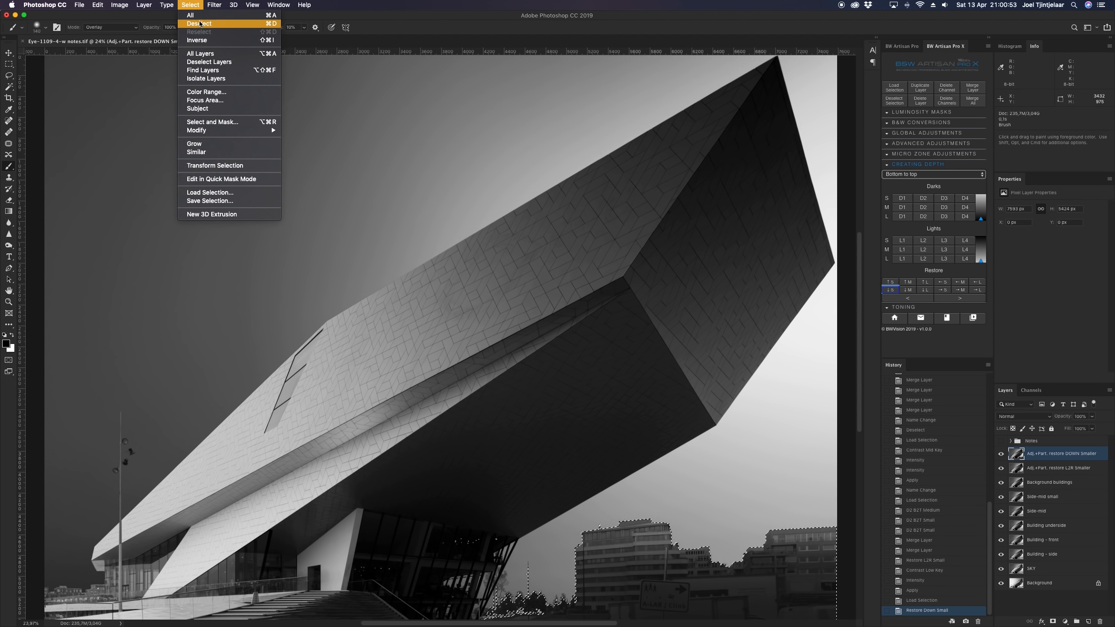
left_click(200, 25)
key("super+minus")
key("super+minus")
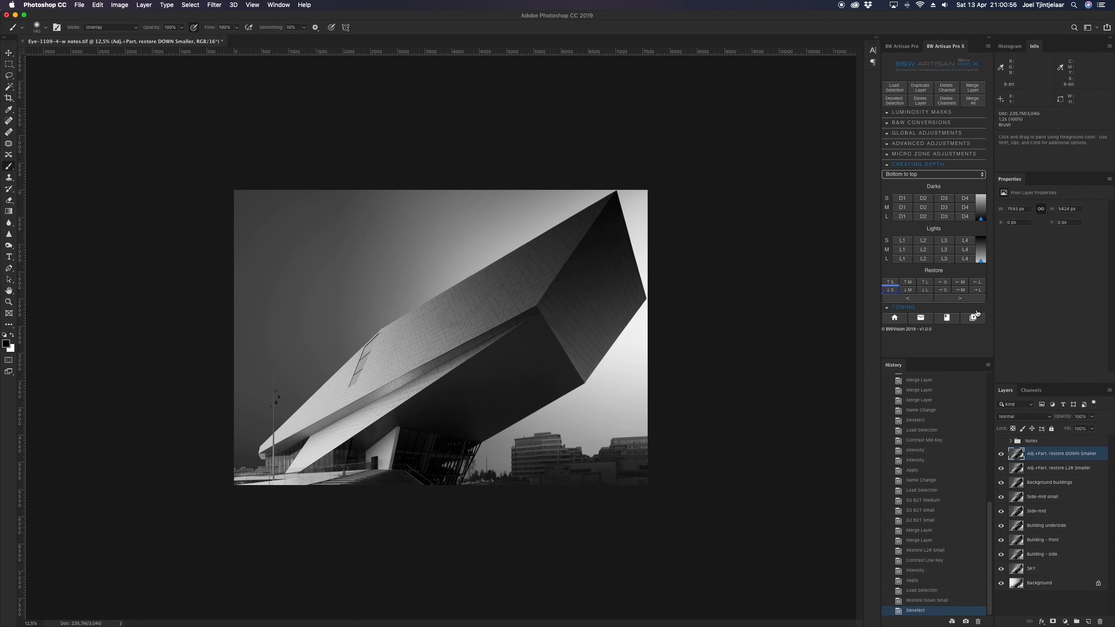
key("super+0")
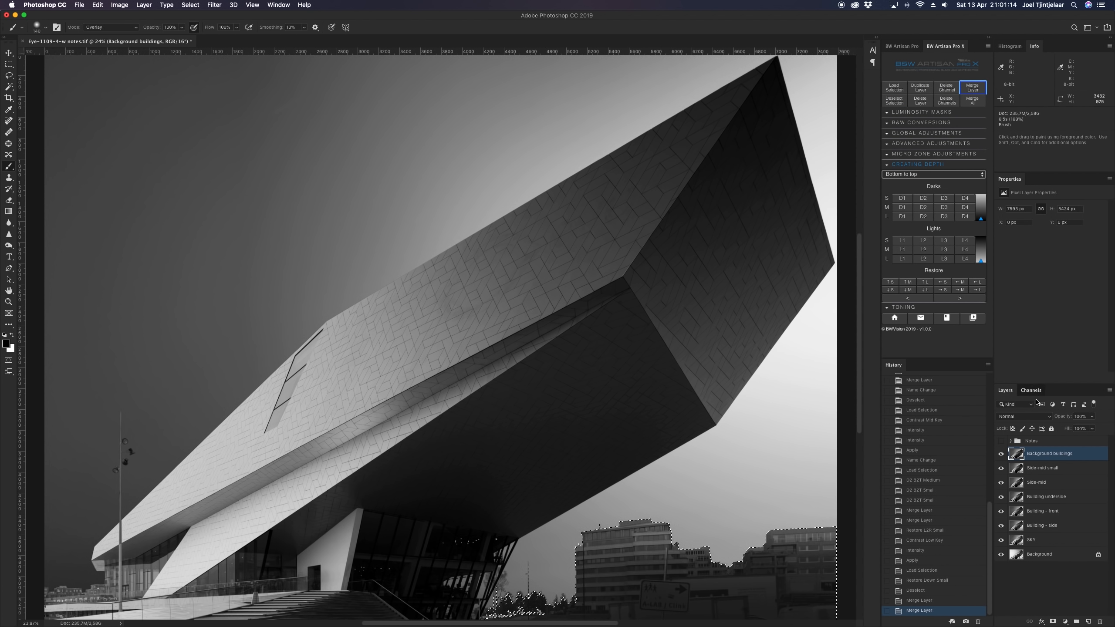
Inspect the Building-underside-side channel mask and load it as a new selection on the Background buildings layer
left_click(1031, 390)
left_click(1043, 530)
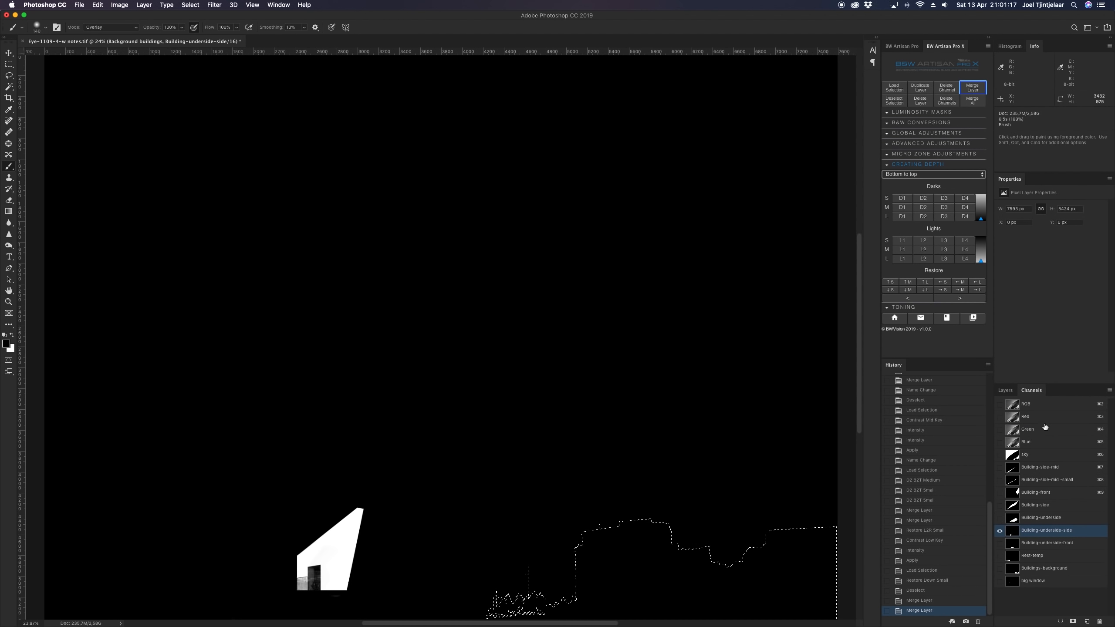
left_click(894, 88)
left_click(698, 141)
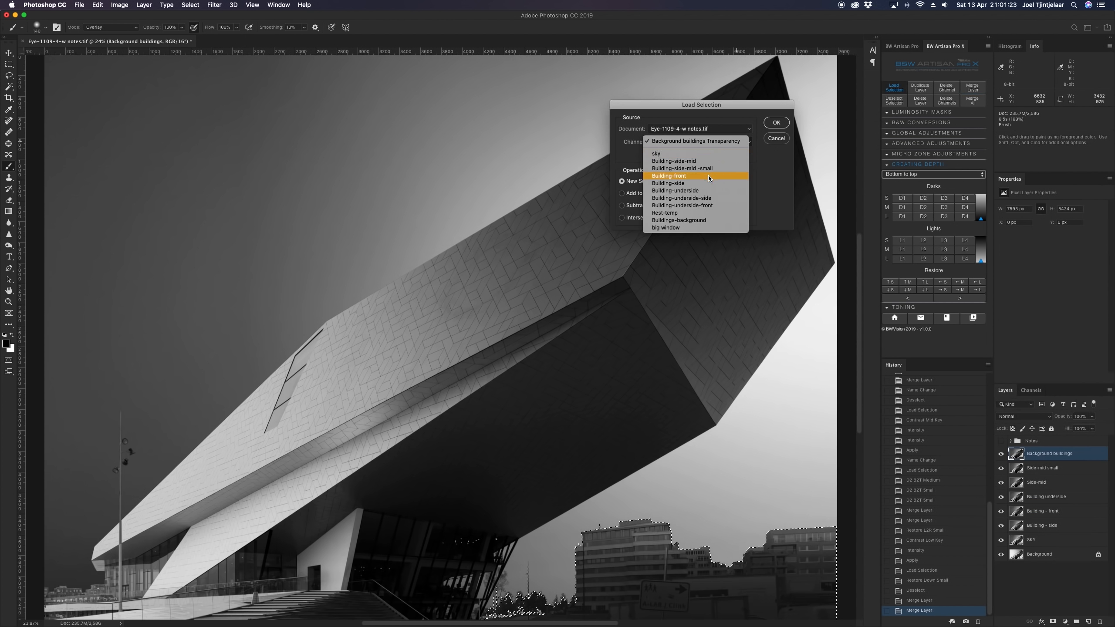
left_click(776, 123)
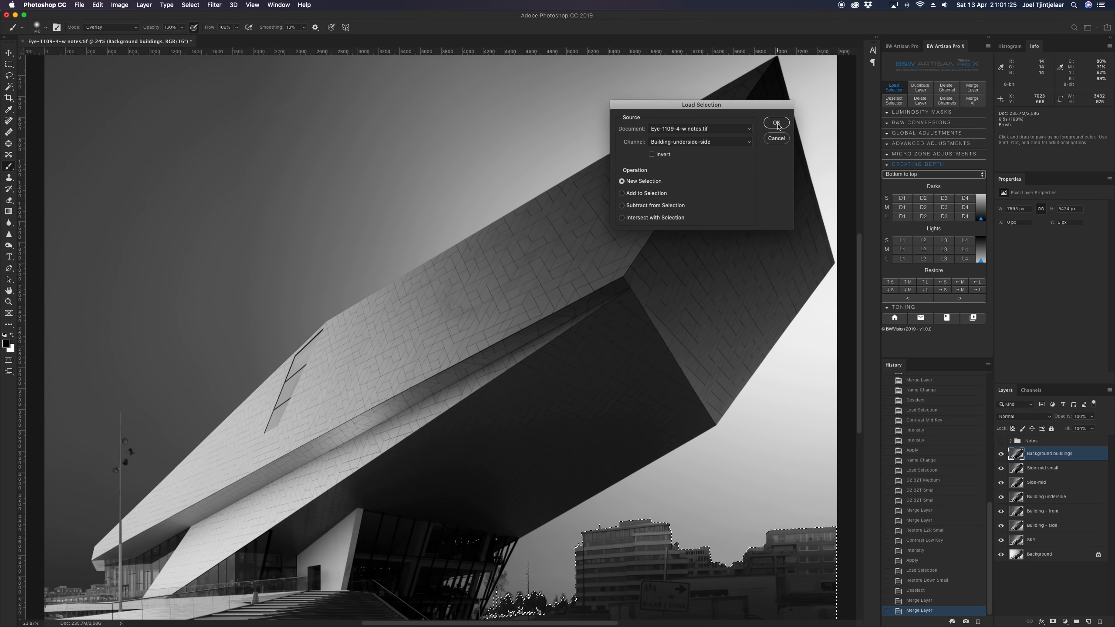
Add a D2 medium left-to-right dark and an L2 small right-to-left light gradient to the underside's side wall, merge them and deselect
left_click(917, 175)
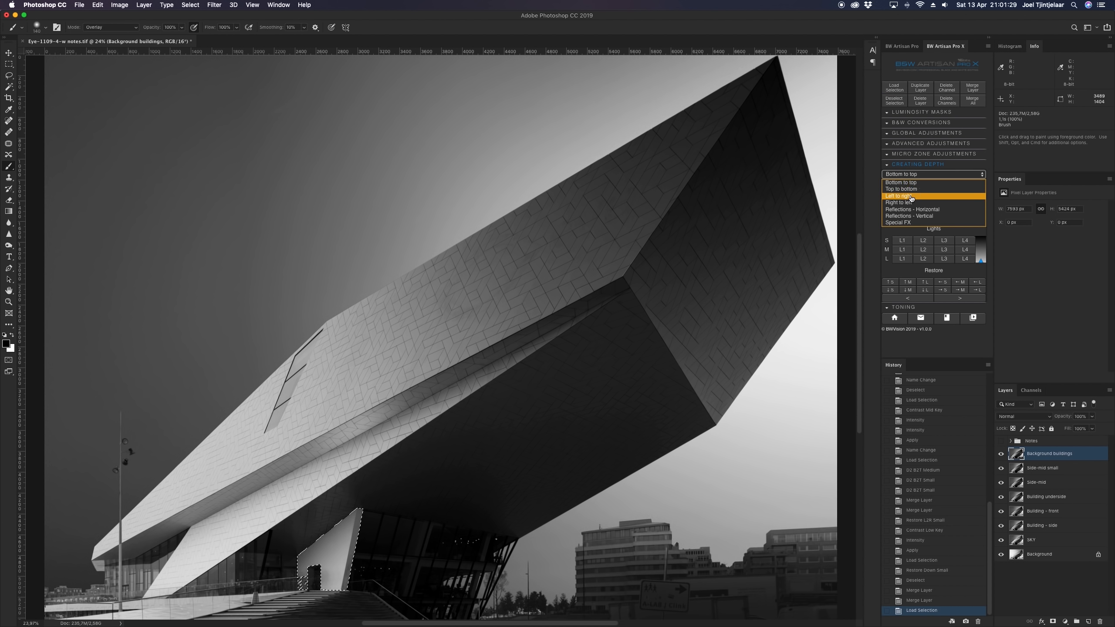
left_click(918, 186)
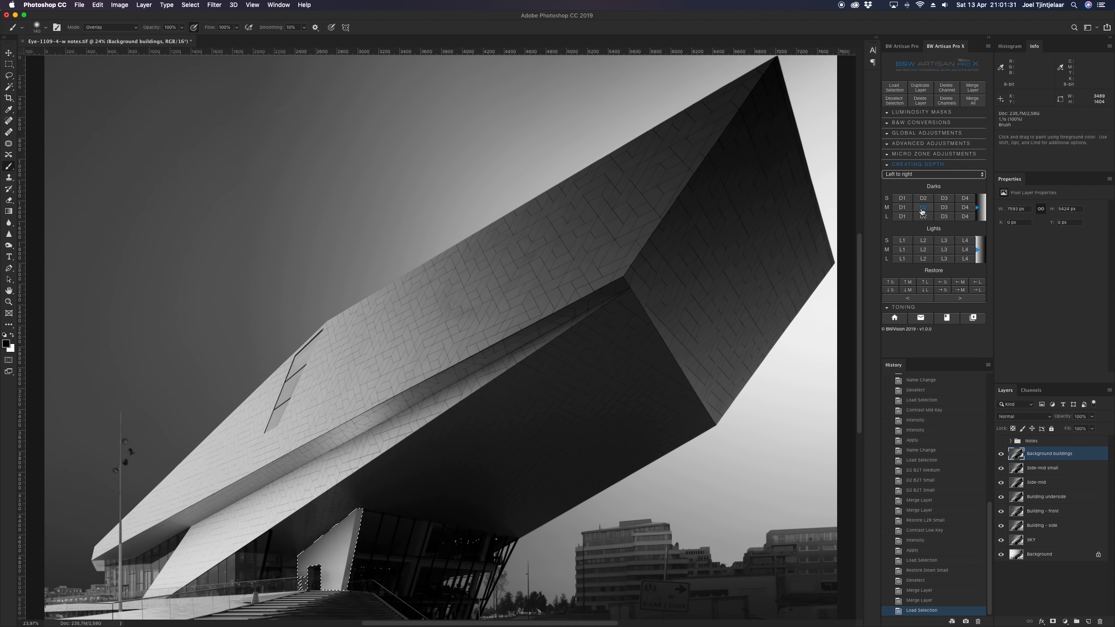
left_click(922, 208)
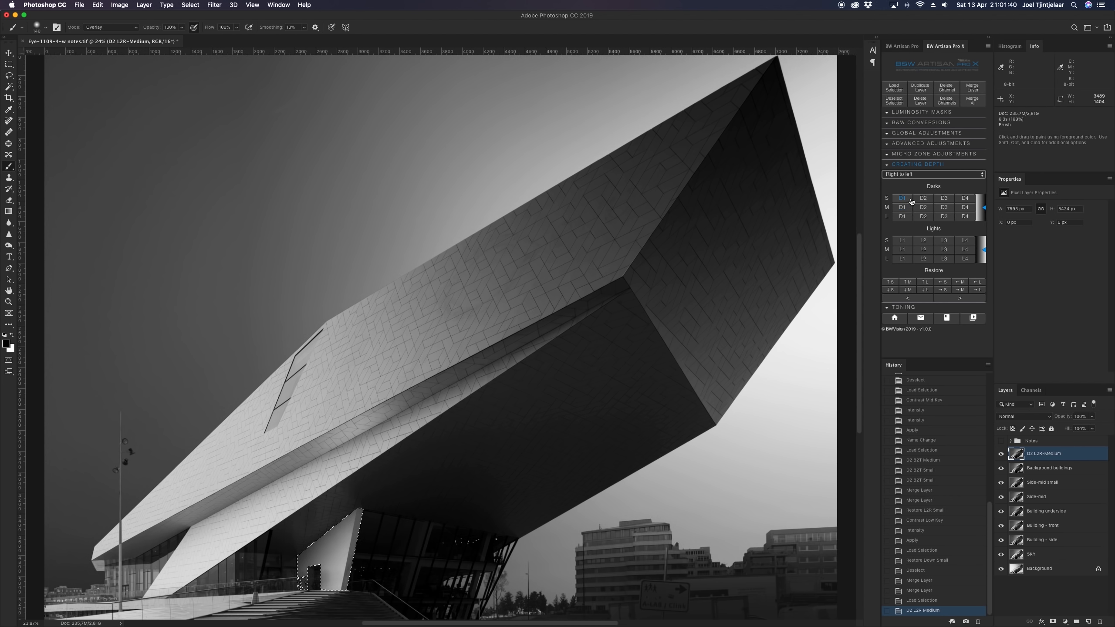
left_click(922, 243)
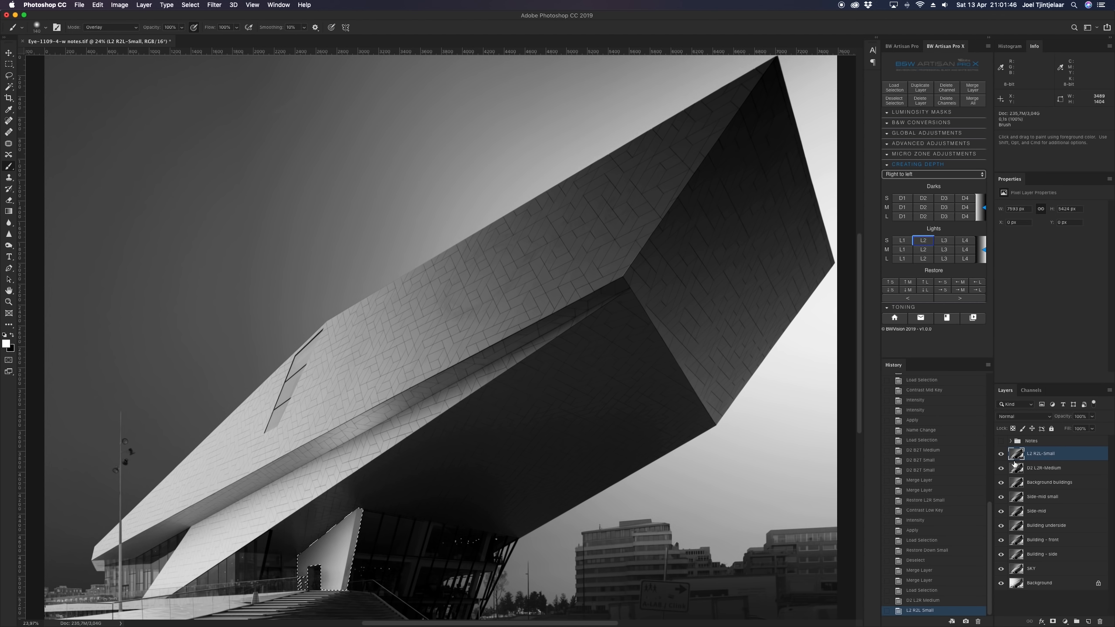
left_click(971, 88)
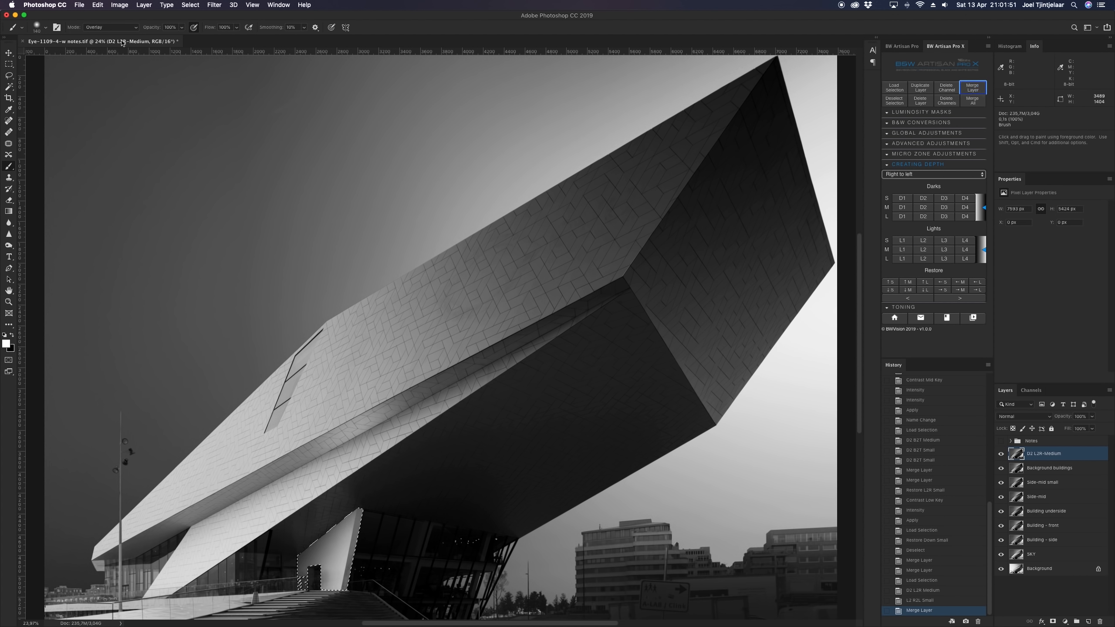
left_click(894, 100)
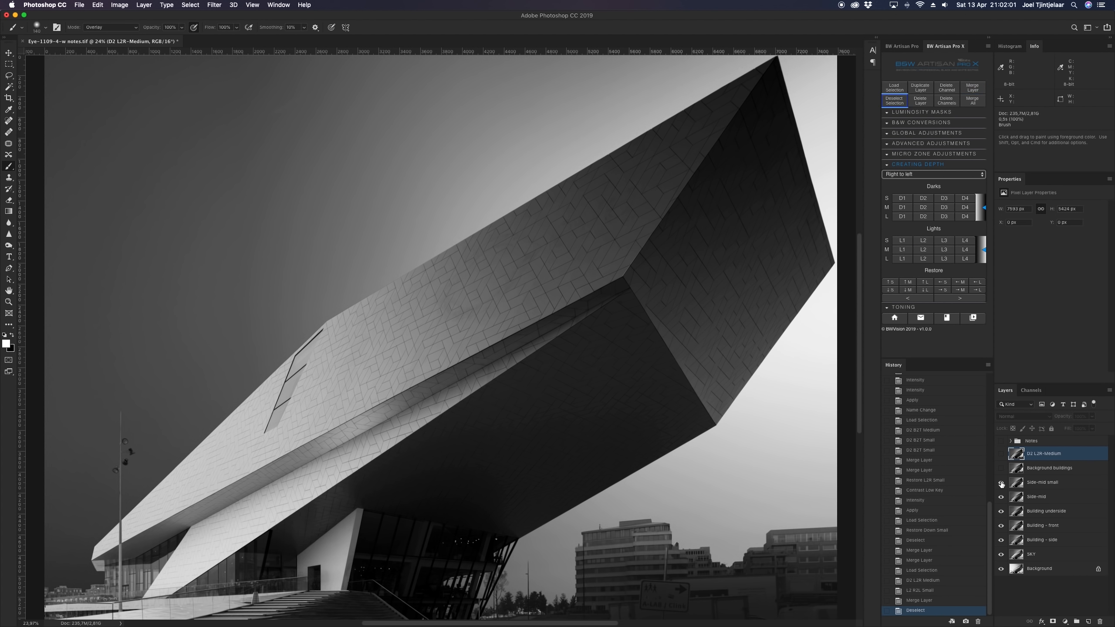
Hide all adjustment layers down to the Background, and show them again one by one from SKY upward to review each effect
left_click_drag(1001, 484, 1002, 557)
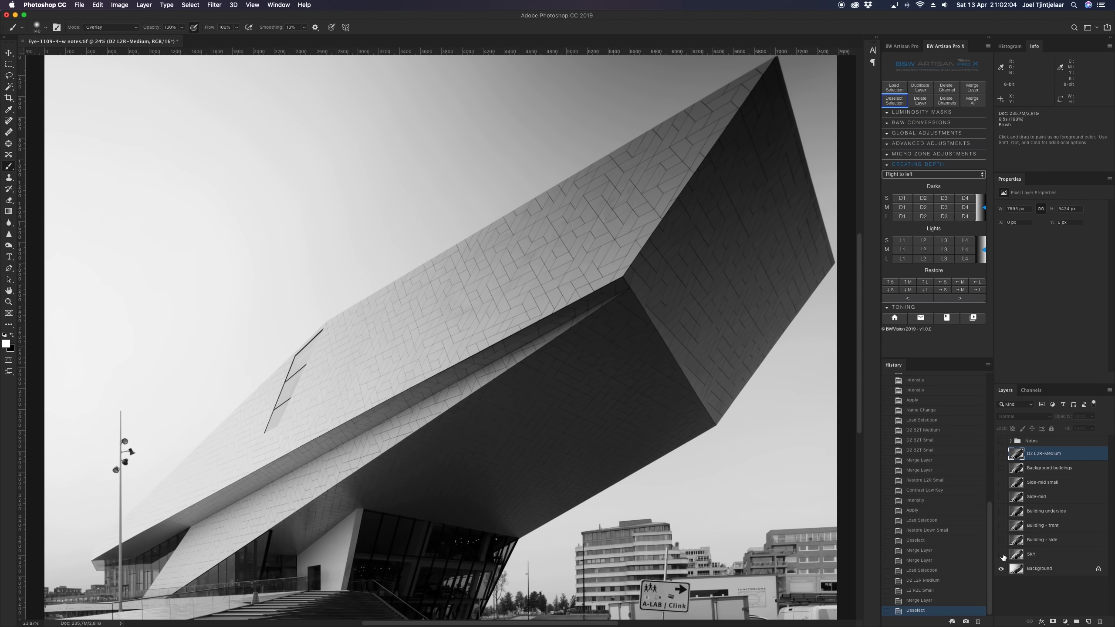
left_click(1002, 555)
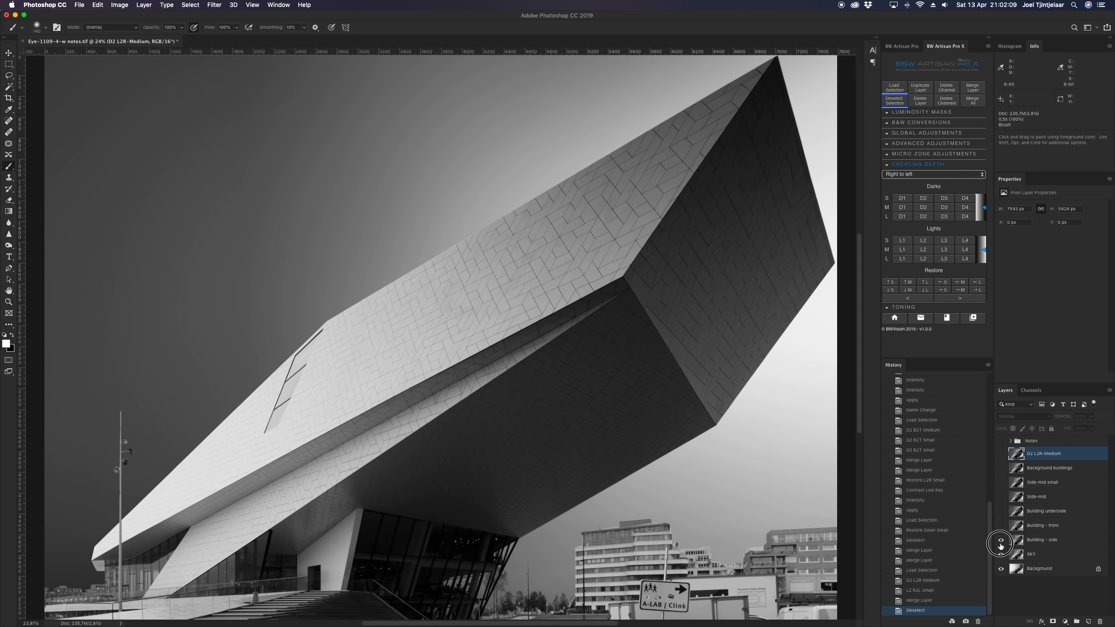
left_click(1001, 539)
left_click(1001, 527)
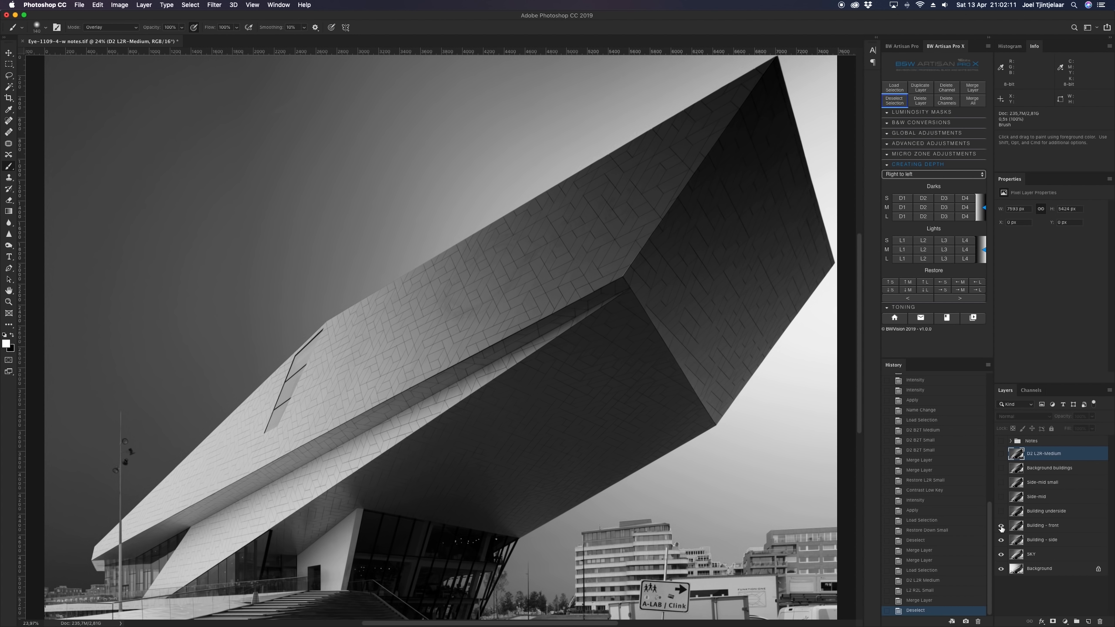
left_click(1001, 512)
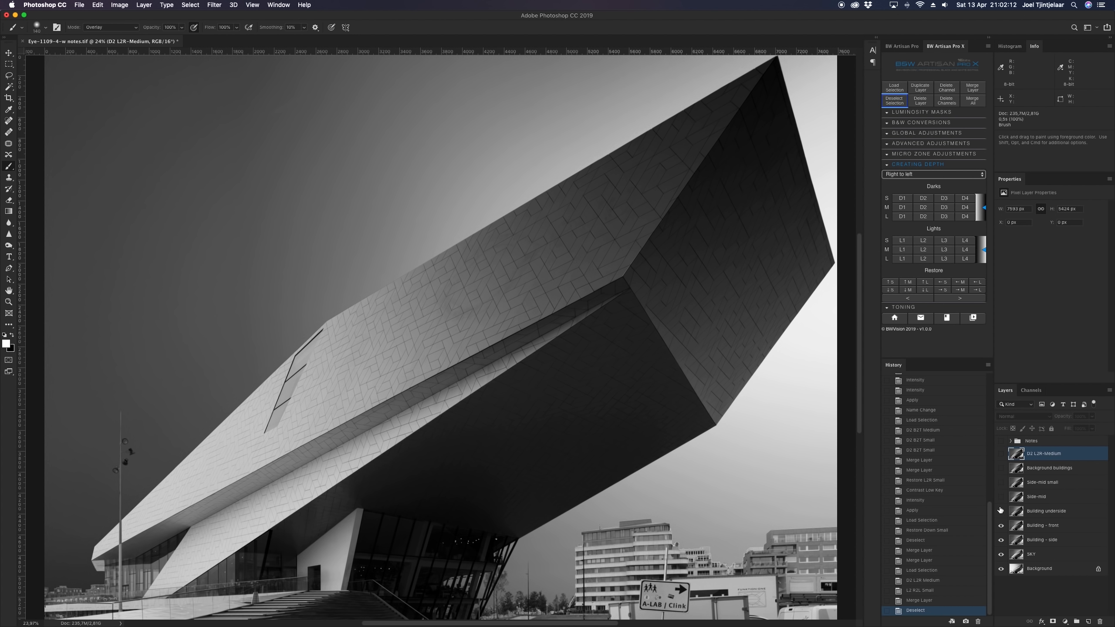
left_click(1001, 497)
left_click(1000, 483)
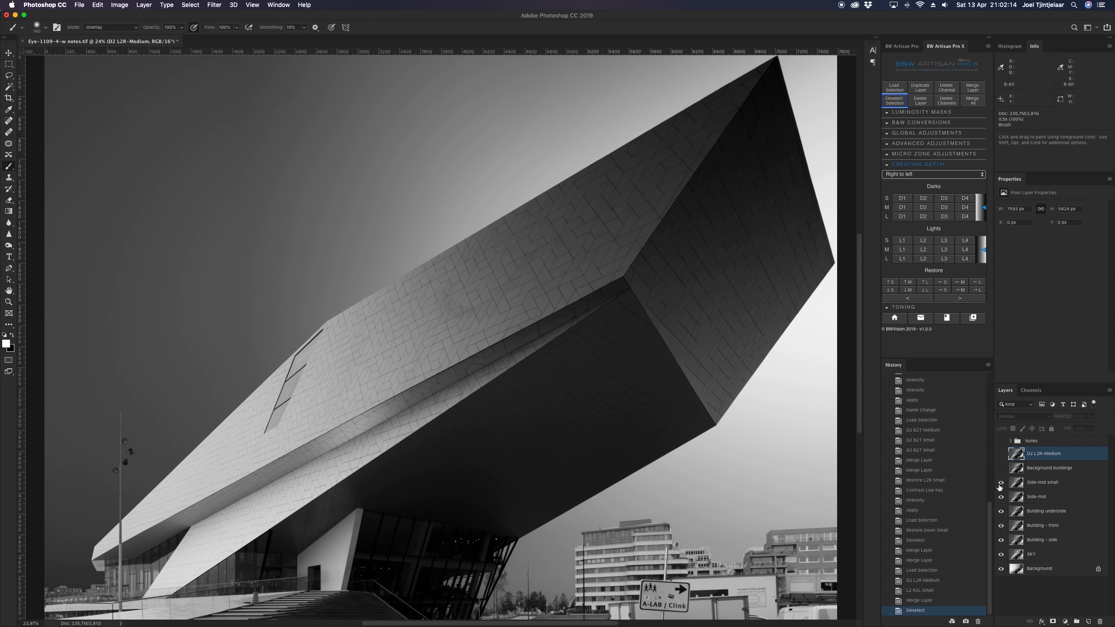
left_click(1001, 468)
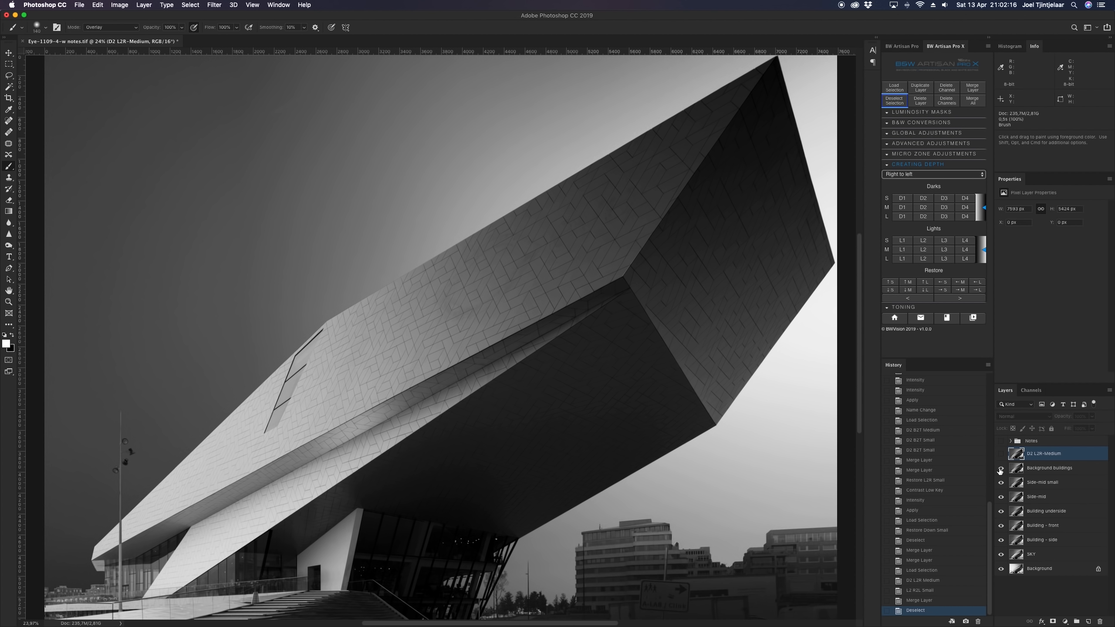
left_click(1000, 468)
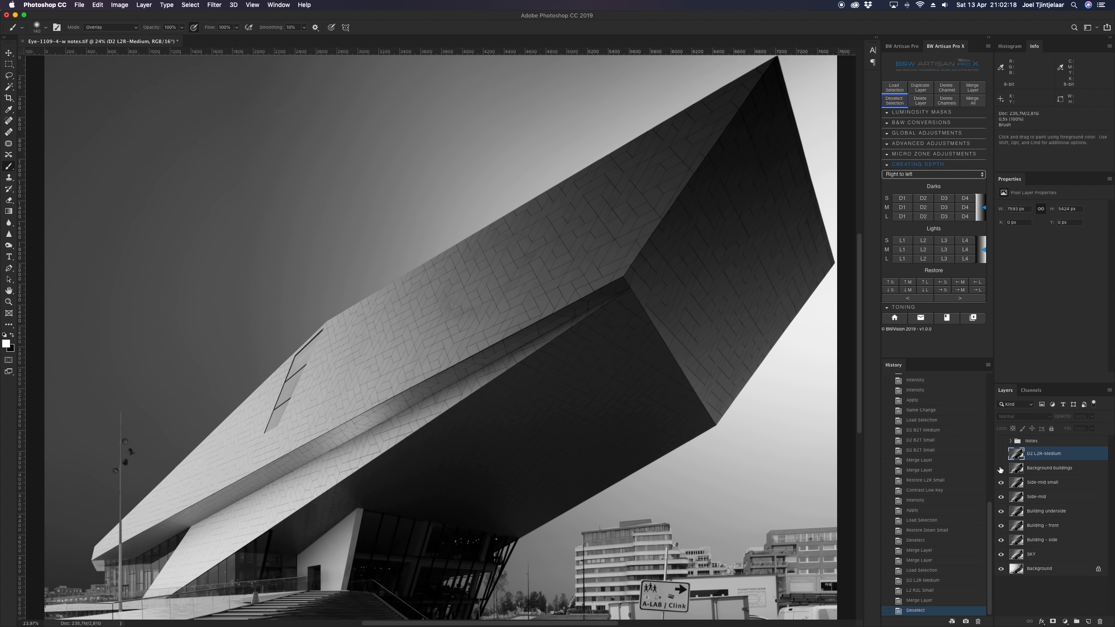
left_click(1001, 469)
left_click(1001, 457)
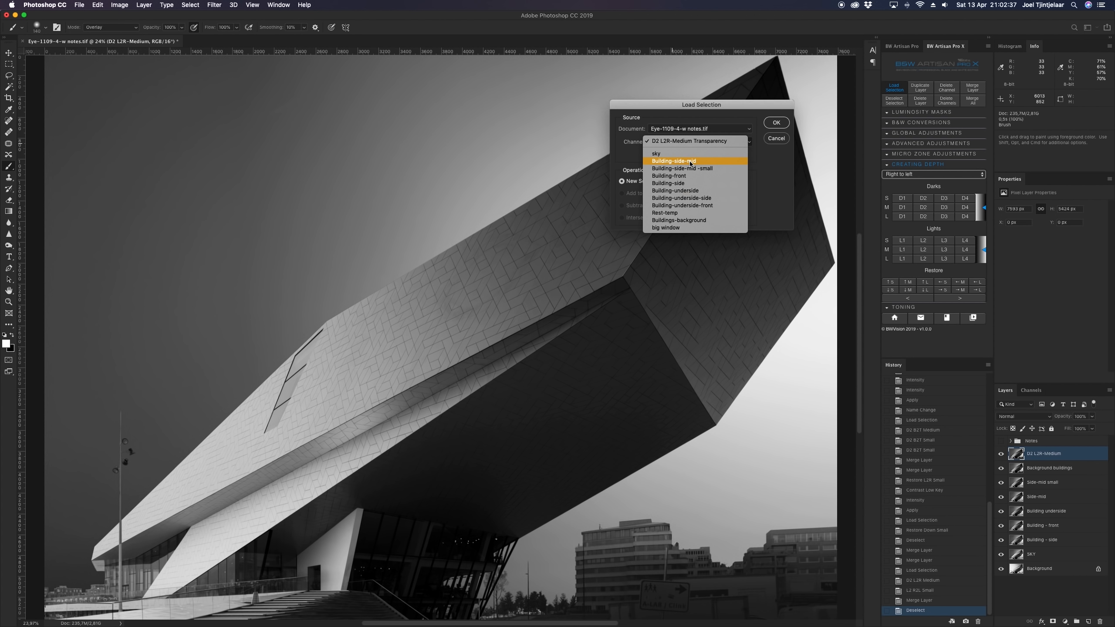
Load the Building-side-mid selection and apply a D1 medium left-to-right dark gradient to the mid strip
left_click(689, 162)
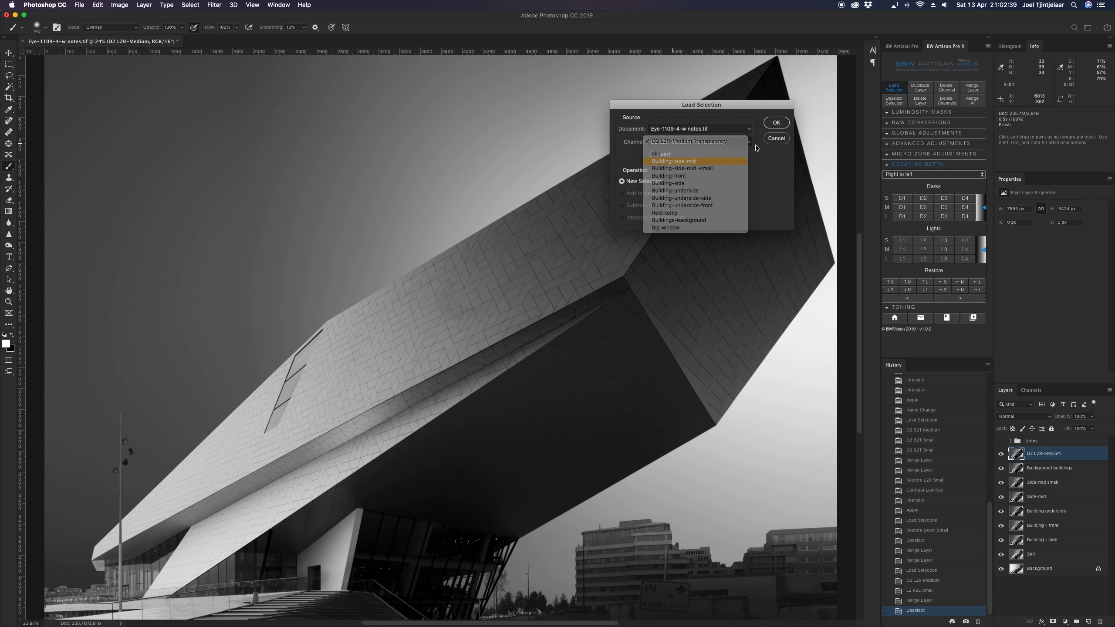
left_click(785, 124)
left_click(908, 174)
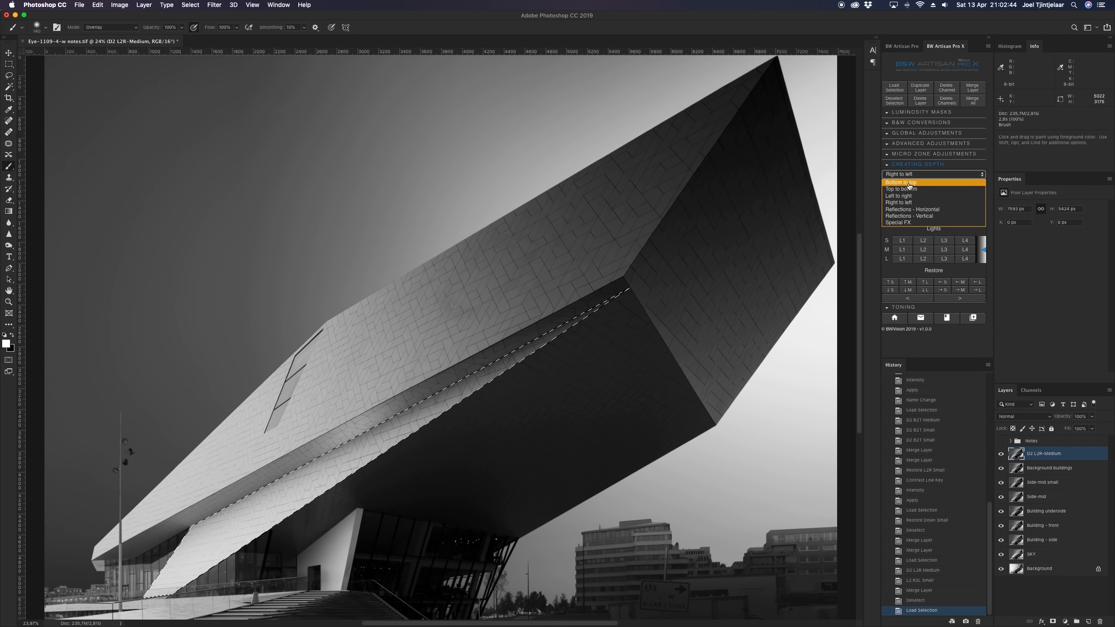
left_click(909, 193)
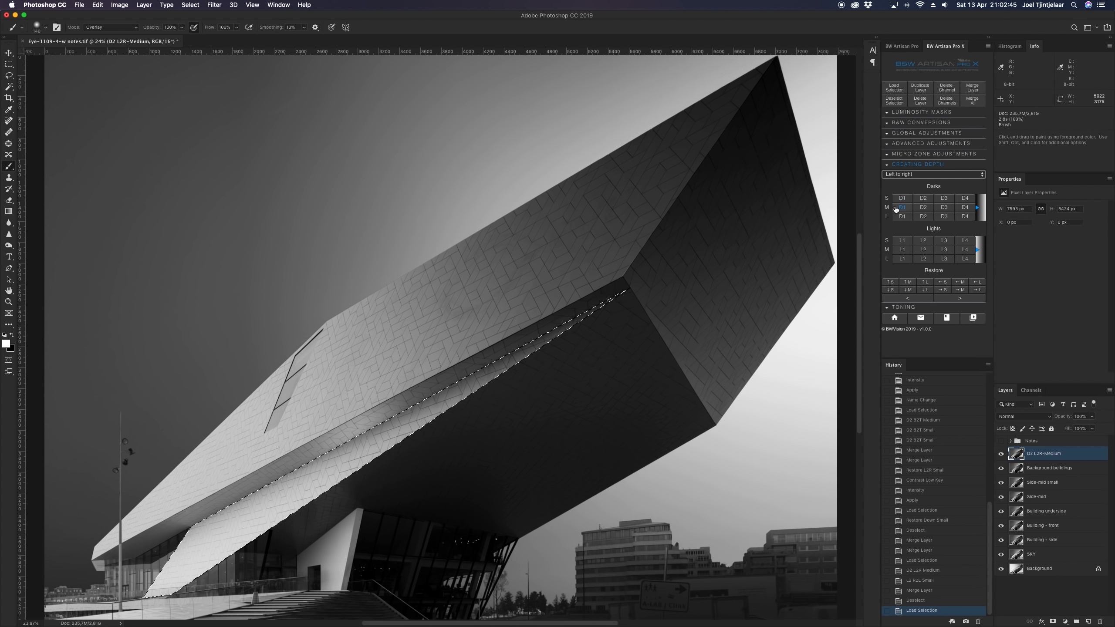
left_click(902, 209)
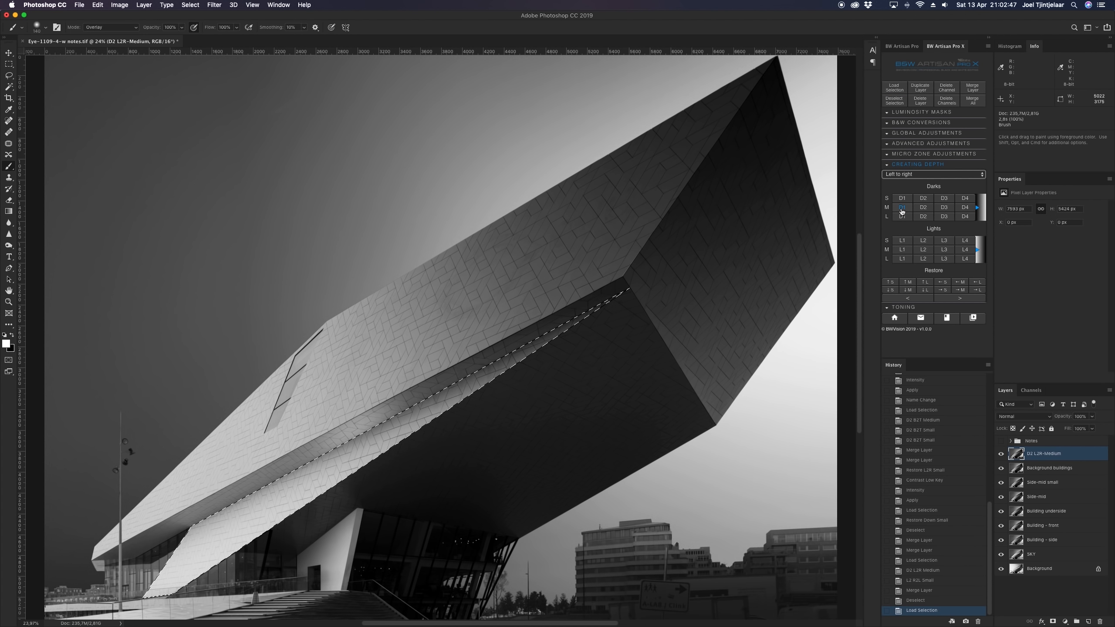
Apply a D2 medium left-to-right dark gradient to the selected mid strip, compare it on and off, and deselect
left_click(919, 215)
left_click(923, 208)
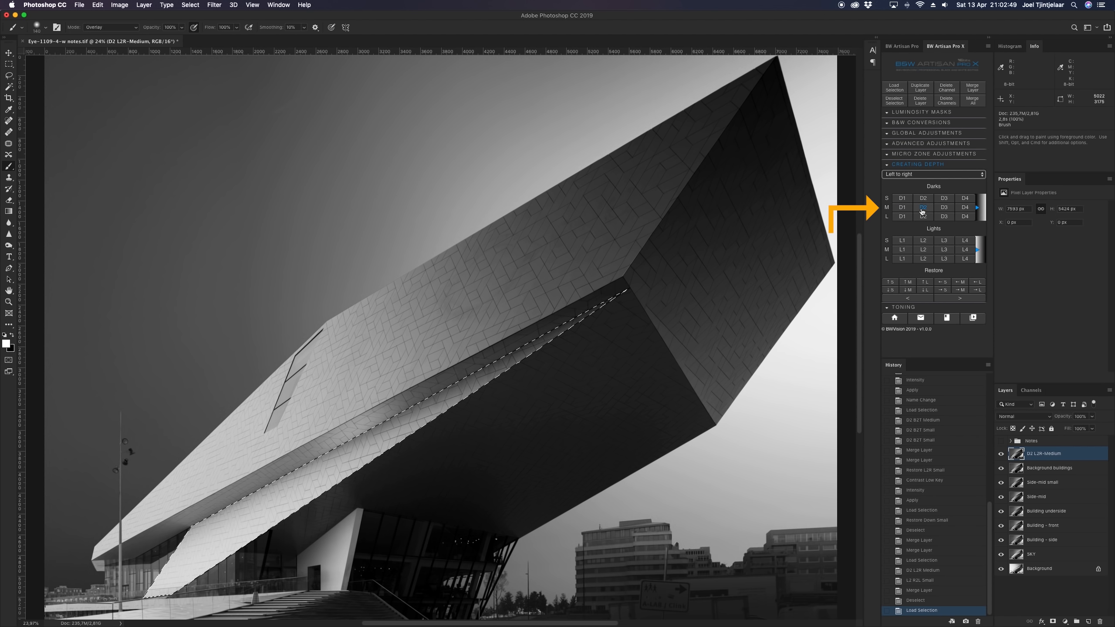
left_click(1000, 454)
left_click(1001, 455)
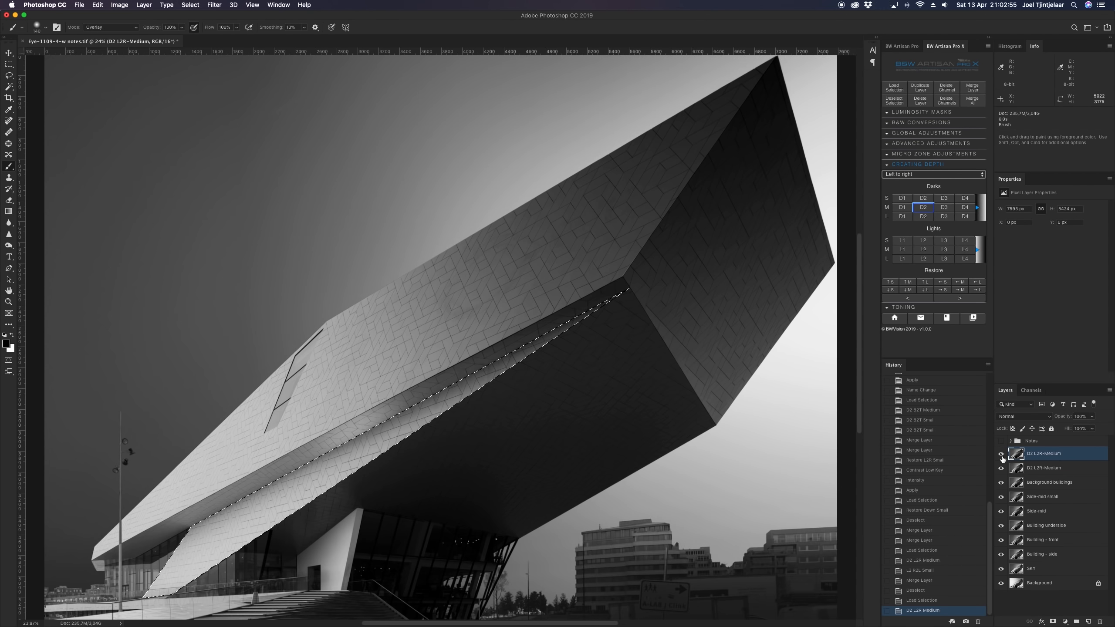
left_click(1002, 456)
left_click(1001, 455)
left_click(894, 100)
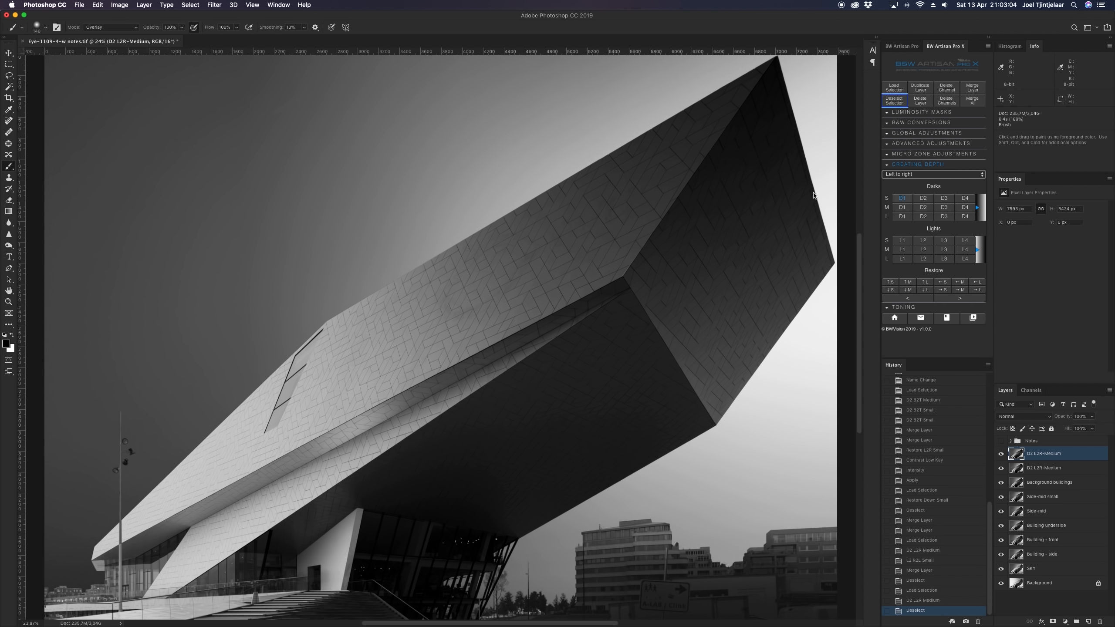
Marquee a rectangle about 2414 by 675 px over the upper building side and apply the horizontal L2 Special FX light to it
key("m")
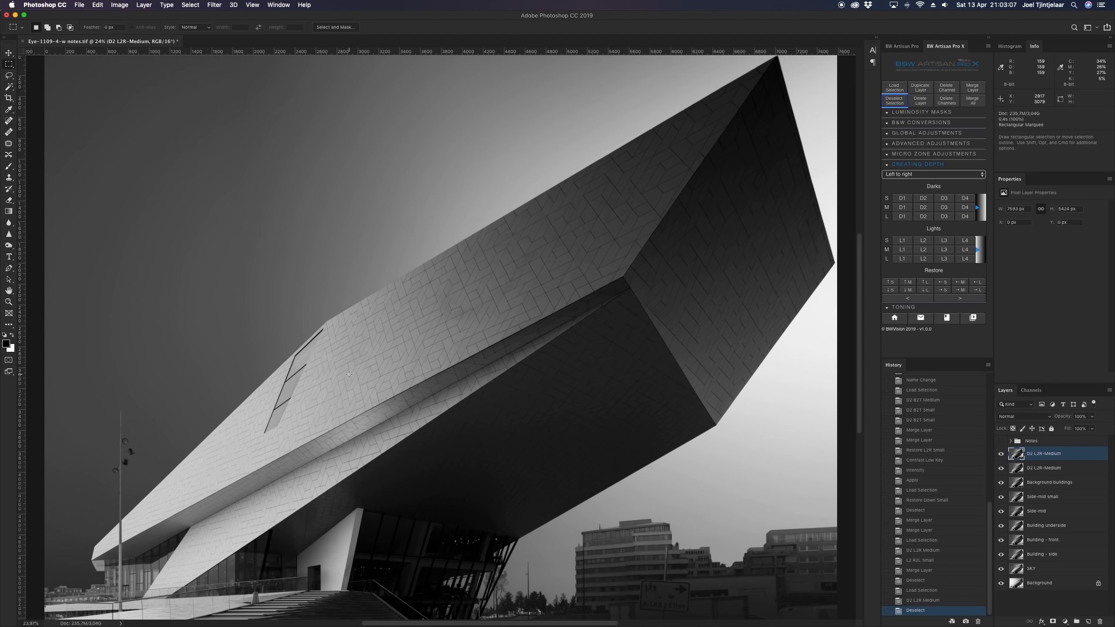
left_click_drag(289, 373, 540, 303)
left_click(915, 223)
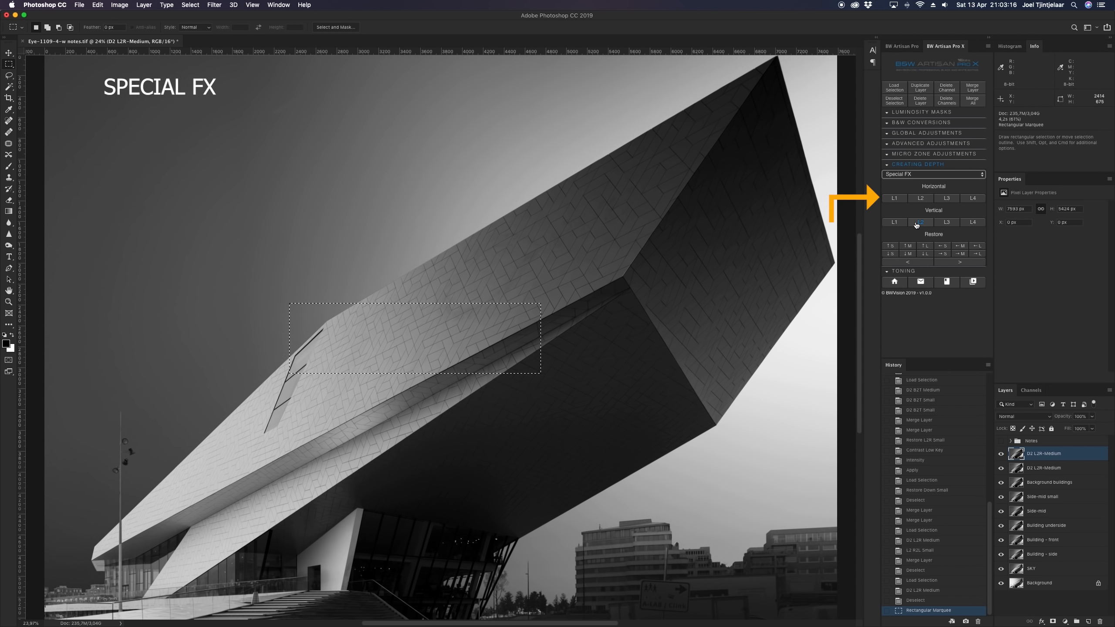
left_click(921, 199)
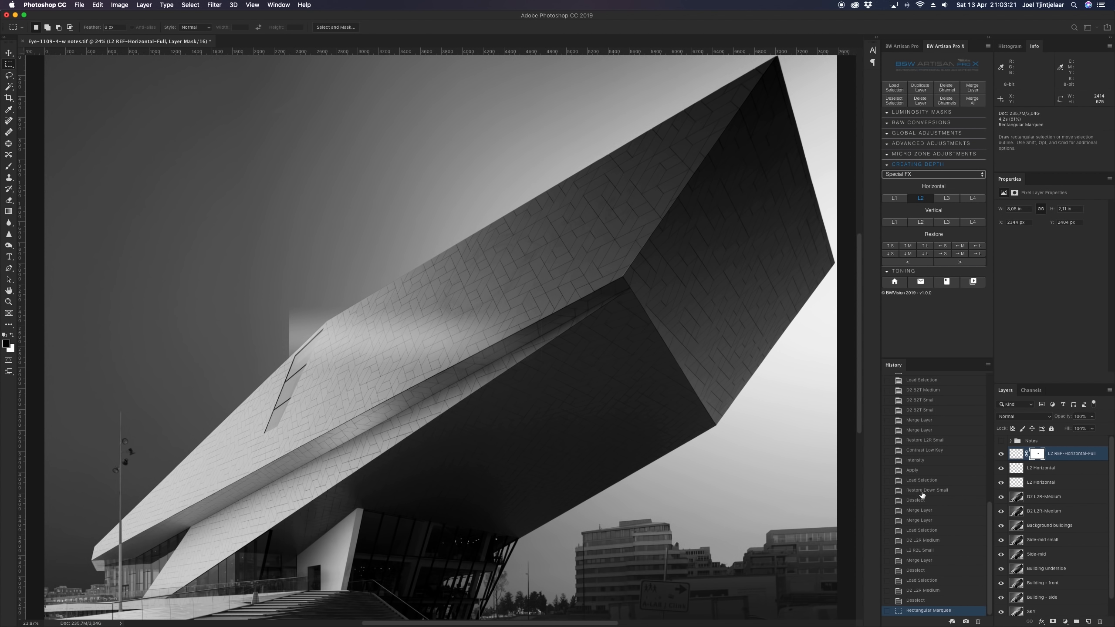
Soften all four edges of the horizontal light patch with small Restore gradients from above, below and both sides
left_click(892, 246)
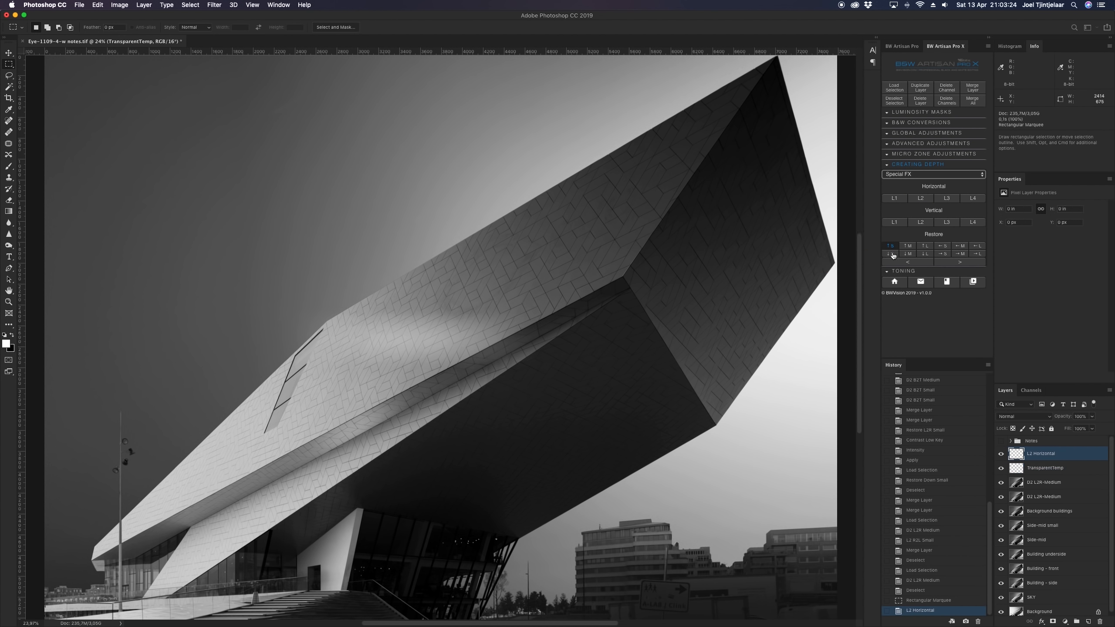
left_click(891, 255)
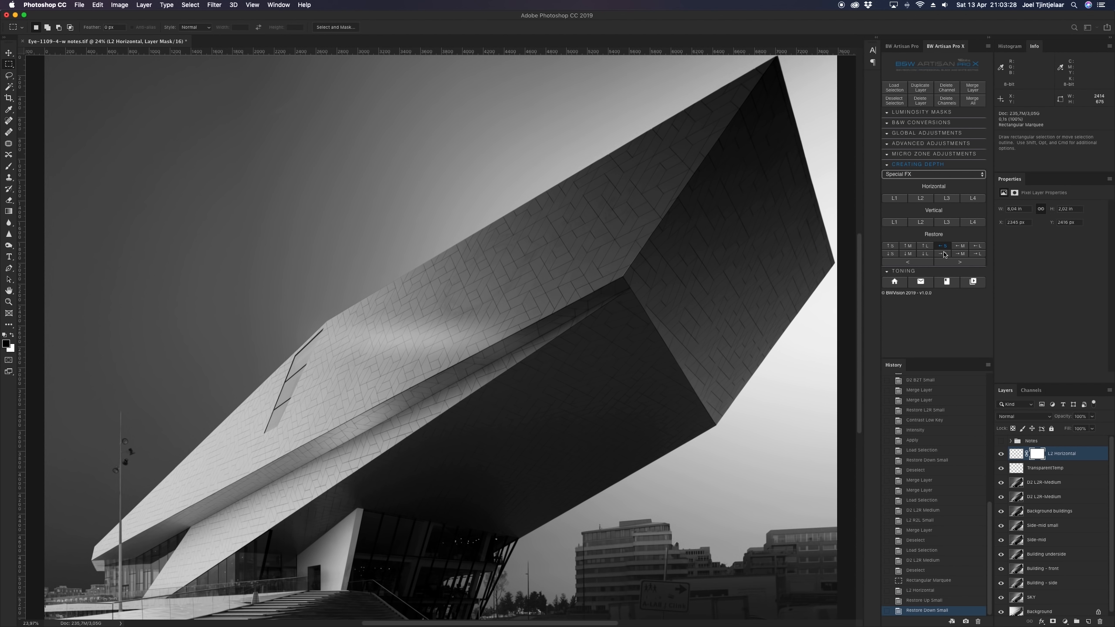
left_click(943, 254)
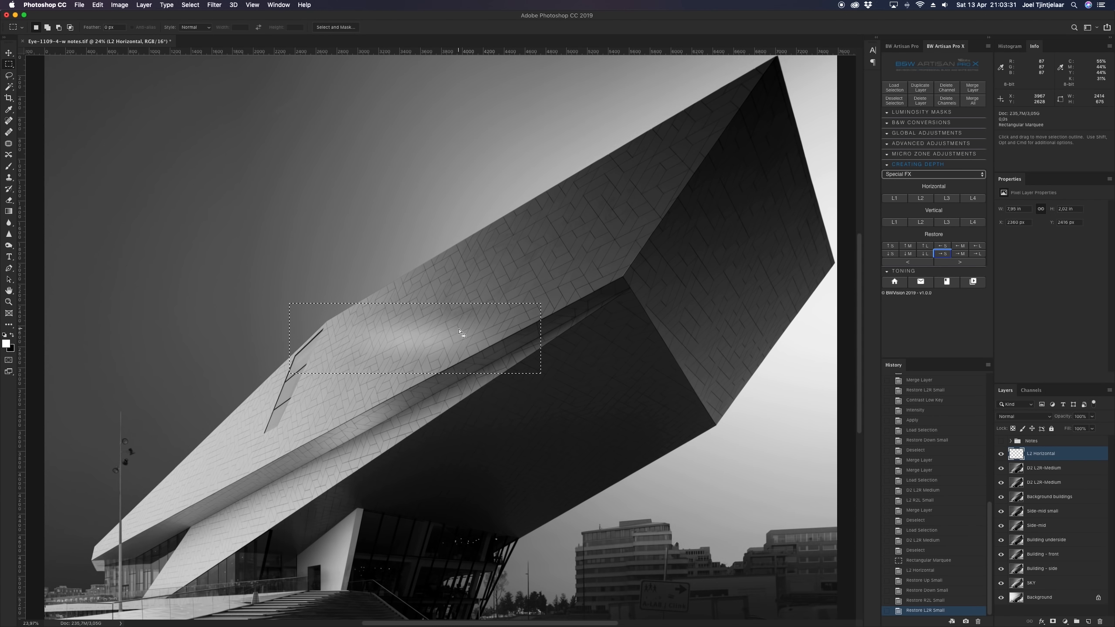
Rotate the light patch about -29.6° and move it over the building side's window slits, compare it on and off, and merge it down
right_click(459, 328)
left_click(505, 414)
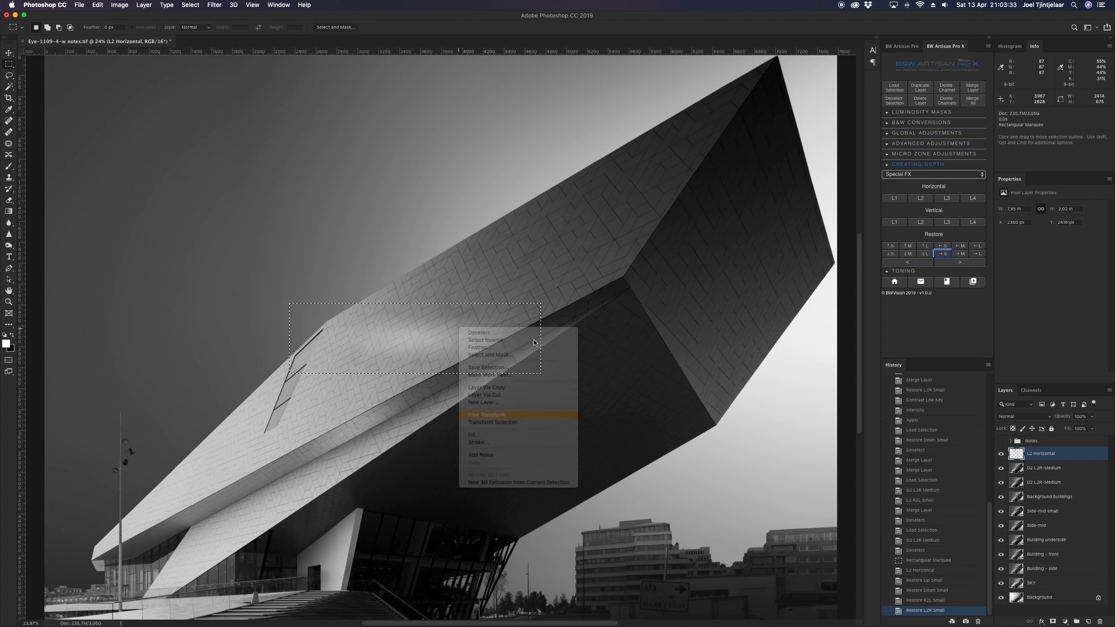
left_click_drag(565, 291, 526, 221)
left_click_drag(458, 321, 314, 398)
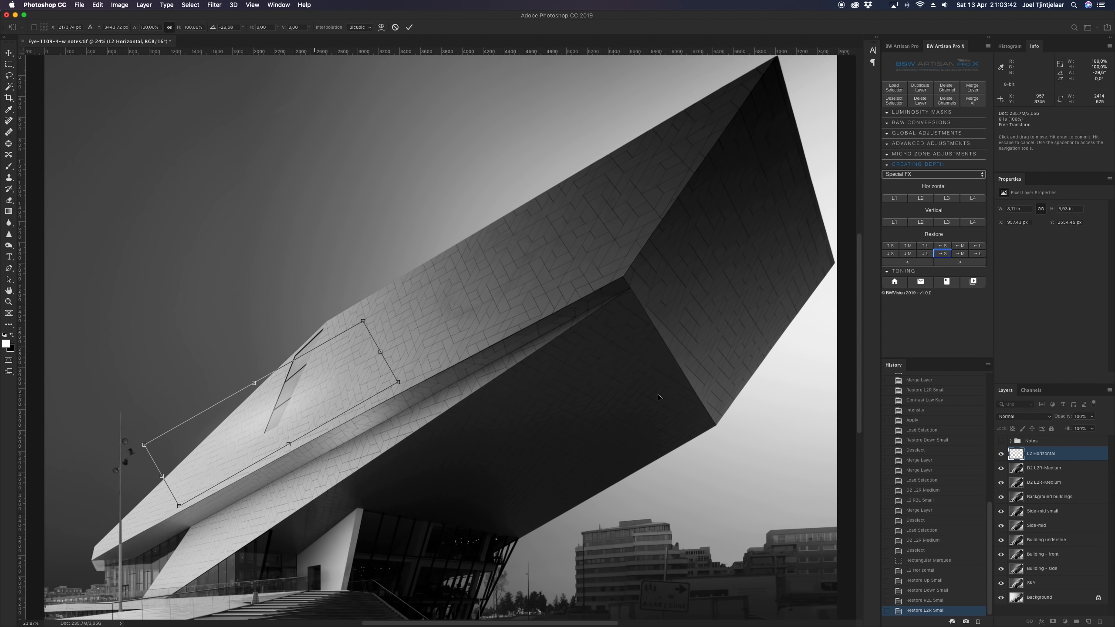
left_click(409, 27)
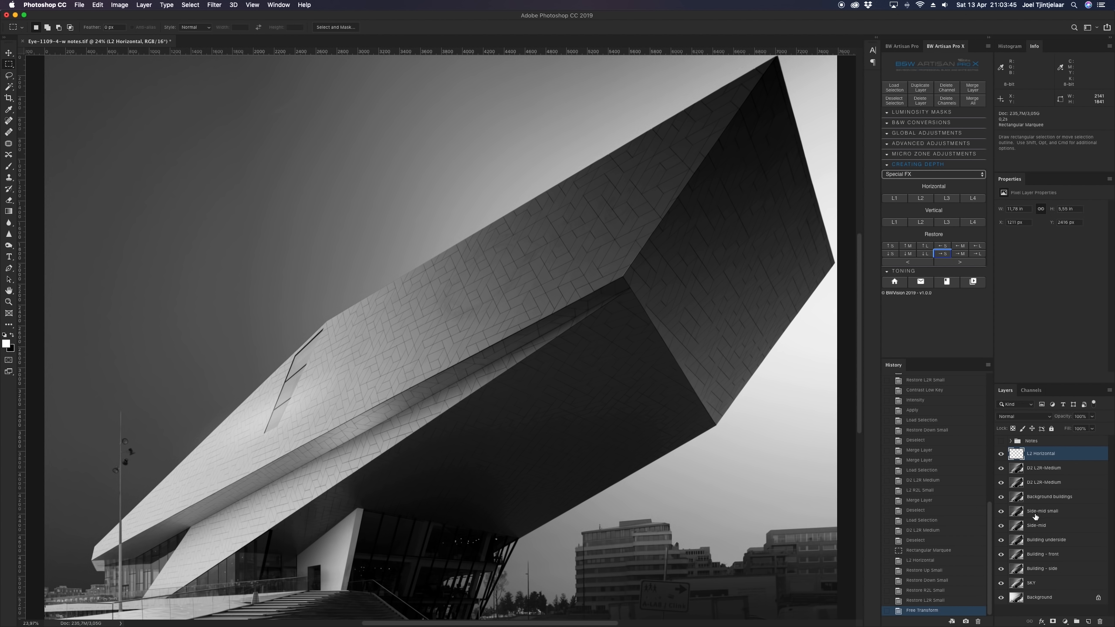
left_click(1000, 454)
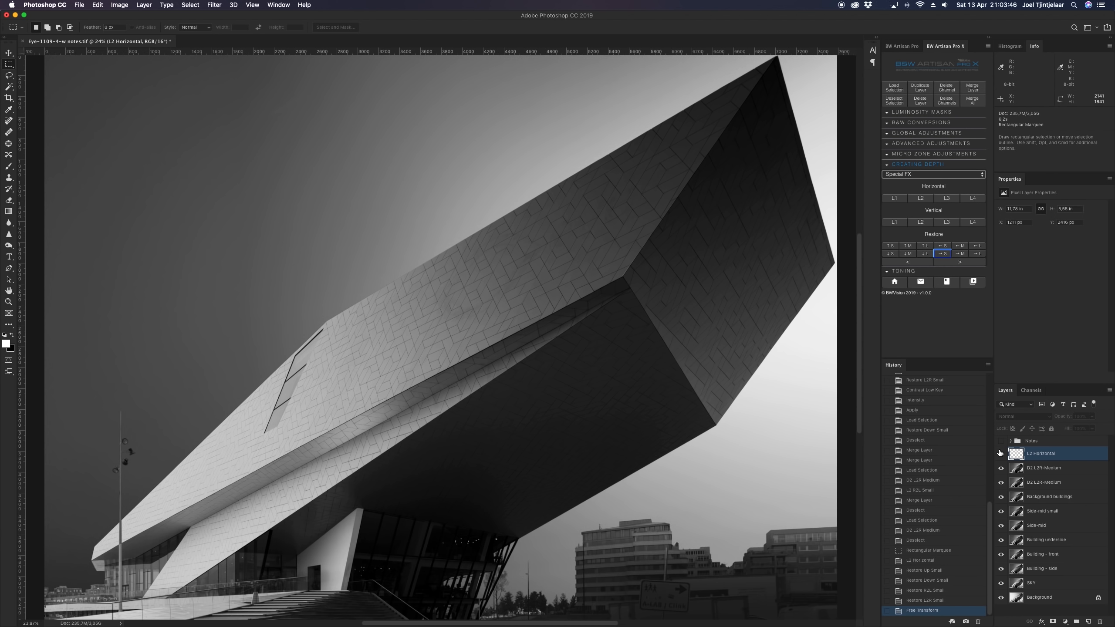
left_click(1000, 453)
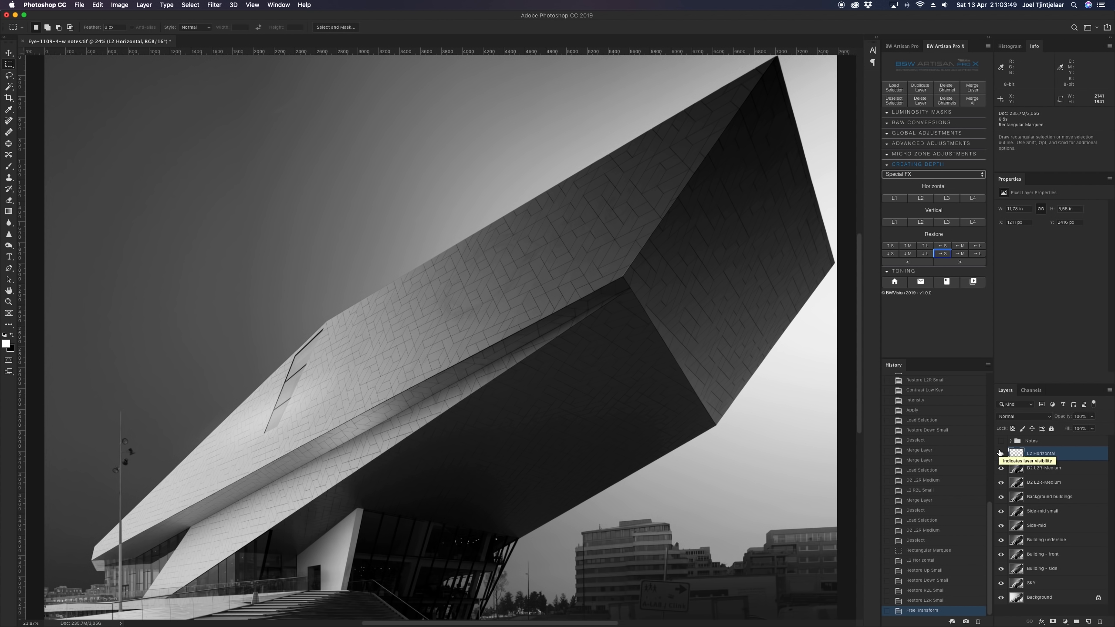
left_click(978, 90)
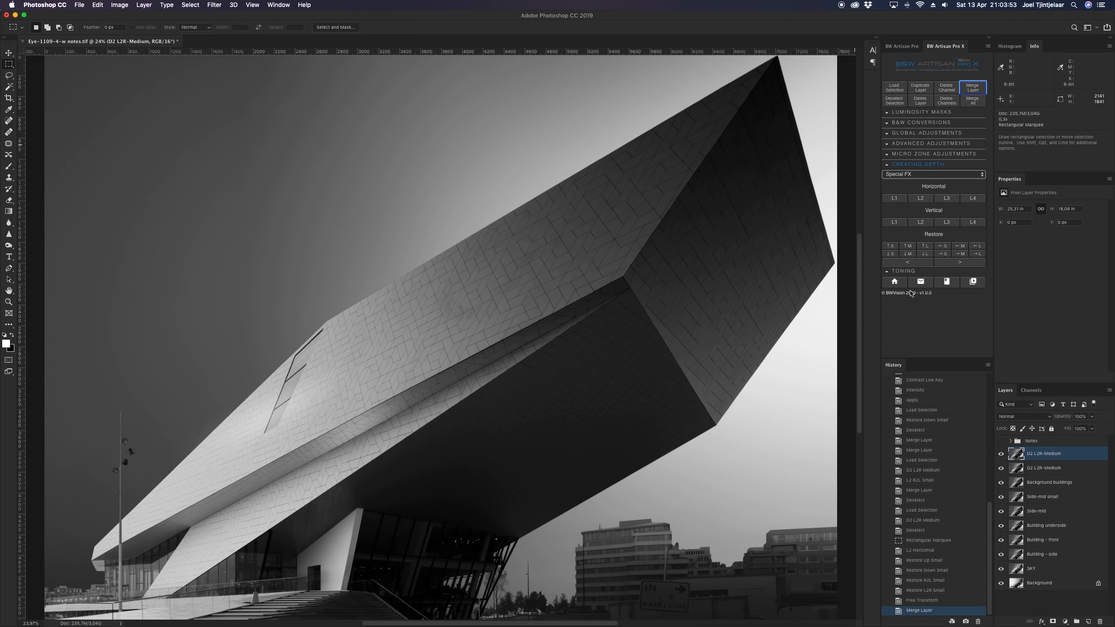
Show and expand the Notes group, and display the Ground Figure notes instead of the Contrast areas notes over the image
left_click(1002, 441)
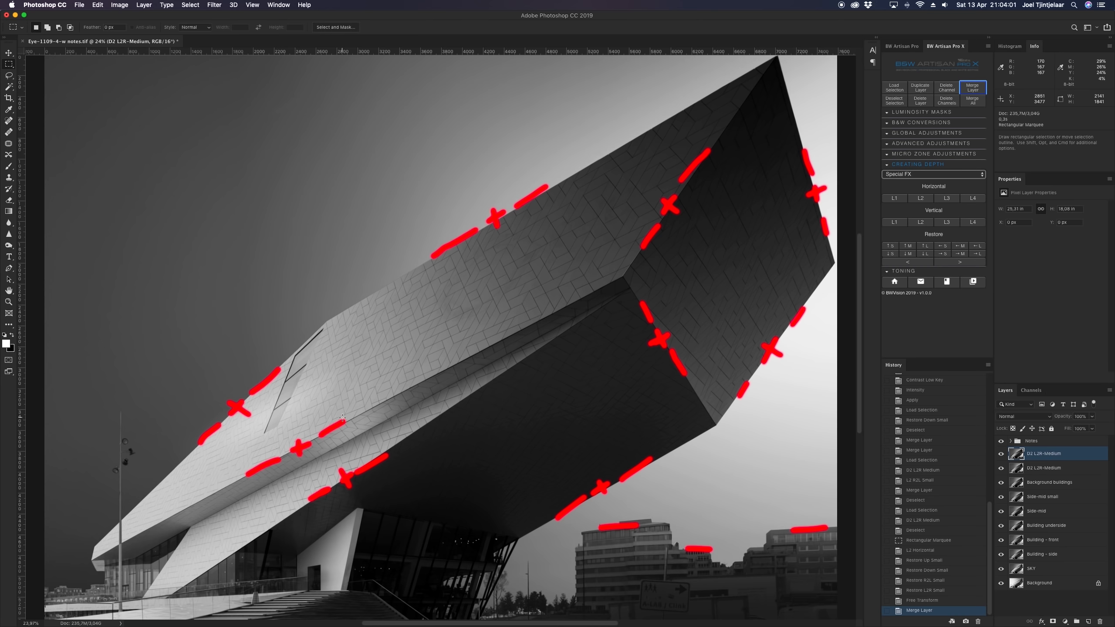
left_click(1011, 441)
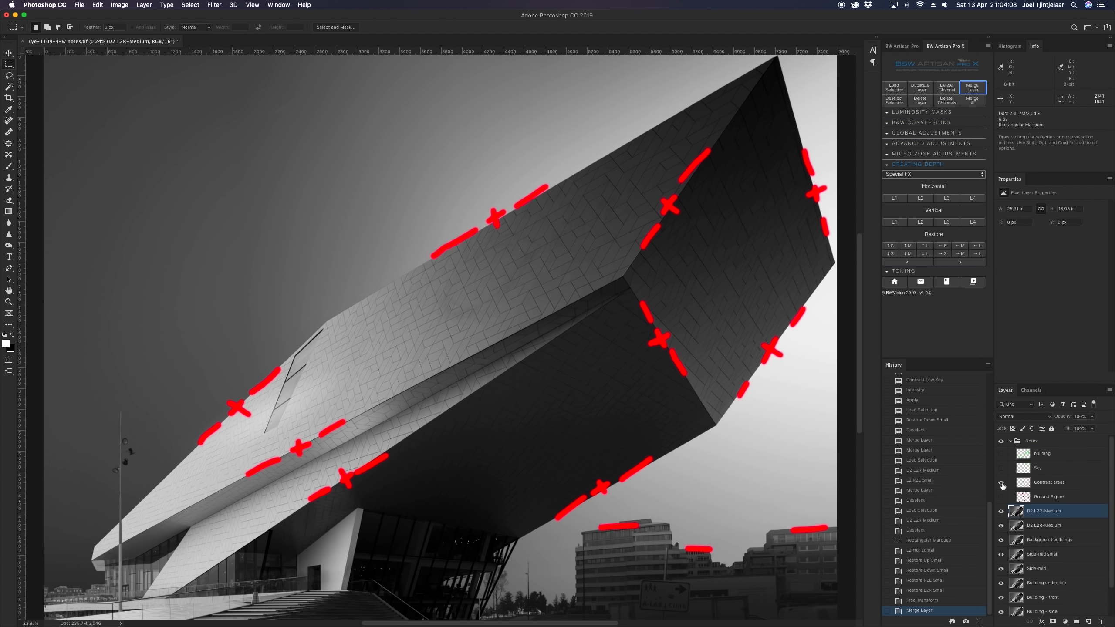
left_click(1001, 496)
left_click(1001, 482)
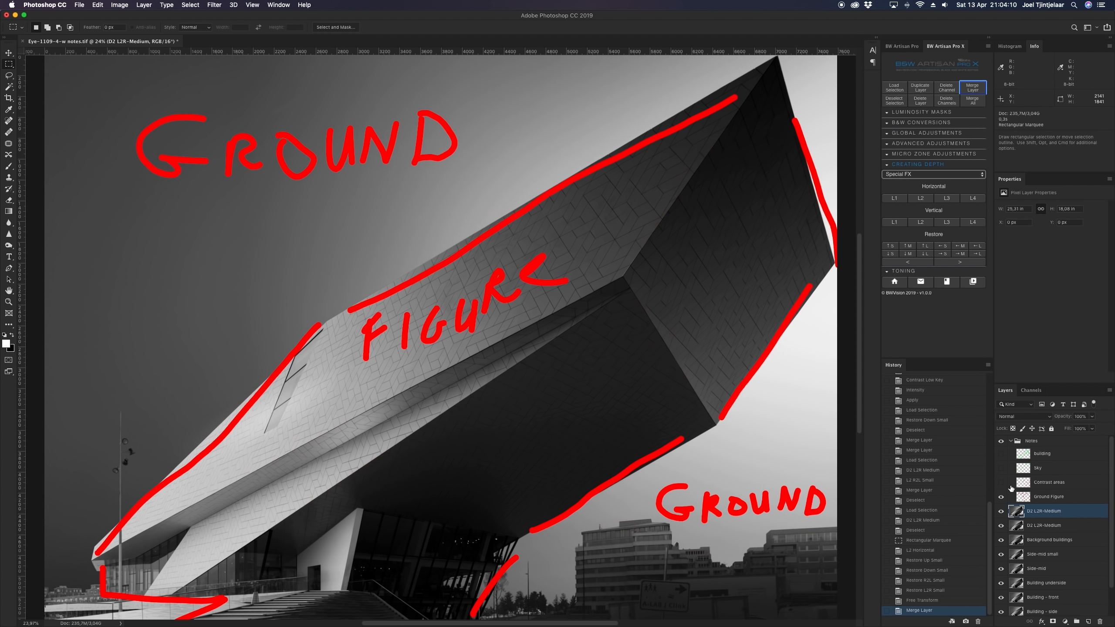